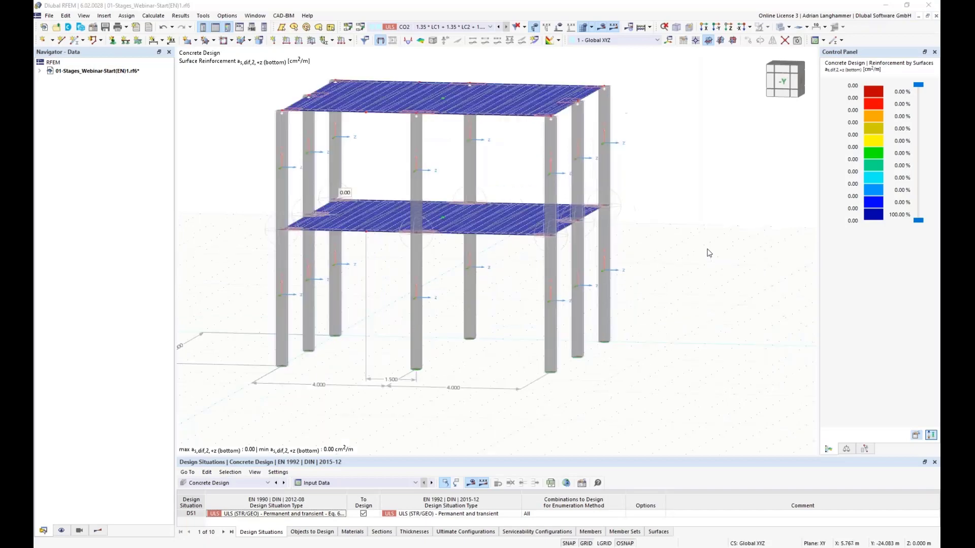
# Inspect the two-storey concrete frame, marking the two middle ground-floor columns, and enlarge the area for the design tables.
pyautogui.moveTo(699, 258); pyautogui.dragTo(715, 274, button='middle')
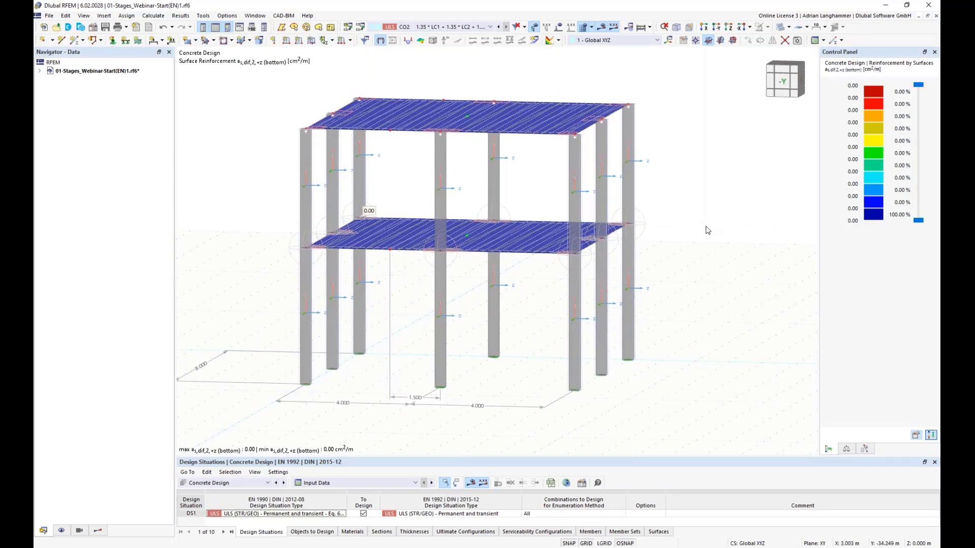
pyautogui.keyDown('ctrl'); pyautogui.moveTo(691, 237); pyautogui.dragTo(693, 227, button='middle'); pyautogui.keyUp('ctrl')
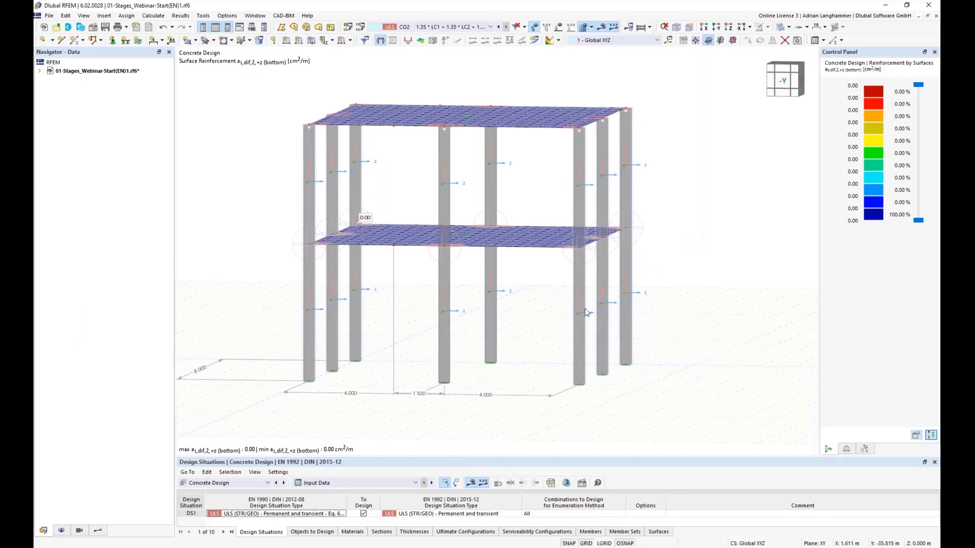
pyautogui.moveTo(534, 318); pyautogui.dragTo(422, 291)
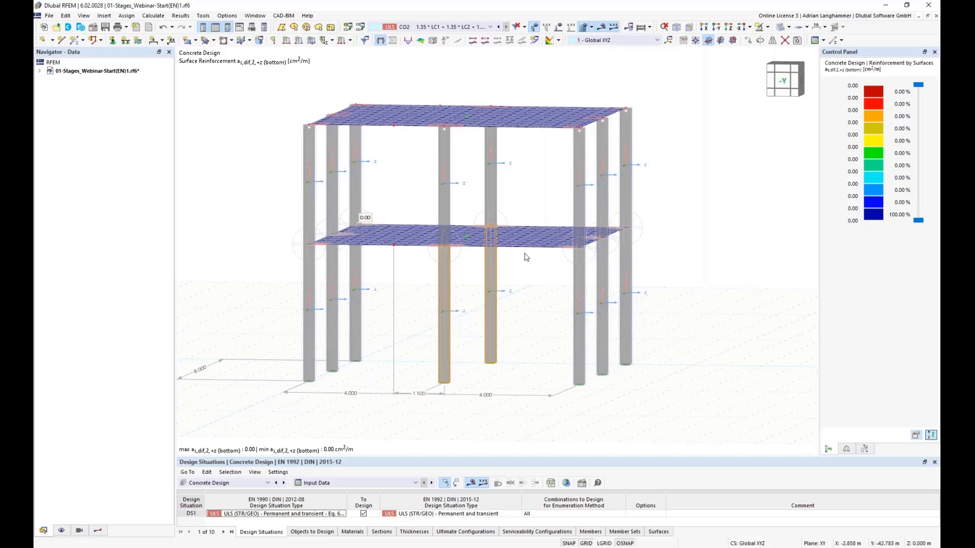
pyautogui.moveTo(525, 295); pyautogui.dragTo(528, 258, button='middle')
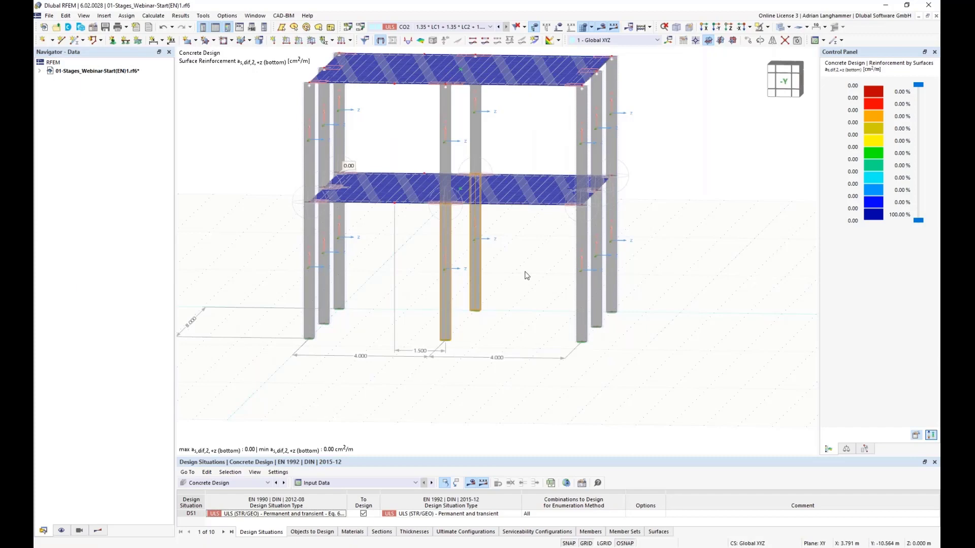
pyautogui.keyDown('ctrl'); pyautogui.moveTo(497, 299); pyautogui.dragTo(505, 306, button='middle'); pyautogui.keyUp('ctrl')
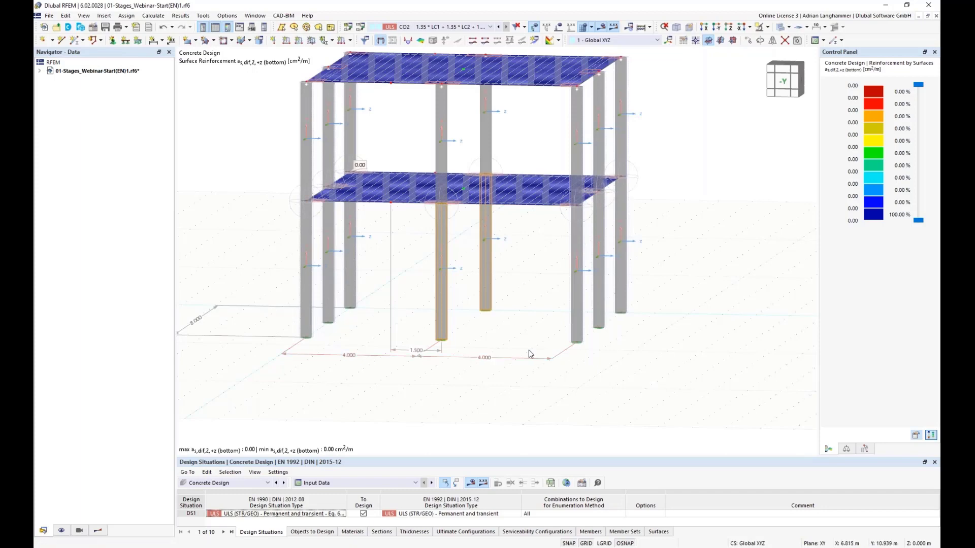
pyautogui.keyDown('ctrl'); pyautogui.moveTo(492, 330); pyautogui.dragTo(453, 353, button='middle'); pyautogui.keyUp('ctrl')
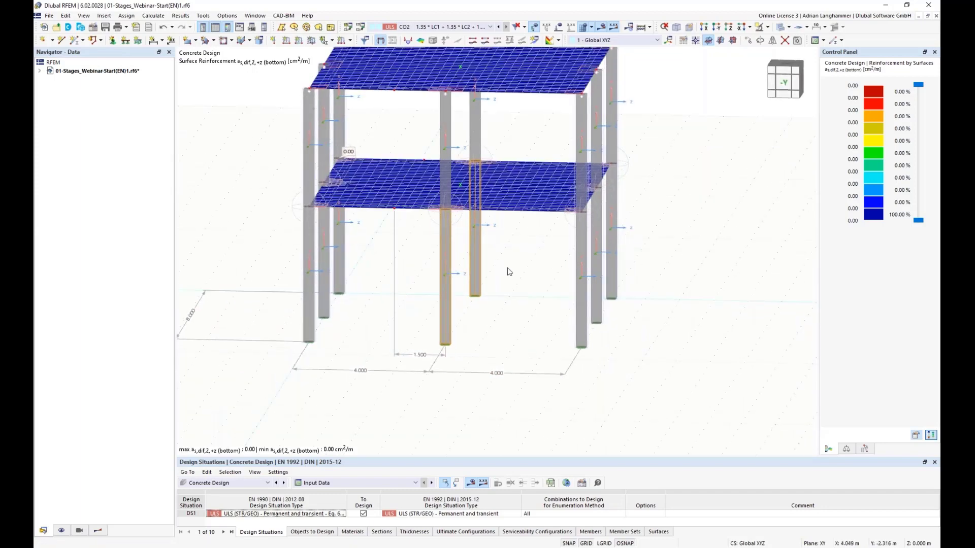
pyautogui.keyDown('ctrl'); pyautogui.moveTo(494, 319); pyautogui.dragTo(457, 279, button='middle'); pyautogui.keyUp('ctrl')
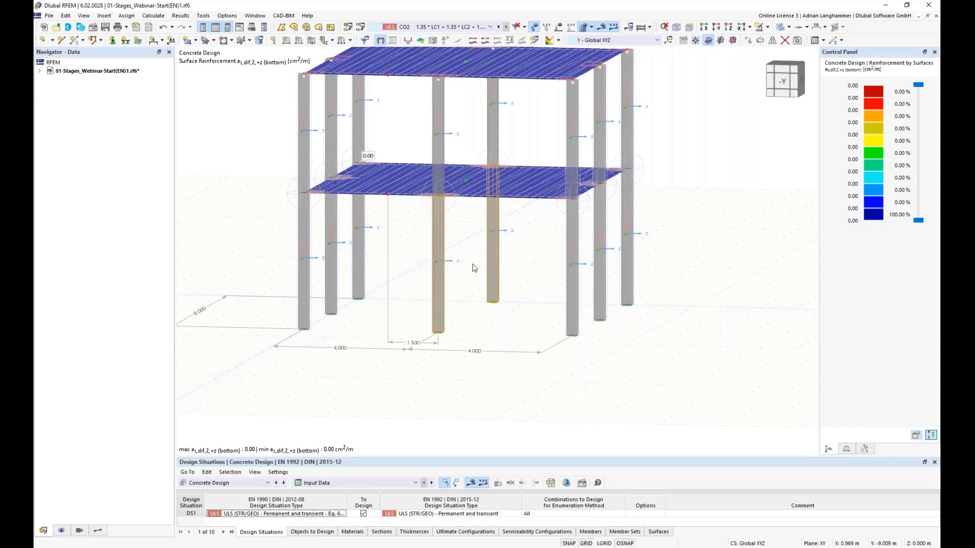
pyautogui.keyDown('ctrl'); pyautogui.moveTo(463, 243); pyautogui.dragTo(460, 224, button='middle'); pyautogui.keyUp('ctrl')
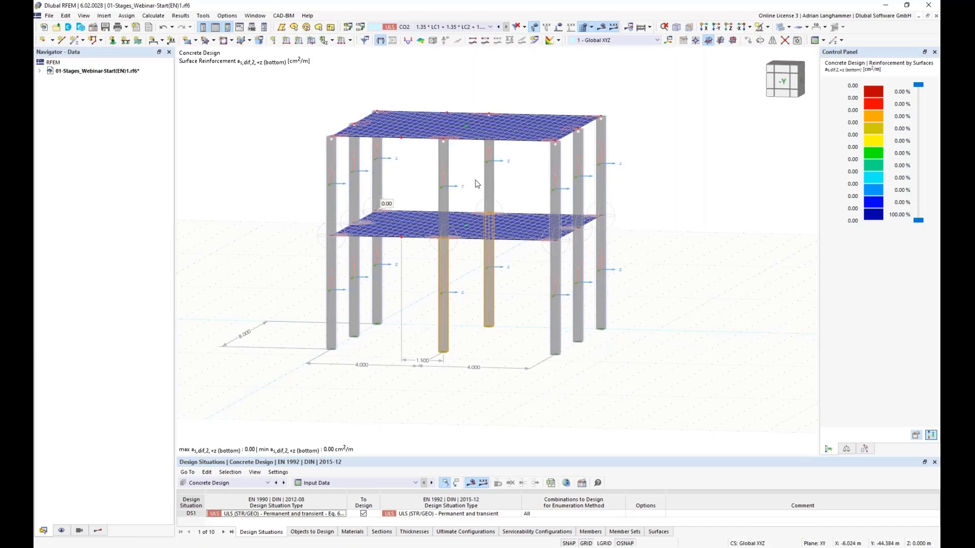
pyautogui.moveTo(478, 184); pyautogui.dragTo(462, 172, button='middle')
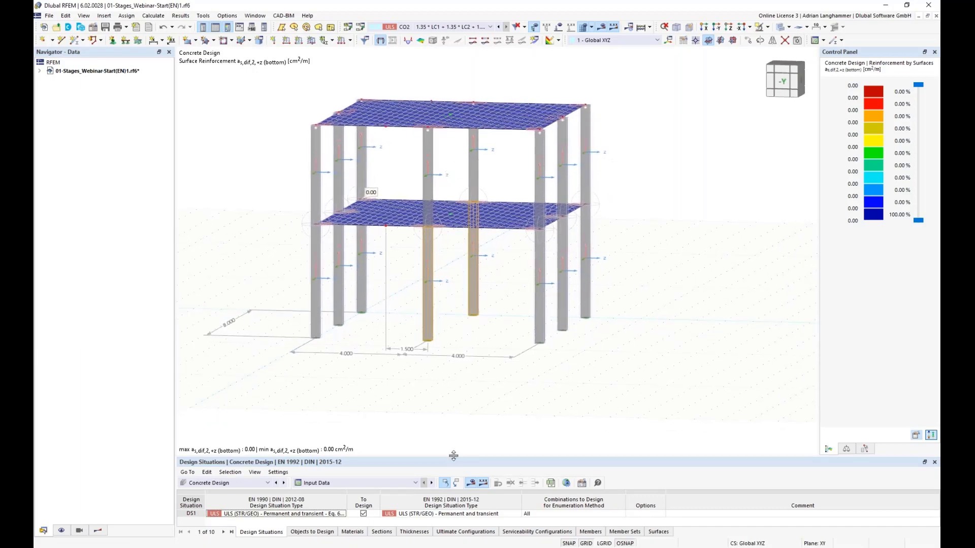
pyautogui.moveTo(450, 456); pyautogui.dragTo(460, 366)
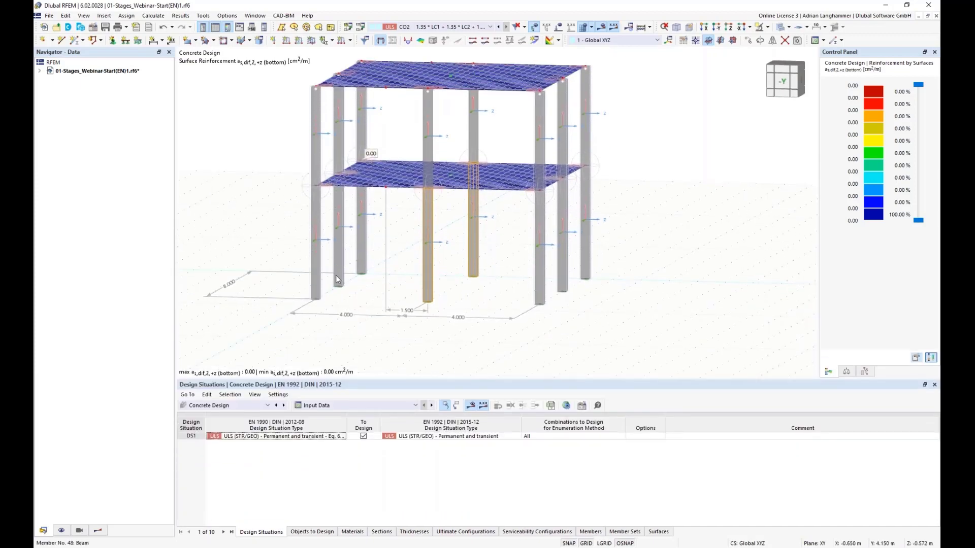
pyautogui.moveTo(378, 239); pyautogui.dragTo(382, 248, button='middle')
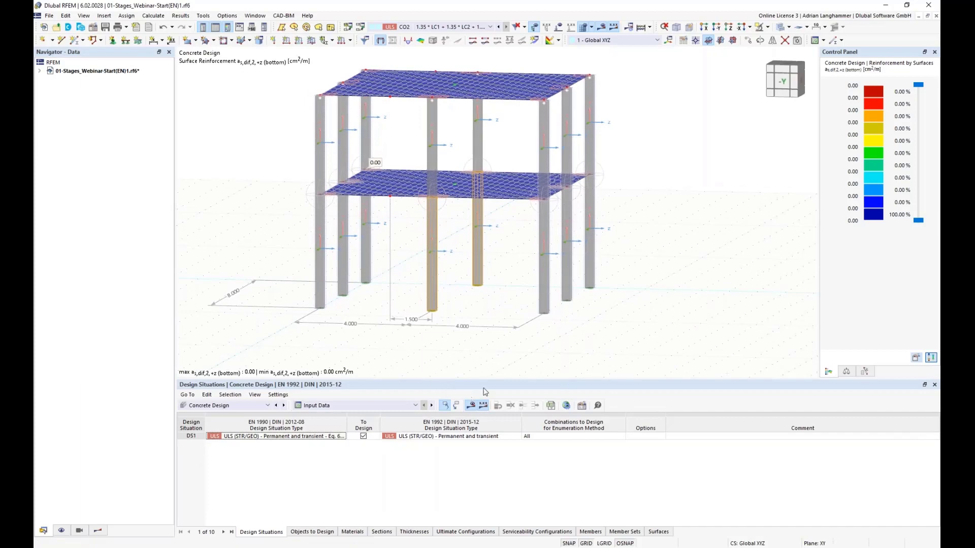
# Display the required longitudinal surface reinforcement for direction 1, -z (top), from the Concrete Design results.
pyautogui.click(104, 530)
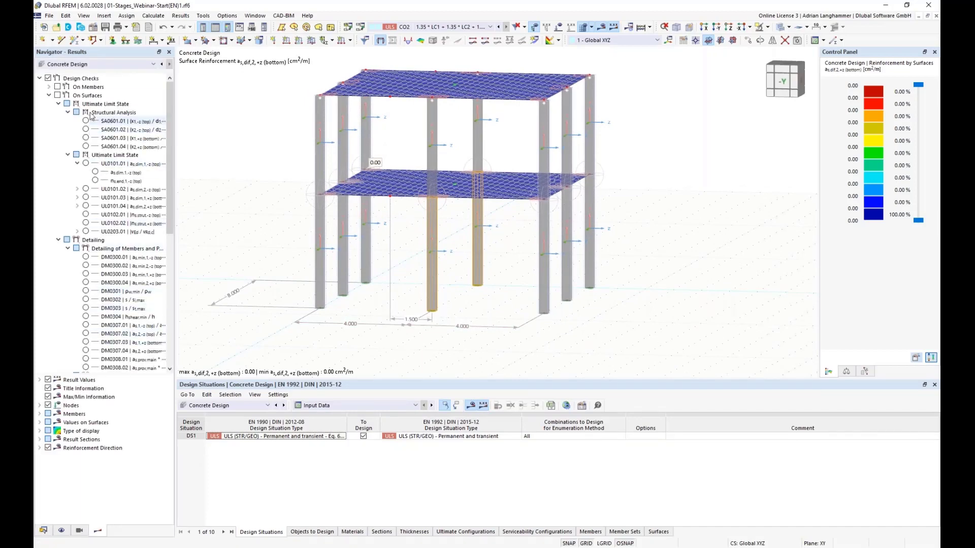
pyautogui.click(49, 96)
pyautogui.click(86, 146)
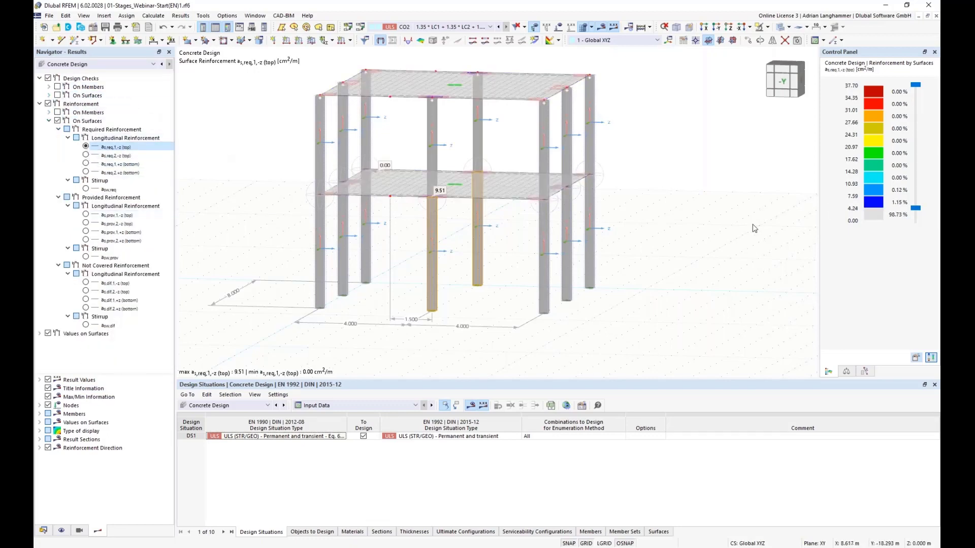
# Set the result colour scale to refer to Max/Min instead of fixed limits.
pyautogui.doubleClick(866, 189)
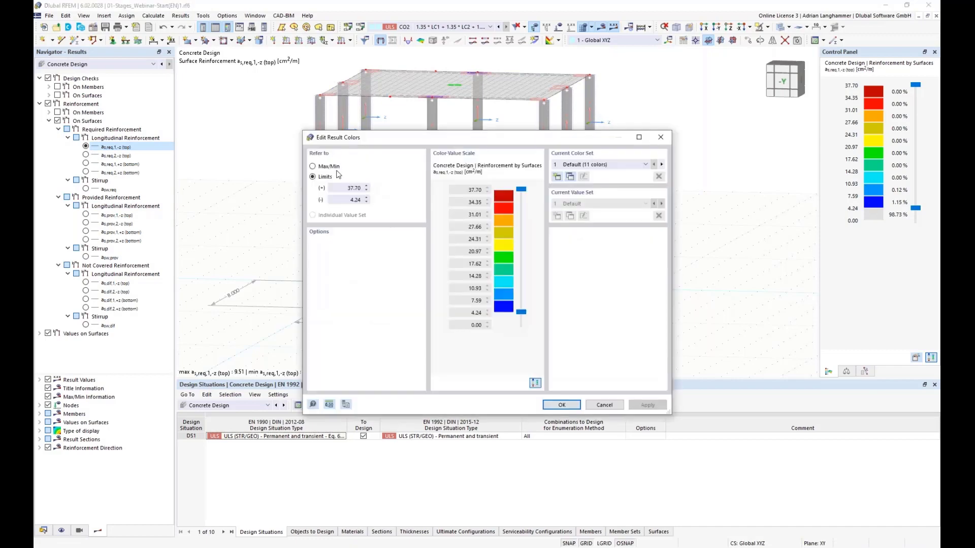
pyautogui.moveTo(521, 311); pyautogui.dragTo(521, 324)
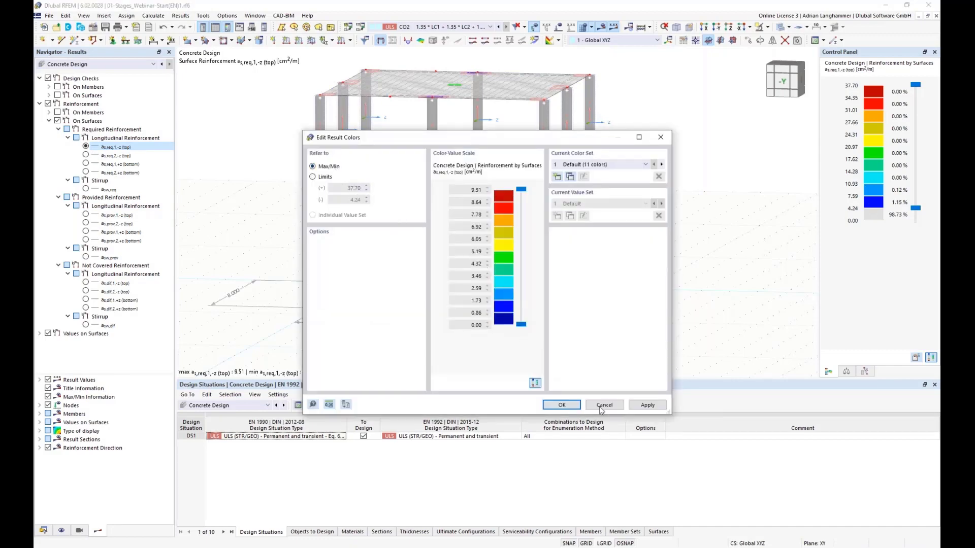
pyautogui.click(562, 405)
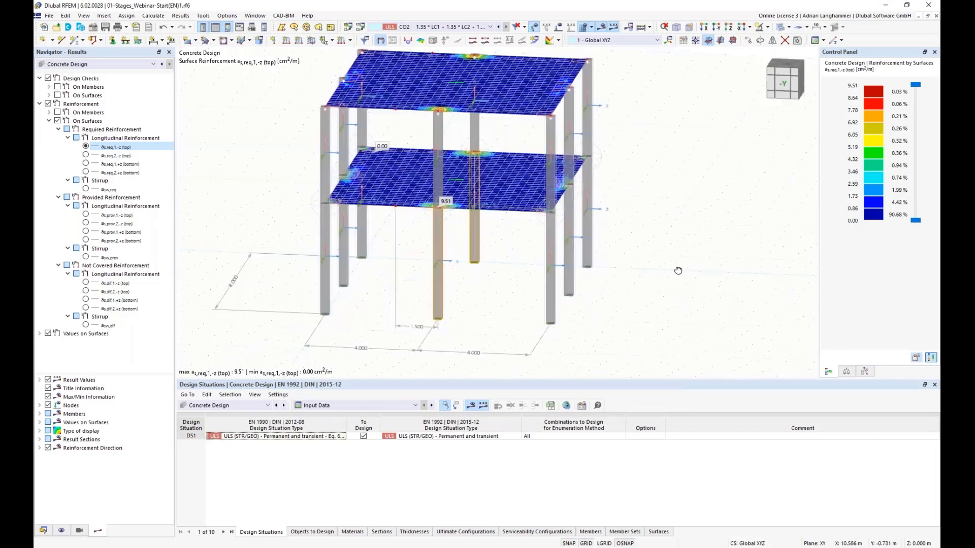
# View the other required longitudinal reinforcement results on the slabs, followed by the provided top and bottom reinforcement.
pyautogui.click(86, 155)
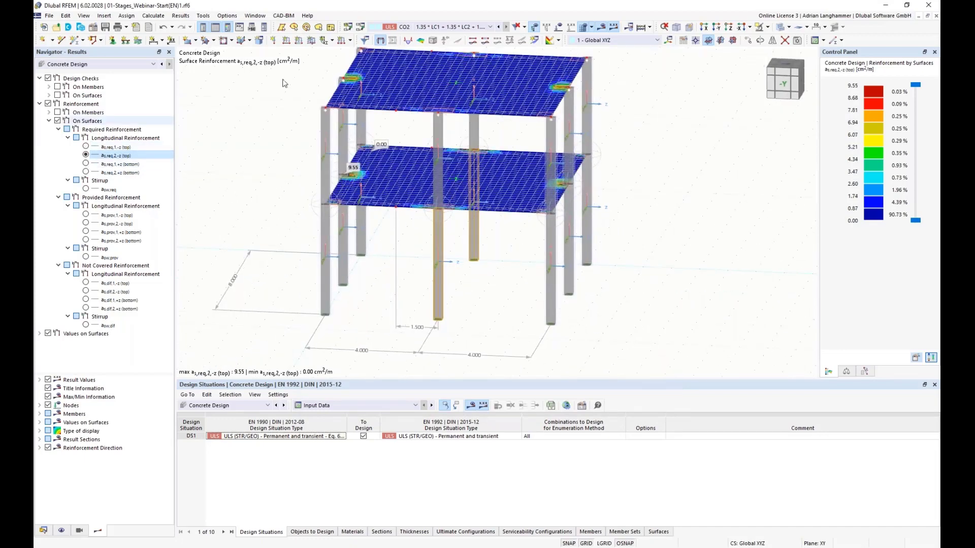
pyautogui.click(86, 172)
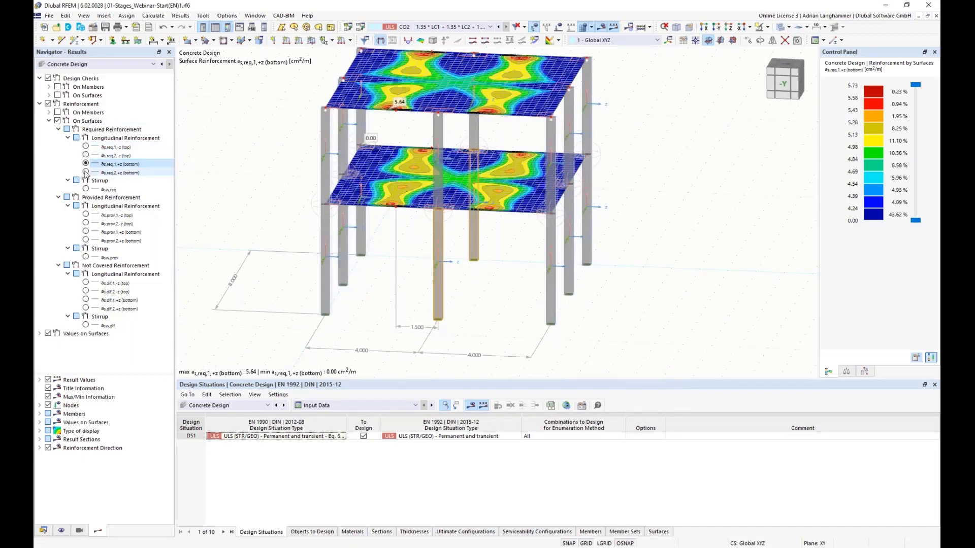
pyautogui.click(86, 215)
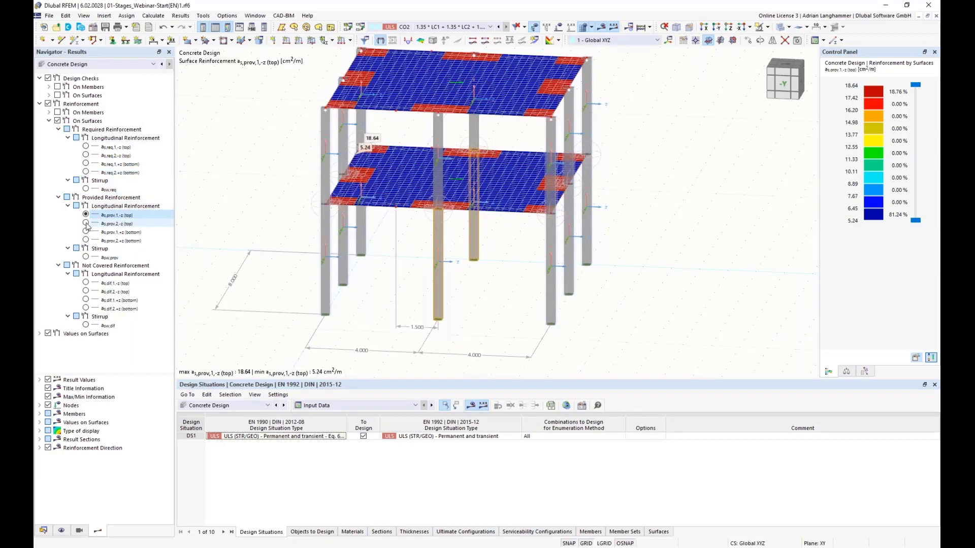
pyautogui.click(86, 232)
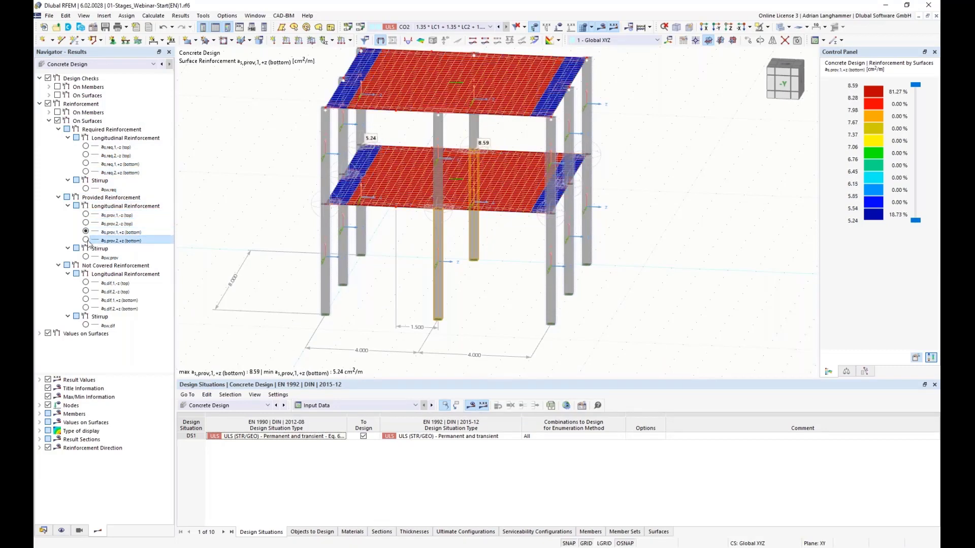
pyautogui.click(86, 240)
pyautogui.moveTo(335, 186); pyautogui.dragTo(294, 207, button='middle')
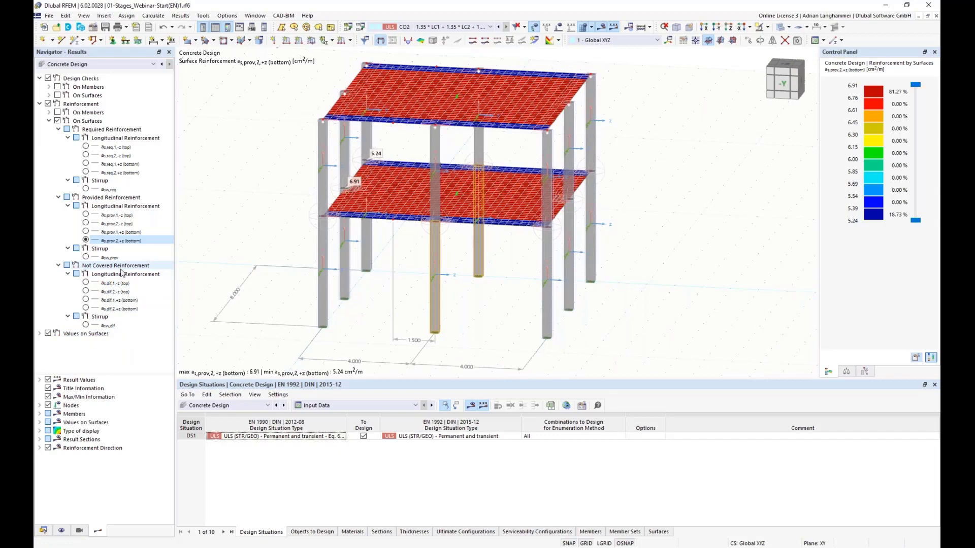
# Check the not covered longitudinal reinforcement on both slabs for directions 1 and 2, top and bottom.
pyautogui.click(86, 284)
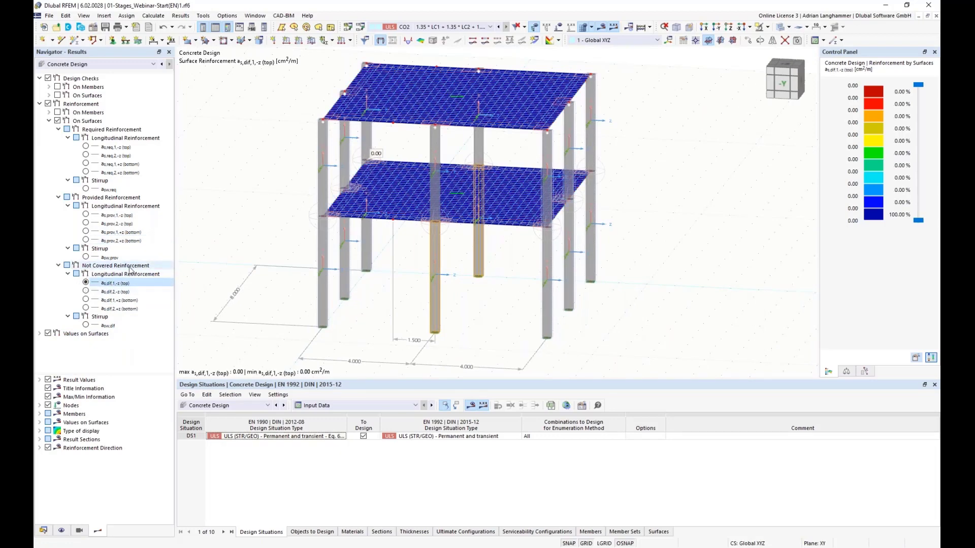
pyautogui.click(86, 292)
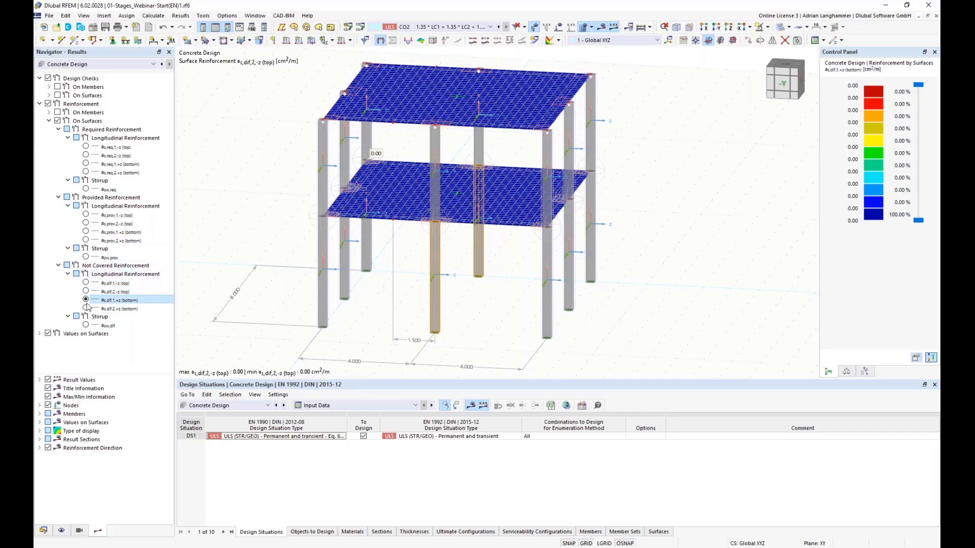
pyautogui.click(86, 309)
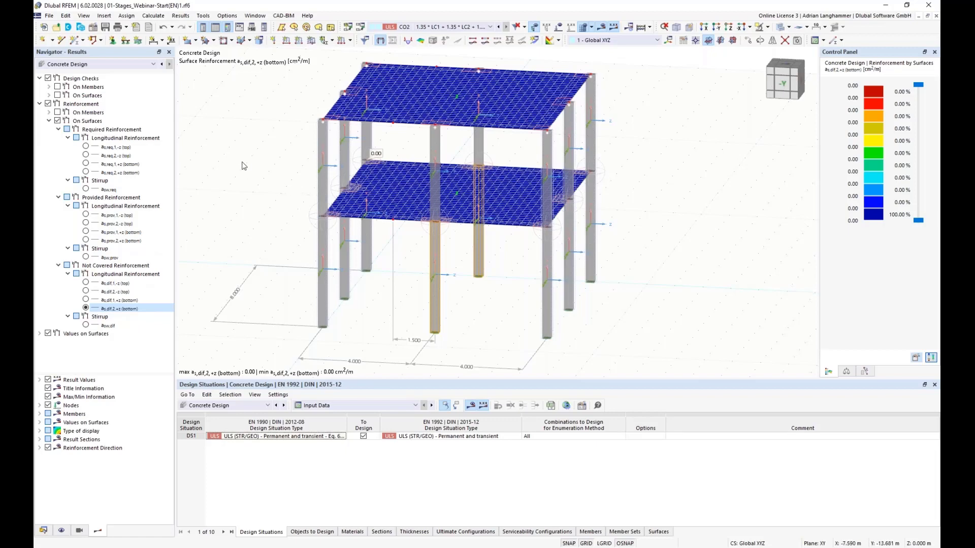
pyautogui.moveTo(254, 173)
pyautogui.keyDown('ctrl'); pyautogui.mouseDown(button='middle')
pyautogui.moveTo(254, 180)
pyautogui.moveTo(261, 175)
pyautogui.mouseUp(button='middle'); pyautogui.keyUp('ctrl')
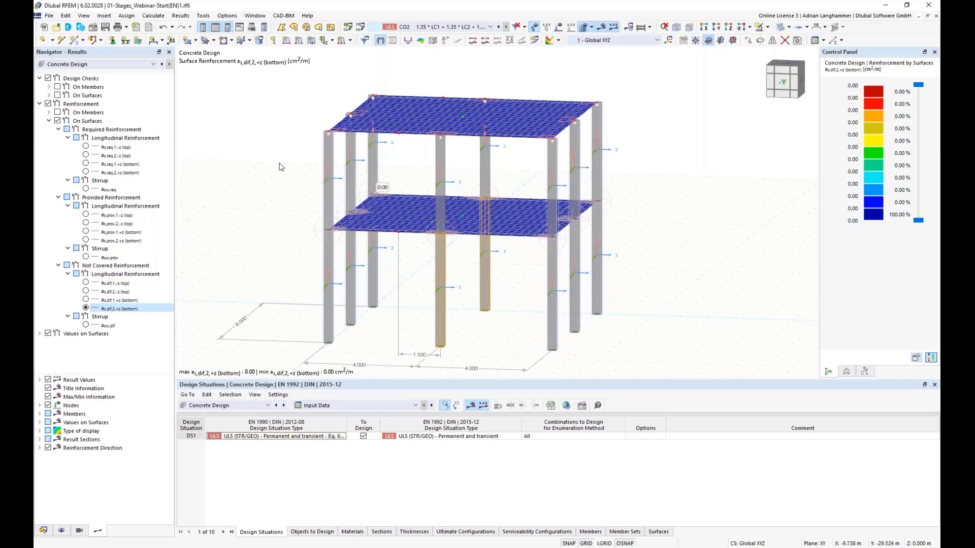
pyautogui.keyDown('ctrl'); pyautogui.moveTo(278, 154); pyautogui.dragTo(383, 167, button='middle'); pyautogui.keyUp('ctrl')
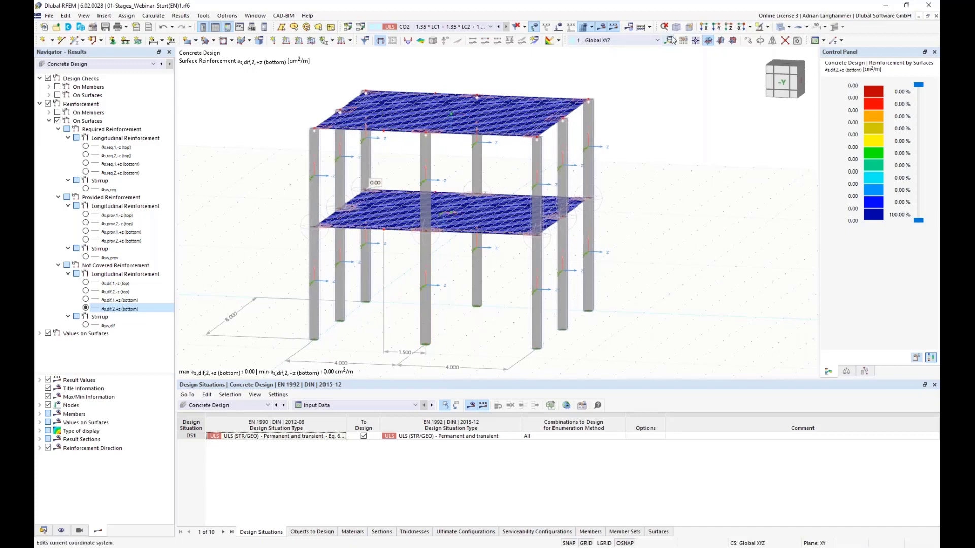
# Hide the design results and examine the structure with the lower floor slab selected.
pyautogui.click(604, 28)
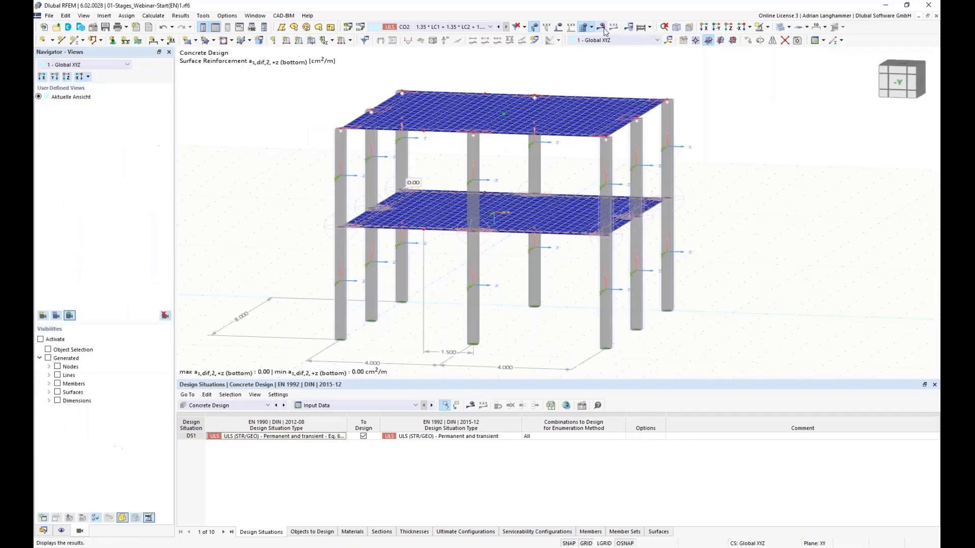
pyautogui.keyDown('ctrl'); pyautogui.moveTo(322, 153); pyautogui.dragTo(440, 127, button='middle'); pyautogui.keyUp('ctrl')
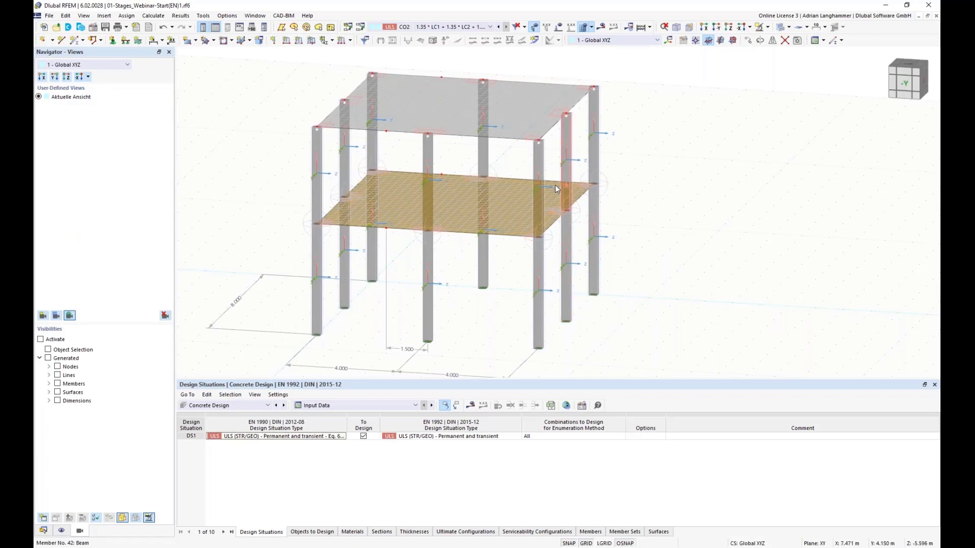
pyautogui.keyDown('ctrl'); pyautogui.moveTo(538, 143); pyautogui.dragTo(528, 157, button='middle'); pyautogui.keyUp('ctrl')
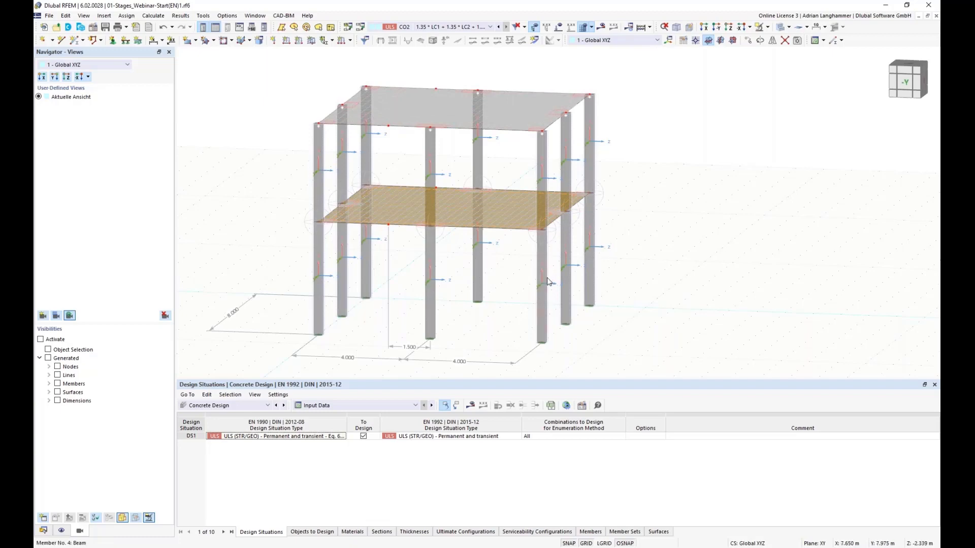
pyautogui.scroll(3, 666, 279)
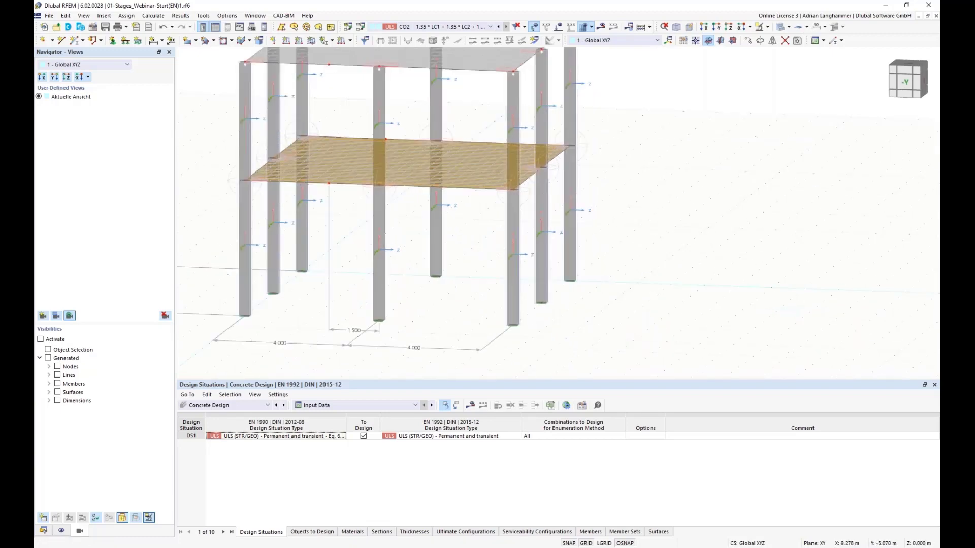
pyautogui.scroll(-1, 666, 261)
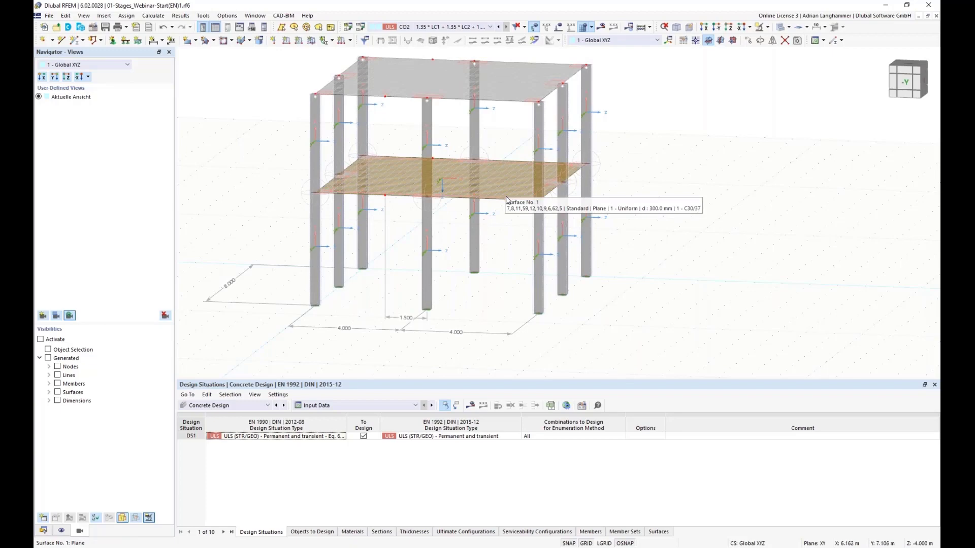
pyautogui.moveTo(498, 234); pyautogui.dragTo(493, 213, button='middle')
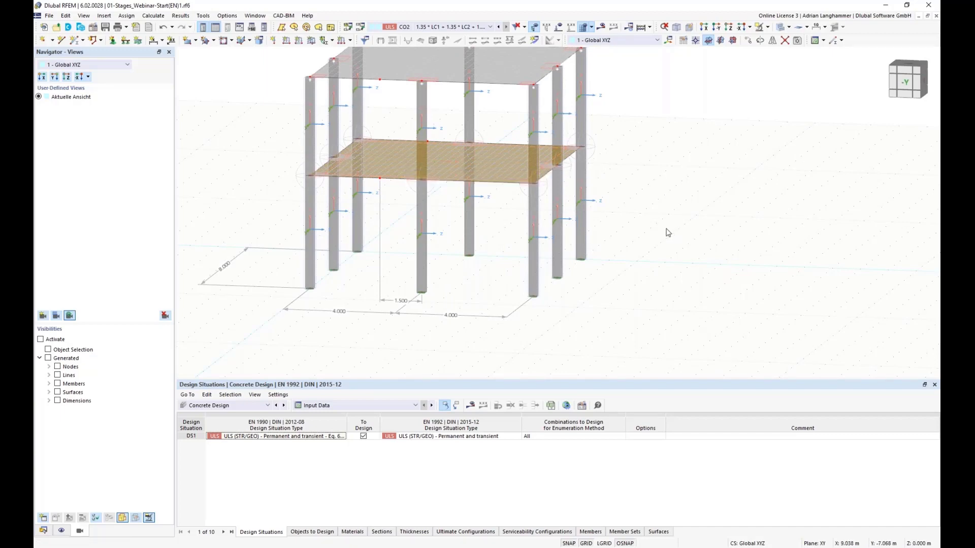
pyautogui.moveTo(663, 222); pyautogui.dragTo(660, 247, button='middle')
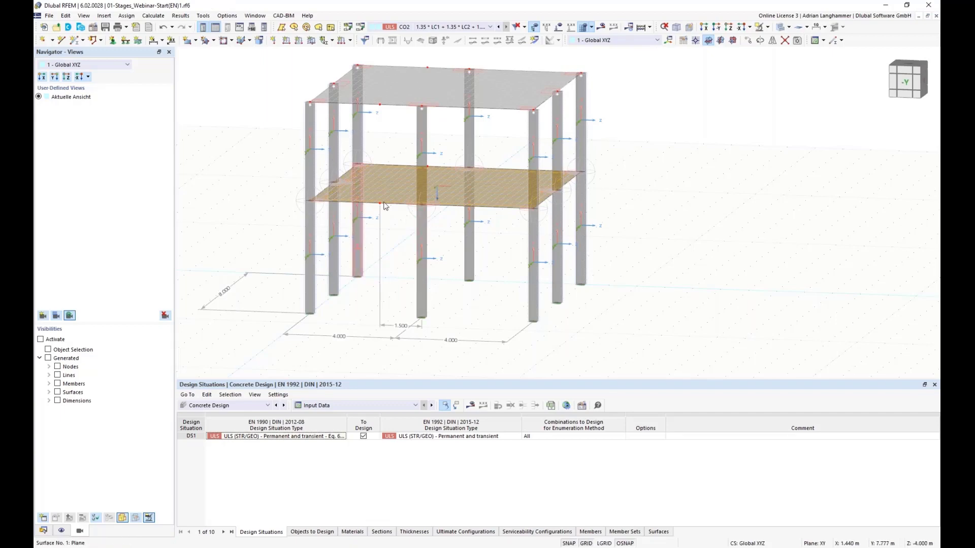
pyautogui.keyDown('ctrl'); pyautogui.moveTo(391, 252); pyautogui.dragTo(421, 235, button='middle'); pyautogui.keyUp('ctrl')
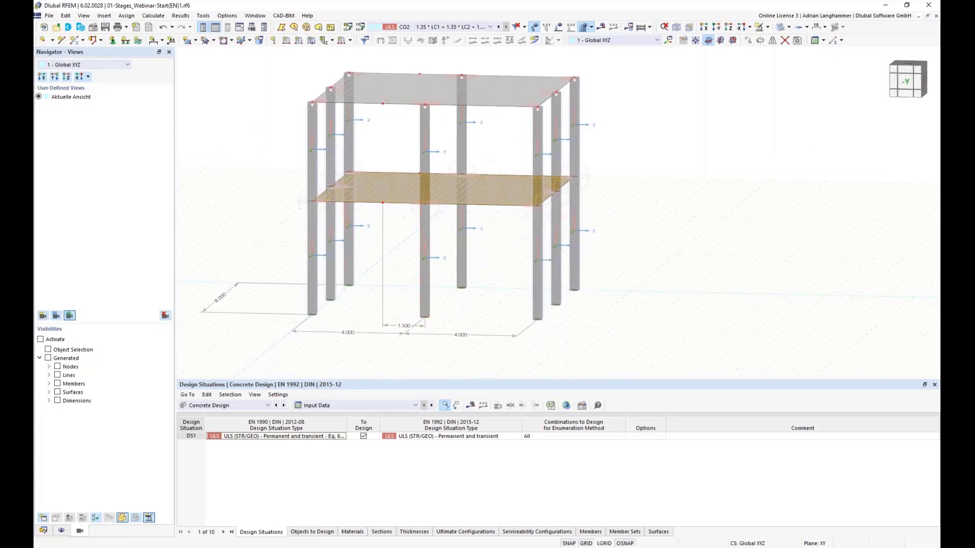
# Bring up the data tree of the 01-Stages_Webinar-Start(EN)1.rf6 model.
pyautogui.click(43, 531)
pyautogui.moveTo(236, 232); pyautogui.dragTo(234, 230, button='middle')
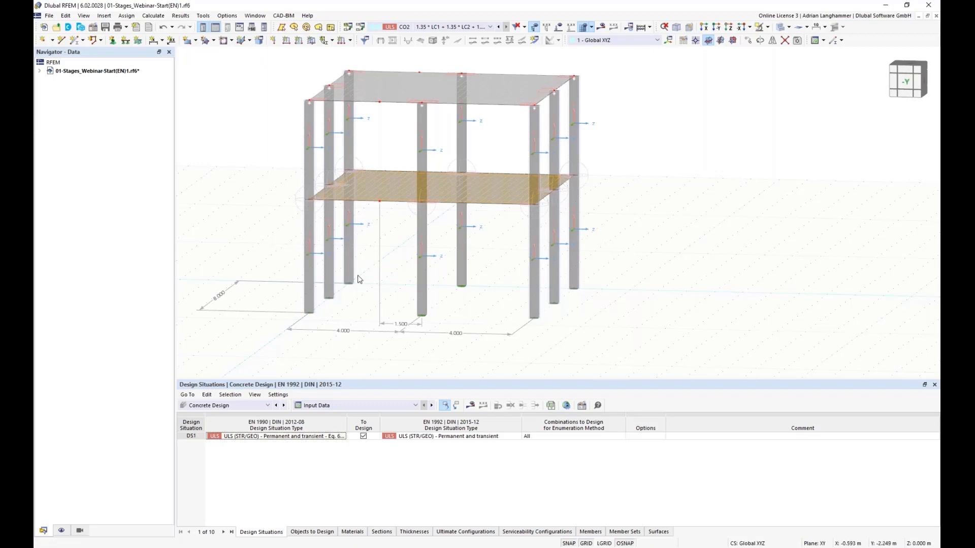
# Copy the base support nodes of the front and rear middle columns 1.5 m in the negative X direction.
pyautogui.click(422, 316)
pyautogui.press('Escape')
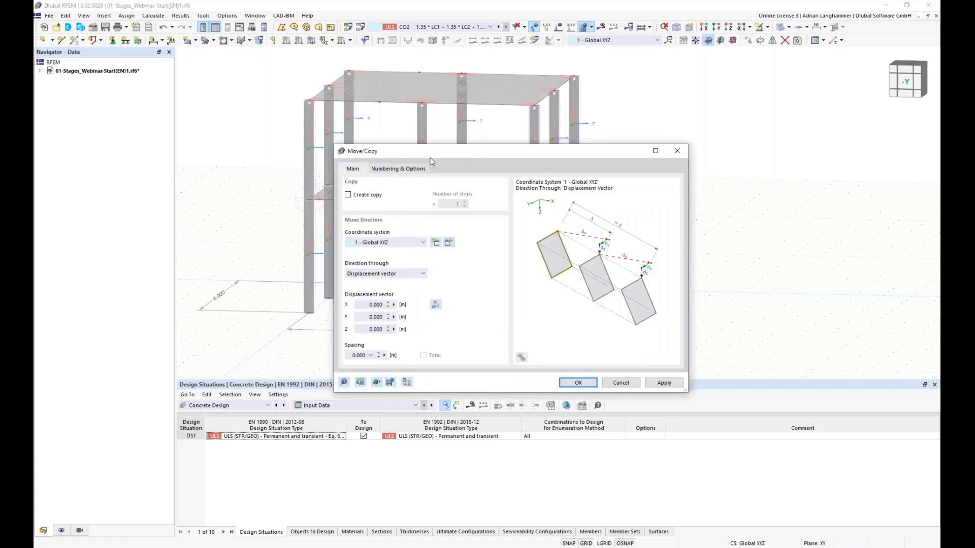
pyautogui.moveTo(435, 159); pyautogui.dragTo(636, 120)
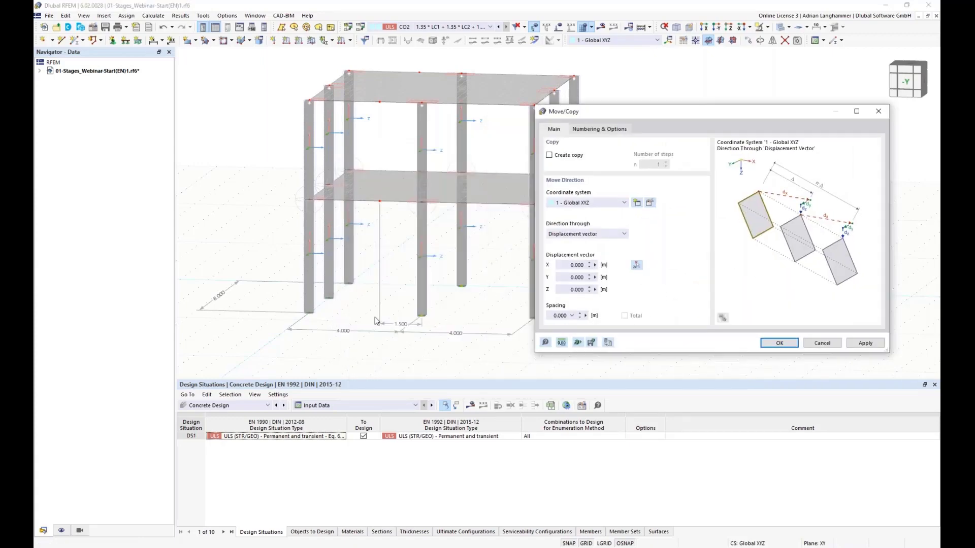
pyautogui.click(549, 155)
pyautogui.click(570, 265)
pyautogui.press('BackSpace')
pyautogui.click(770, 342)
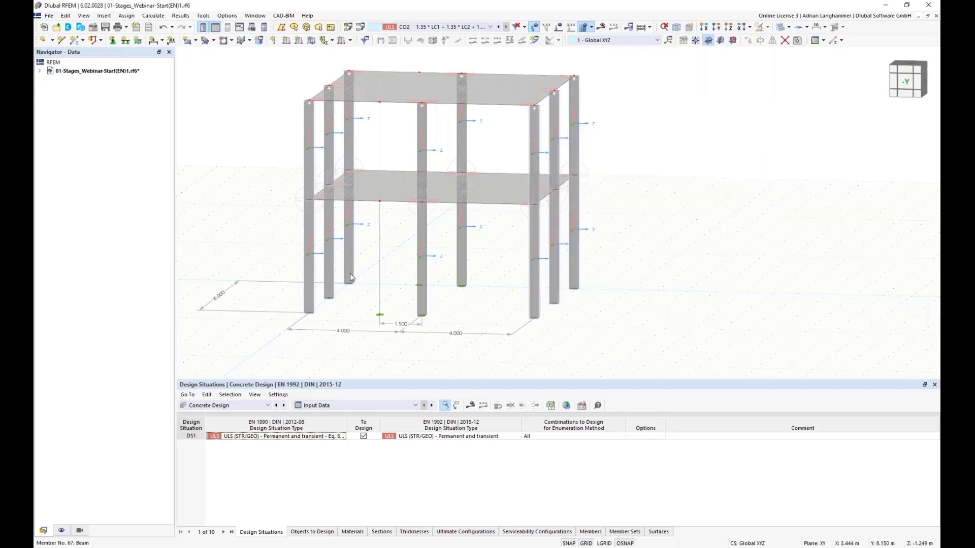
# Set up a new single member of type Beam with section 2 - HEA 200 in material S355J0H.
pyautogui.click(75, 40)
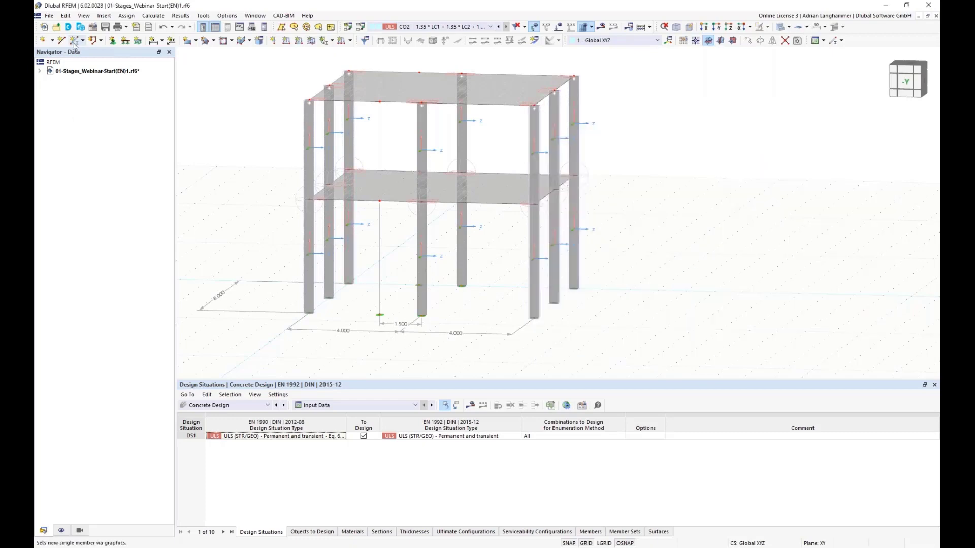
pyautogui.doubleClick(326, 239)
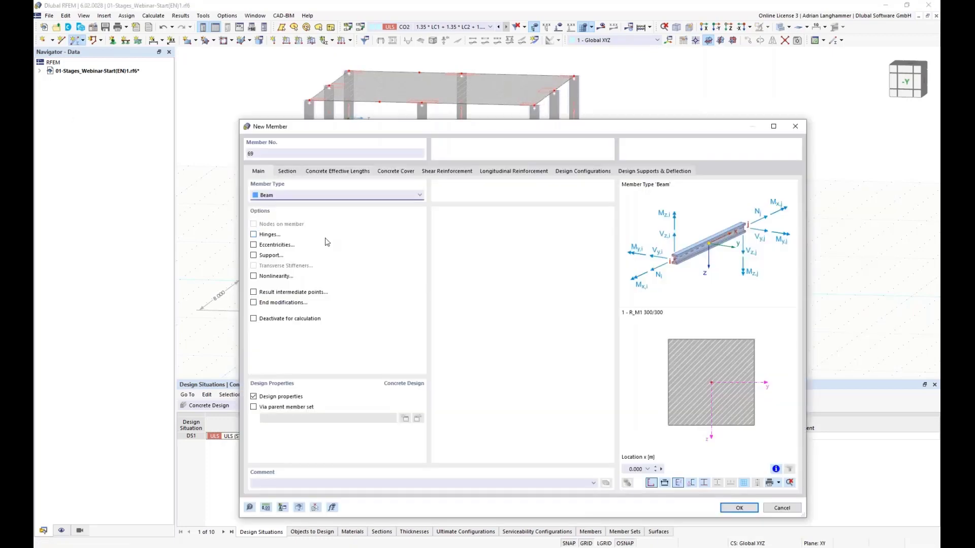
pyautogui.click(288, 173)
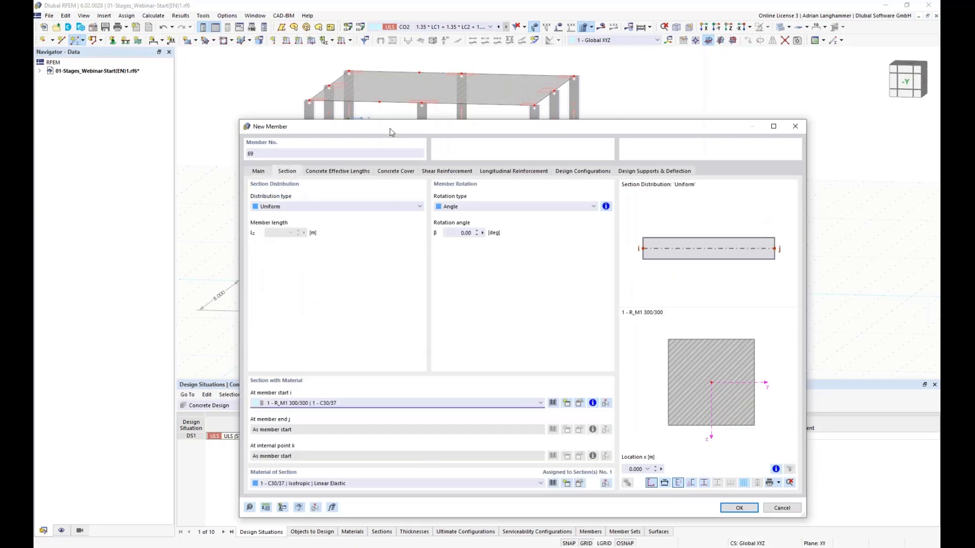
pyautogui.moveTo(391, 129); pyautogui.dragTo(356, 68)
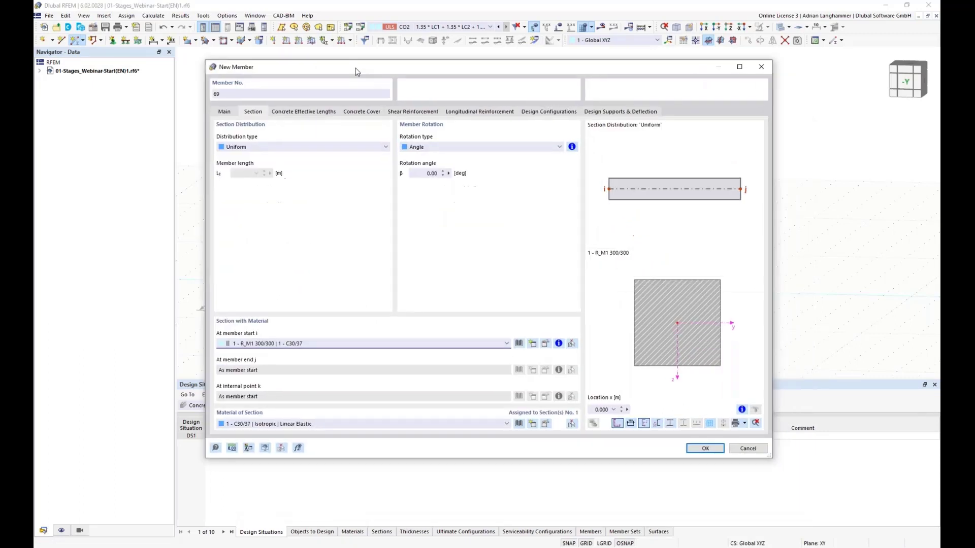
pyautogui.click(447, 342)
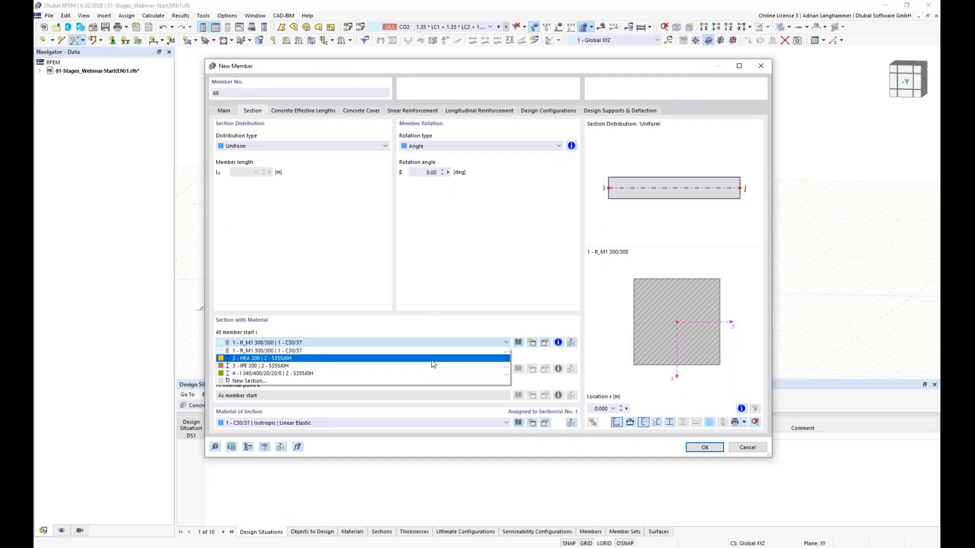
pyautogui.click(430, 358)
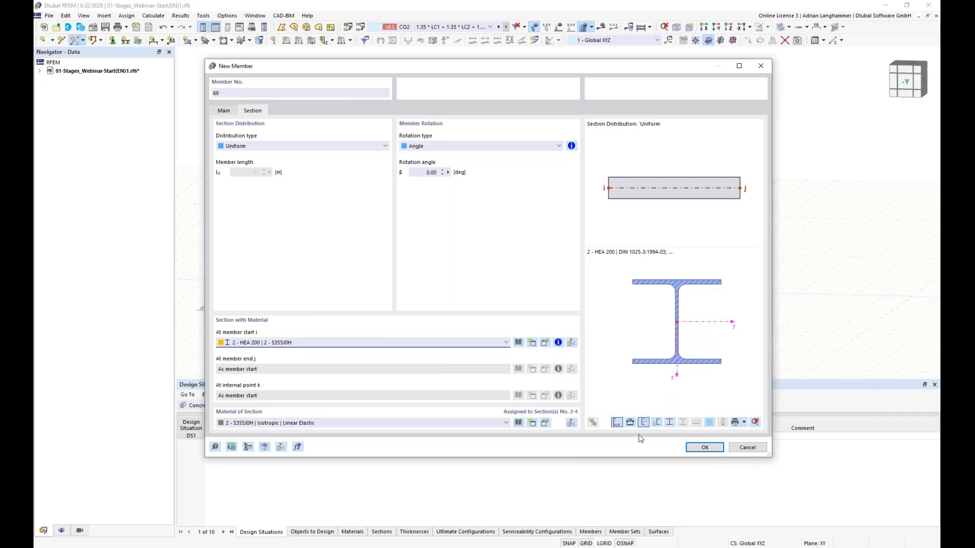
pyautogui.click(705, 447)
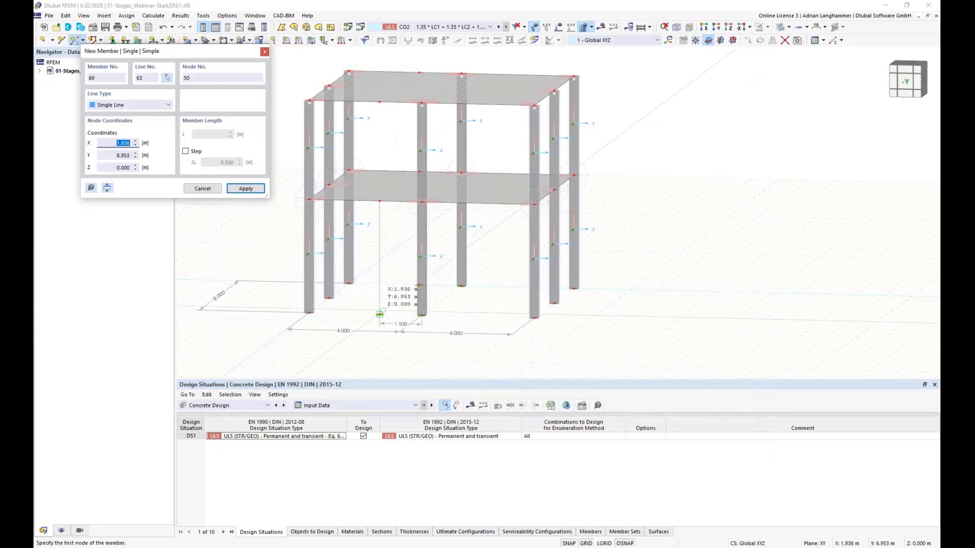
# Draw two 4 m high columns from the copied front and rear supports up to the lower slab's edges.
pyautogui.click(380, 314)
pyautogui.click(379, 201)
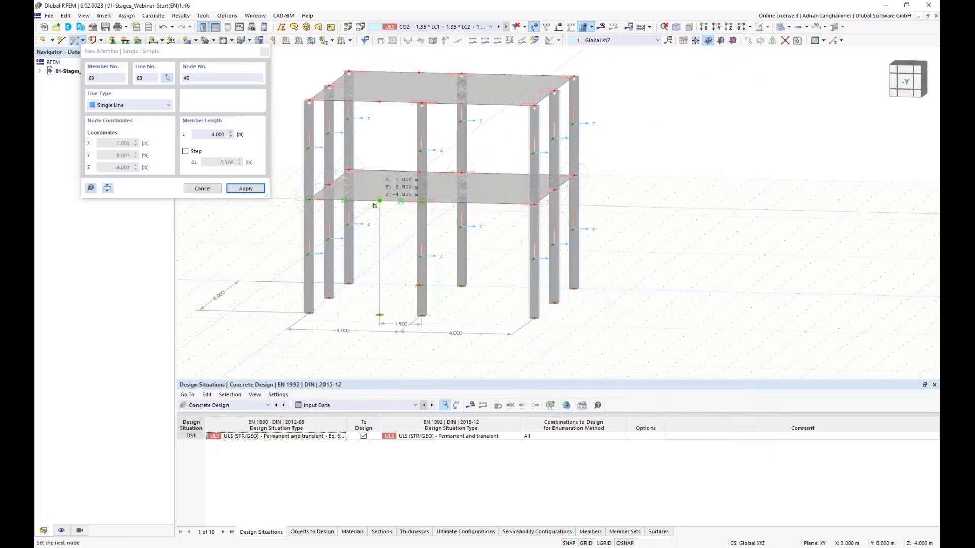
pyautogui.click(526, 319)
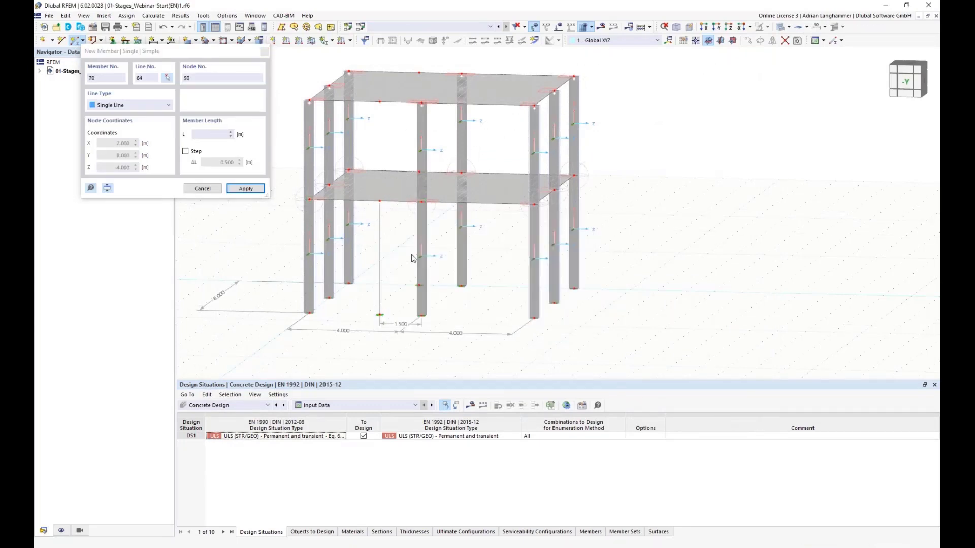
pyautogui.keyDown('ctrl'); pyautogui.moveTo(406, 274); pyautogui.dragTo(412, 285, button='middle'); pyautogui.keyUp('ctrl')
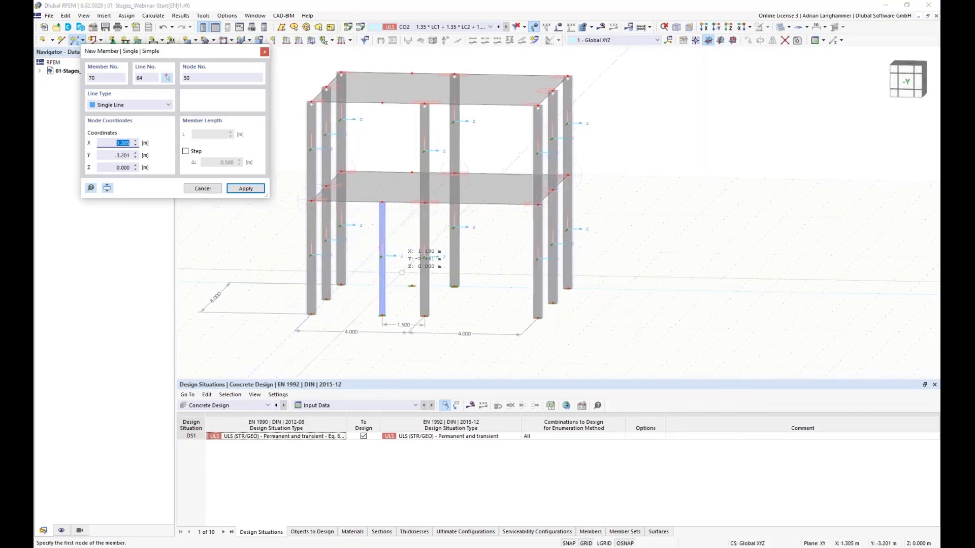
pyautogui.click(412, 285)
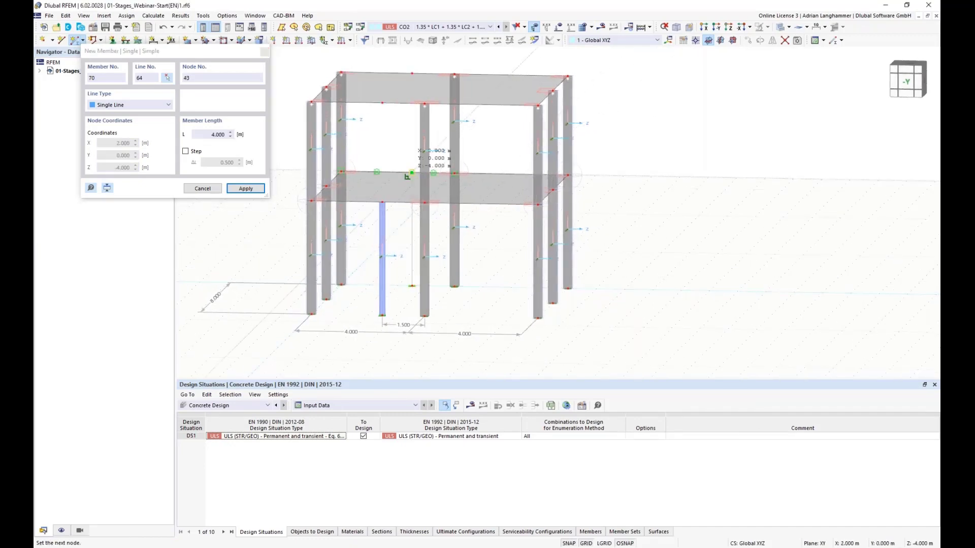
pyautogui.click(412, 173)
pyautogui.press('Escape')
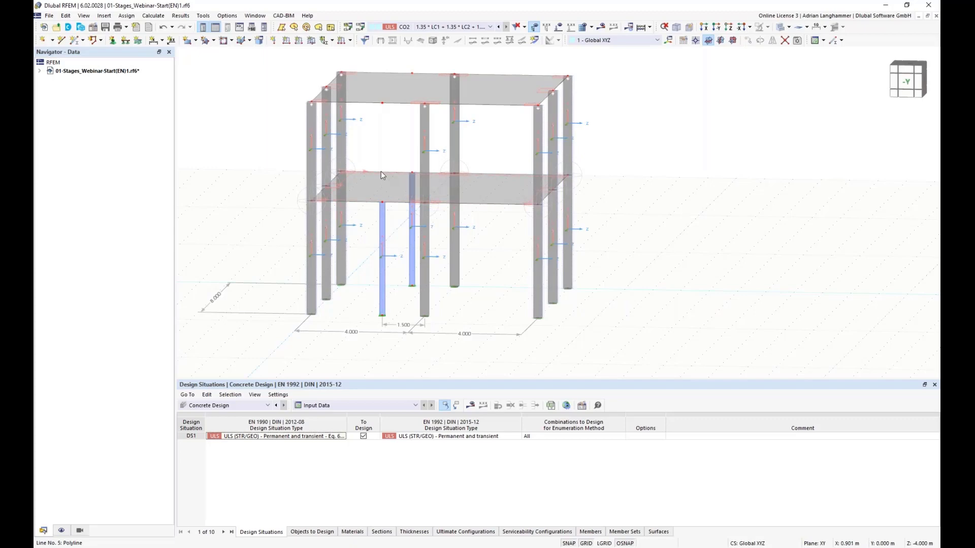
# Assign a new member with section HEA 200 in S355J0H to the lines along the lower slab's front and rear edges.
pyautogui.keyDown('ctrl'); pyautogui.moveTo(422, 196); pyautogui.dragTo(440, 154, button='middle'); pyautogui.keyUp('ctrl')
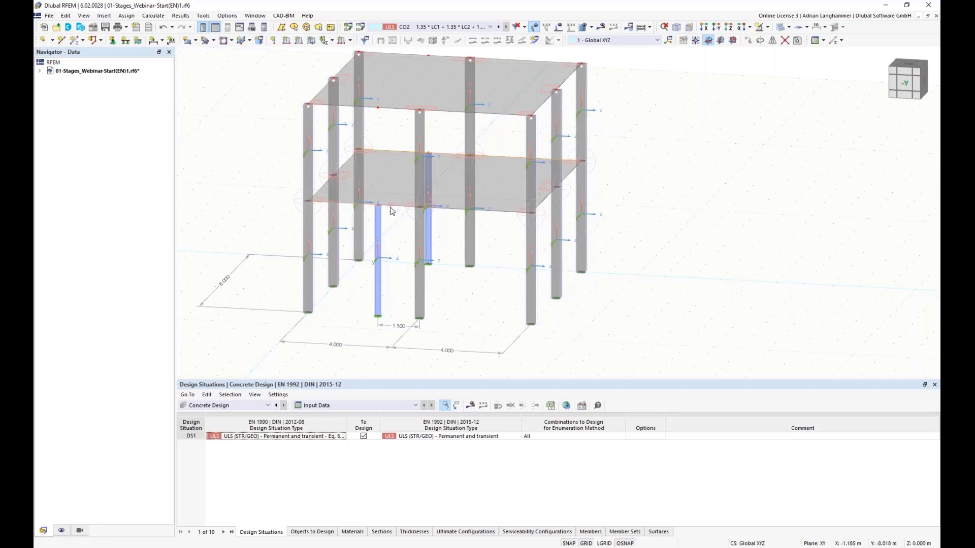
pyautogui.rightClick(454, 213)
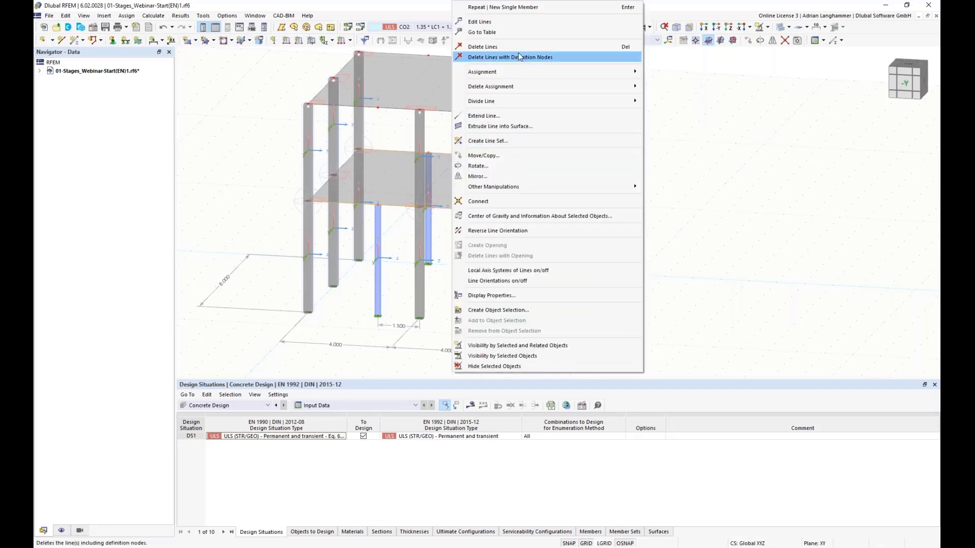
pyautogui.click(522, 24)
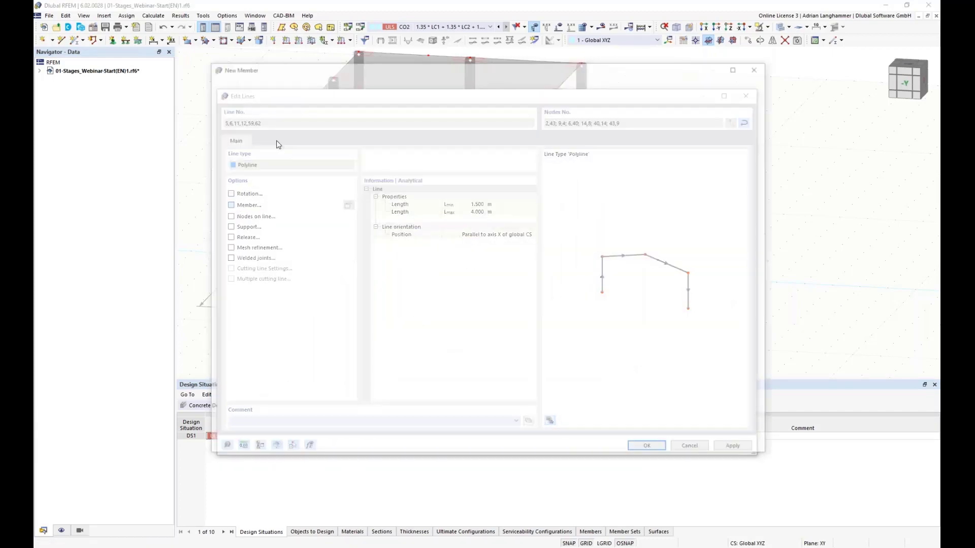
pyautogui.click(253, 110)
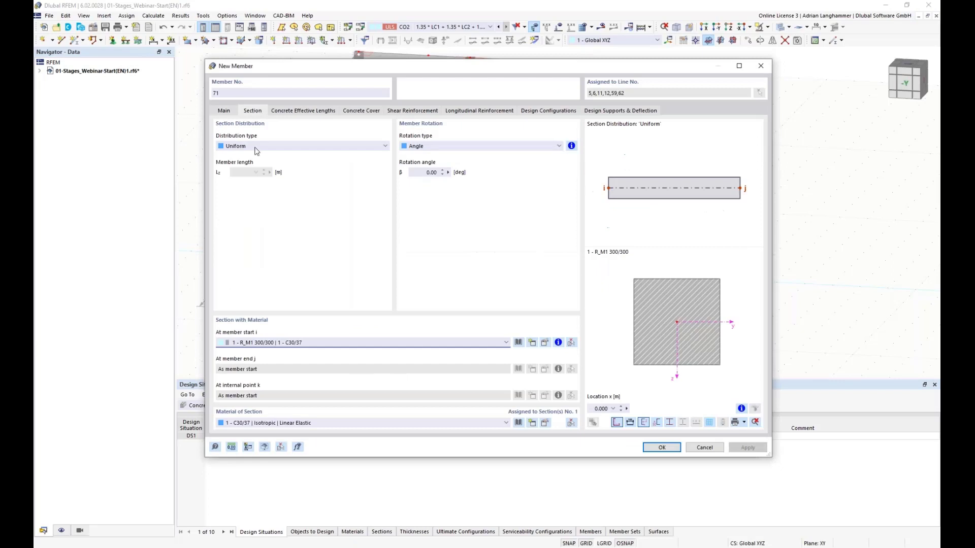
pyautogui.click(370, 343)
pyautogui.click(362, 359)
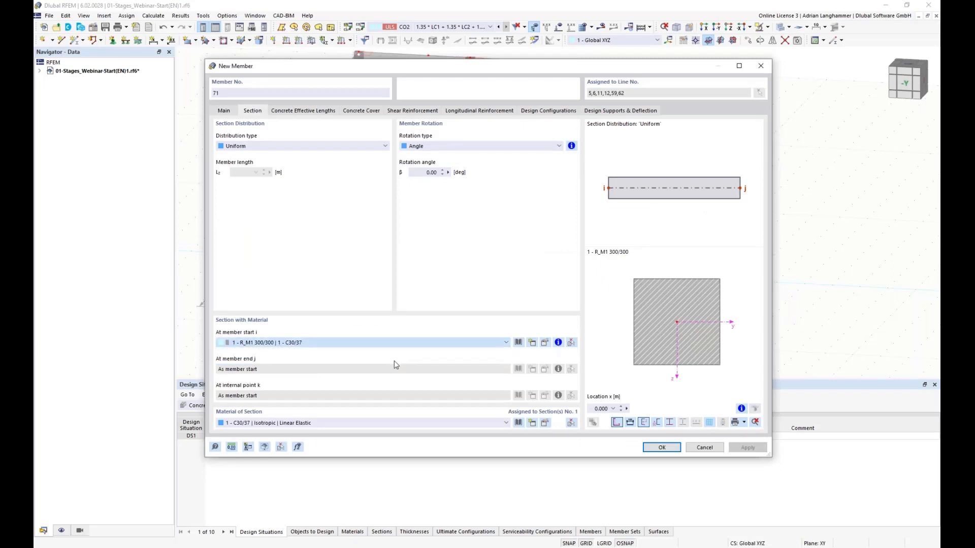
pyautogui.click(662, 447)
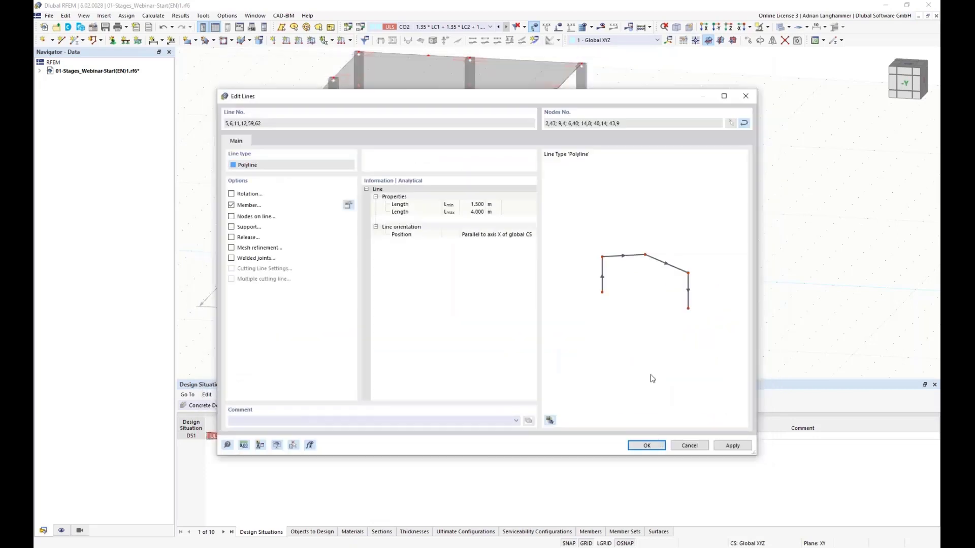
pyautogui.press('Return')
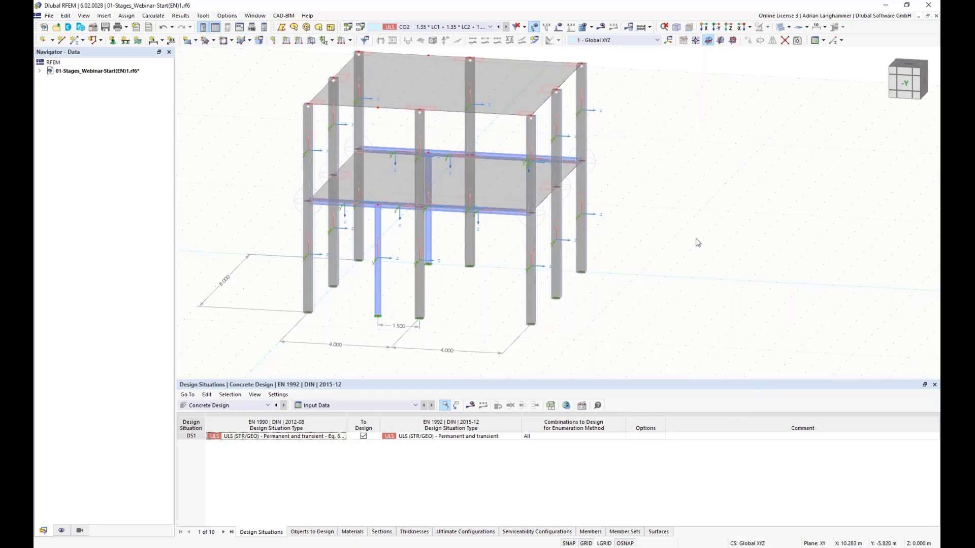
# Change the nodal support at the base of both new steel columns to nodal support type 1.
pyautogui.moveTo(696, 239); pyautogui.dragTo(711, 228, button='middle')
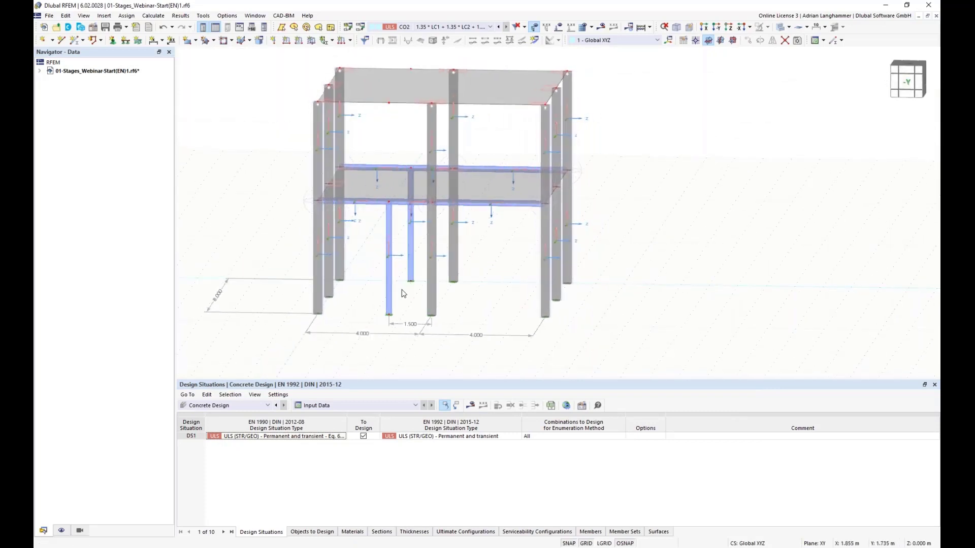
pyautogui.scroll(3, 402, 293)
pyautogui.moveTo(396, 334); pyautogui.dragTo(414, 302, button='middle')
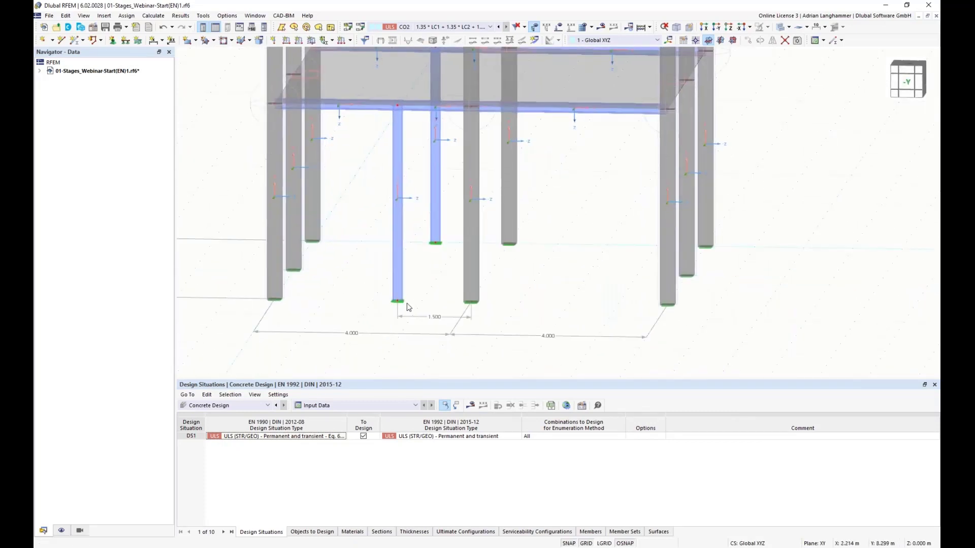
pyautogui.rightClick(437, 244)
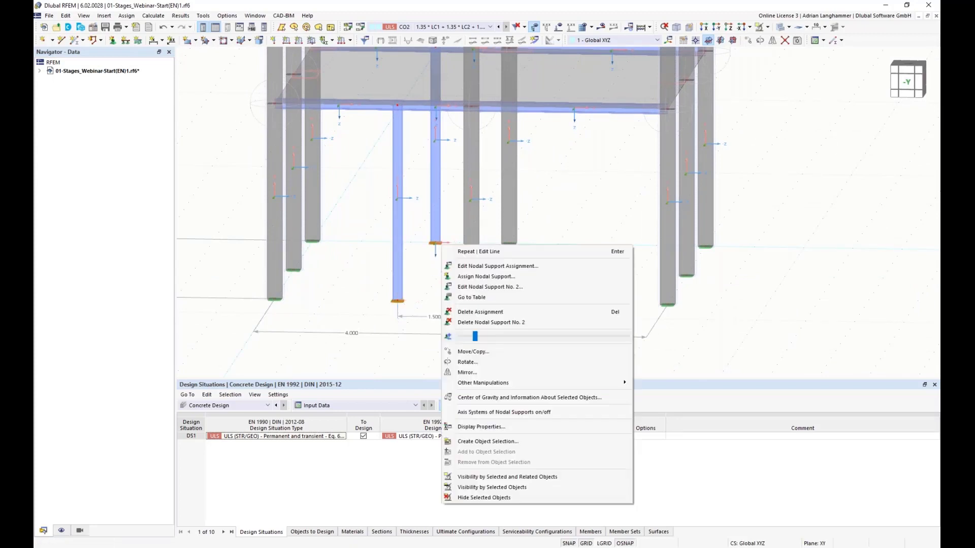
pyautogui.click(515, 269)
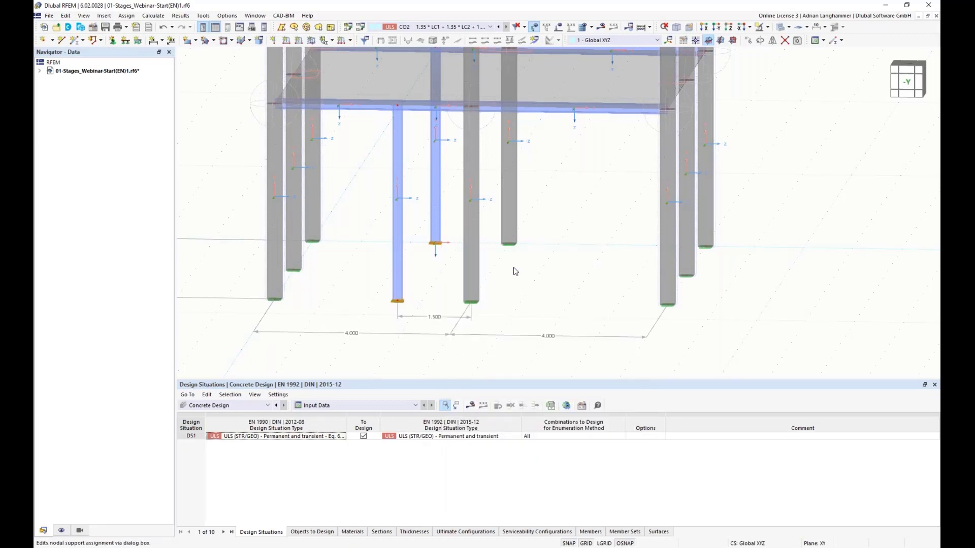
pyautogui.click(477, 182)
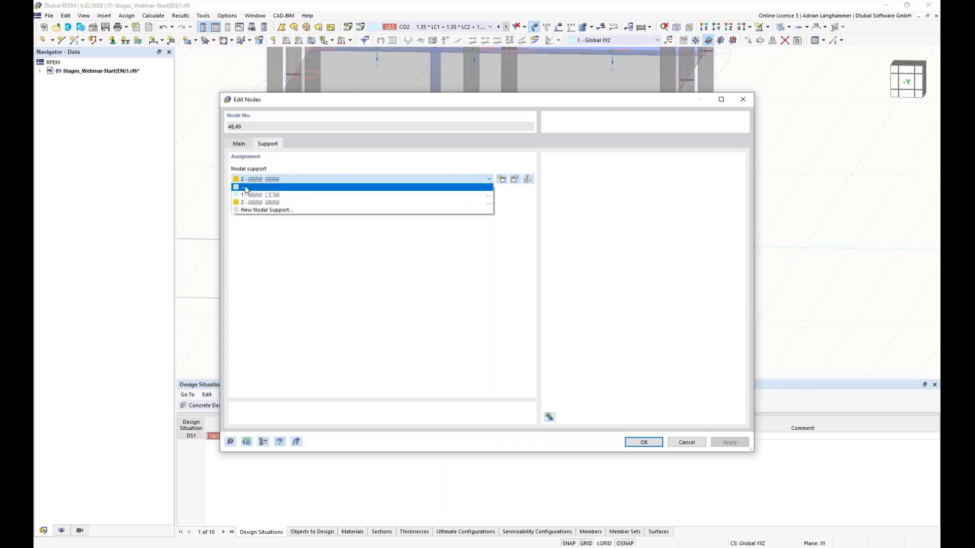
pyautogui.click(279, 196)
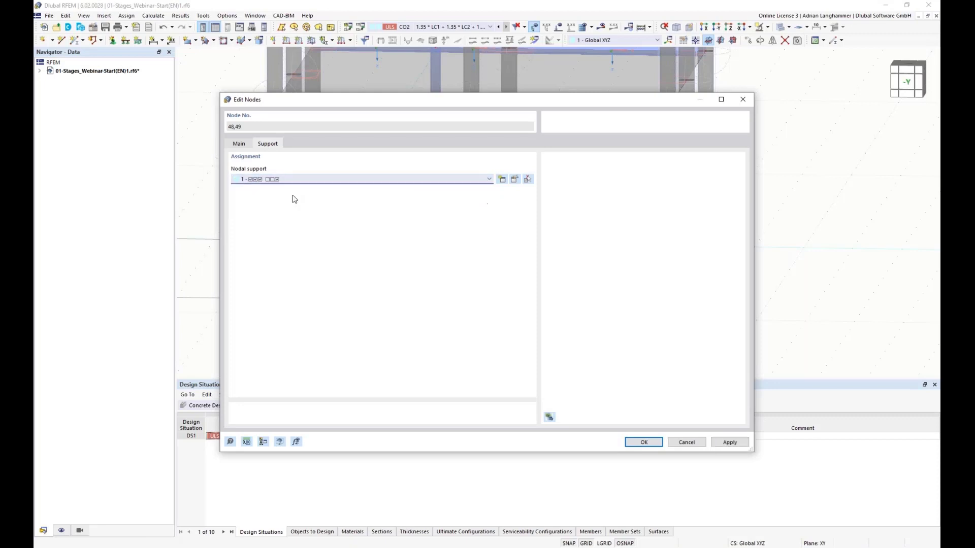
pyautogui.click(633, 441)
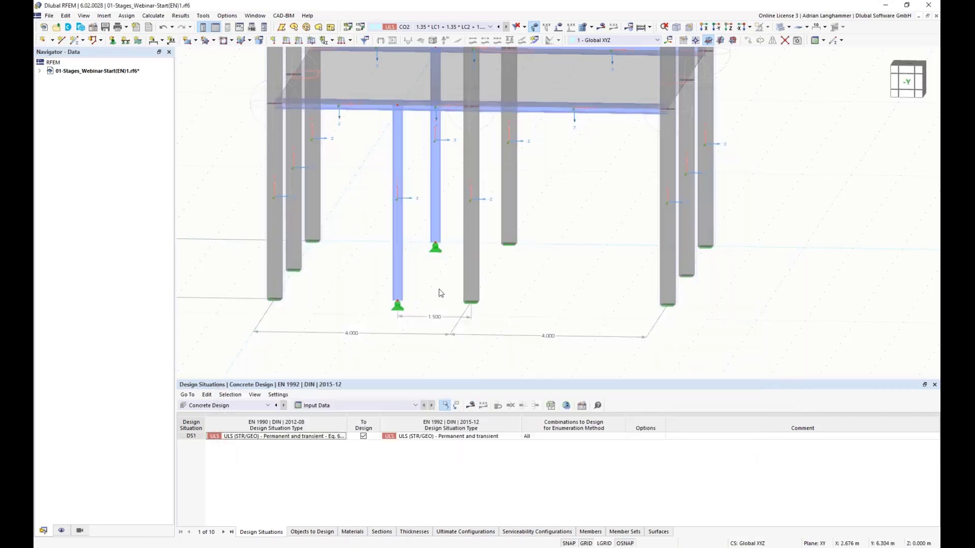
# Enable hinges on both new steel columns and assign member hinge 1 (Local xyz) at member end j.
pyautogui.moveTo(438, 285); pyautogui.dragTo(429, 198, button='middle')
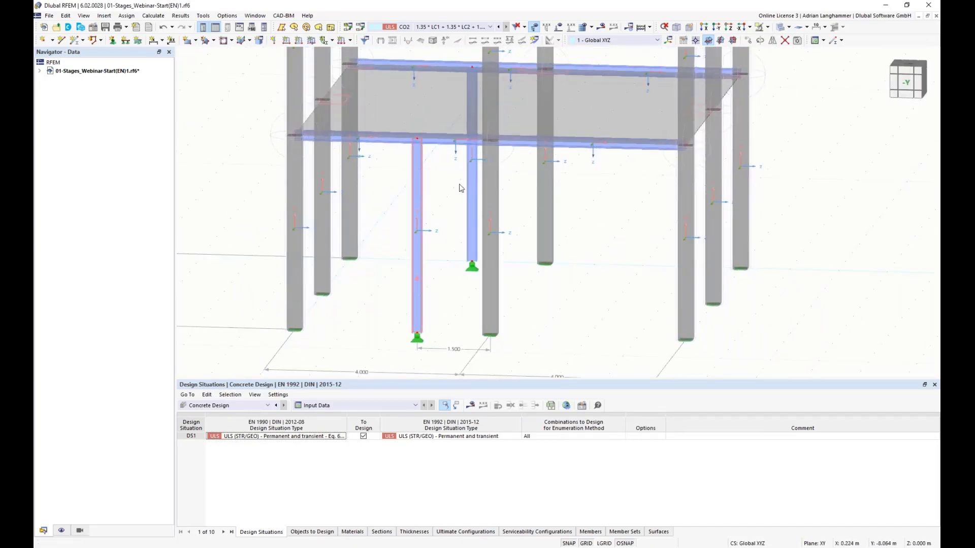
pyautogui.rightClick(473, 180)
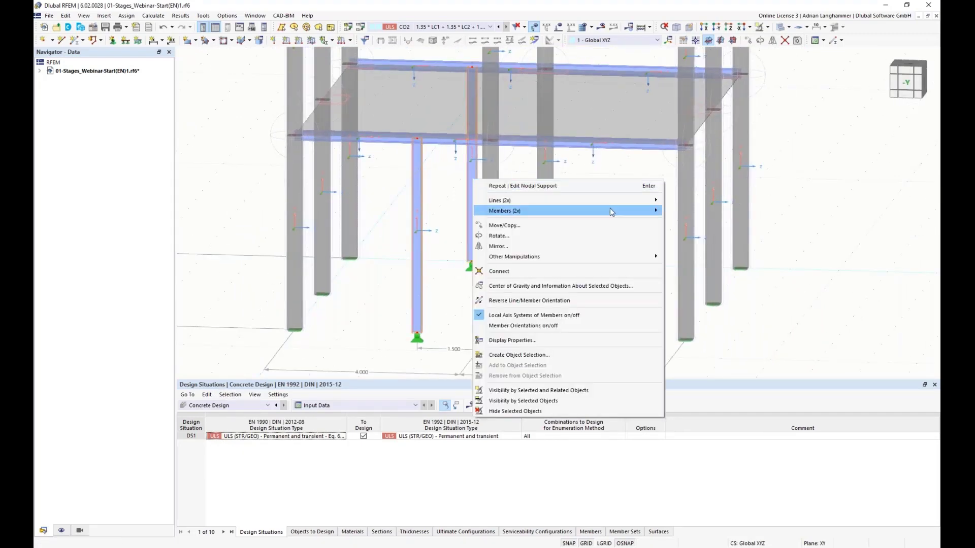
pyautogui.moveTo(610, 209)
pyautogui.click(723, 207)
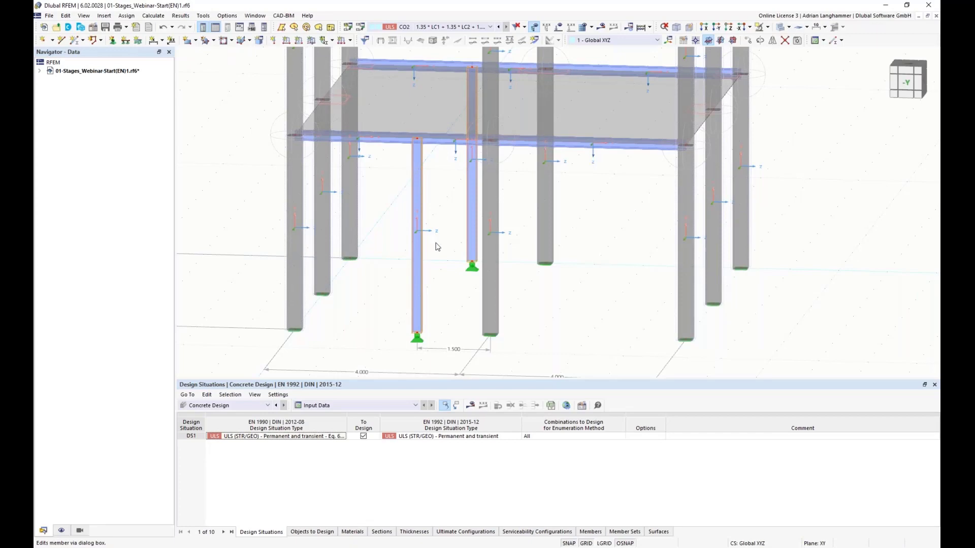
pyautogui.click(222, 176)
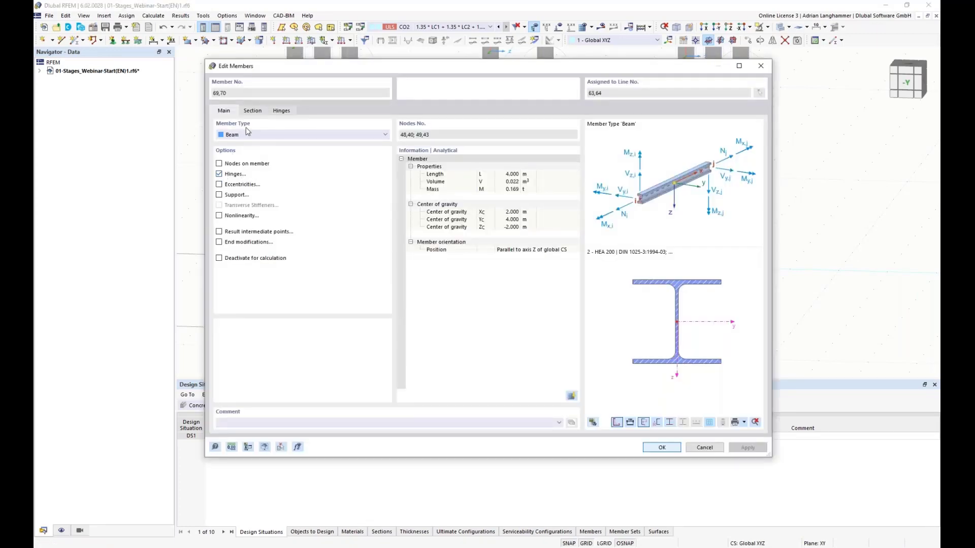
pyautogui.click(281, 110)
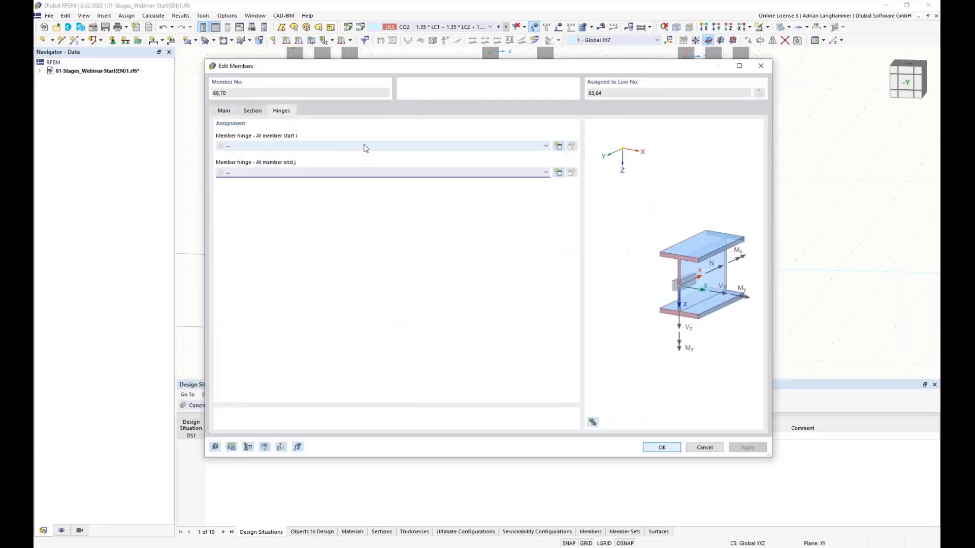
pyautogui.click(366, 172)
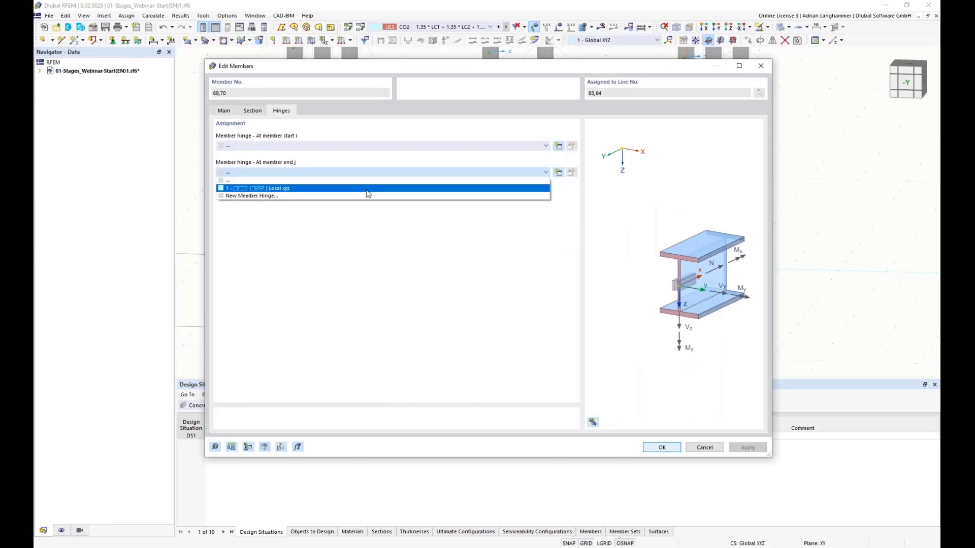
pyautogui.click(263, 191)
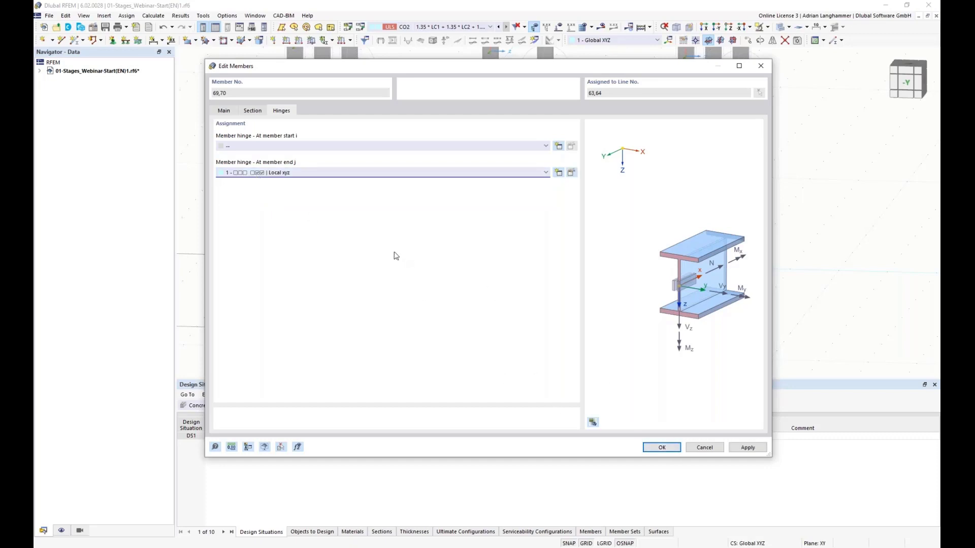
pyautogui.click(670, 451)
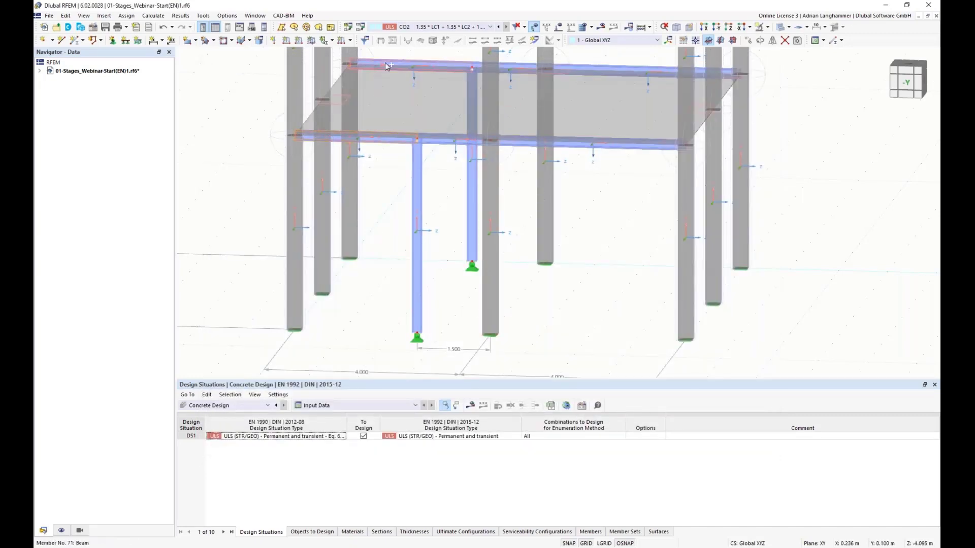
# Enable hinges on the front and rear 2.5 m edge beam segments and assign member hinge 1 at member start i.
pyautogui.rightClick(385, 62)
pyautogui.moveTo(530, 94)
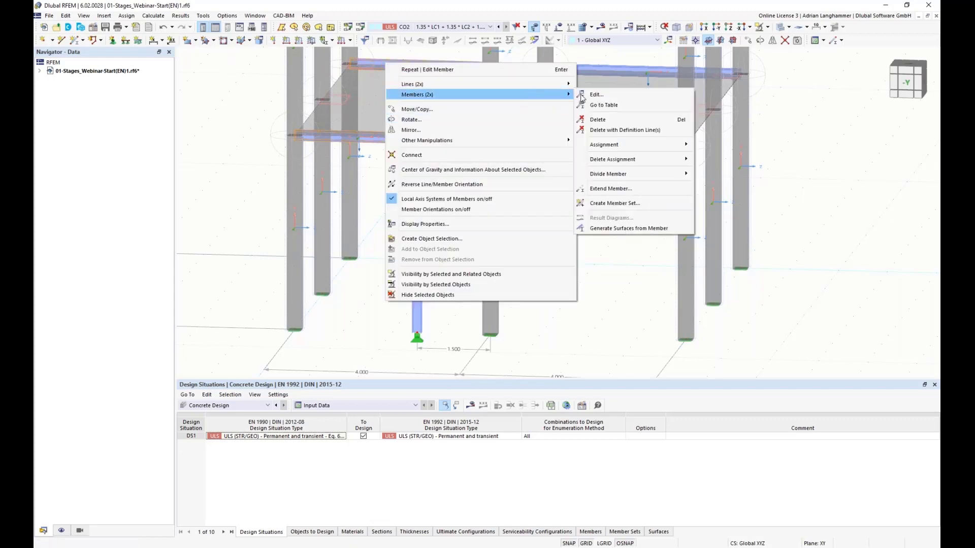
pyautogui.click(591, 95)
pyautogui.click(220, 174)
pyautogui.click(252, 112)
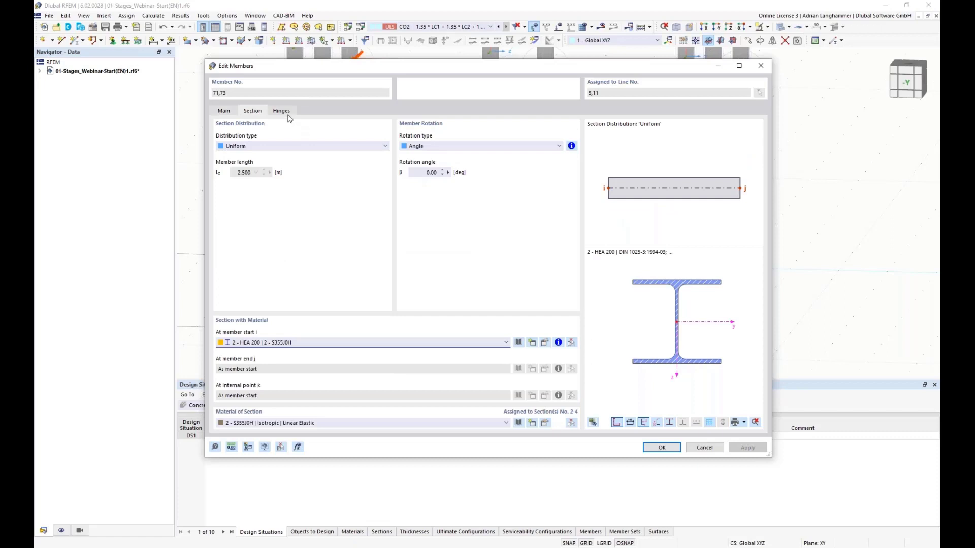
pyautogui.click(285, 114)
pyautogui.click(342, 149)
pyautogui.click(342, 166)
pyautogui.click(660, 448)
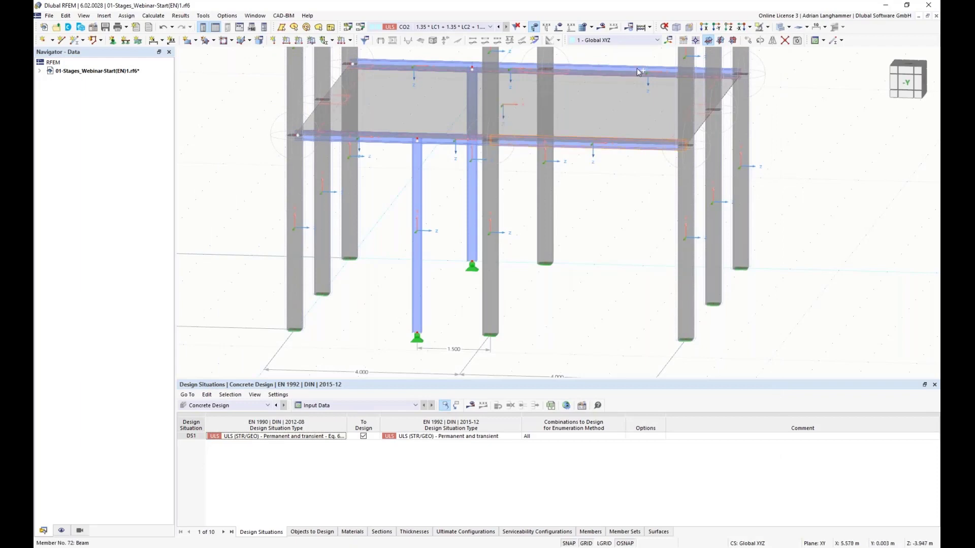
# Enable hinges on the front and rear 4 m edge beam segments and assign member hinge 1 at member end j.
pyautogui.rightClick(635, 68)
pyautogui.moveTo(666, 101)
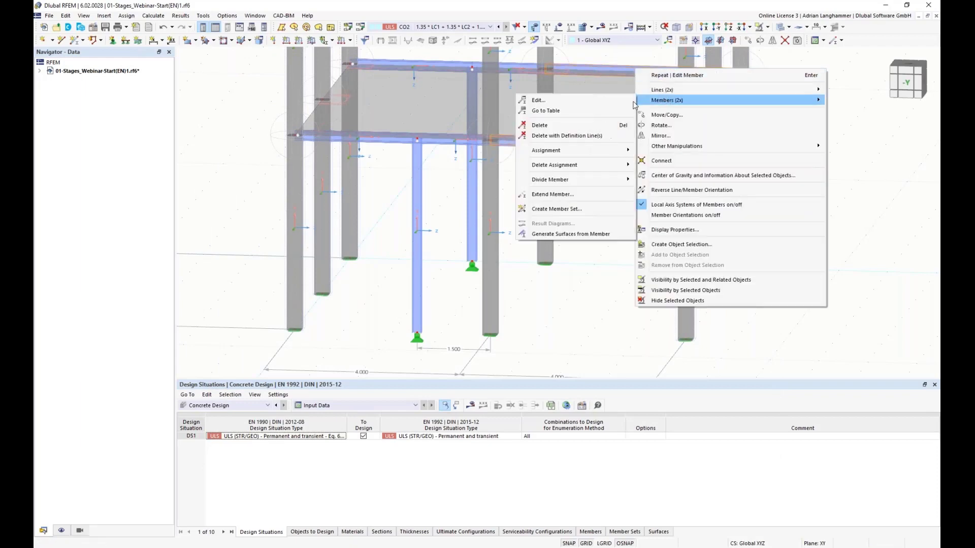
pyautogui.click(538, 100)
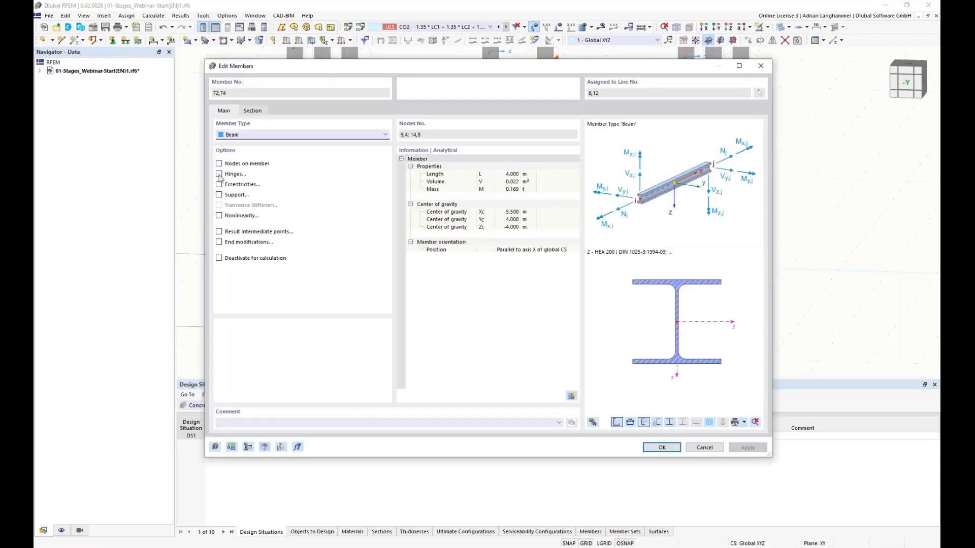
pyautogui.click(282, 111)
pyautogui.click(260, 173)
pyautogui.click(284, 187)
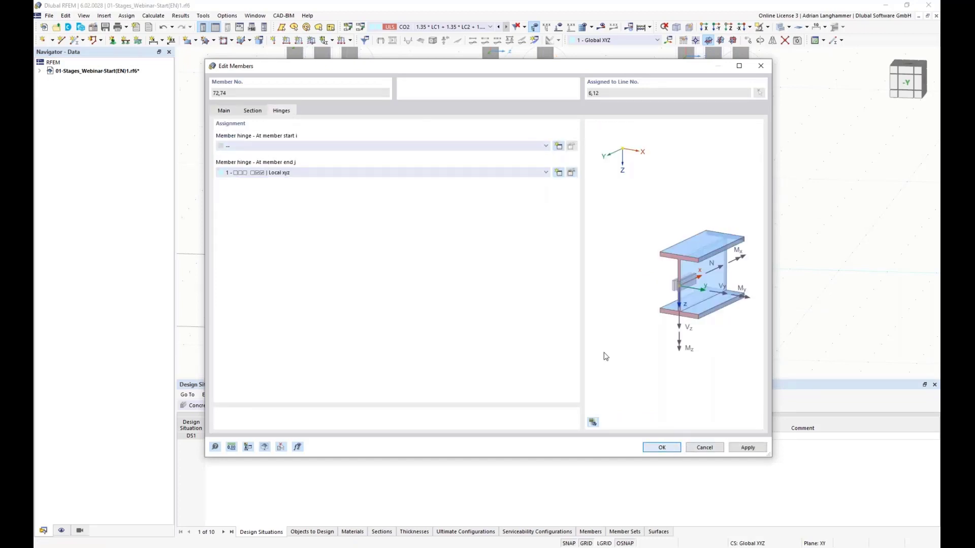
pyautogui.press('Return')
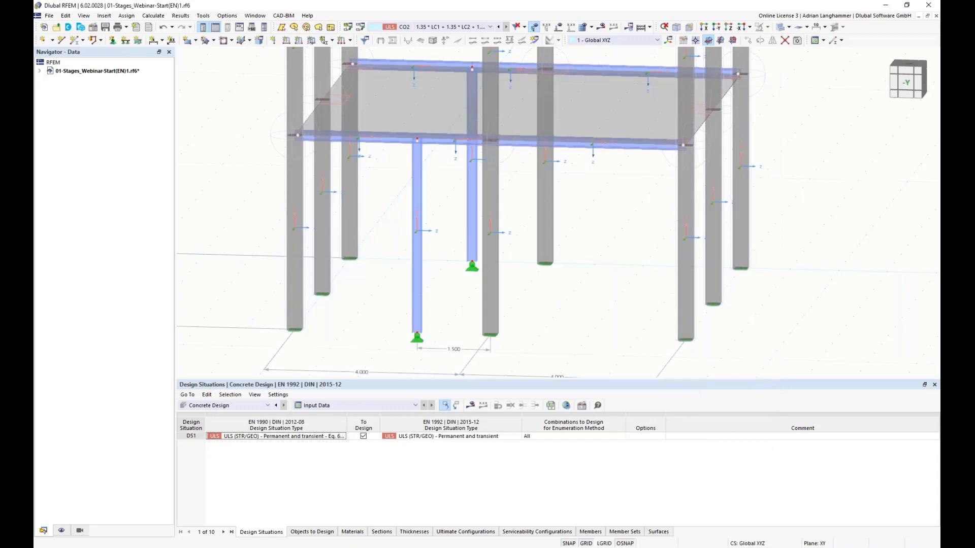
# Enable eccentricities for all six HEA 200 edge beam segments and start a new member eccentricity at member start i.
pyautogui.moveTo(460, 207); pyautogui.dragTo(468, 217, button='middle')
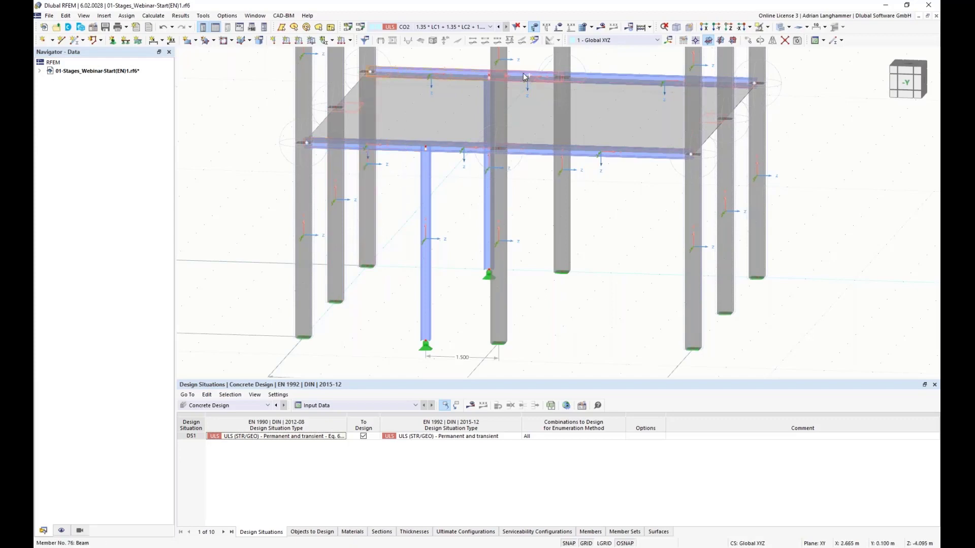
pyautogui.click(611, 78)
pyautogui.rightClick(545, 157)
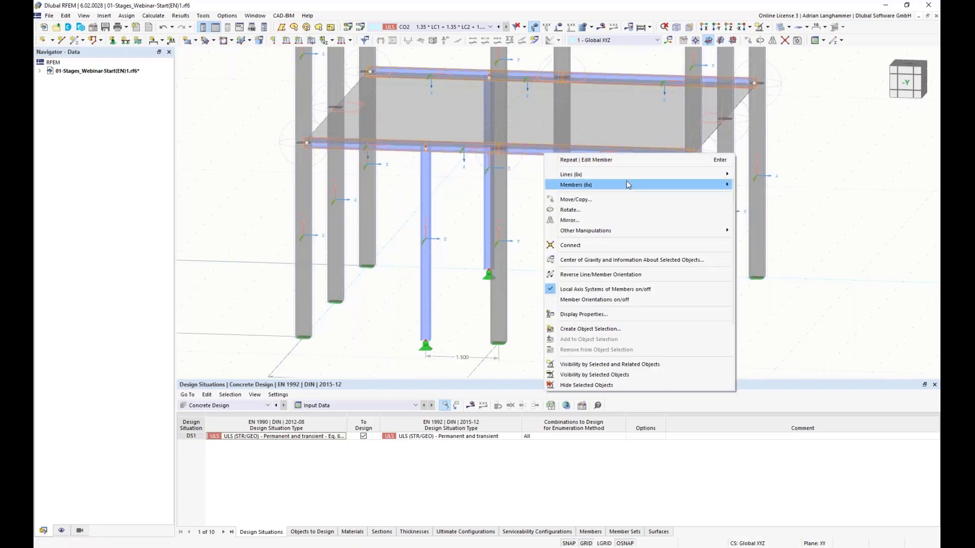
pyautogui.click(755, 185)
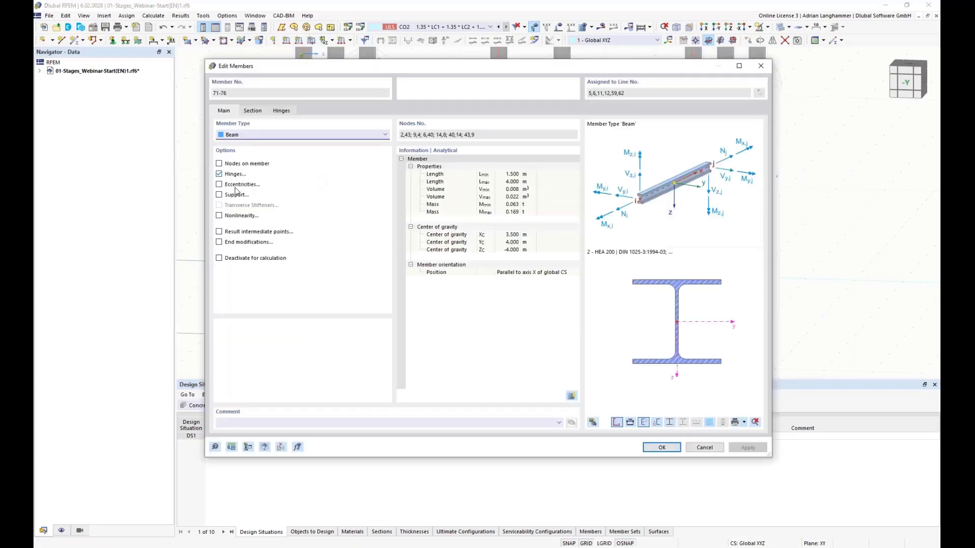
pyautogui.click(220, 185)
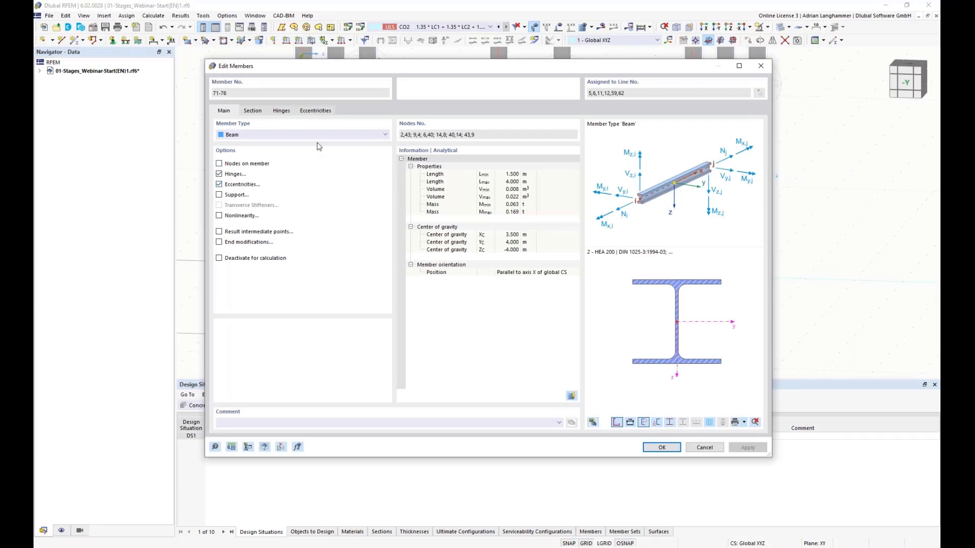
pyautogui.click(320, 114)
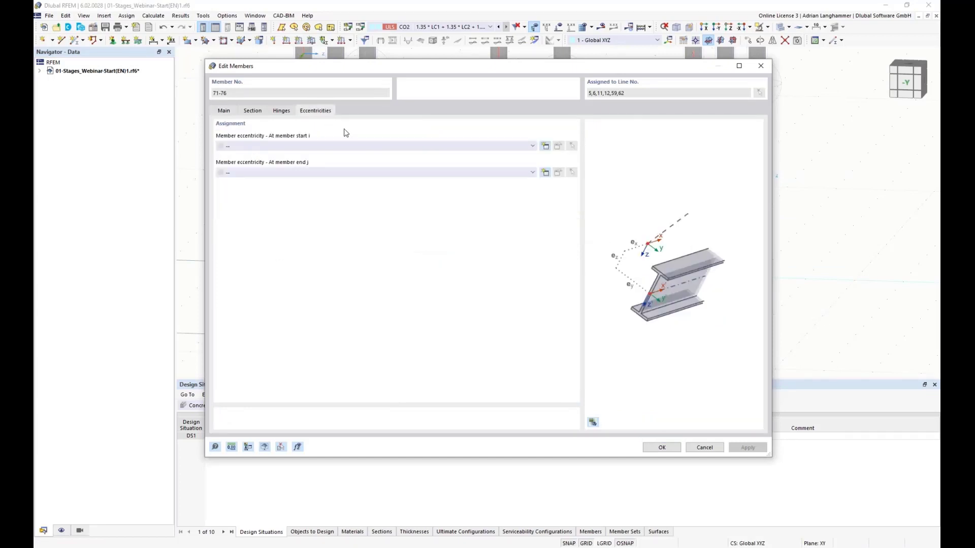
pyautogui.click(532, 147)
pyautogui.click(518, 155)
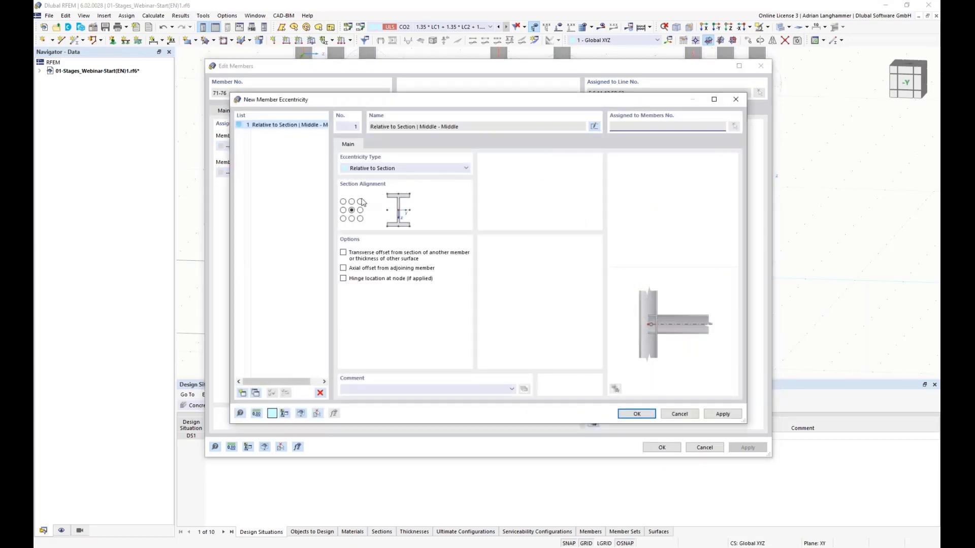
# Define the eccentricity relative to section with Middle - Top alignment and a transverse offset from the bottom of the lower slab, Surface No. 1.
pyautogui.click(352, 202)
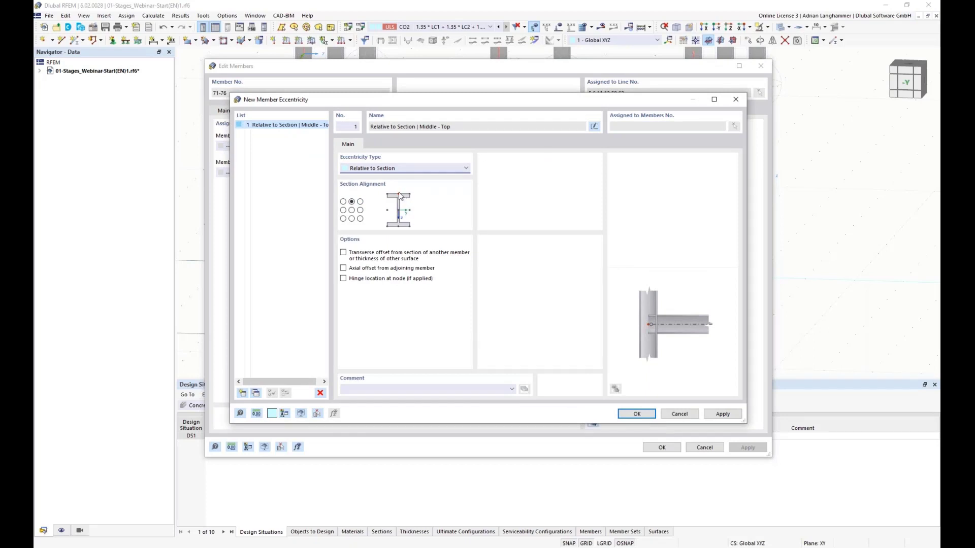
pyautogui.click(343, 257)
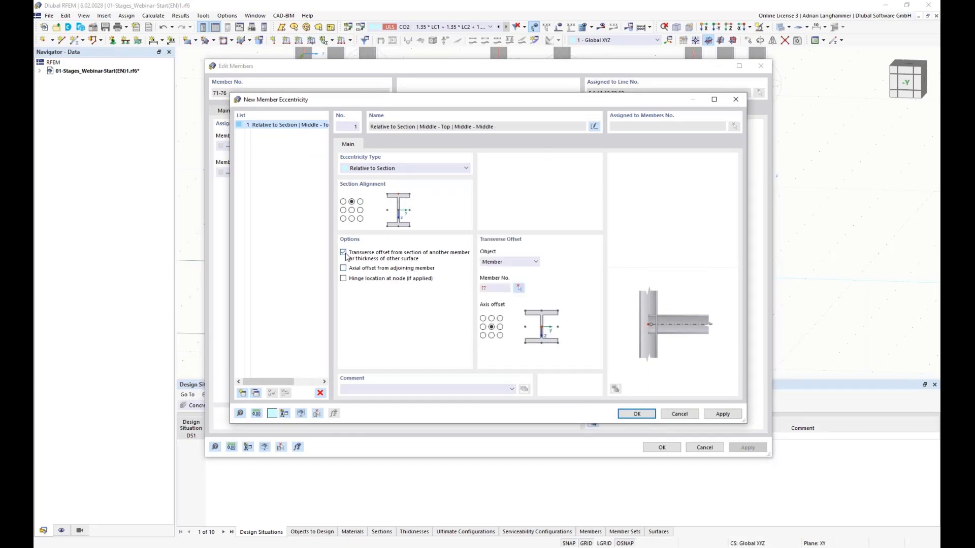
pyautogui.click(536, 267)
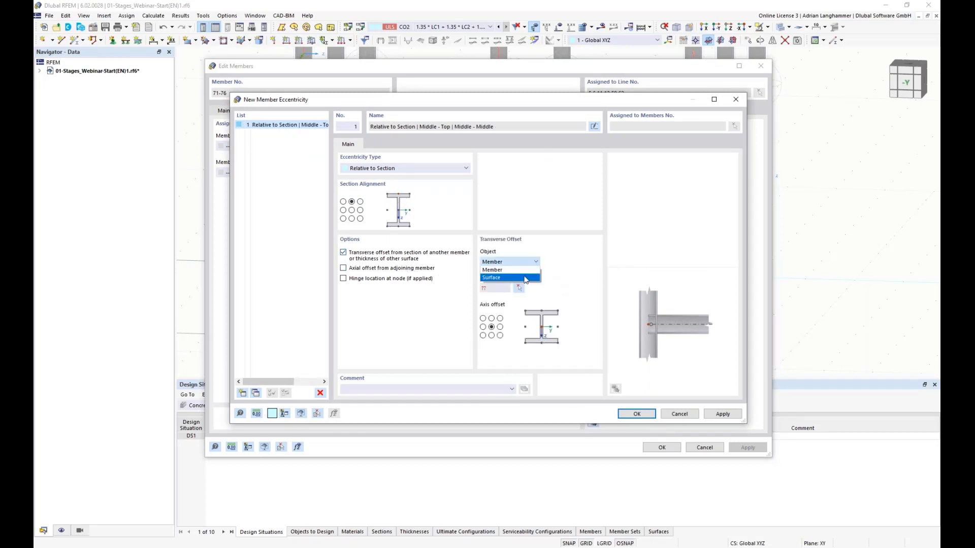
pyautogui.click(528, 279)
pyautogui.click(492, 336)
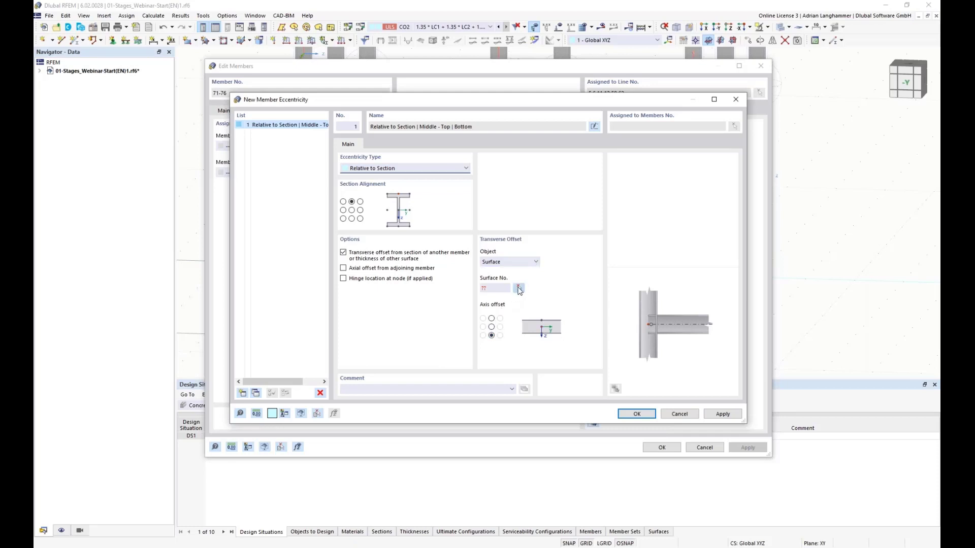
pyautogui.click(520, 288)
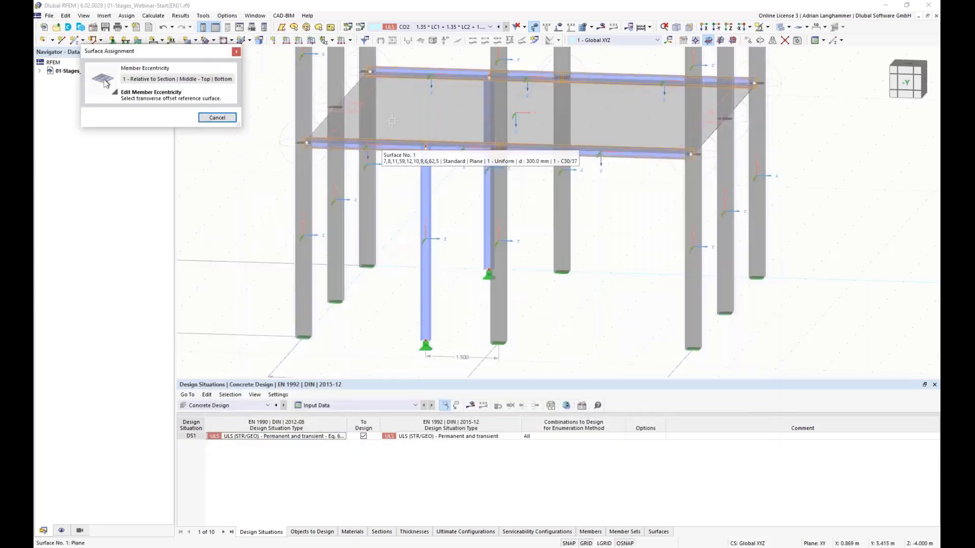
pyautogui.click(376, 147)
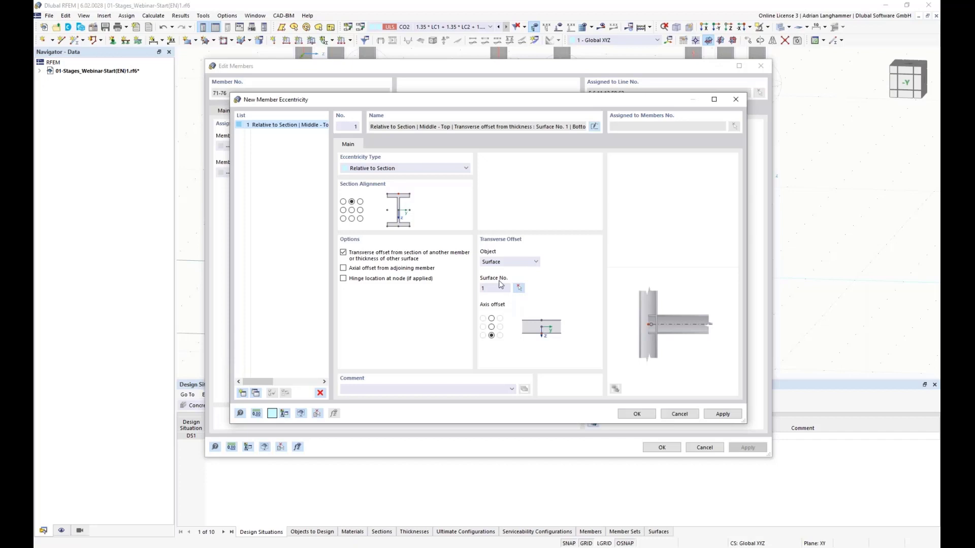
pyautogui.click(637, 414)
pyautogui.press('Return')
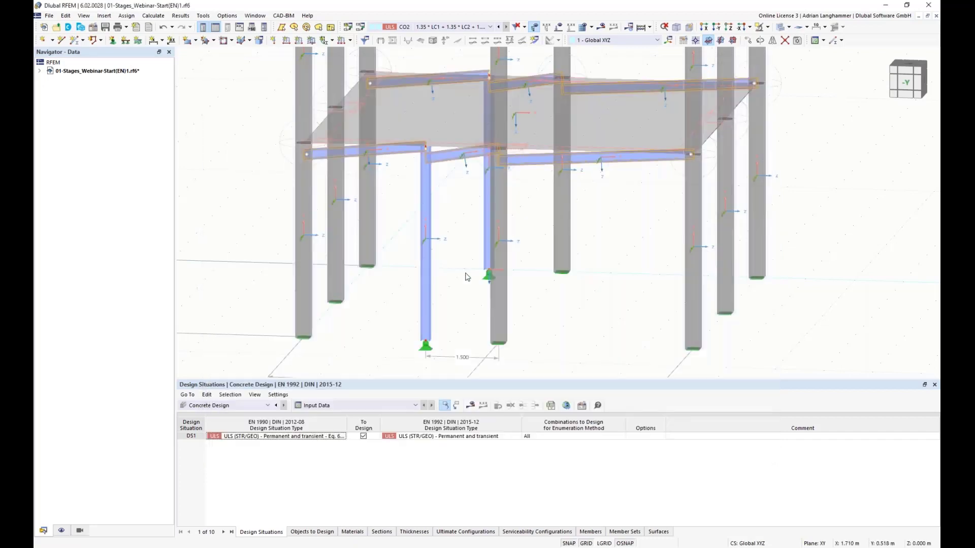
# Assign member eccentricity 1 to member end j of all six edge beam segments as well.
pyautogui.rightClick(396, 156)
pyautogui.moveTo(579, 184)
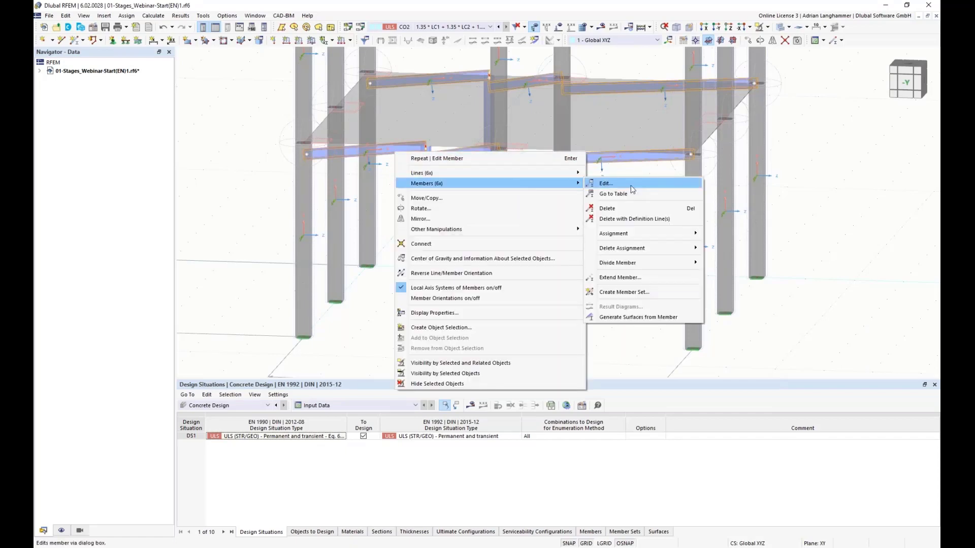
pyautogui.click(631, 186)
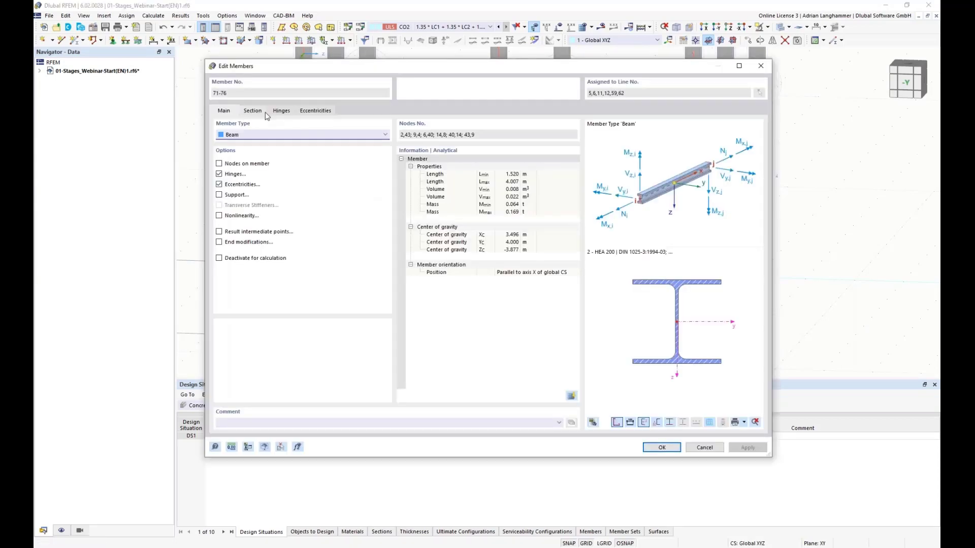
pyautogui.click(310, 111)
pyautogui.click(315, 173)
pyautogui.click(305, 187)
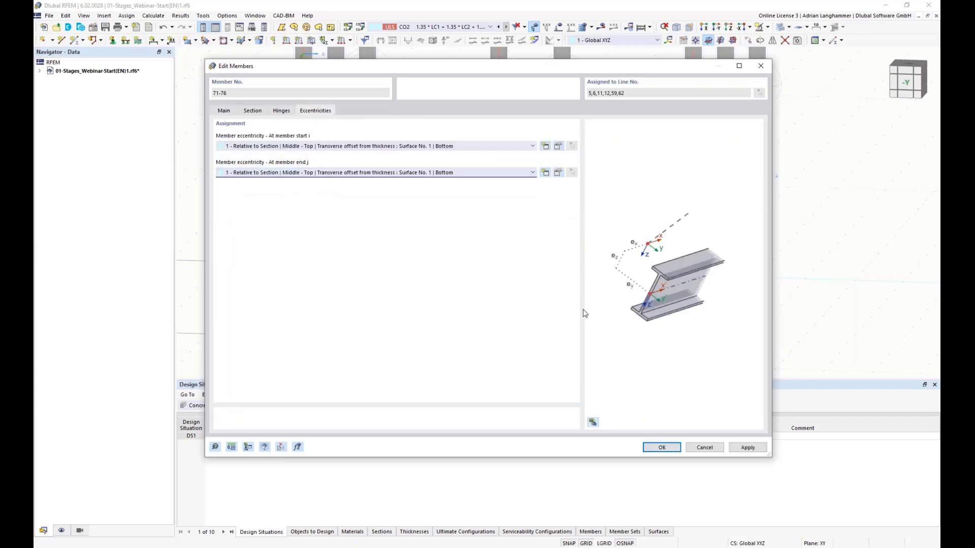
pyautogui.click(650, 450)
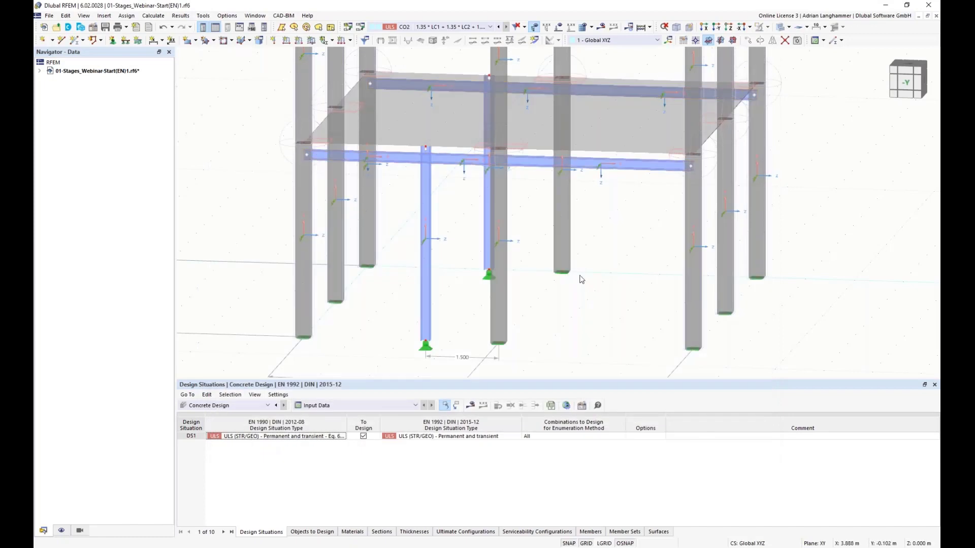
# Enable eccentricities for the two 4 m HEA 200 columns beneath the lower slab.
pyautogui.moveTo(399, 215); pyautogui.dragTo(418, 166, button='middle')
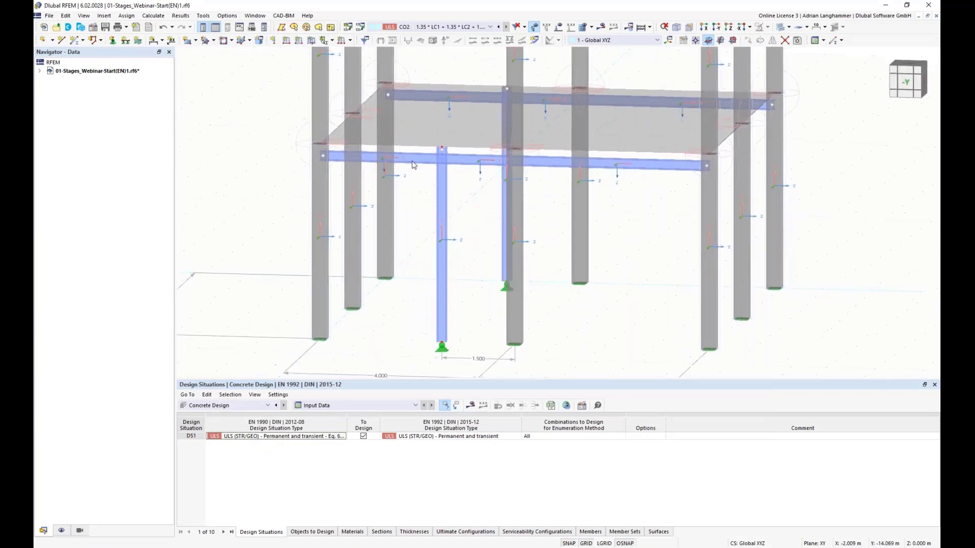
pyautogui.moveTo(417, 233); pyautogui.dragTo(441, 208, button='middle')
pyautogui.click(449, 203)
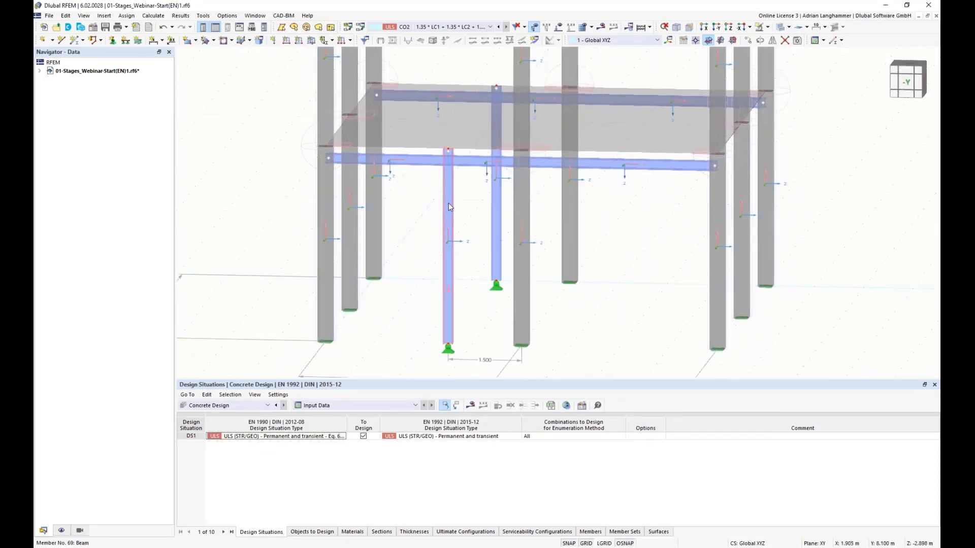
pyautogui.rightClick(497, 199)
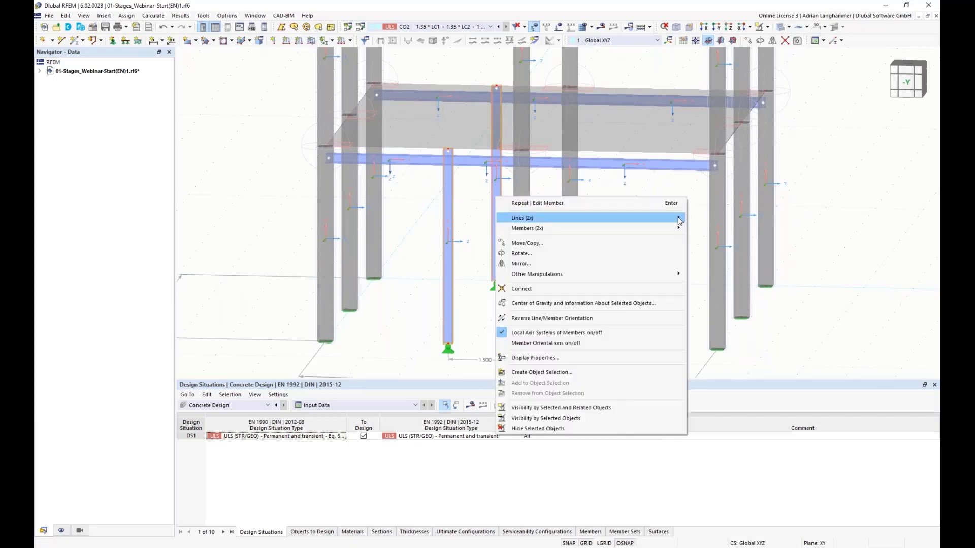
pyautogui.moveTo(665, 229)
pyautogui.moveTo(624, 235)
pyautogui.click(706, 228)
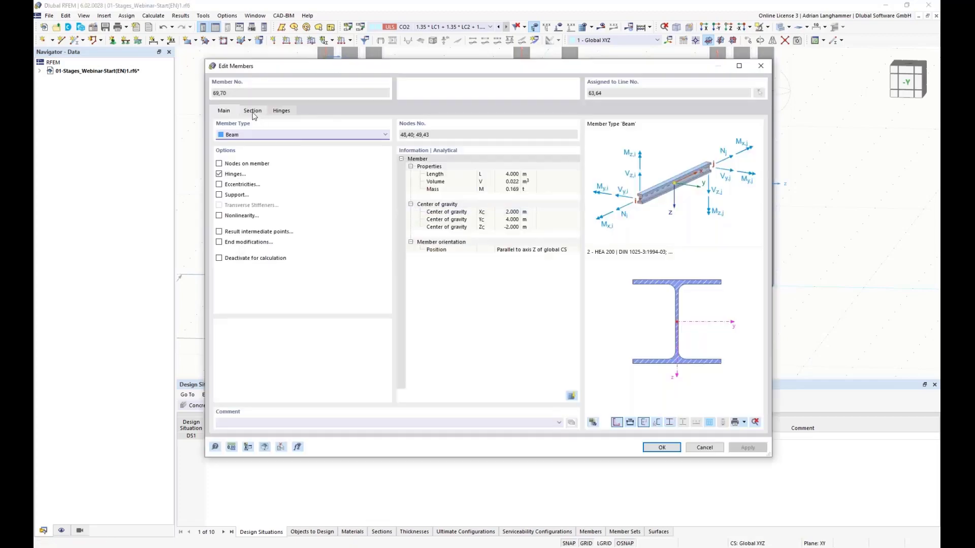
pyautogui.click(219, 184)
pyautogui.click(310, 111)
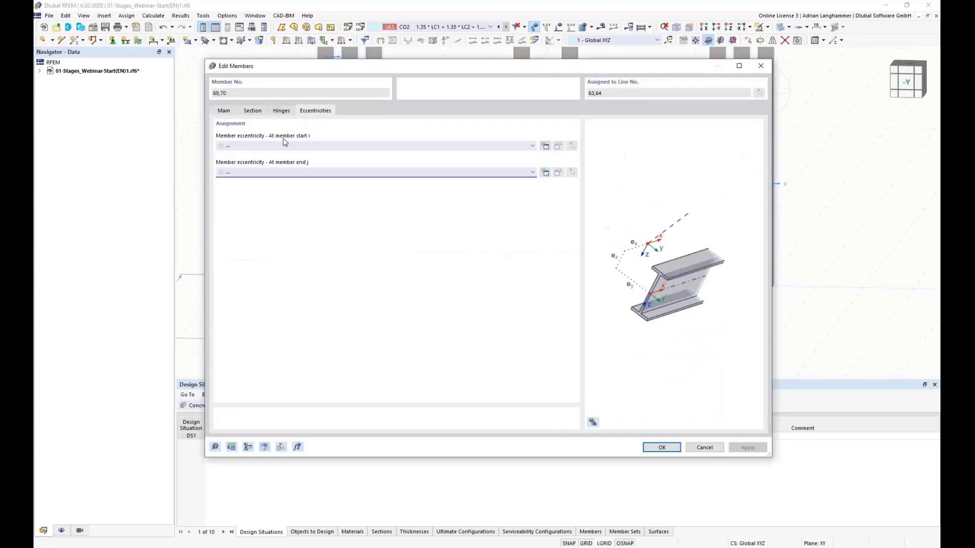
pyautogui.click(544, 146)
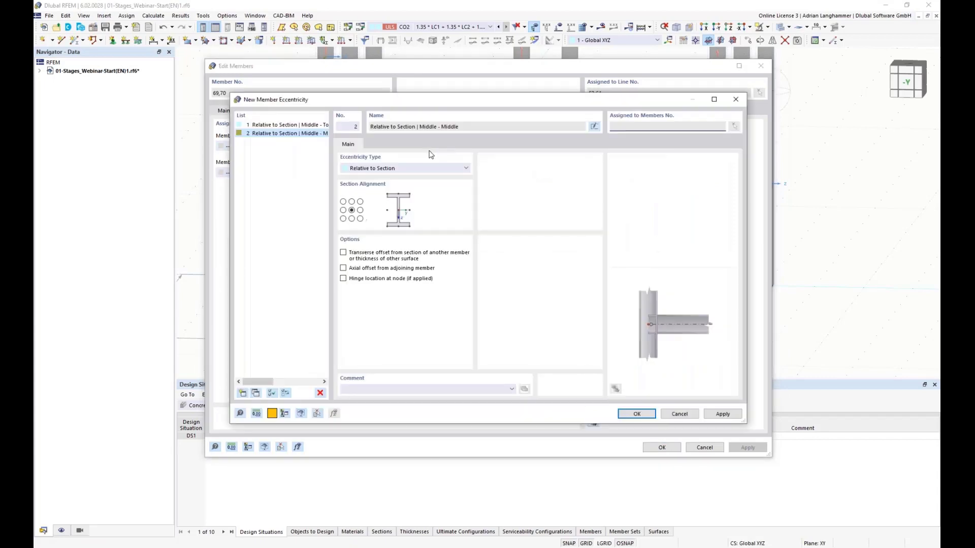
pyautogui.click(736, 99)
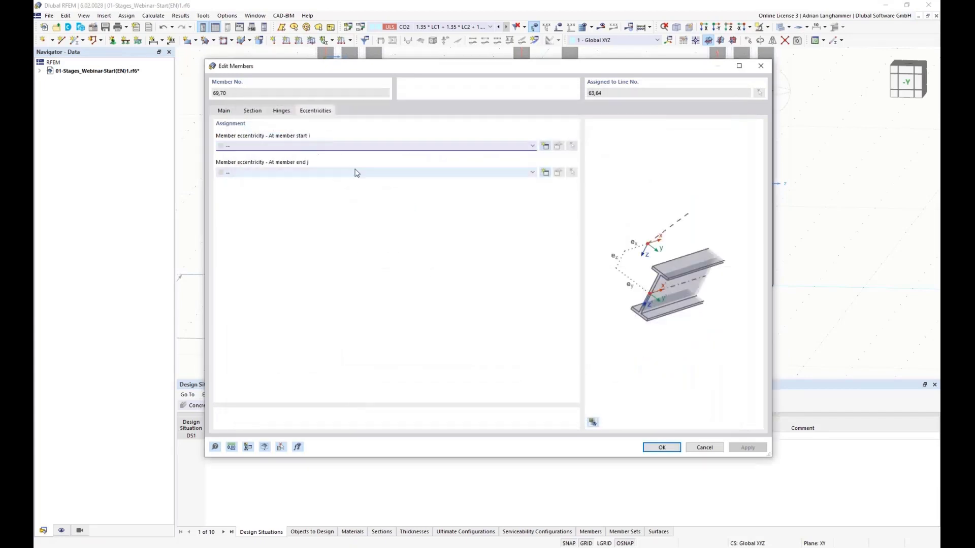
# Give both steel columns a Middle - Middle eccentricity relative to section at member end j, with transverse offset from the bottom middle of edge beam No. 73.
pyautogui.click(546, 173)
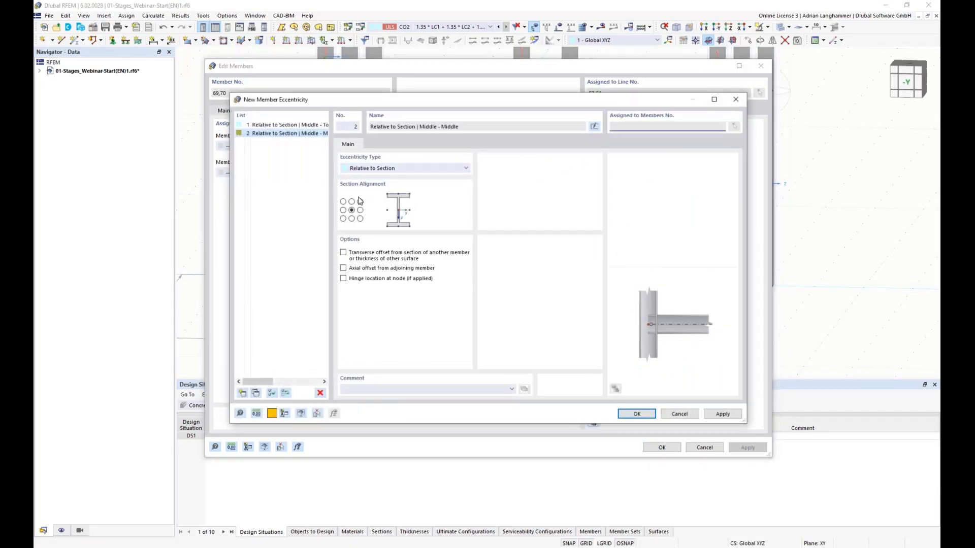
pyautogui.click(343, 252)
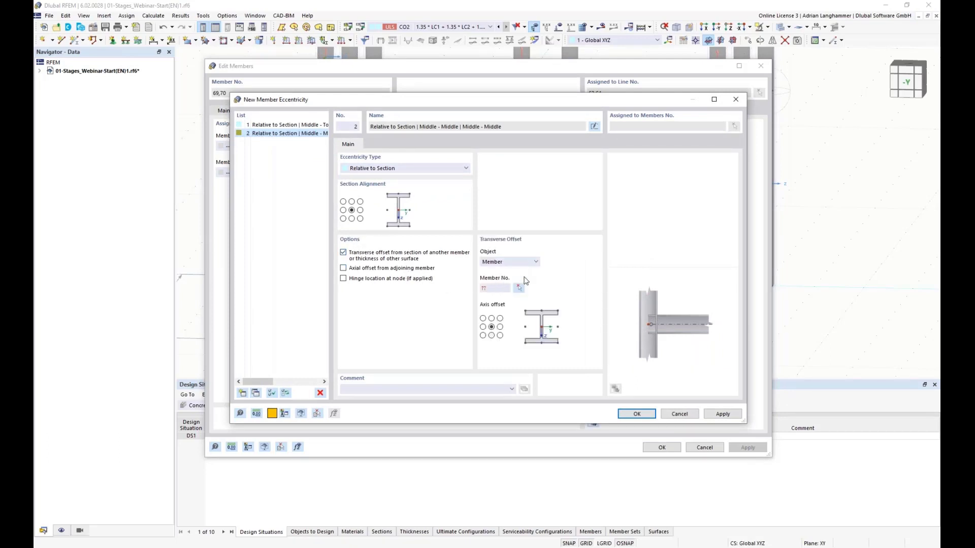
pyautogui.click(518, 288)
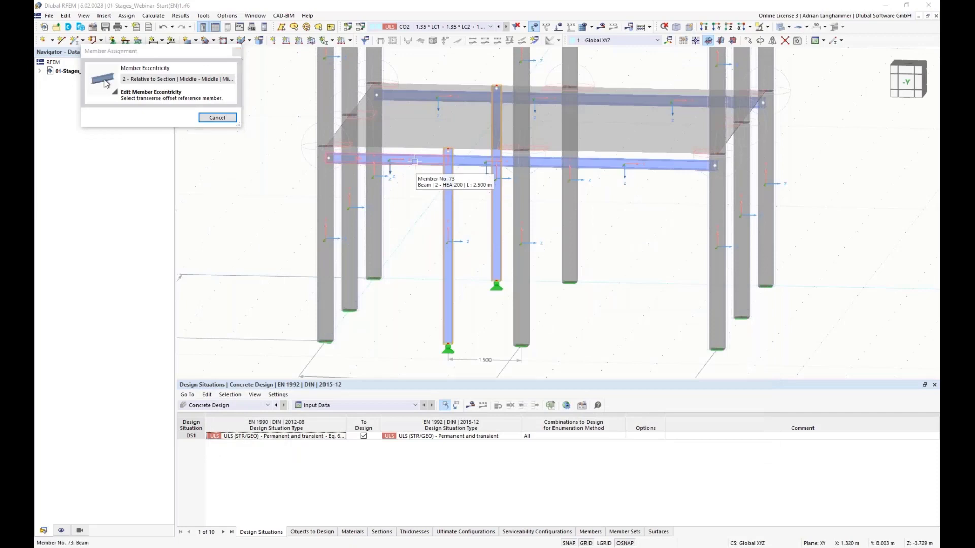
pyautogui.click(415, 161)
pyautogui.click(491, 335)
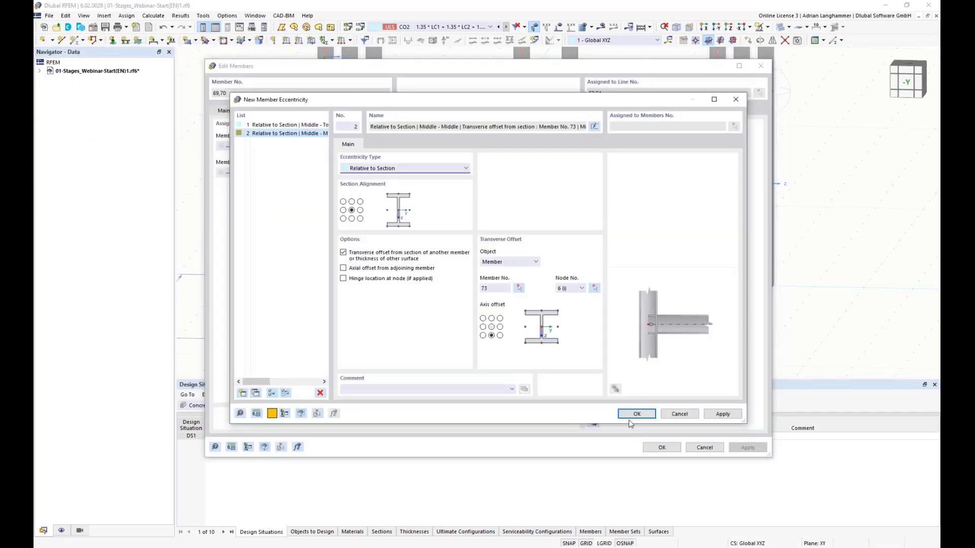
pyautogui.click(644, 414)
pyautogui.click(662, 448)
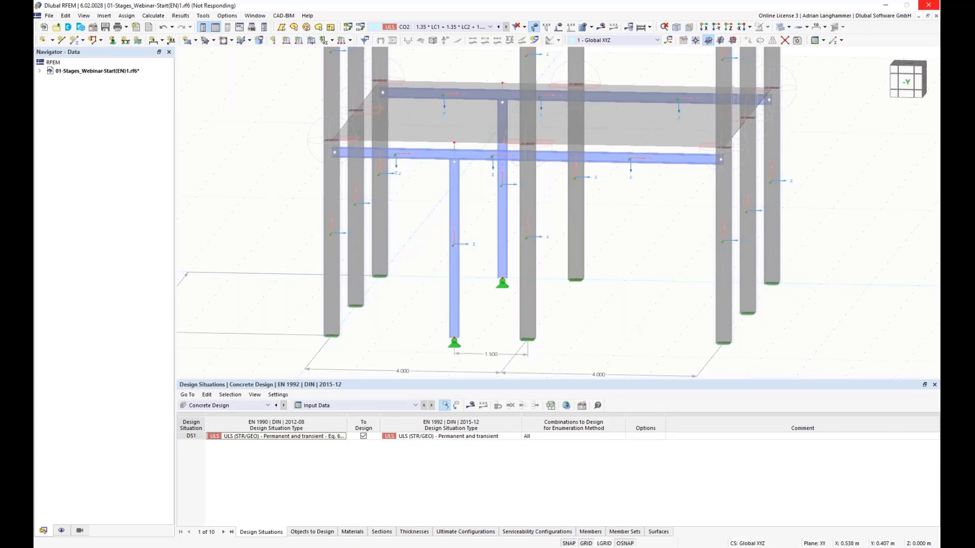
# Examine how the steel columns, edge beams and lower slab fit together from several angles.
pyautogui.scroll(-1, 420, 257)
pyautogui.keyDown('ctrl'); pyautogui.moveTo(420, 256); pyautogui.dragTo(430, 246, button='middle'); pyautogui.keyUp('ctrl')
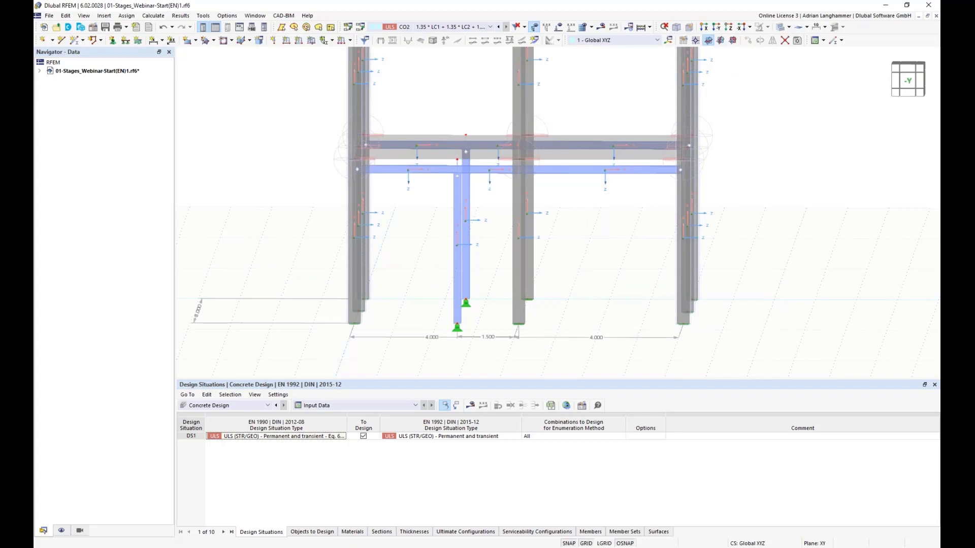
pyautogui.moveTo(434, 218); pyautogui.dragTo(341, 224, button='middle')
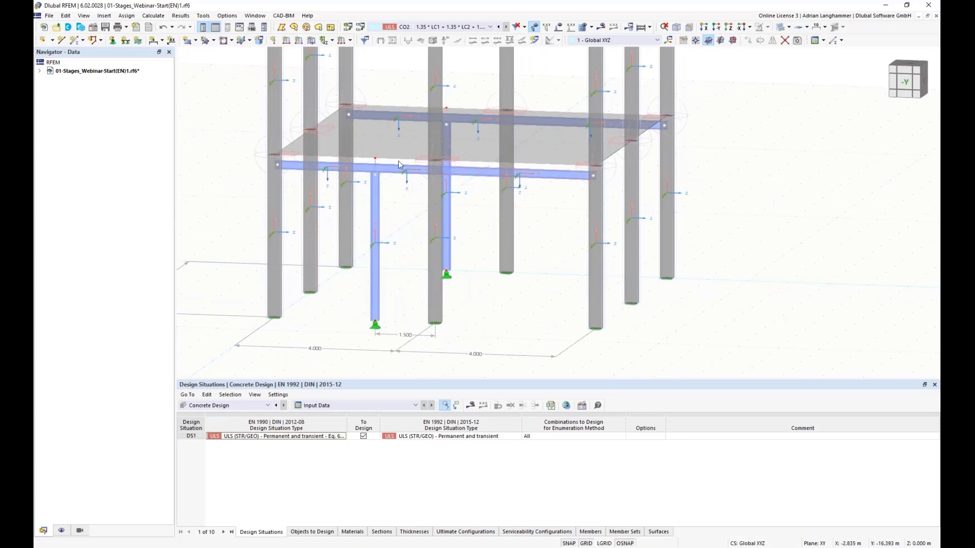
pyautogui.keyDown('ctrl'); pyautogui.moveTo(398, 167); pyautogui.dragTo(344, 189, button='middle'); pyautogui.keyUp('ctrl')
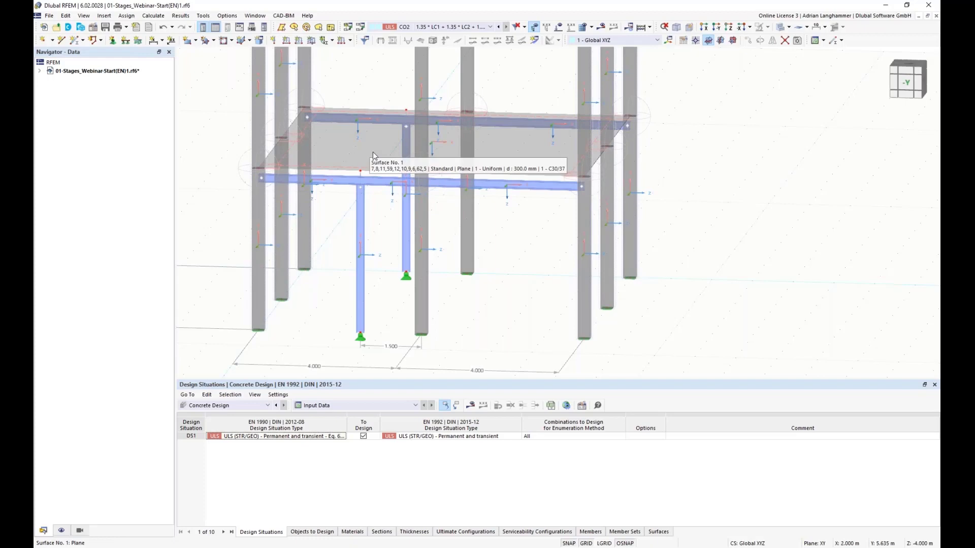
pyautogui.moveTo(365, 162); pyautogui.dragTo(369, 197, button='middle')
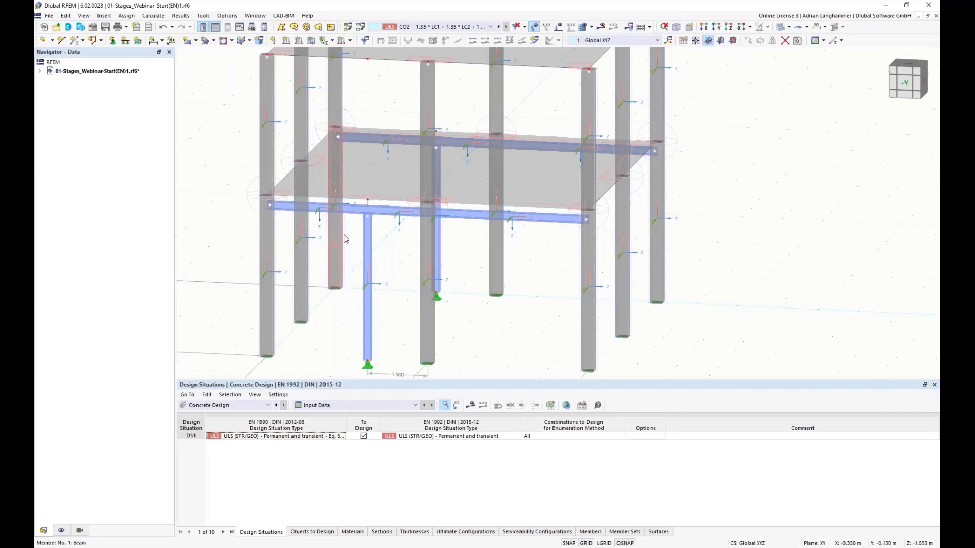
pyautogui.moveTo(312, 360); pyautogui.dragTo(335, 330, button='middle')
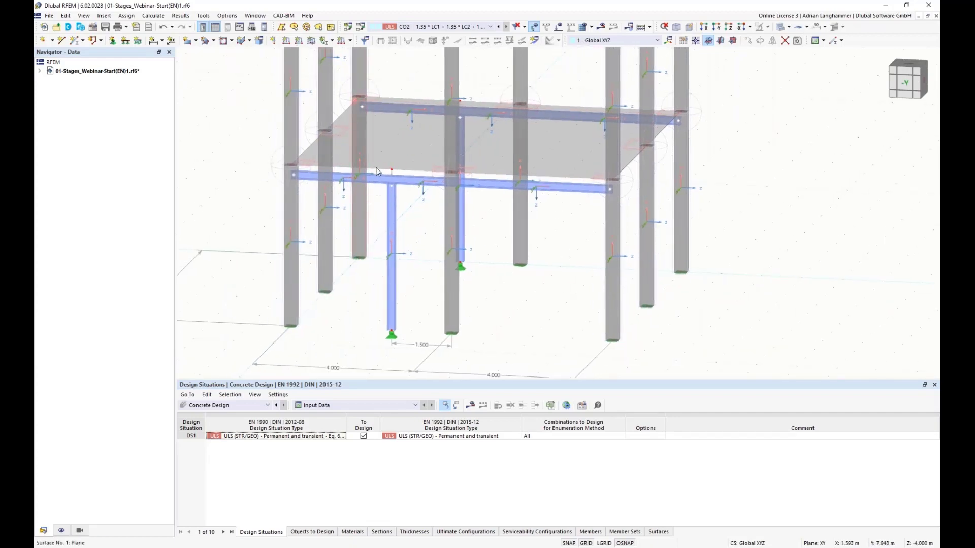
pyautogui.moveTo(367, 284); pyautogui.dragTo(364, 320, button='middle')
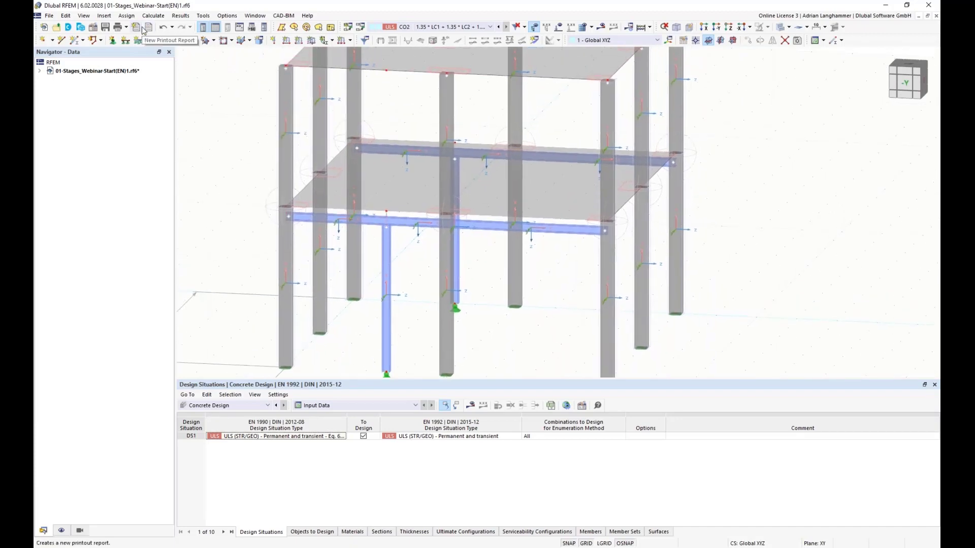
# Define a new line hinge with ux, uy and φx released and the uz nonlinearity set to Fixed if positive vz.
pyautogui.click(113, 17)
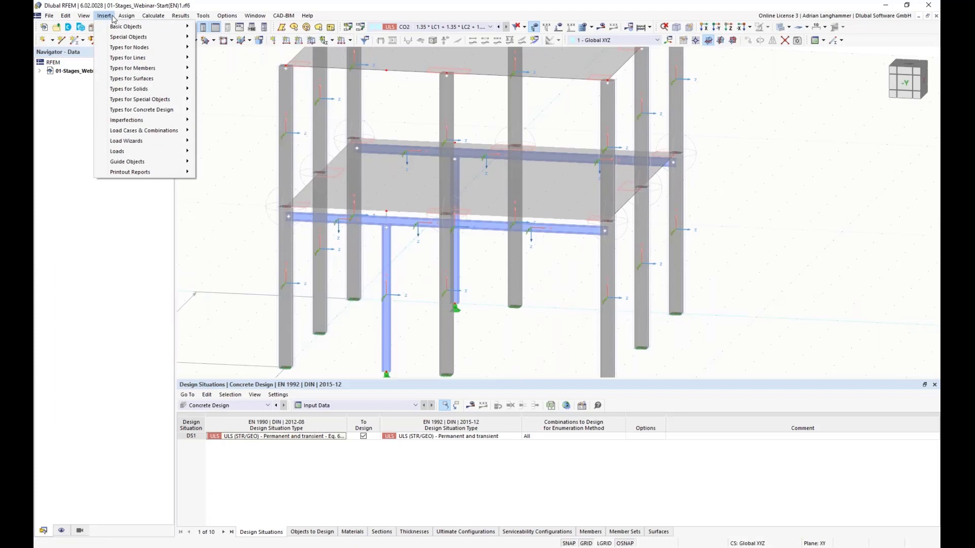
pyautogui.moveTo(174, 61)
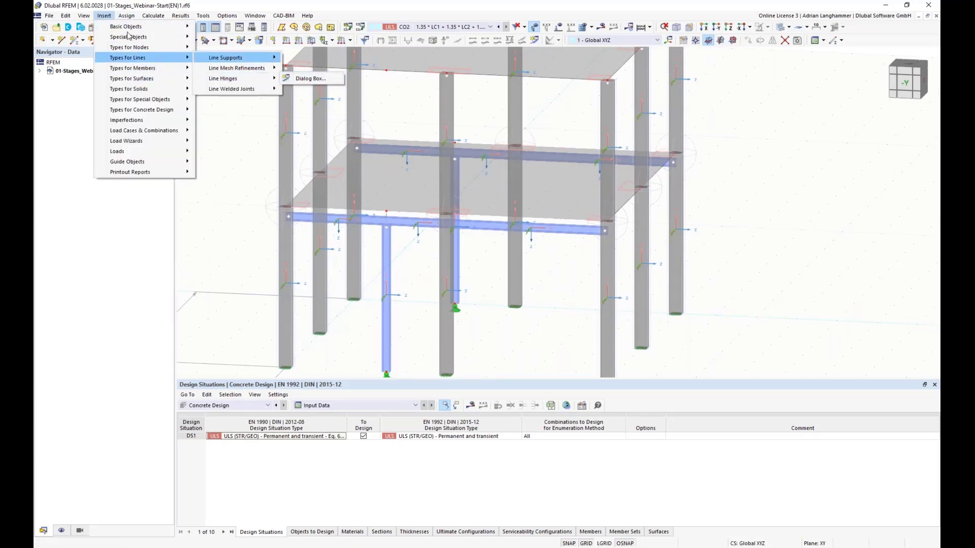
pyautogui.moveTo(124, 16)
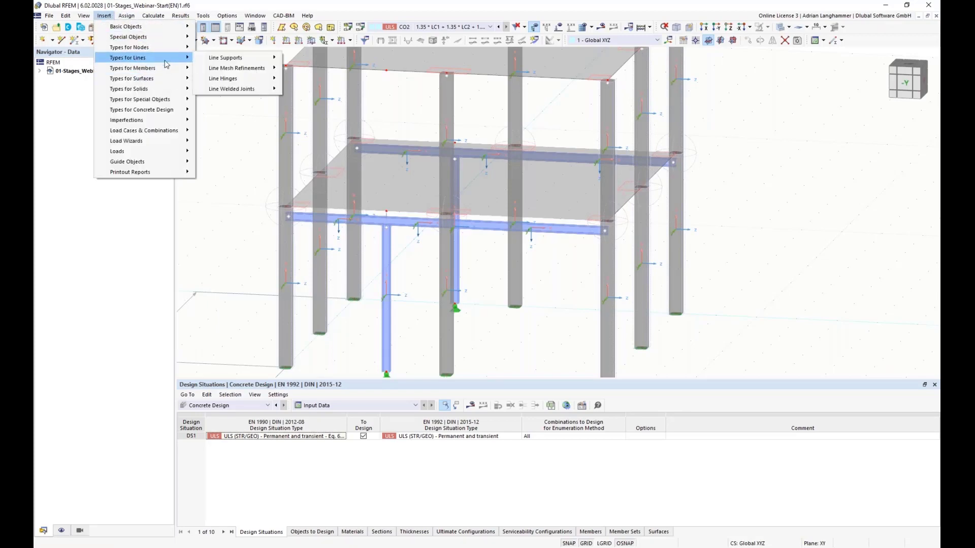
pyautogui.moveTo(261, 80)
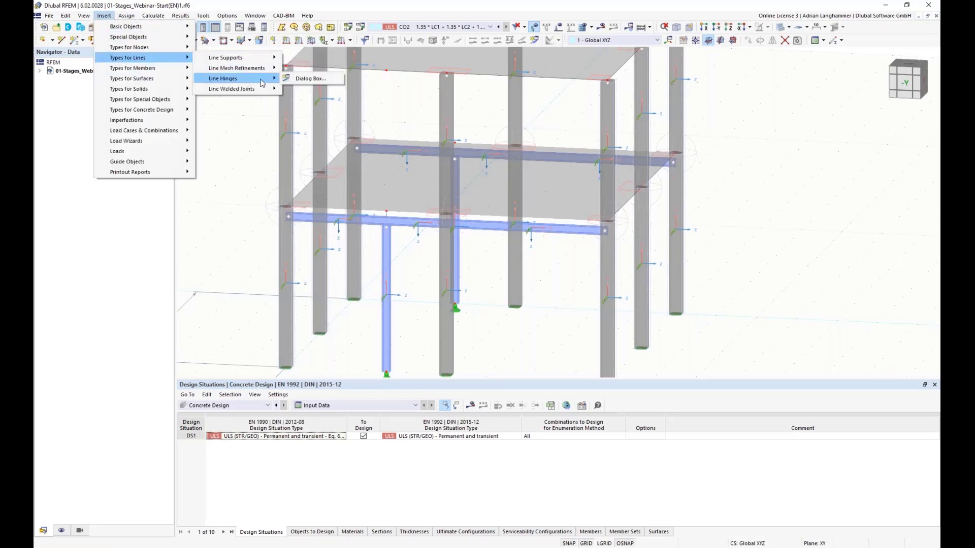
pyautogui.click(300, 79)
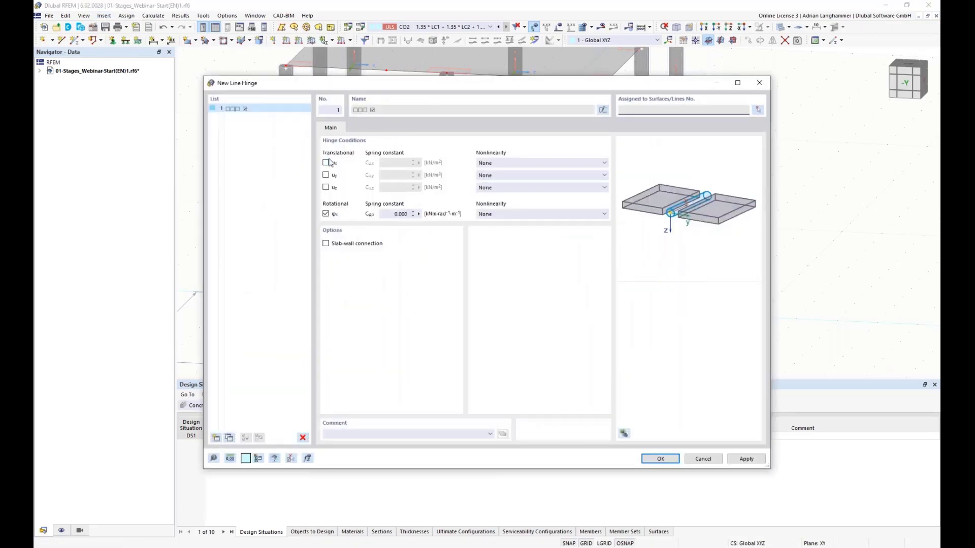
pyautogui.click(326, 163)
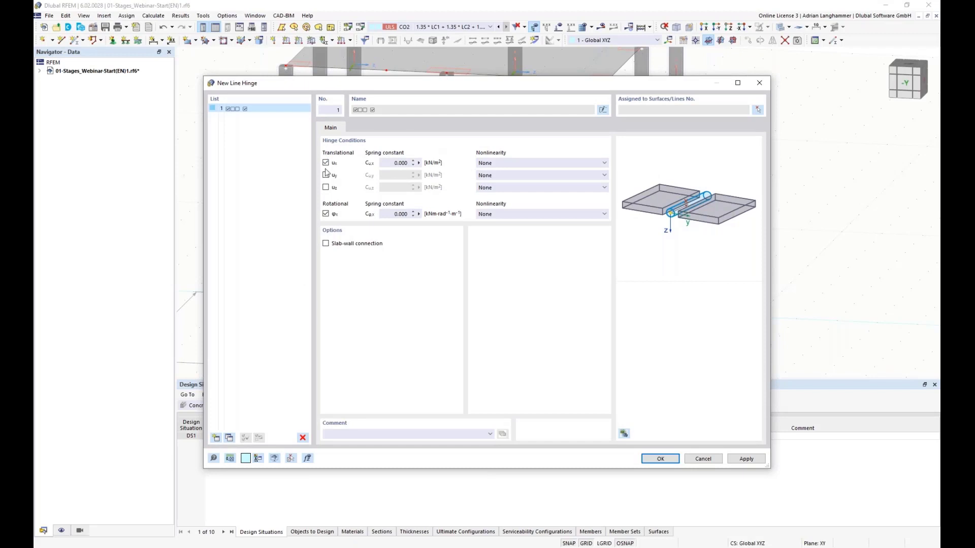
pyautogui.click(326, 176)
pyautogui.click(574, 189)
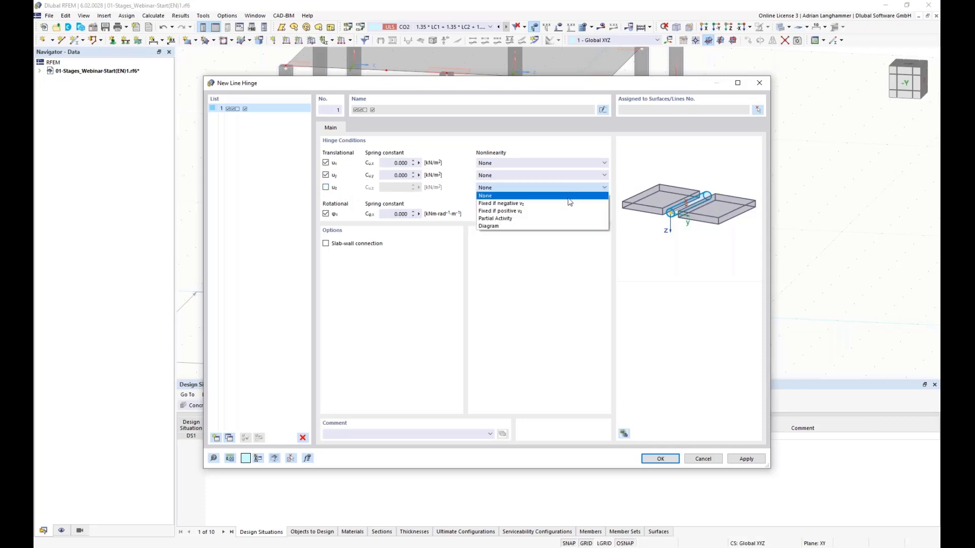
pyautogui.click(536, 212)
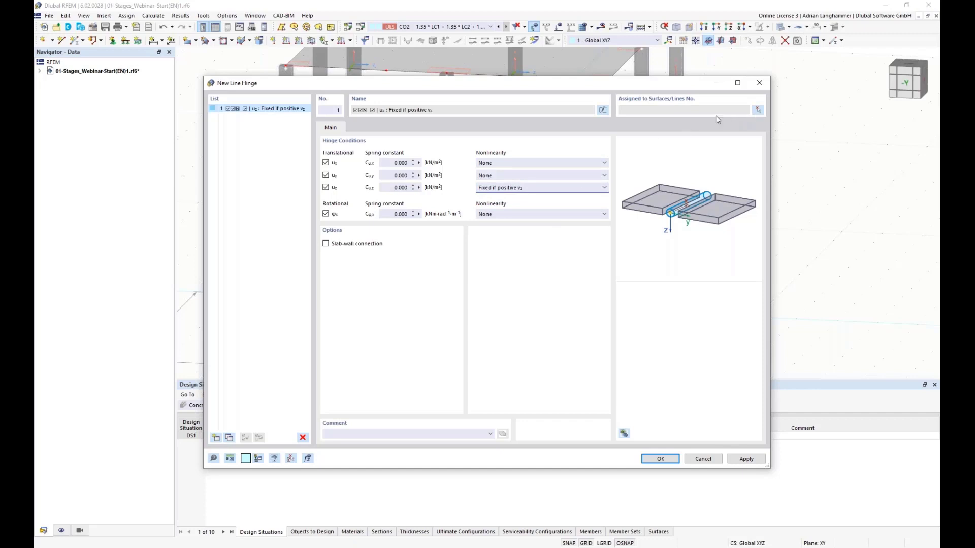
# Assign the line hinge to the lower slab, Surface No. 1, along its front and rear edge lines 5, 6, 11, 12, 59 and 62.
pyautogui.click(757, 110)
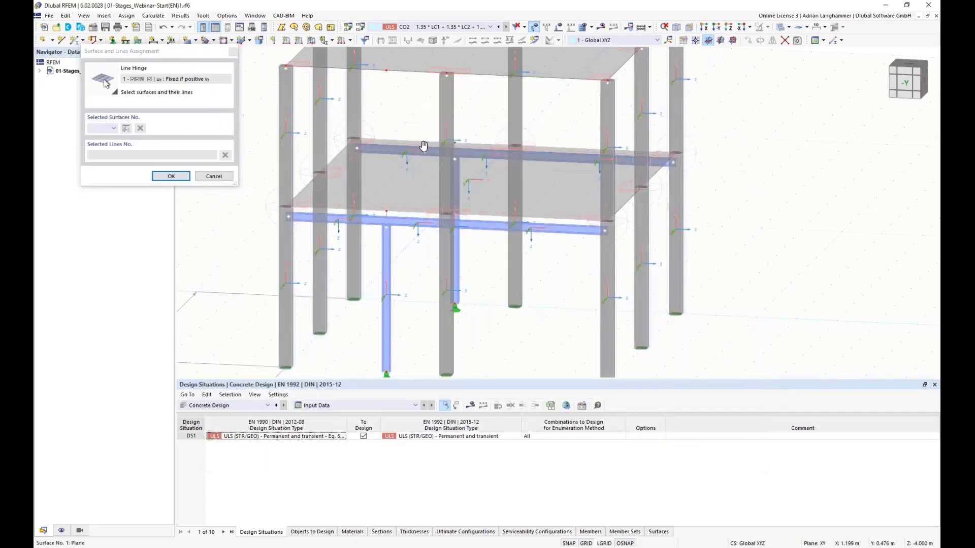
pyautogui.keyDown('ctrl'); pyautogui.moveTo(442, 153); pyautogui.dragTo(371, 154, button='middle'); pyautogui.keyUp('ctrl')
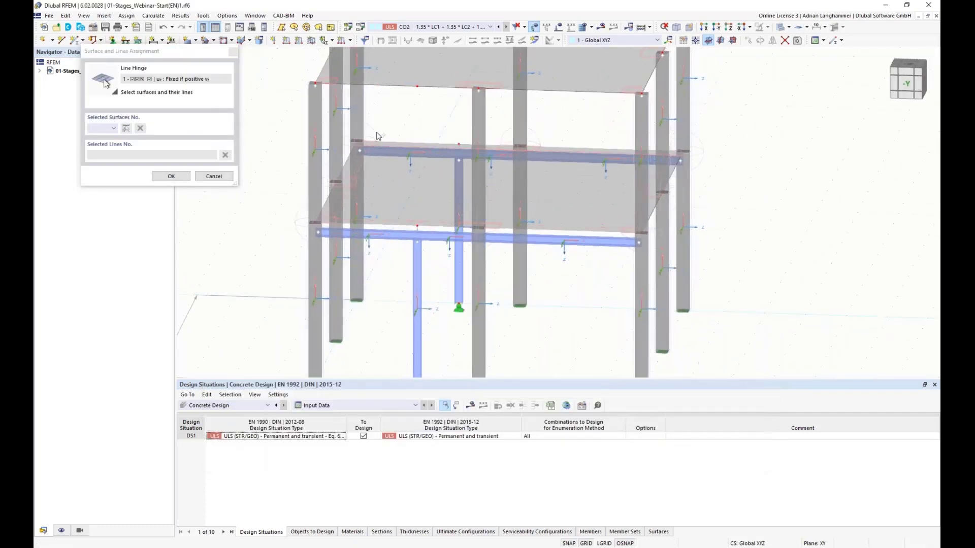
pyautogui.click(376, 184)
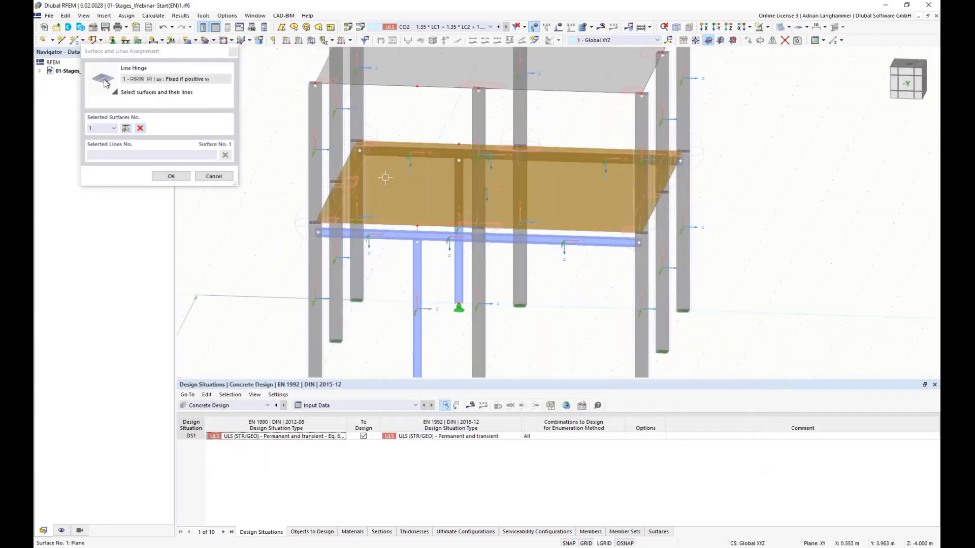
pyautogui.click(402, 142)
pyautogui.click(506, 144)
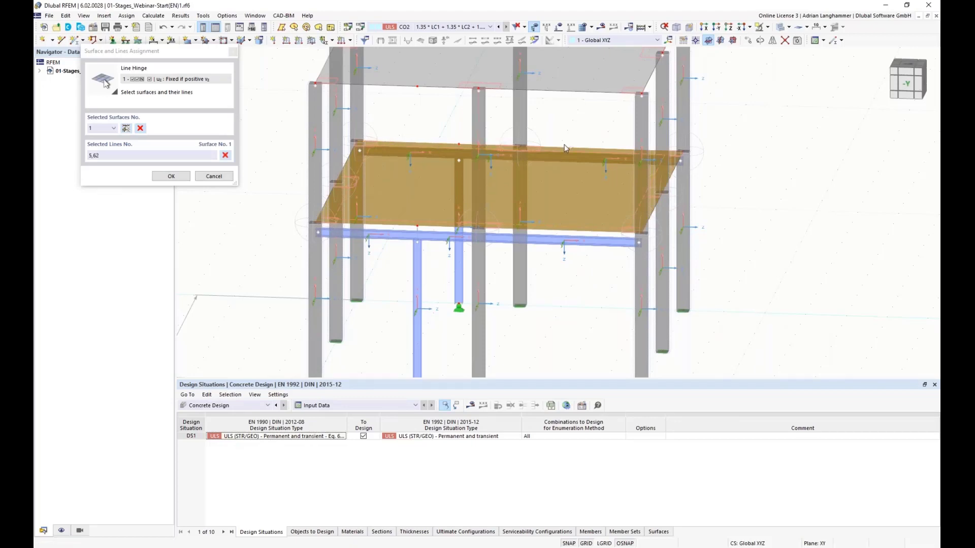
pyautogui.click(369, 223)
pyautogui.click(458, 224)
pyautogui.click(508, 225)
pyautogui.click(187, 176)
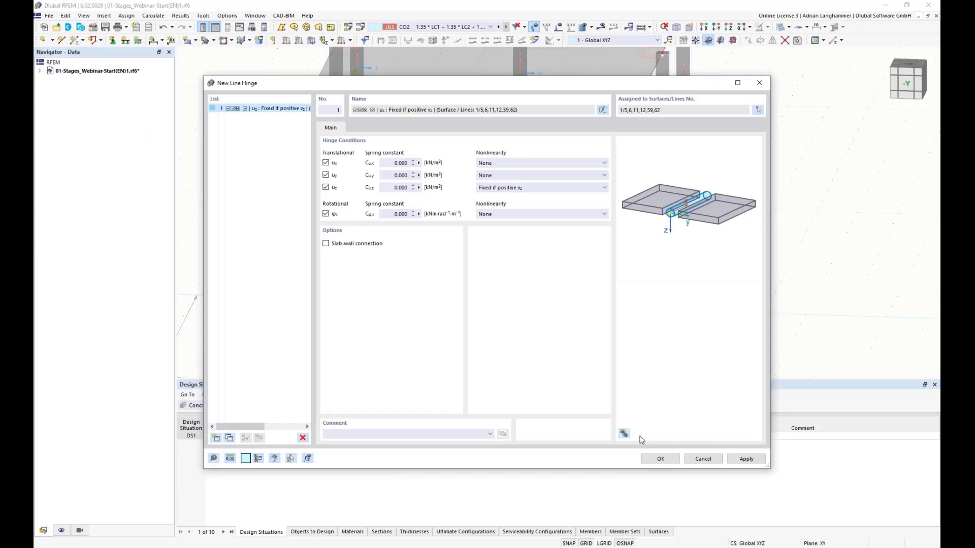
pyautogui.press('Return')
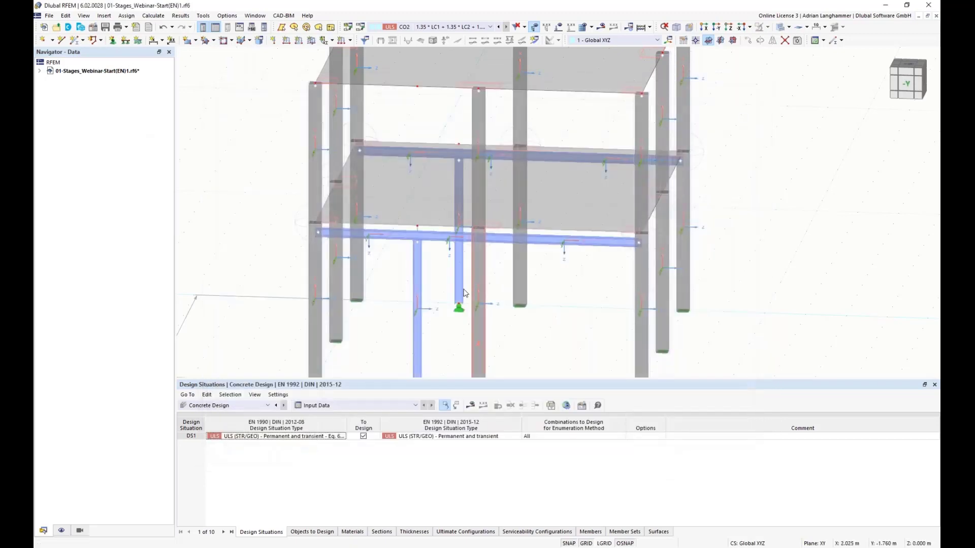
pyautogui.scroll(5, 412, 223)
pyautogui.scroll(-10, 413, 224)
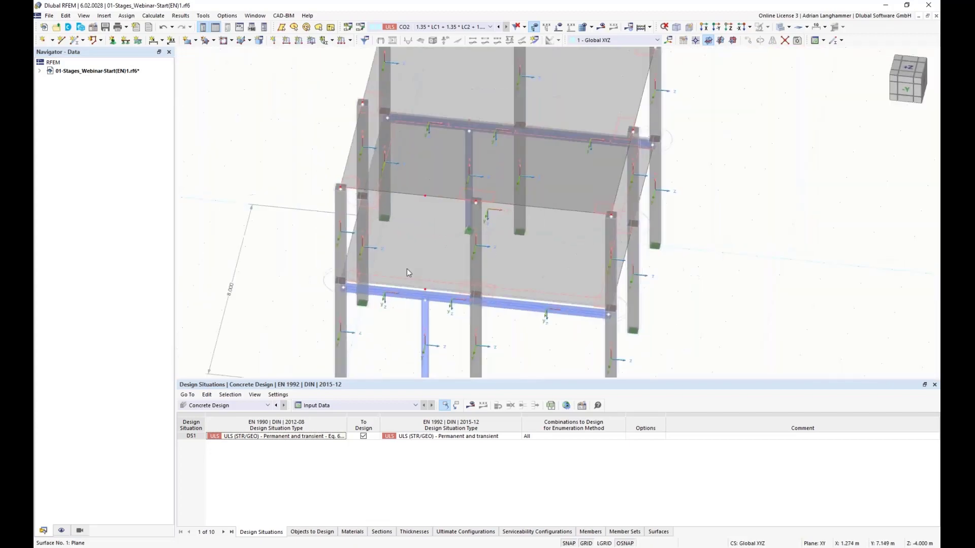
pyautogui.scroll(-2, 407, 269)
pyautogui.moveTo(407, 269); pyautogui.dragTo(361, 168, button='middle')
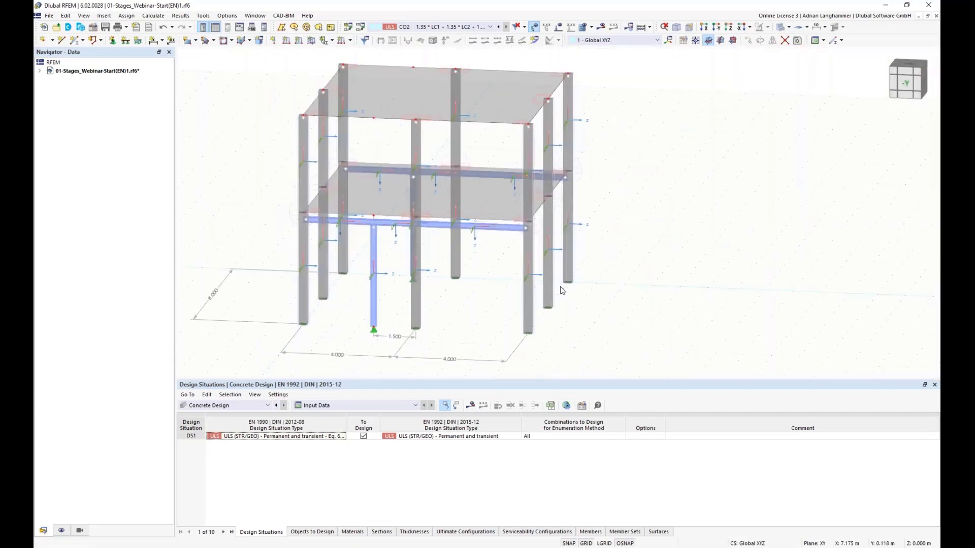
pyautogui.scroll(2, 390, 218)
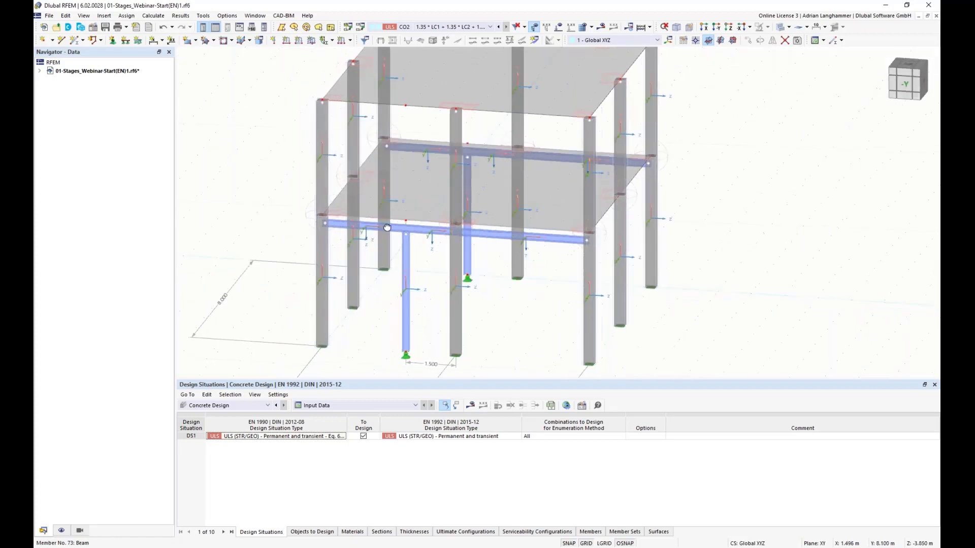
# Check the settings of the line hinge on the lower slab's front edge and leave them unchanged.
pyautogui.scroll(4, 391, 219)
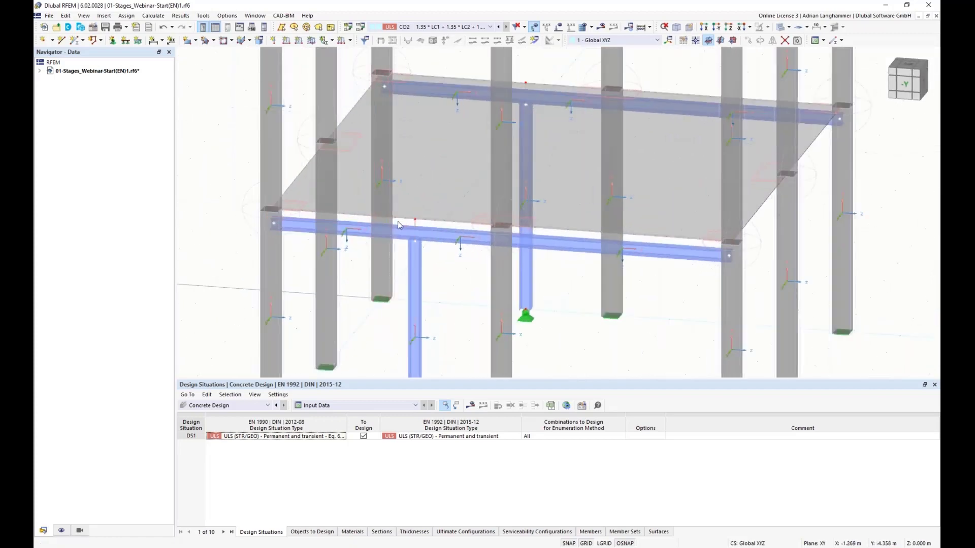
pyautogui.scroll(2, 404, 229)
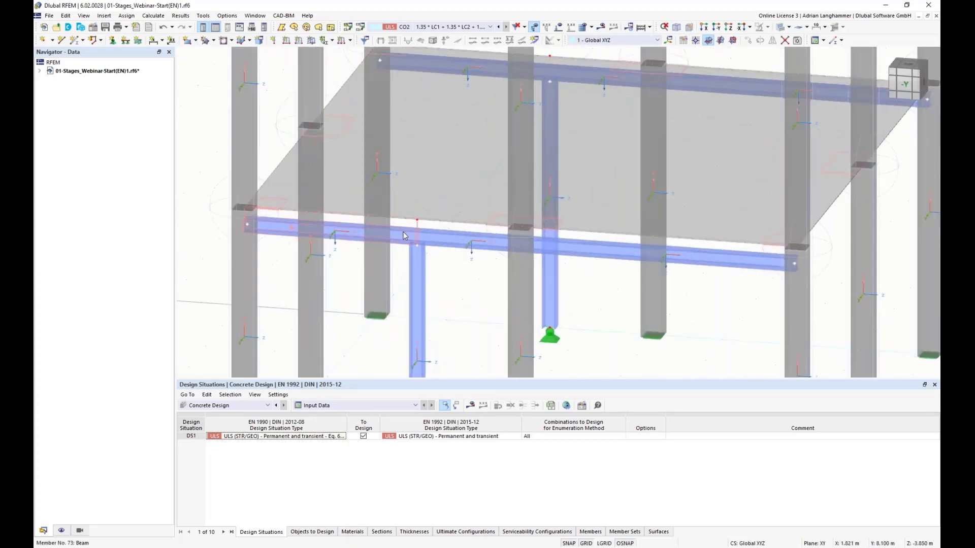
pyautogui.doubleClick(402, 222)
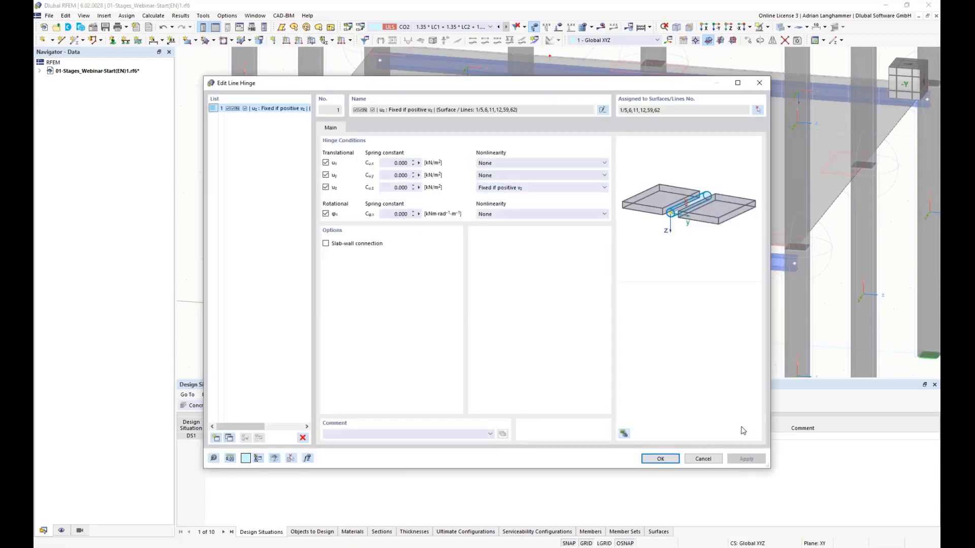
pyautogui.click(719, 458)
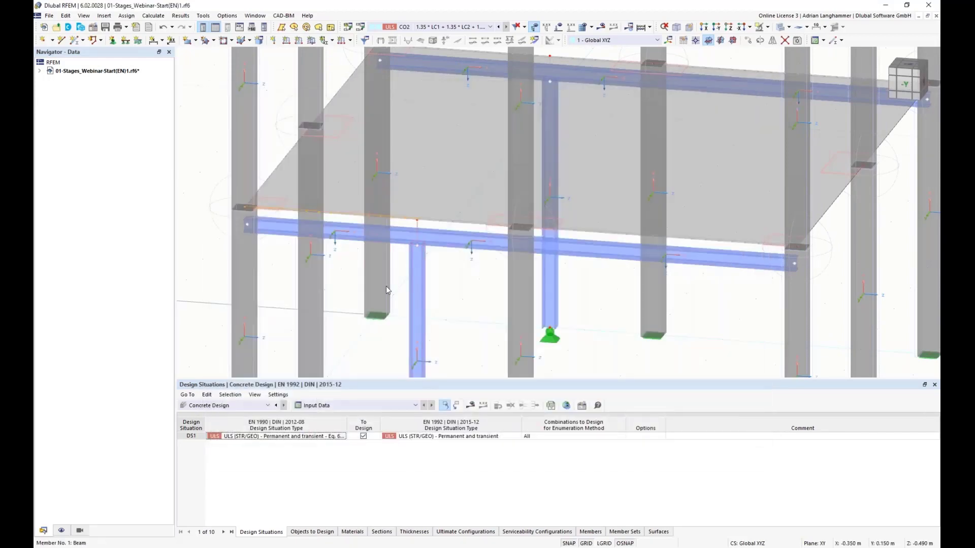
# Examine the lower slab's front and rear edges, the steel beams beneath them and the overall building from several angles.
pyautogui.keyDown('ctrl'); pyautogui.moveTo(389, 312); pyautogui.dragTo(398, 311, button='middle'); pyautogui.keyUp('ctrl')
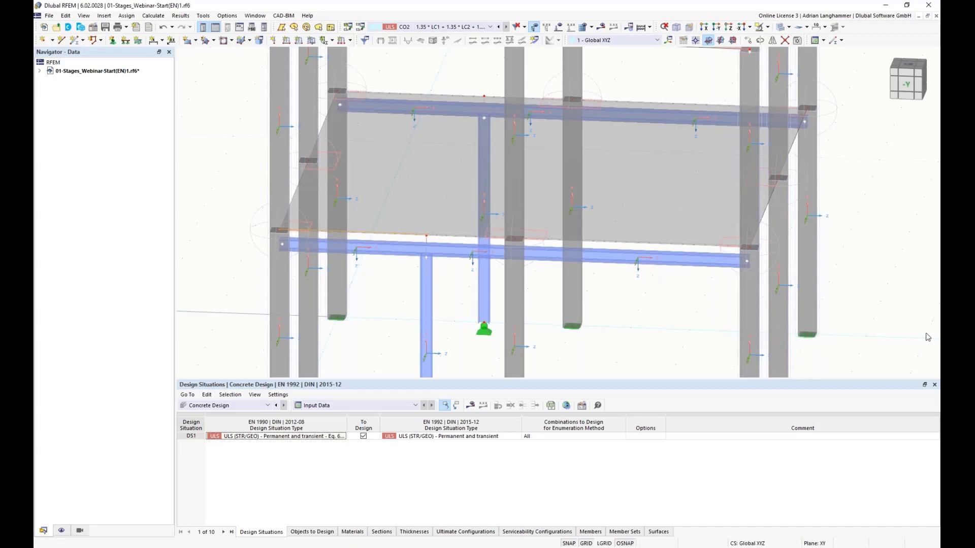
pyautogui.moveTo(390, 296); pyautogui.dragTo(379, 280, button='middle')
pyautogui.scroll(-5, 378, 280)
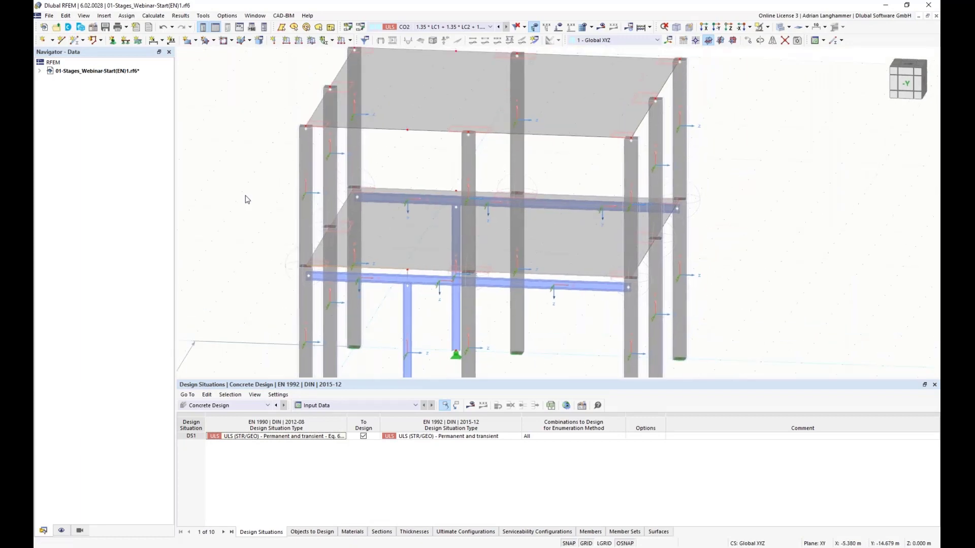
pyautogui.scroll(-2, 239, 207)
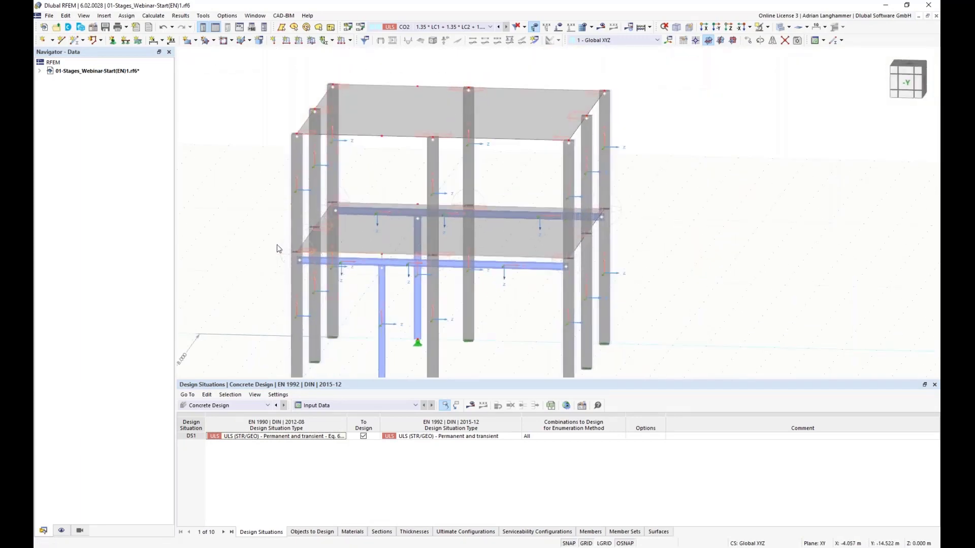
pyautogui.scroll(2, 277, 248)
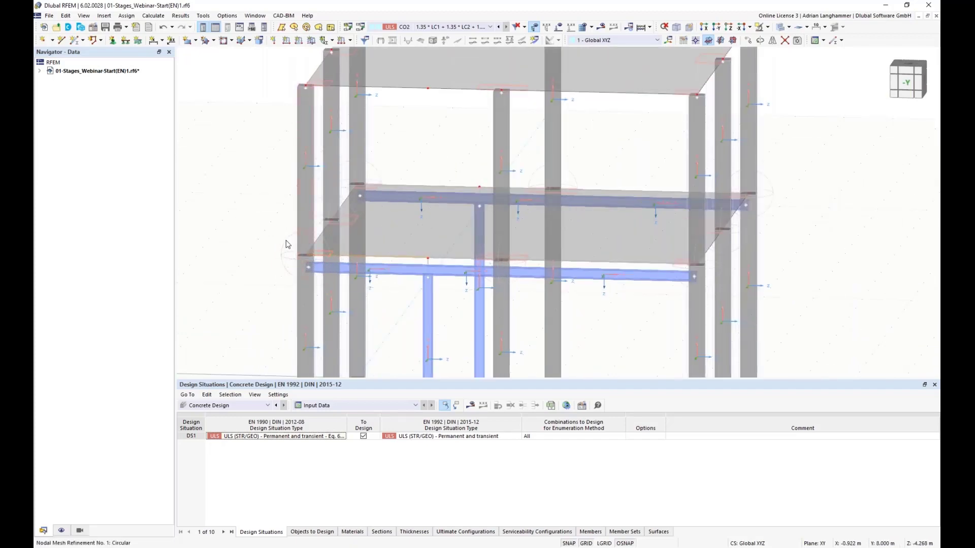
pyautogui.keyDown('ctrl'); pyautogui.moveTo(276, 209); pyautogui.dragTo(257, 211, button='middle'); pyautogui.keyUp('ctrl')
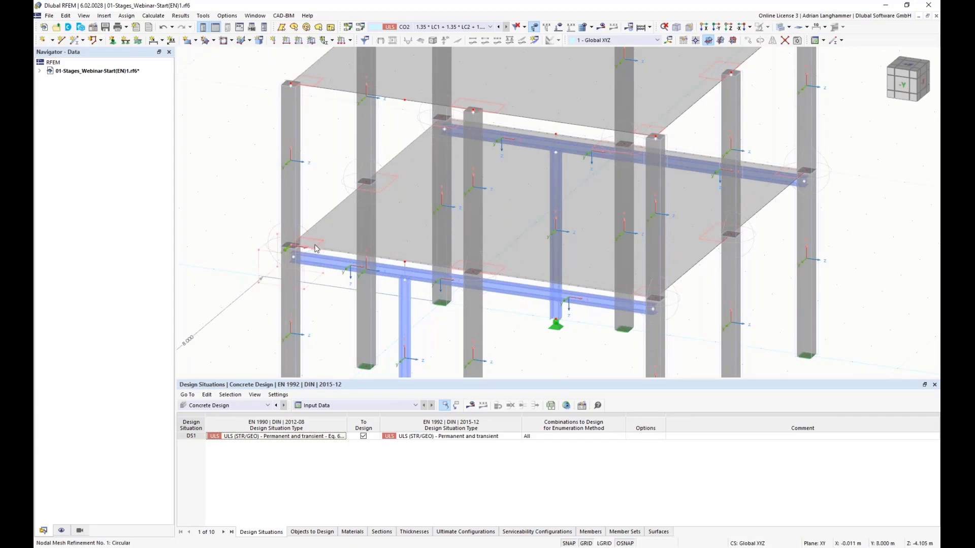
pyautogui.moveTo(270, 211)
pyautogui.keyDown('ctrl'); pyautogui.mouseDown(button='middle')
pyautogui.moveTo(255, 200)
pyautogui.moveTo(277, 199)
pyautogui.mouseUp(button='middle'); pyautogui.keyUp('ctrl')
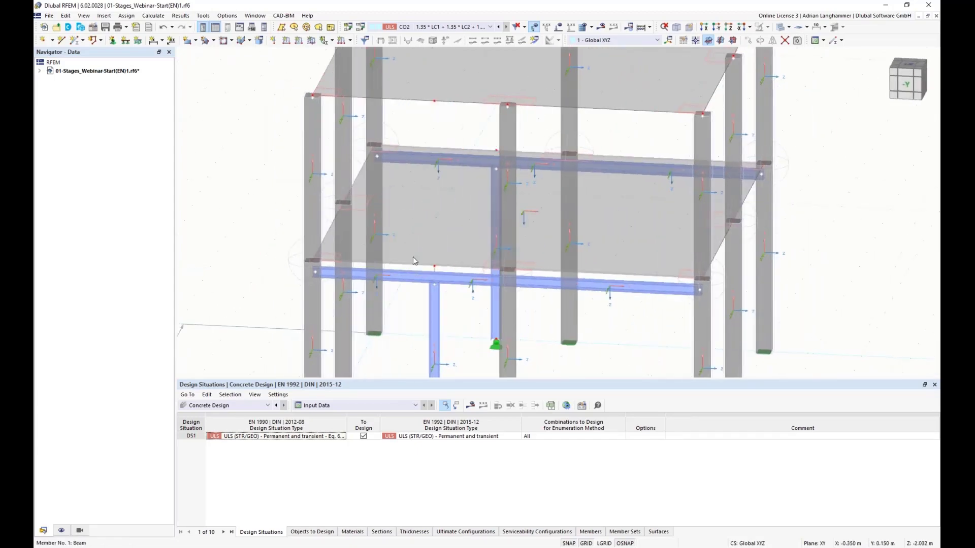
pyautogui.scroll(2, 421, 271)
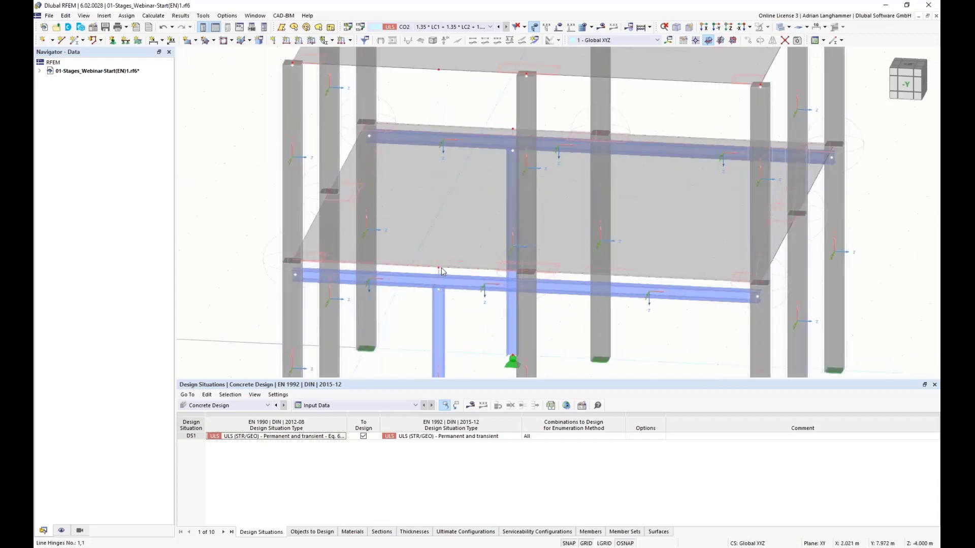
pyautogui.moveTo(442, 270); pyautogui.dragTo(451, 251, button='middle')
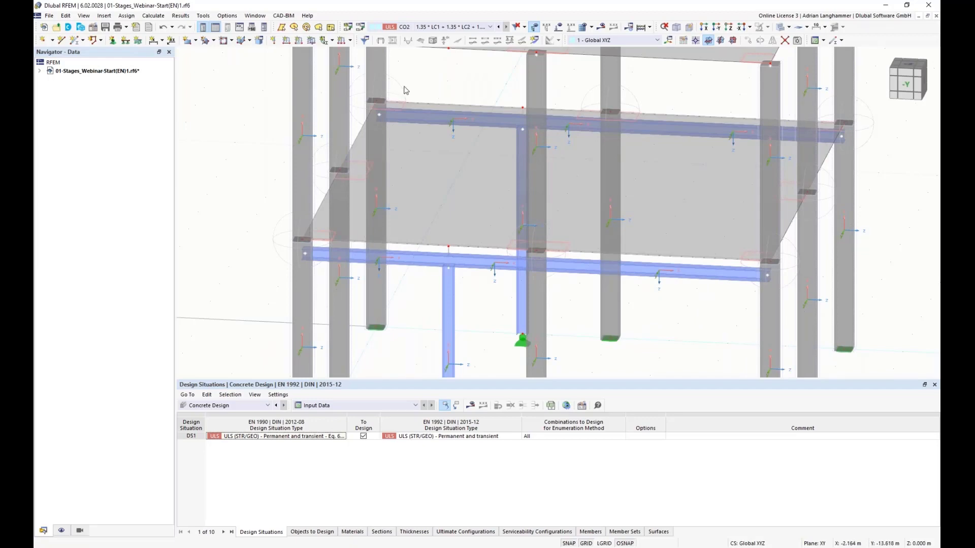
pyautogui.keyDown('ctrl'); pyautogui.moveTo(489, 110); pyautogui.dragTo(499, 107, button='middle'); pyautogui.keyUp('ctrl')
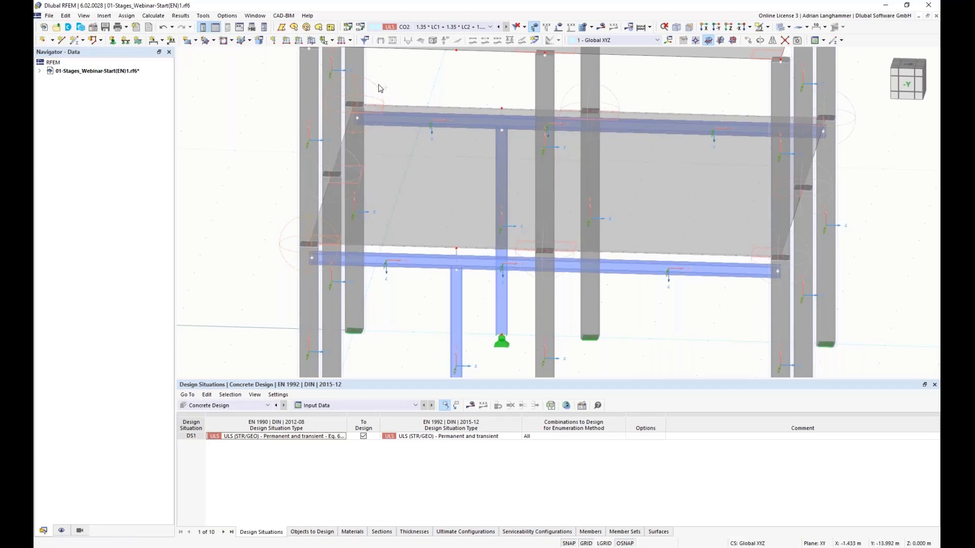
pyautogui.keyDown('ctrl'); pyautogui.moveTo(375, 84); pyautogui.dragTo(502, 108); pyautogui.keyUp('ctrl')
pyautogui.scroll(3, 457, 96)
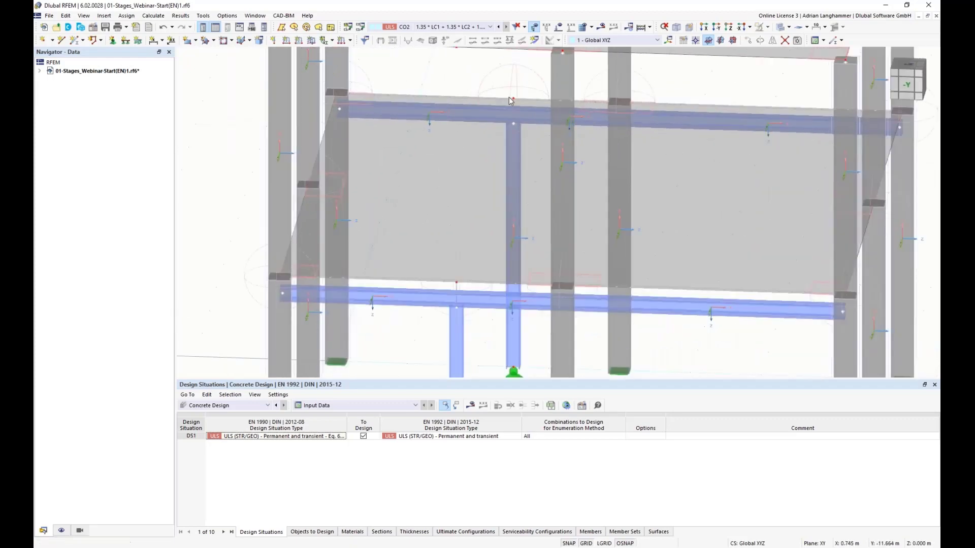
pyautogui.scroll(-2, 488, 96)
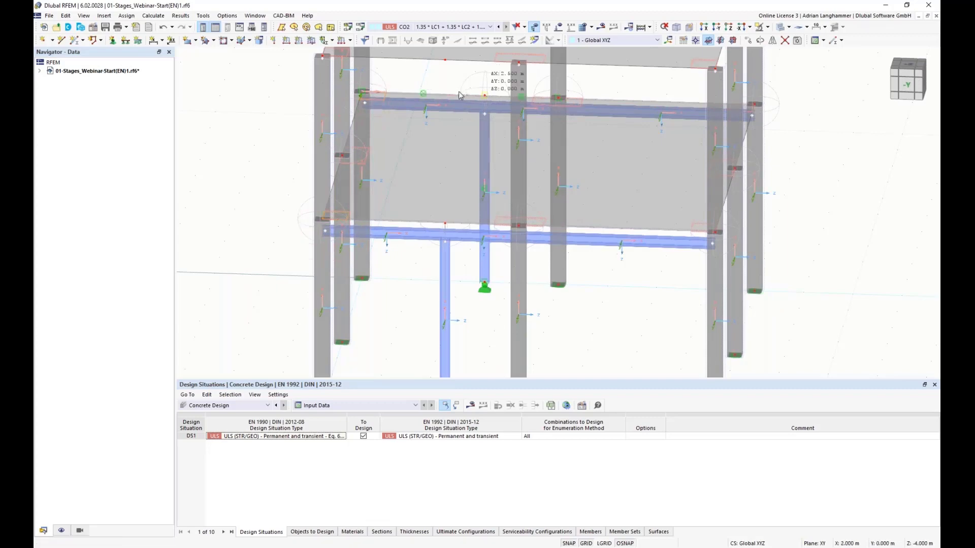
pyautogui.scroll(-3, 440, 91)
pyautogui.keyDown('ctrl'); pyautogui.moveTo(429, 126); pyautogui.dragTo(376, 121, button='middle'); pyautogui.keyUp('ctrl')
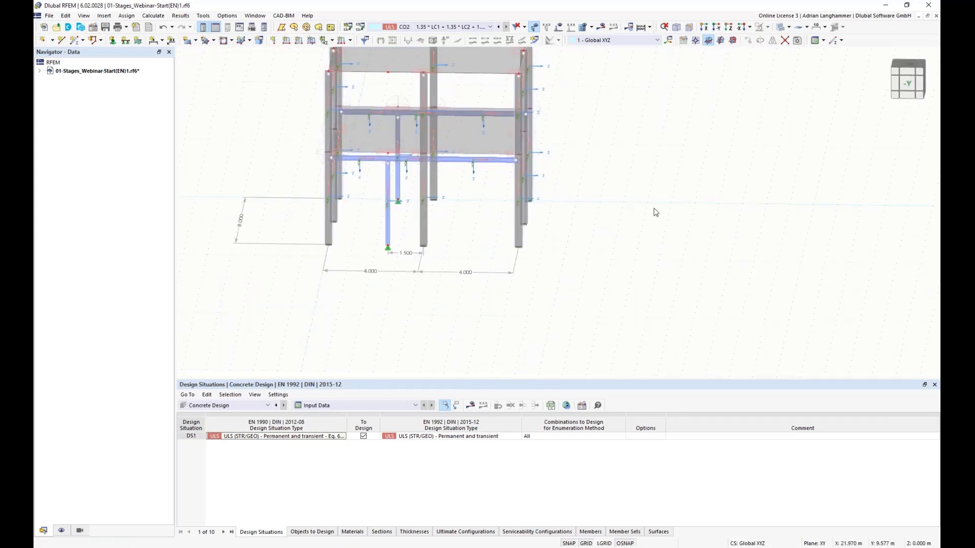
pyautogui.scroll(-1, 531, 175)
pyautogui.moveTo(533, 163); pyautogui.dragTo(529, 217, button='middle')
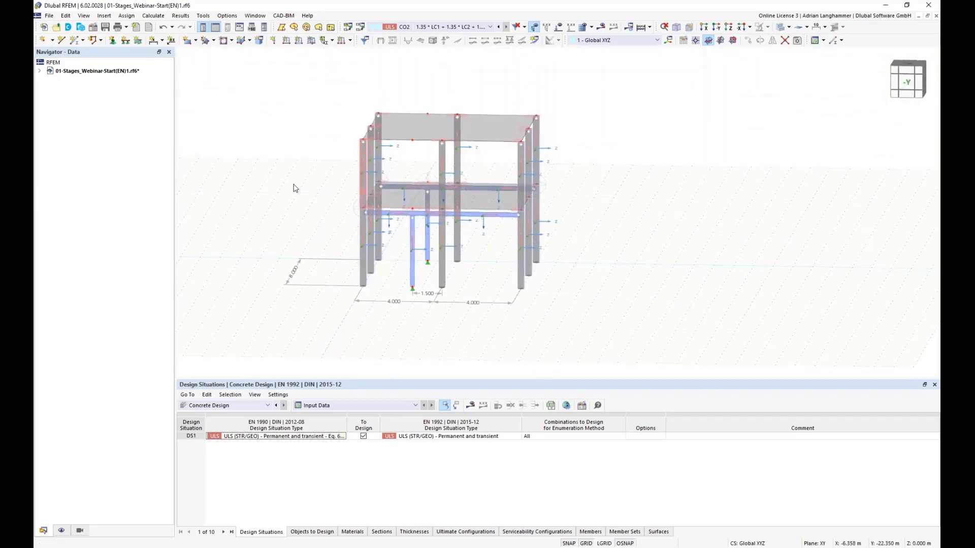
pyautogui.scroll(1, 418, 232)
# Activate the Construction Stages Analysis (CSA) and Steel Design add-ons in the model's base data.
pyautogui.click(40, 71)
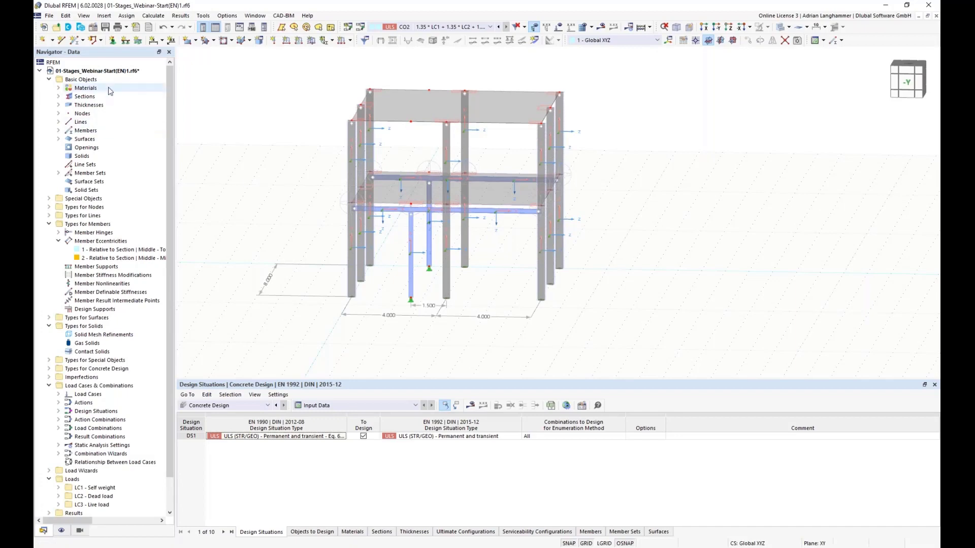
pyautogui.rightClick(116, 71)
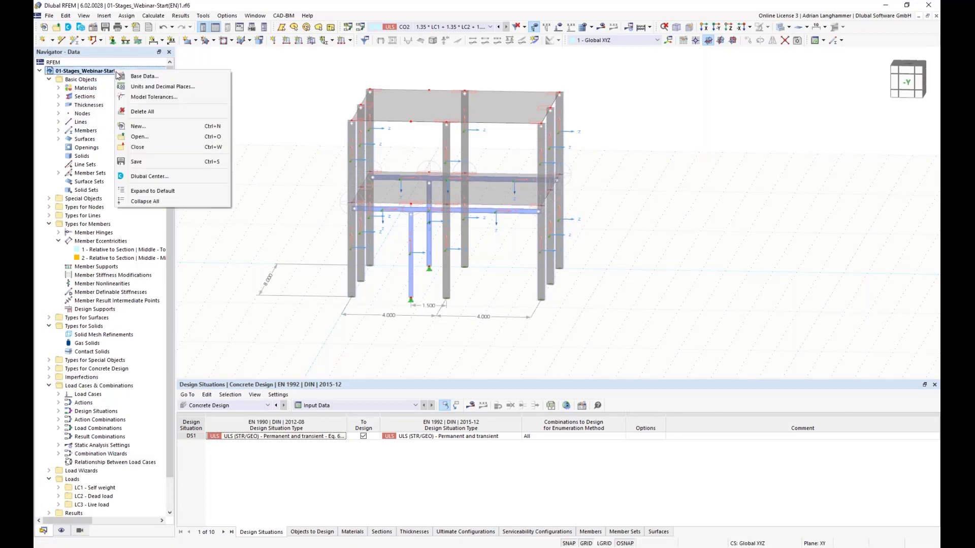
pyautogui.click(142, 77)
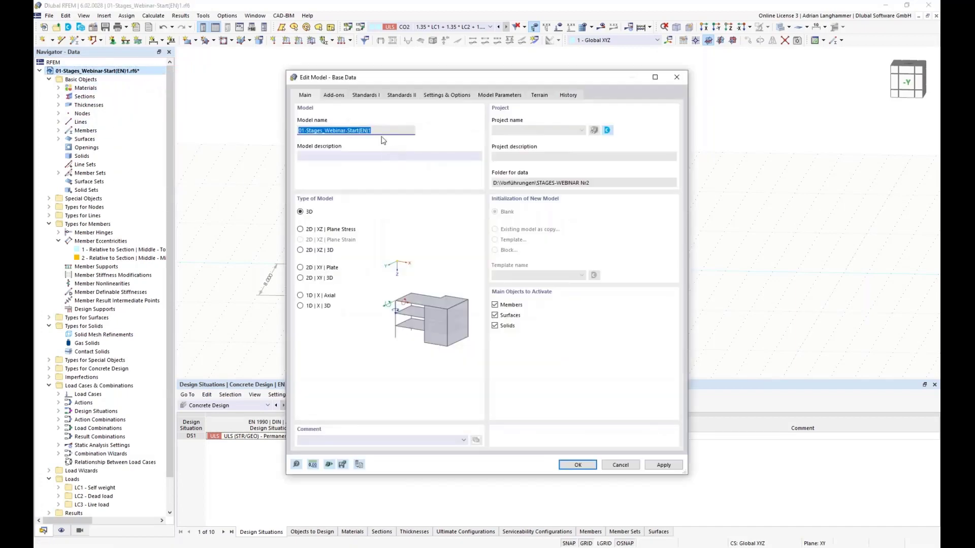
pyautogui.click(334, 95)
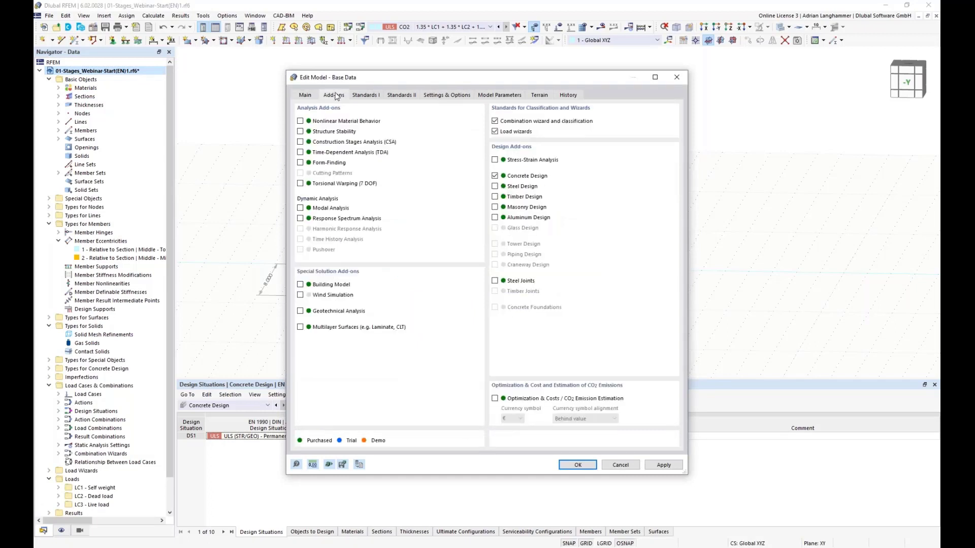
pyautogui.click(301, 143)
pyautogui.moveTo(524, 82); pyautogui.dragTo(461, 92)
pyautogui.click(461, 202)
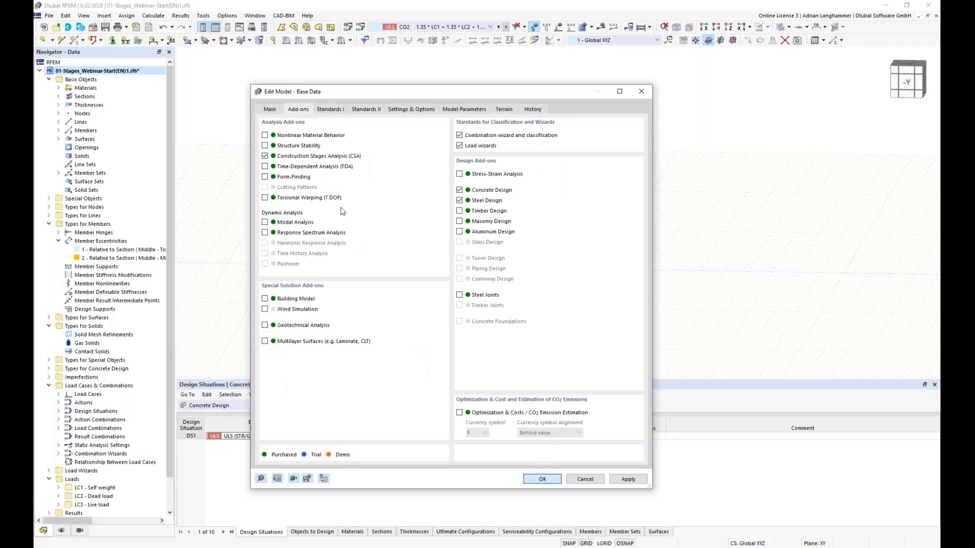
pyautogui.press('Return')
# Create three construction stages, CS1 to CS3, with CS1 as the start and each other stage continuing from the previous one.
pyautogui.moveTo(263, 162); pyautogui.dragTo(262, 152, button='middle')
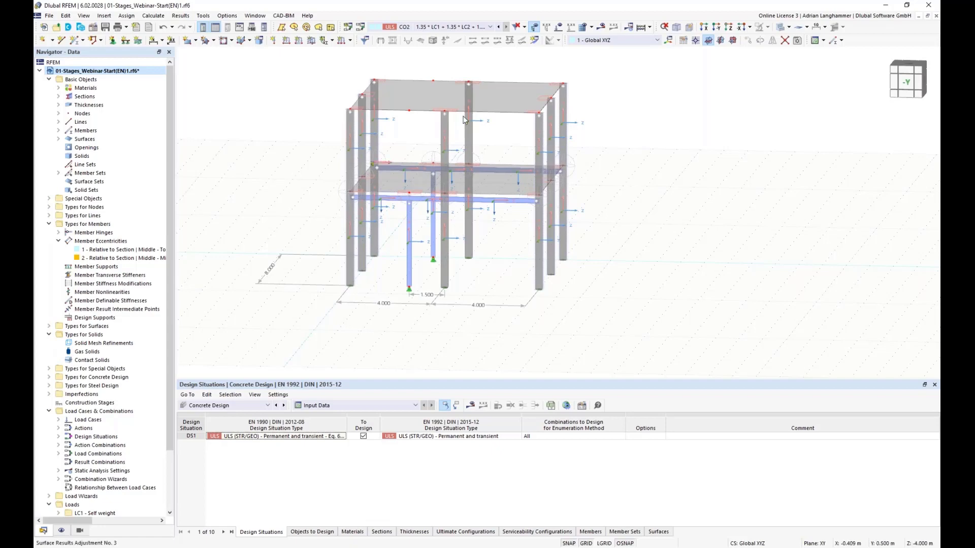
pyautogui.moveTo(592, 271)
pyautogui.keyDown('ctrl'); pyautogui.mouseDown(button='middle')
pyautogui.moveTo(618, 265)
pyautogui.moveTo(524, 183)
pyautogui.moveTo(633, 218)
pyautogui.moveTo(599, 274)
pyautogui.mouseUp(button='middle'); pyautogui.keyUp('ctrl')
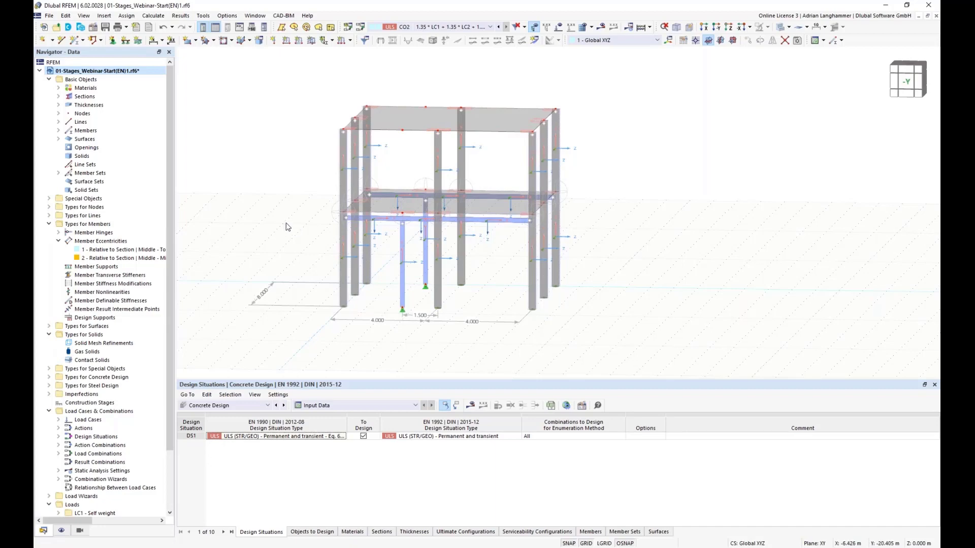
pyautogui.rightClick(85, 404)
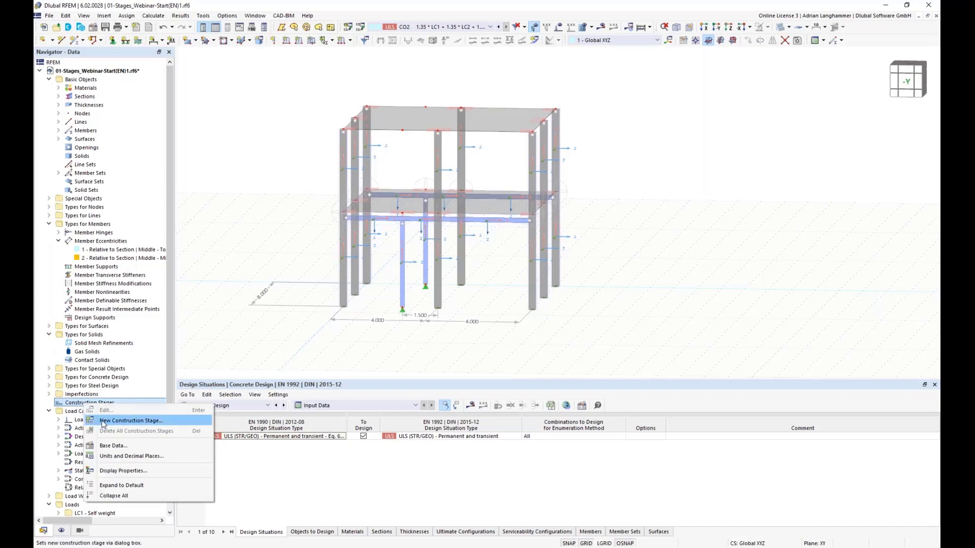
pyautogui.click(106, 422)
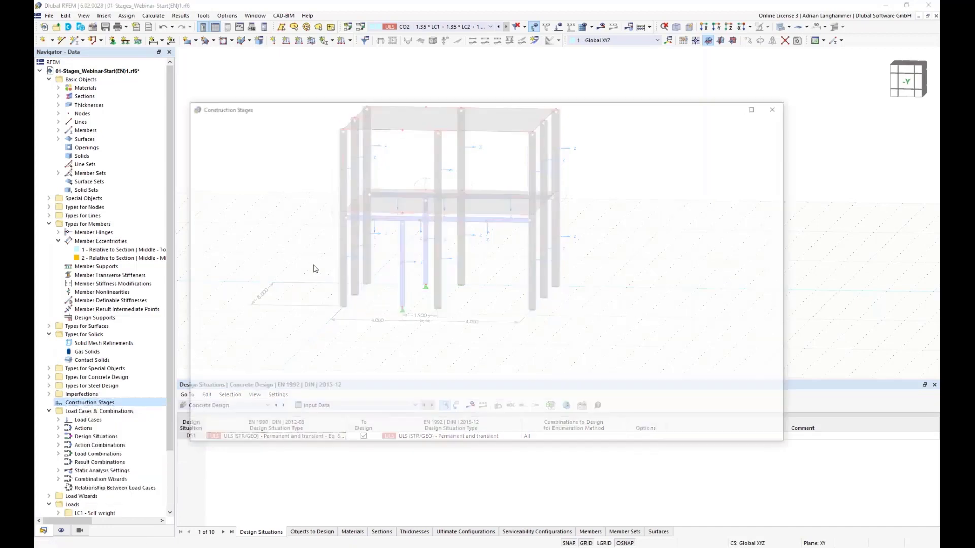
pyautogui.moveTo(352, 105); pyautogui.dragTo(368, 83)
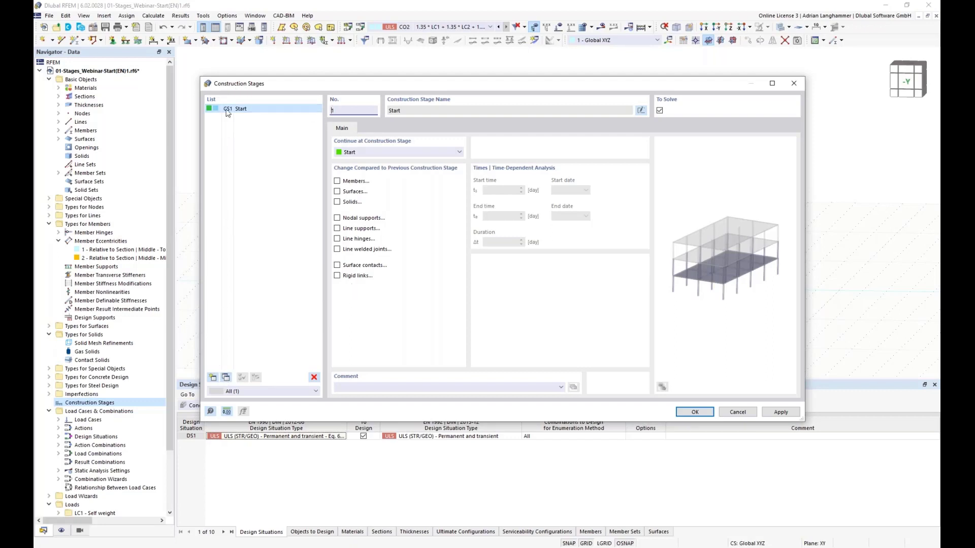
pyautogui.moveTo(317, 86); pyautogui.dragTo(314, 330)
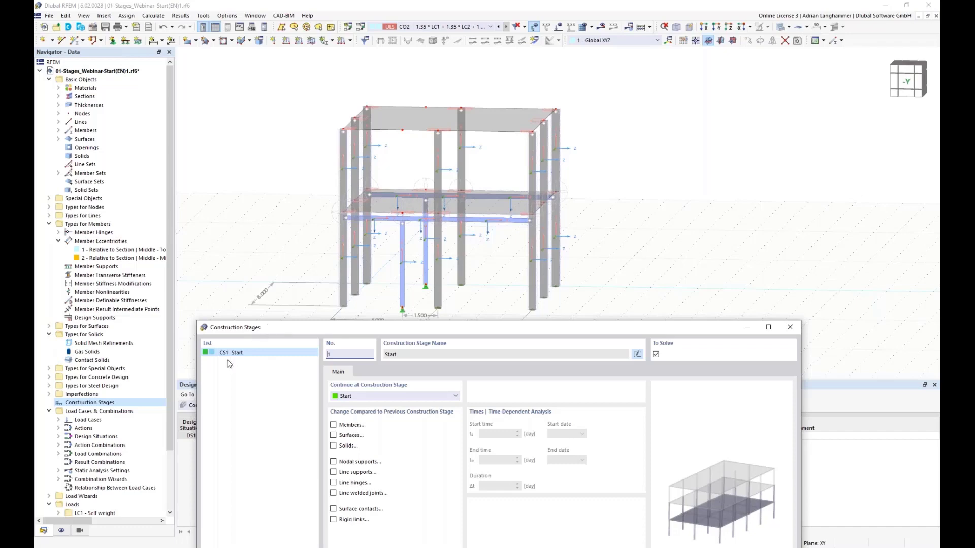
pyautogui.moveTo(290, 330); pyautogui.dragTo(350, 165)
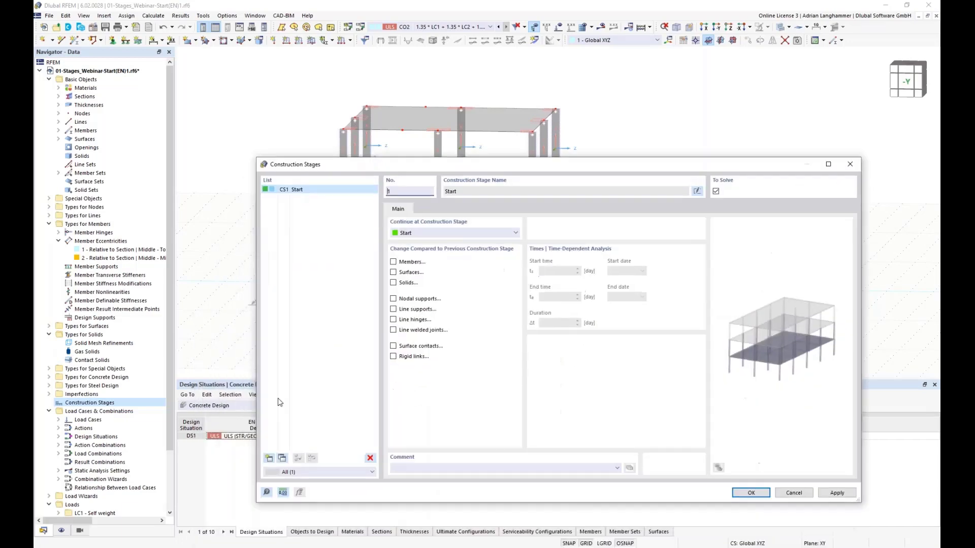
pyautogui.click(269, 458)
pyautogui.click(269, 458)
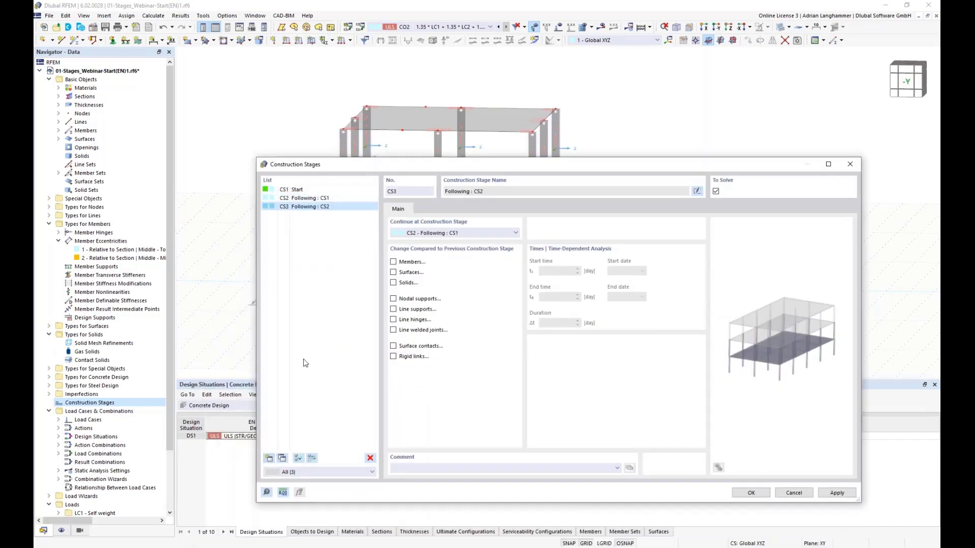
# Give construction stage CS1 the custom name "Original Structure" and CS2 the custom name "Add Steel Constrution".
pyautogui.click(304, 189)
pyautogui.click(477, 193)
pyautogui.click(697, 192)
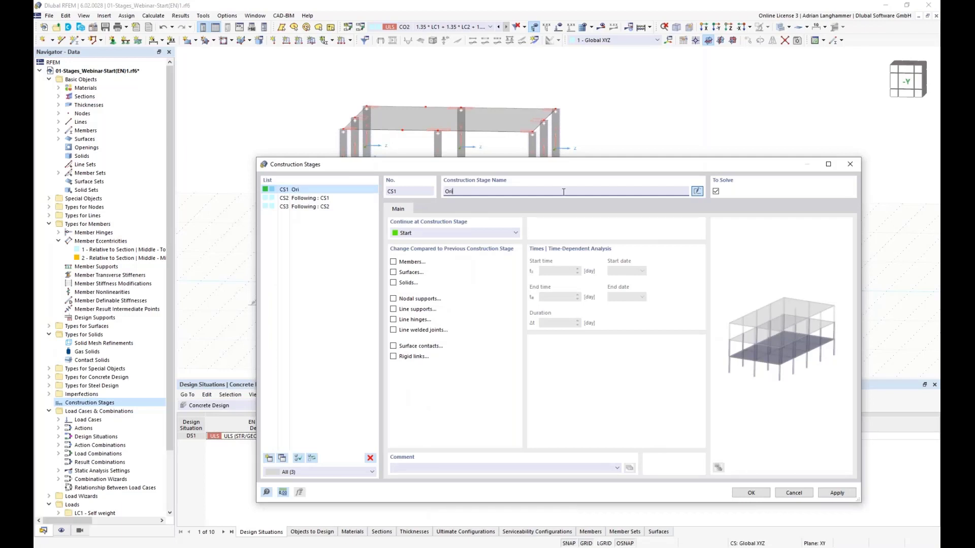
pyautogui.write('Original Structure')
pyautogui.click(331, 197)
pyautogui.click(696, 191)
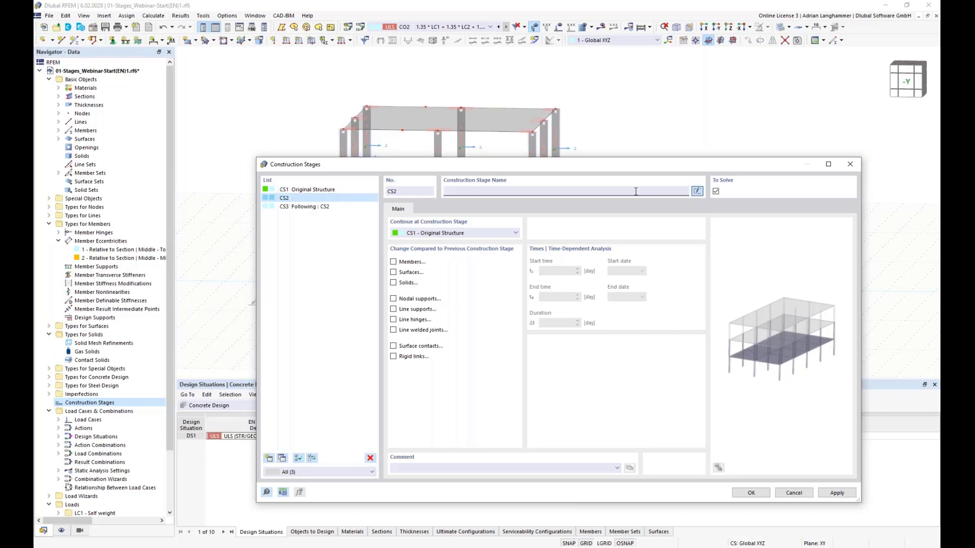
pyautogui.write('Add Steel Construction')
# Give construction stage CS3 the custom name "Remove Concrete Columns" and check the stage sequence.
pyautogui.click(343, 207)
pyautogui.click(696, 192)
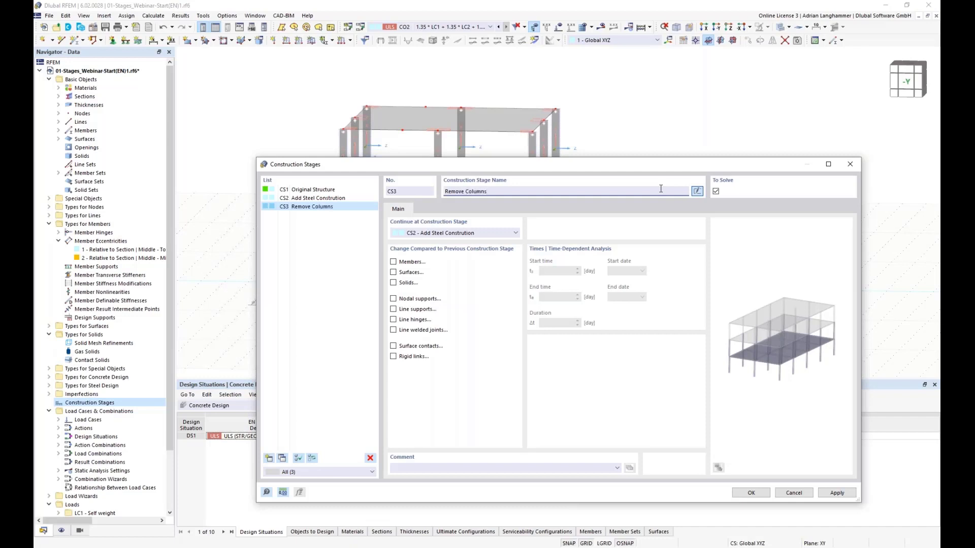
pyautogui.click(467, 192)
pyautogui.write('Concrete')
pyautogui.click(333, 193)
pyautogui.click(333, 200)
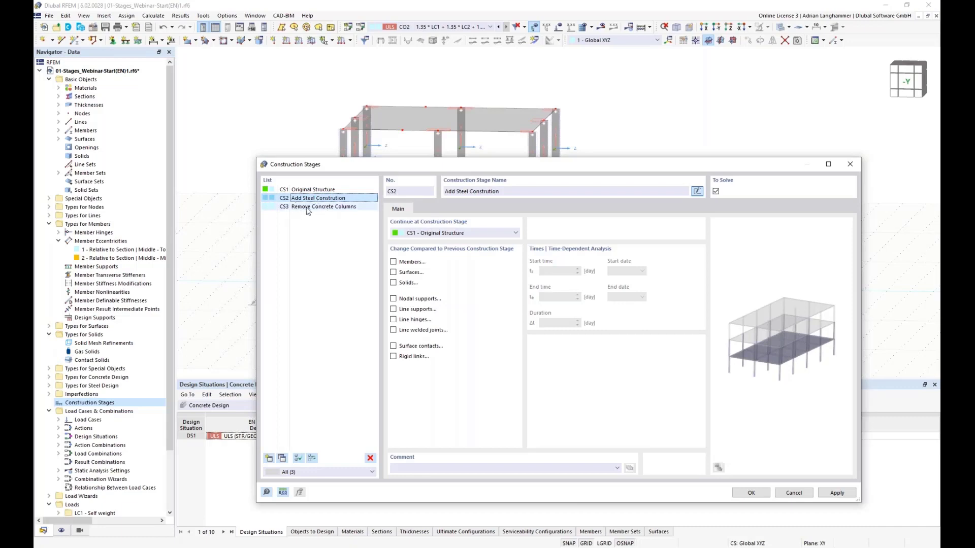
pyautogui.click(305, 207)
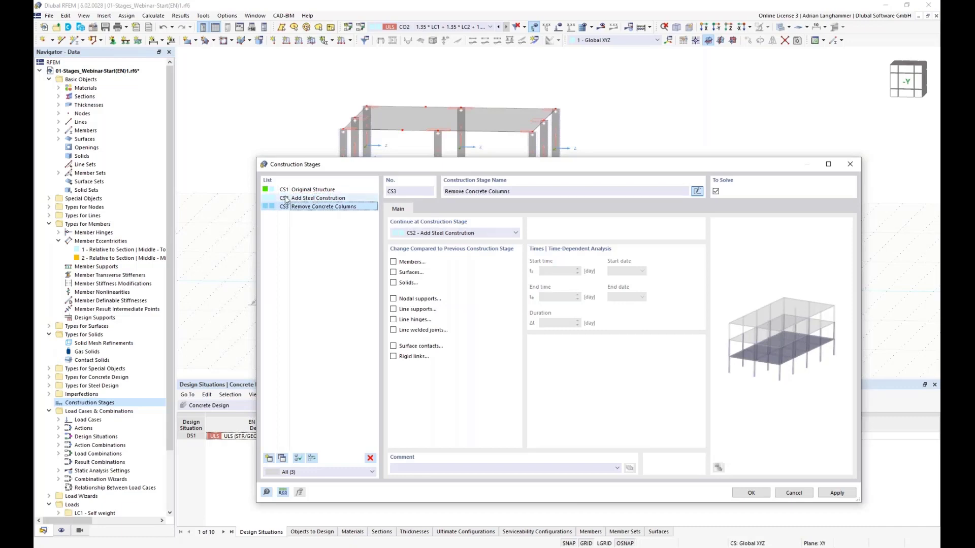
# Review the settings of construction stages CS2 and CS3 to see which stage each one continues from.
pyautogui.click(295, 199)
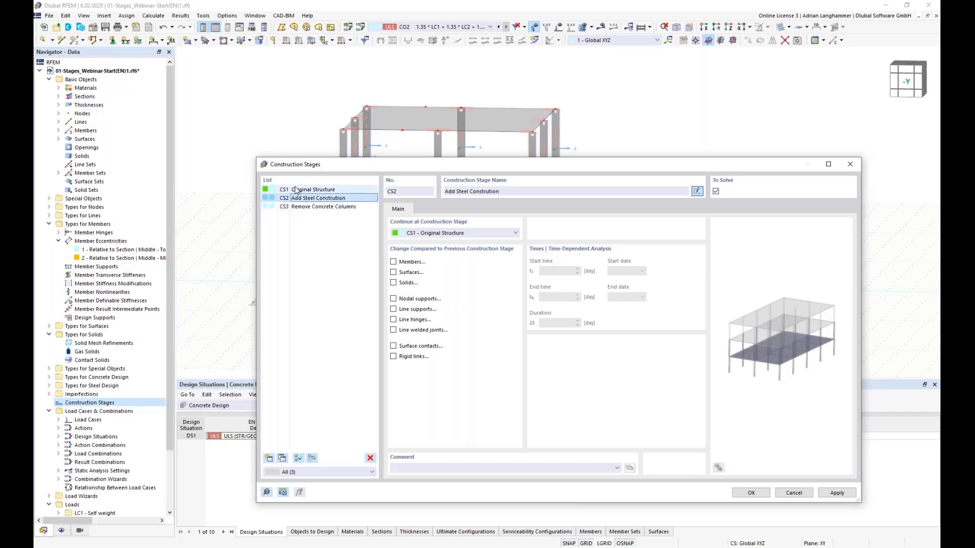
pyautogui.click(298, 208)
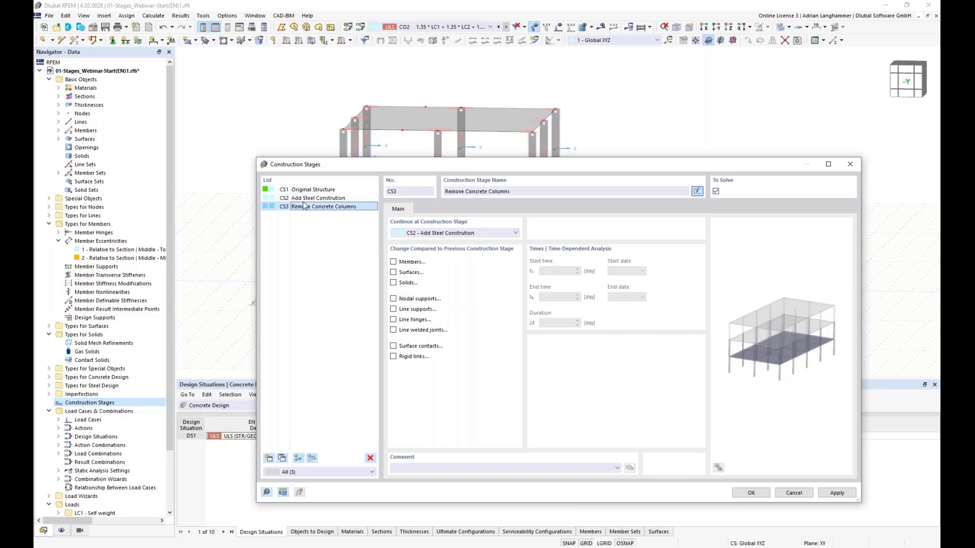
pyautogui.click(303, 199)
pyautogui.press('Up')
pyautogui.click(304, 199)
pyautogui.click(303, 207)
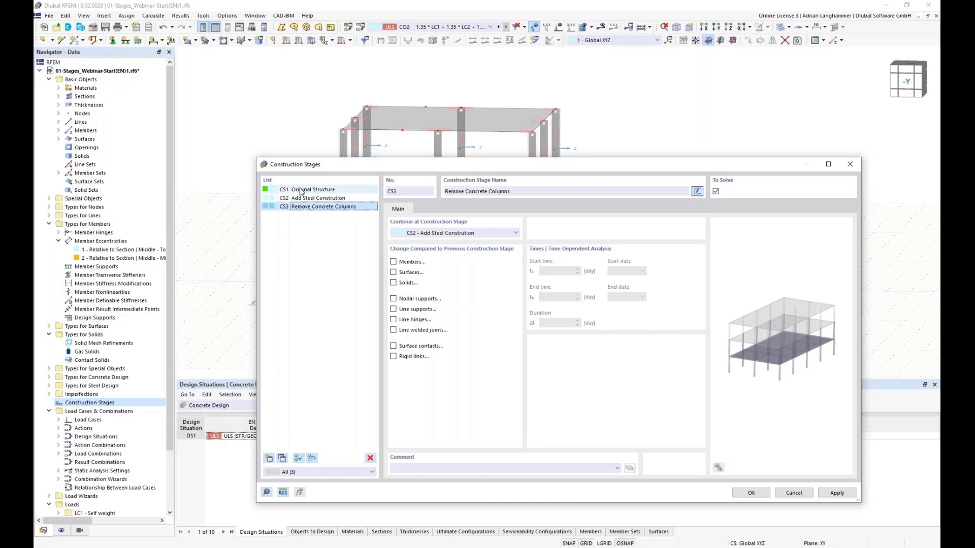
# In construction stage CS1 "Original Structure", enable changes for members, surfaces and nodal supports.
pyautogui.click(300, 191)
pyautogui.moveTo(374, 161); pyautogui.dragTo(316, 100)
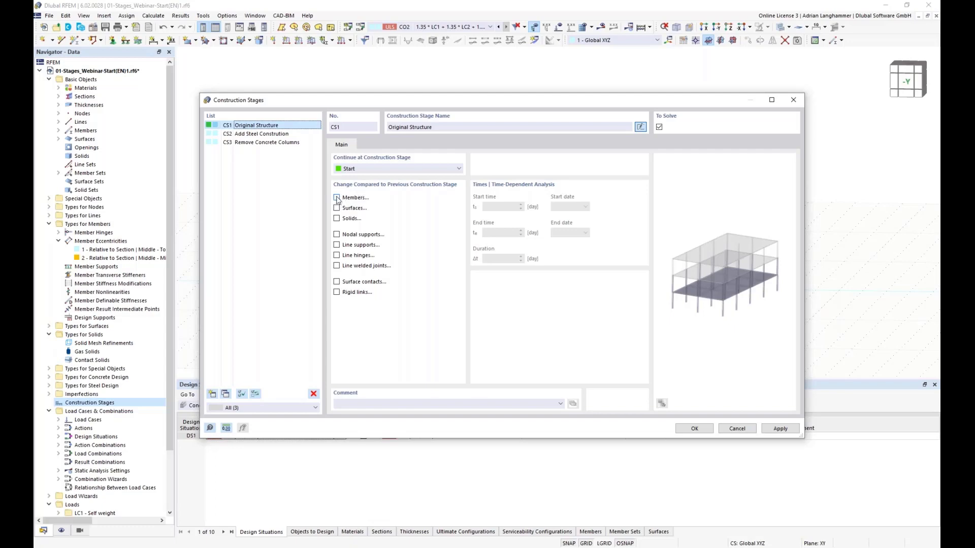
pyautogui.moveTo(434, 105); pyautogui.dragTo(390, 347)
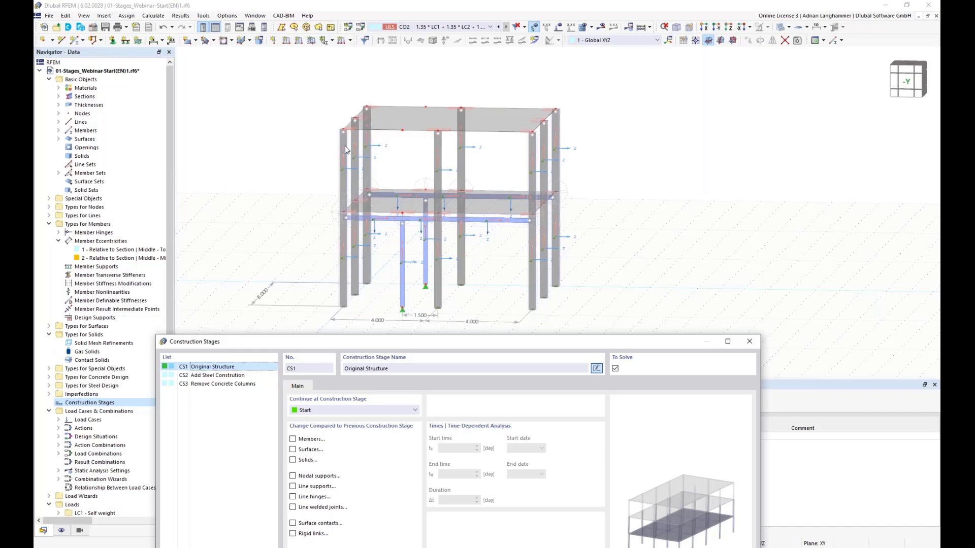
pyautogui.moveTo(364, 345); pyautogui.dragTo(399, 138)
pyautogui.click(324, 234)
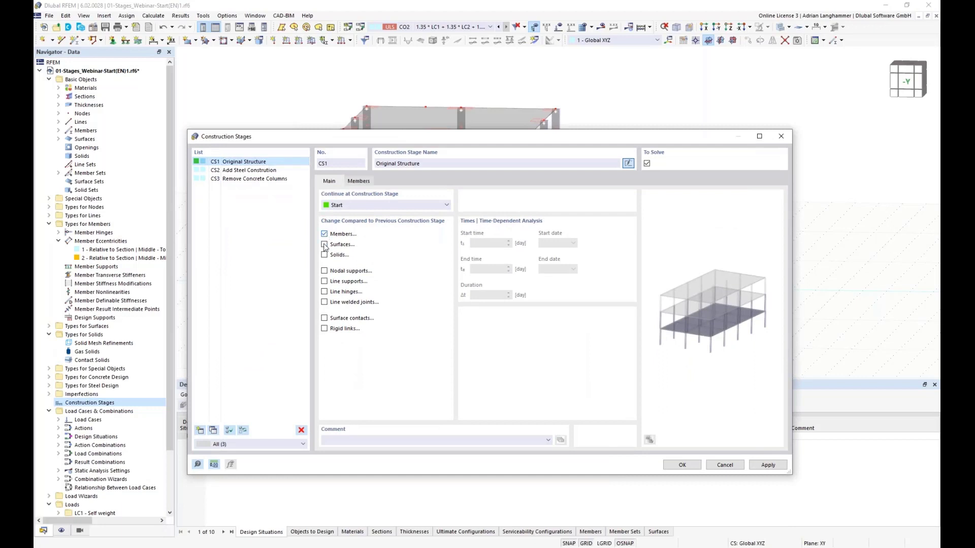
pyautogui.click(325, 245)
pyautogui.click(324, 270)
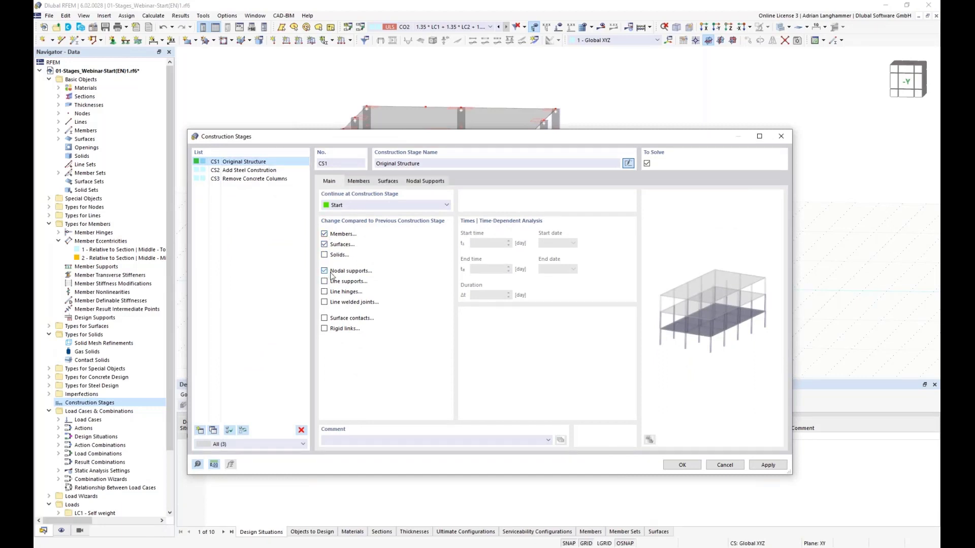
# Add all concrete columns of both storeys to CS1's members by picking them in the model, leaving out the steel members.
pyautogui.click(363, 182)
pyautogui.moveTo(421, 138); pyautogui.dragTo(383, 182)
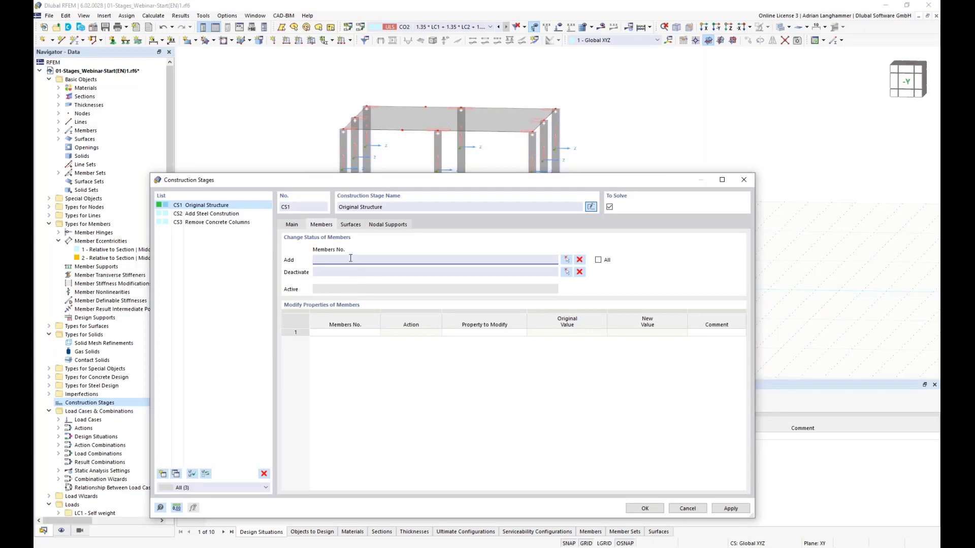
pyautogui.click(566, 261)
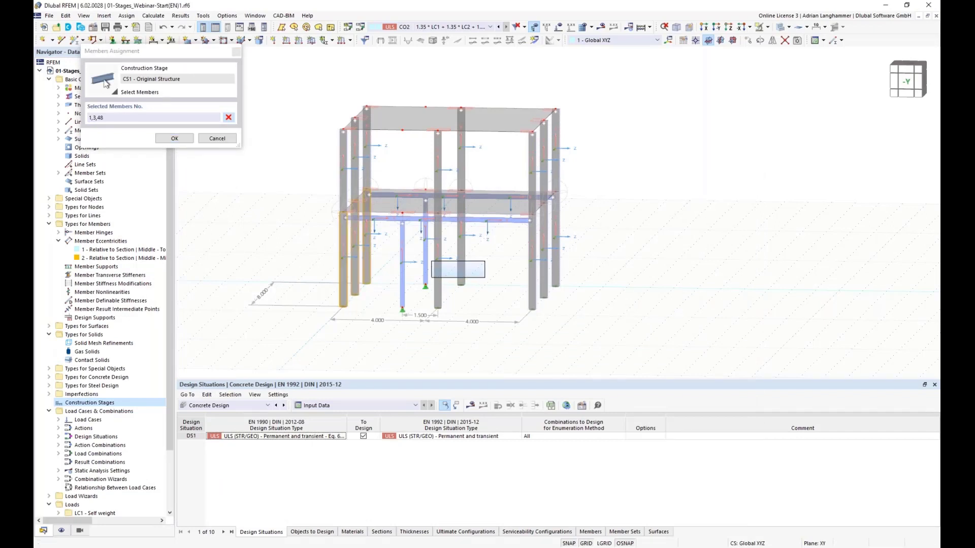
pyautogui.moveTo(472, 254); pyautogui.dragTo(429, 277)
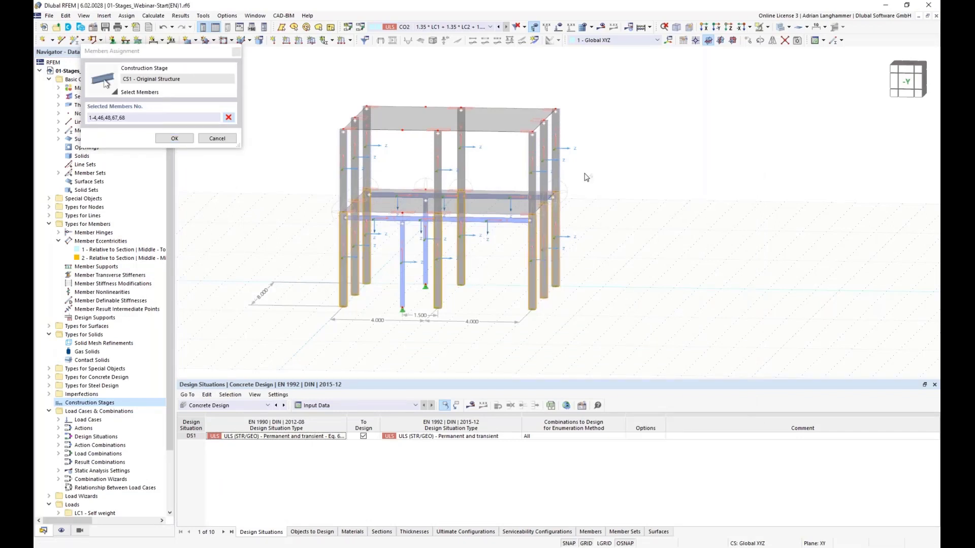
pyautogui.moveTo(584, 157); pyautogui.dragTo(317, 176)
pyautogui.click(174, 139)
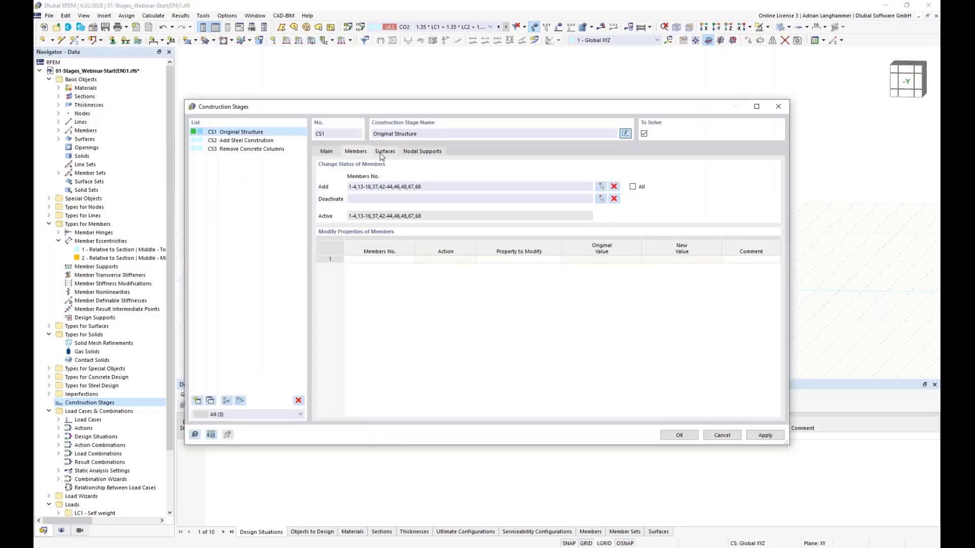
# Add both concrete slabs, surfaces 1 and 2, to construction stage CS1 by picking them in the model.
pyautogui.click(384, 152)
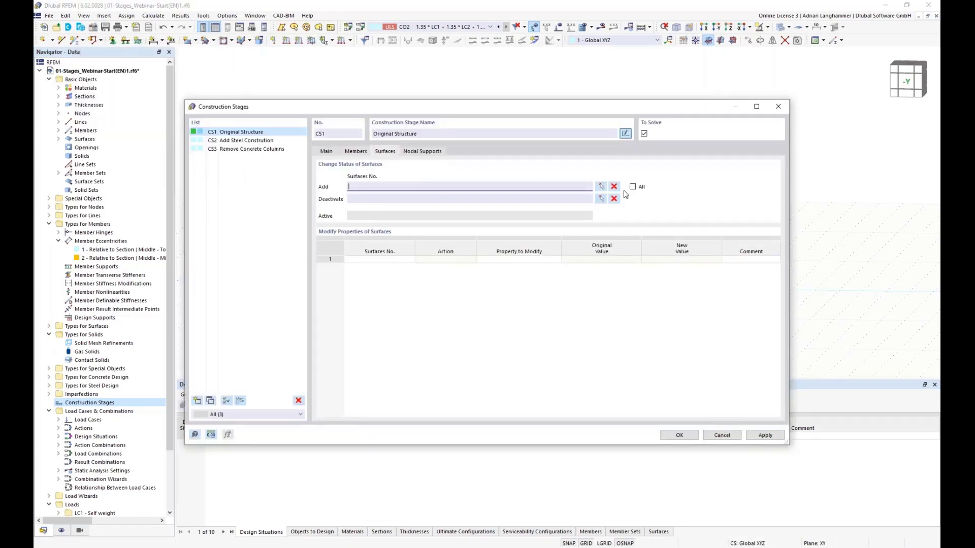
pyautogui.click(601, 189)
pyautogui.click(422, 201)
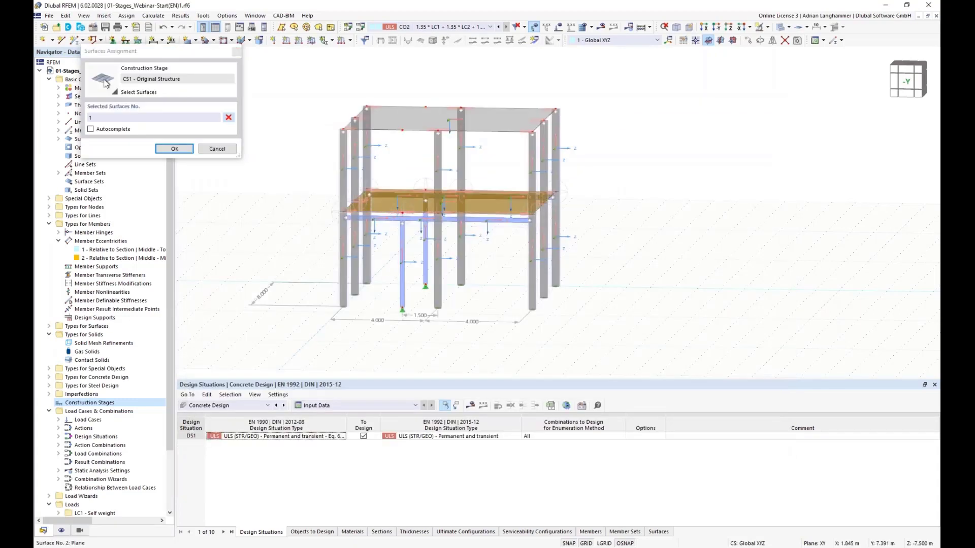
pyautogui.click(446, 119)
pyautogui.click(174, 149)
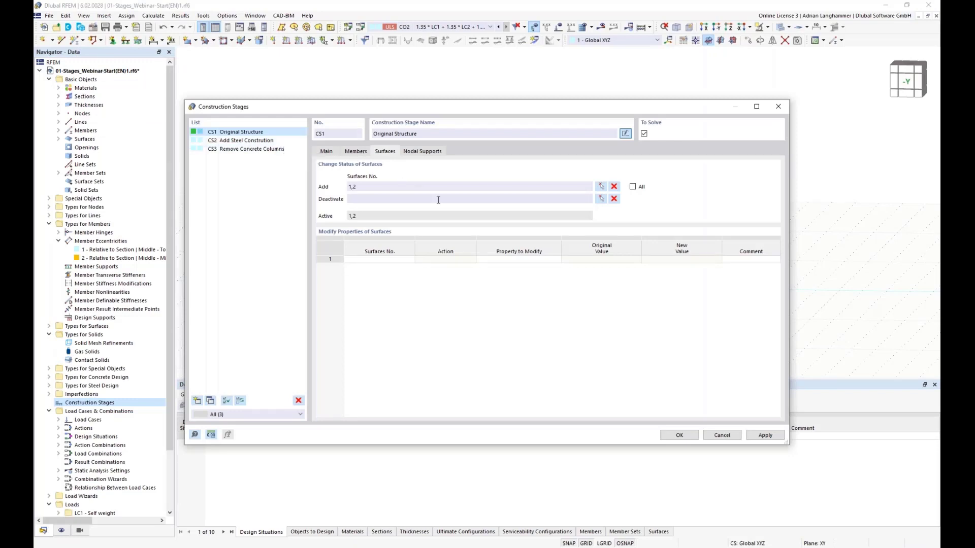
# Add the concrete columns' base nodes 1,3,5,7,15,19,36,39 as nodal supports in CS1, then check its active members.
pyautogui.click(432, 152)
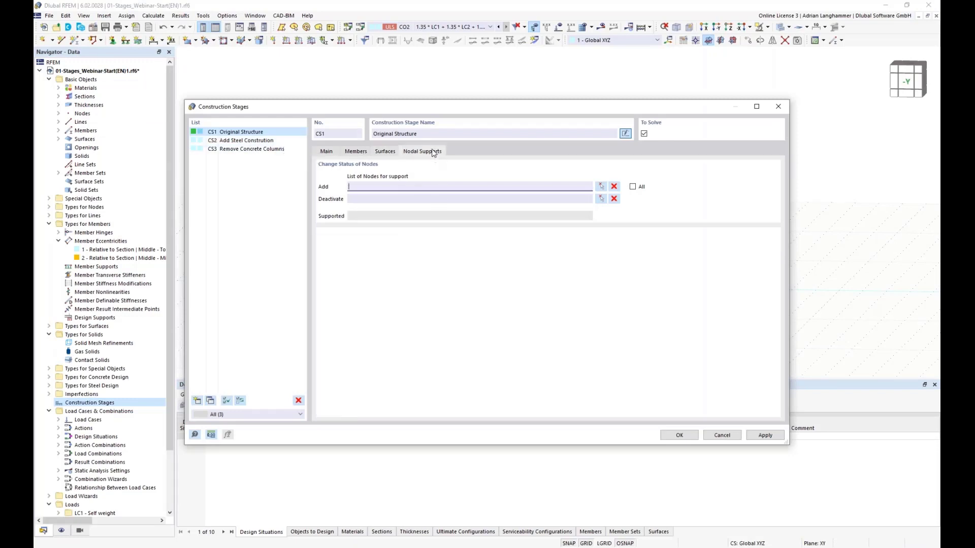
pyautogui.click(601, 187)
pyautogui.moveTo(616, 326); pyautogui.dragTo(432, 279)
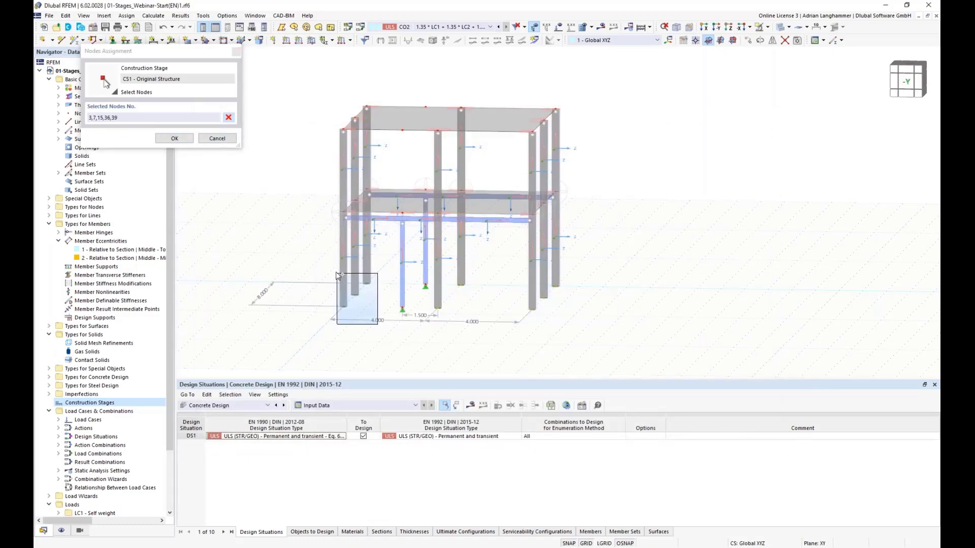
pyautogui.click(174, 138)
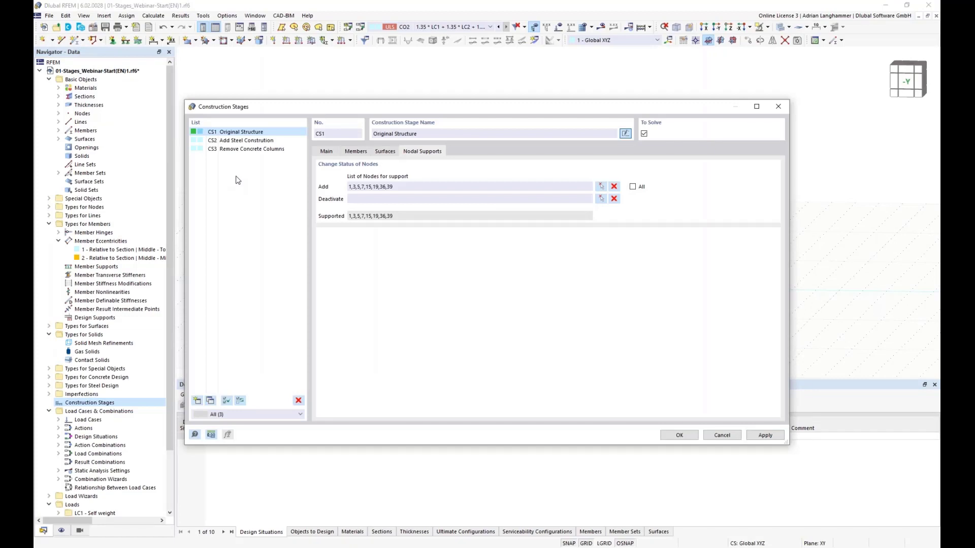
pyautogui.click(353, 152)
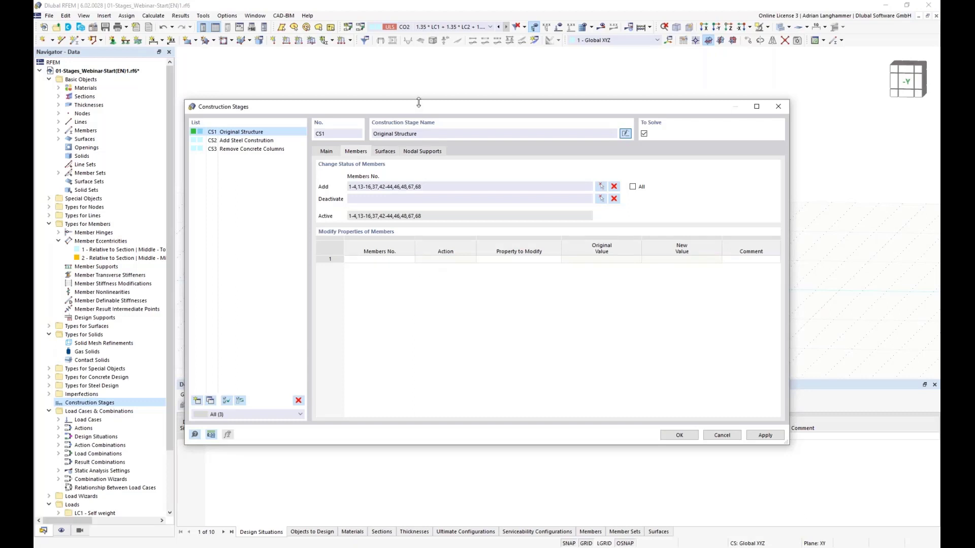
pyautogui.moveTo(420, 107); pyautogui.dragTo(421, 89)
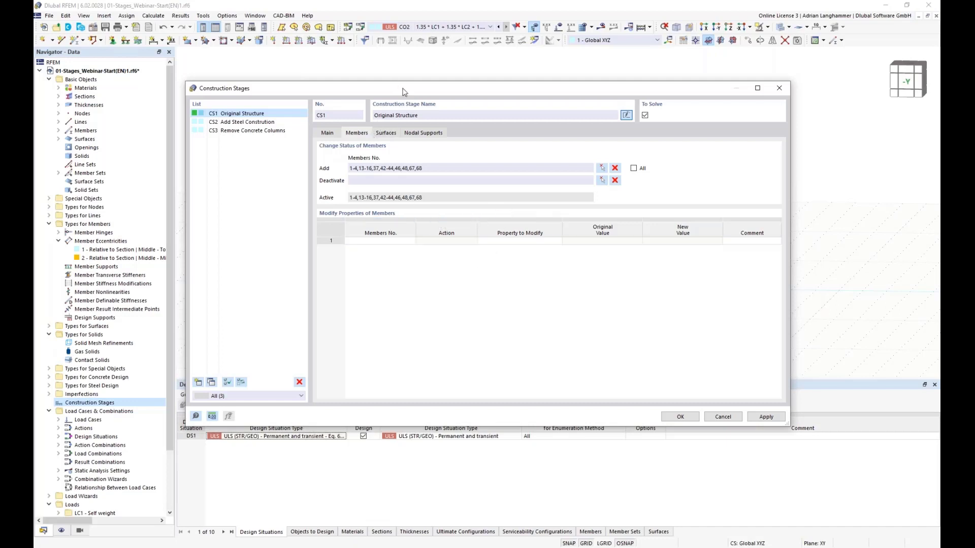
pyautogui.moveTo(404, 90); pyautogui.dragTo(410, 122)
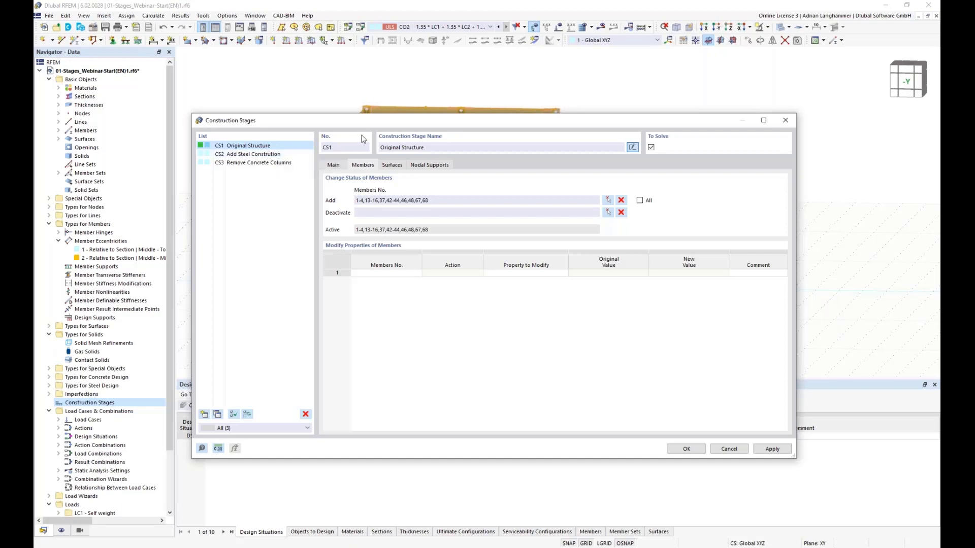
# In construction stage CS2 "Add Steel Constrution", enable changes for members, nodal supports and line hinges.
pyautogui.click(292, 156)
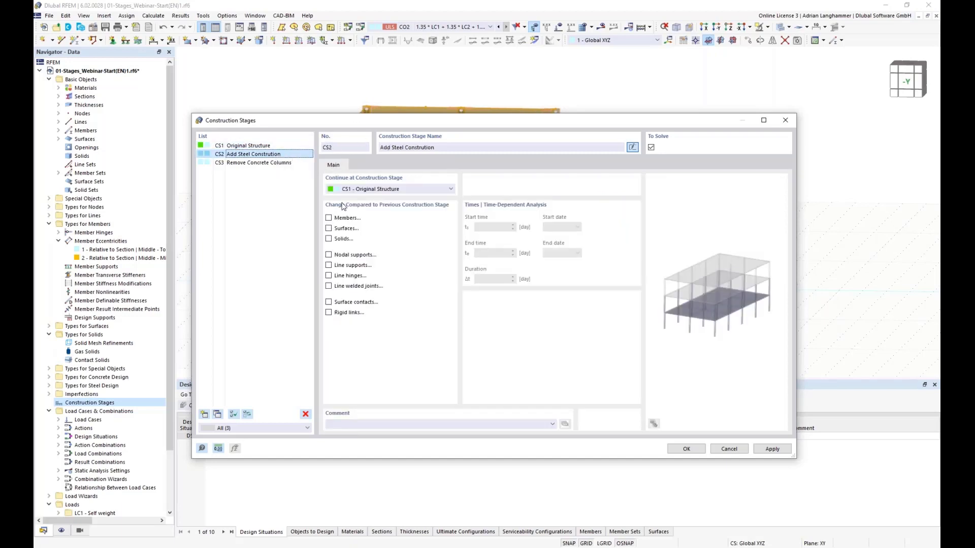
pyautogui.click(329, 218)
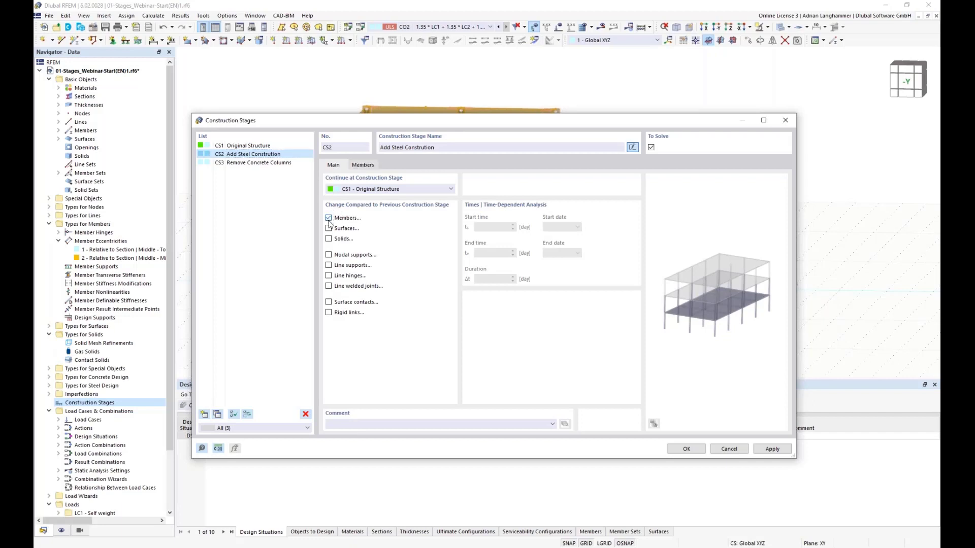
pyautogui.click(329, 255)
pyautogui.click(328, 276)
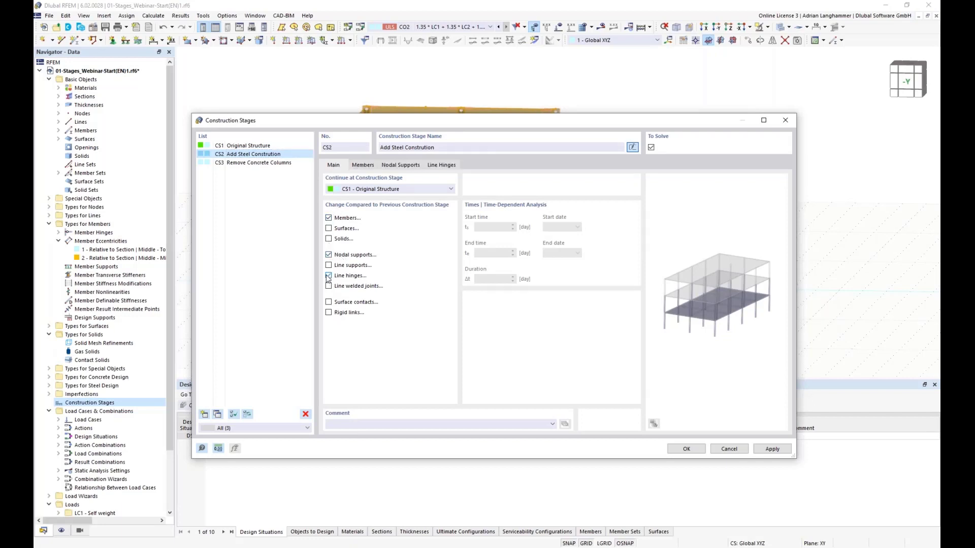
pyautogui.click(369, 165)
pyautogui.moveTo(401, 121); pyautogui.dragTo(374, 324)
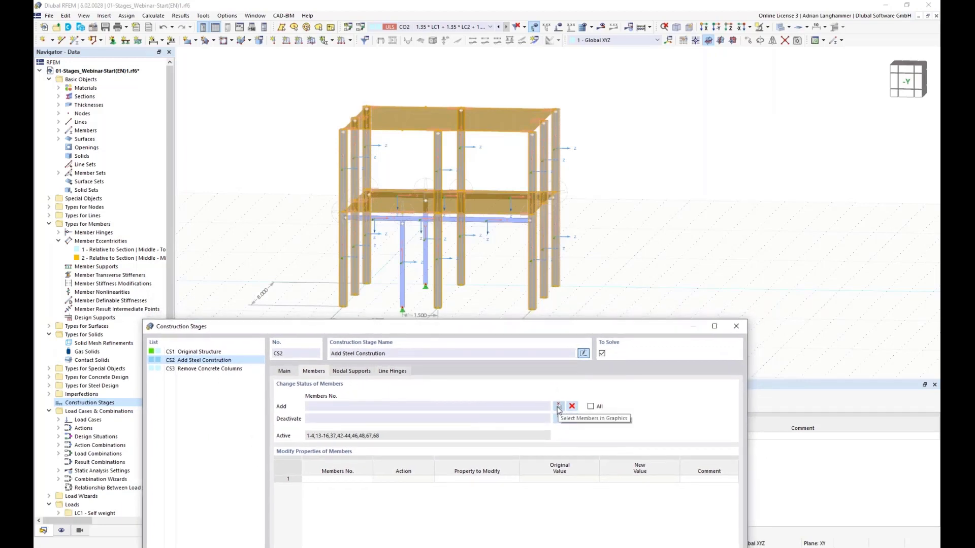
# Add only the steel edge beams and the two steel columns to CS2's members by picking them in the model.
pyautogui.click(591, 407)
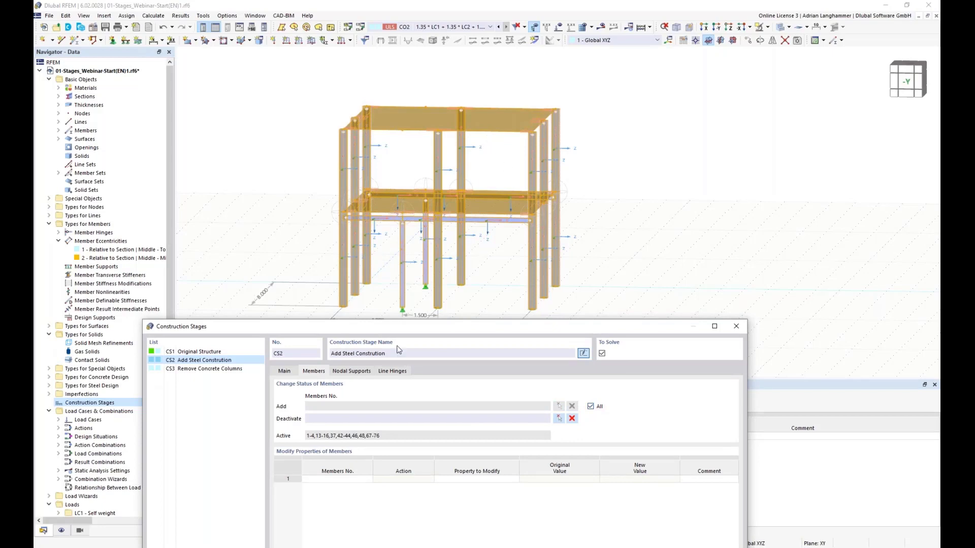
pyautogui.click(591, 406)
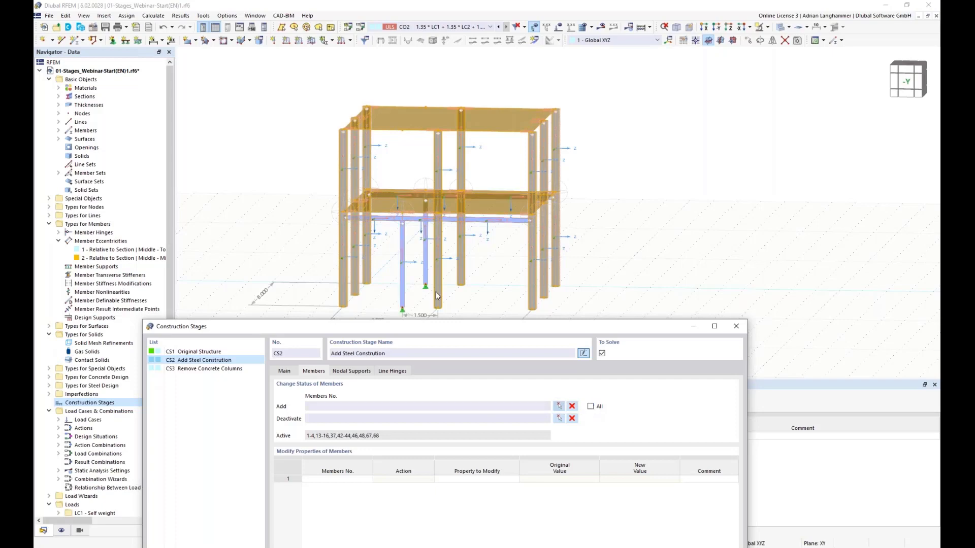
pyautogui.click(559, 406)
pyautogui.click(432, 192)
pyautogui.click(485, 195)
pyautogui.click(473, 219)
pyautogui.click(421, 219)
pyautogui.click(425, 204)
pyautogui.click(405, 237)
pyautogui.click(174, 138)
pyautogui.moveTo(360, 186); pyautogui.dragTo(345, 186)
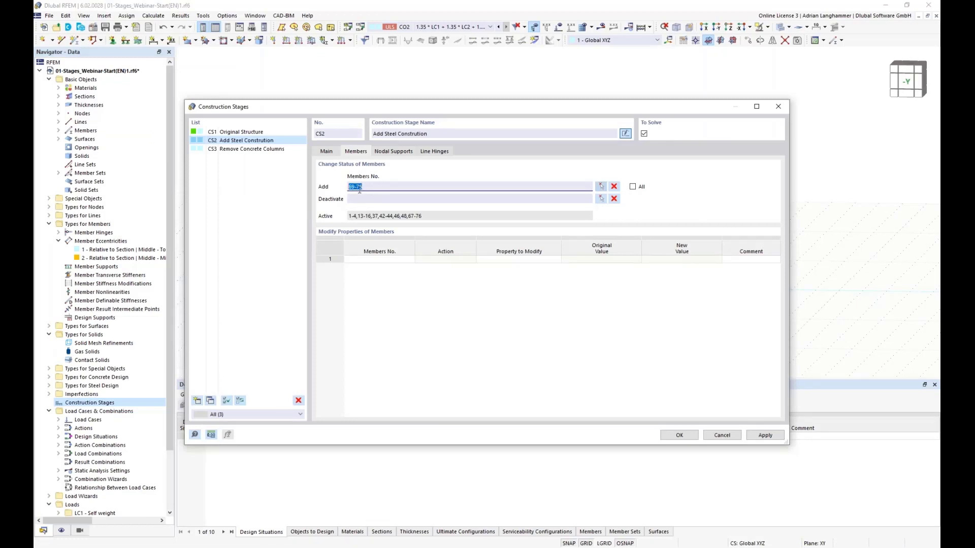
# Add the steel columns' base nodes 48 and 49 as nodal supports in construction stage CS2.
pyautogui.click(405, 153)
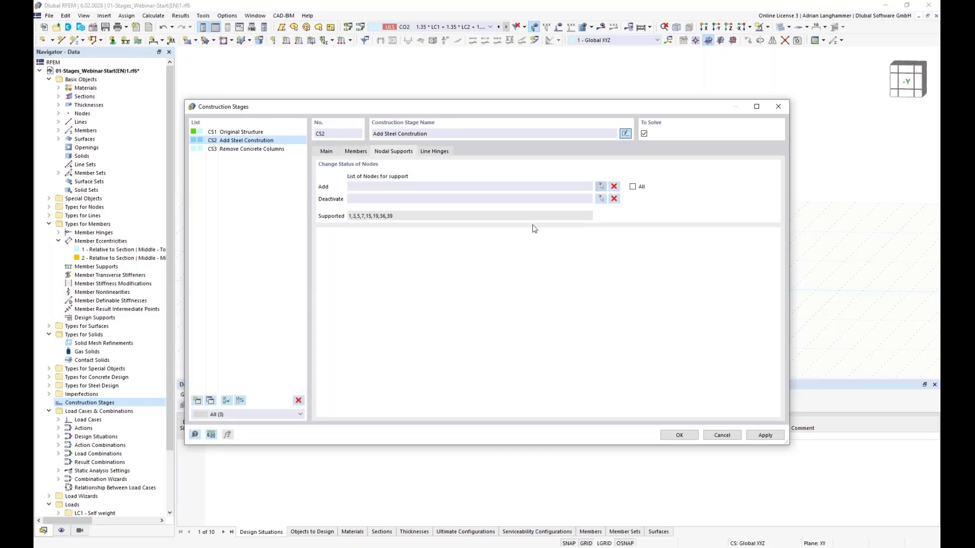
pyautogui.click(601, 187)
pyautogui.moveTo(409, 321); pyautogui.dragTo(432, 343)
pyautogui.click(175, 139)
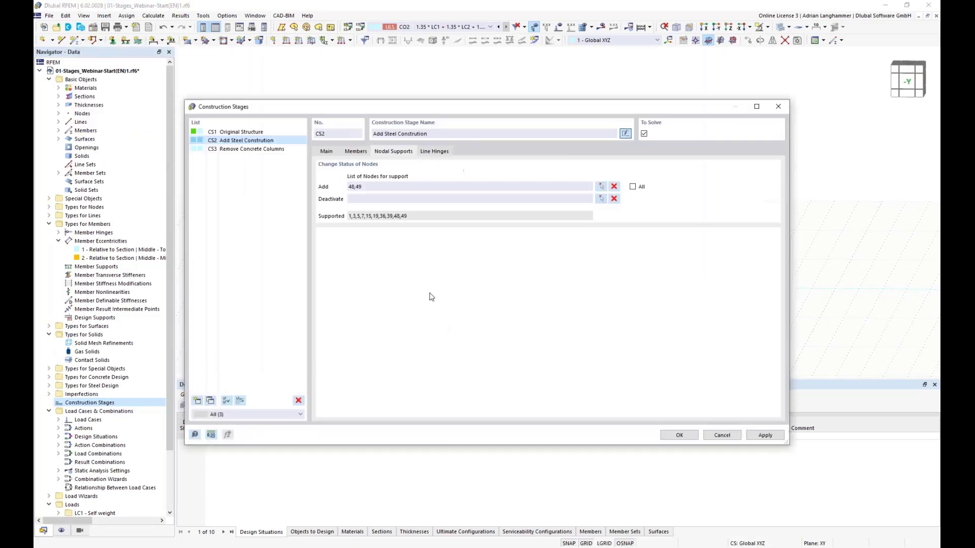
# Add all line hinge assignments to construction stage CS2.
pyautogui.click(434, 151)
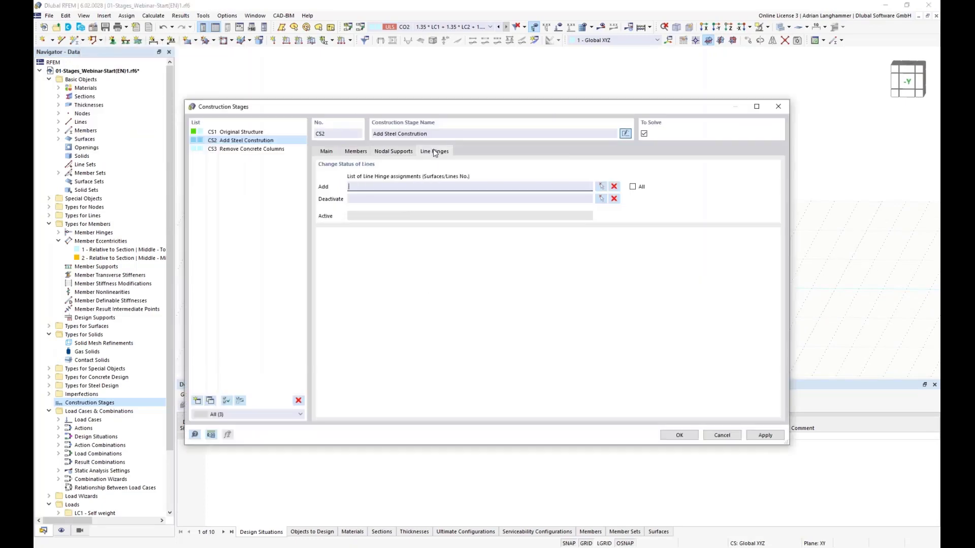
pyautogui.moveTo(468, 100); pyautogui.dragTo(430, 143)
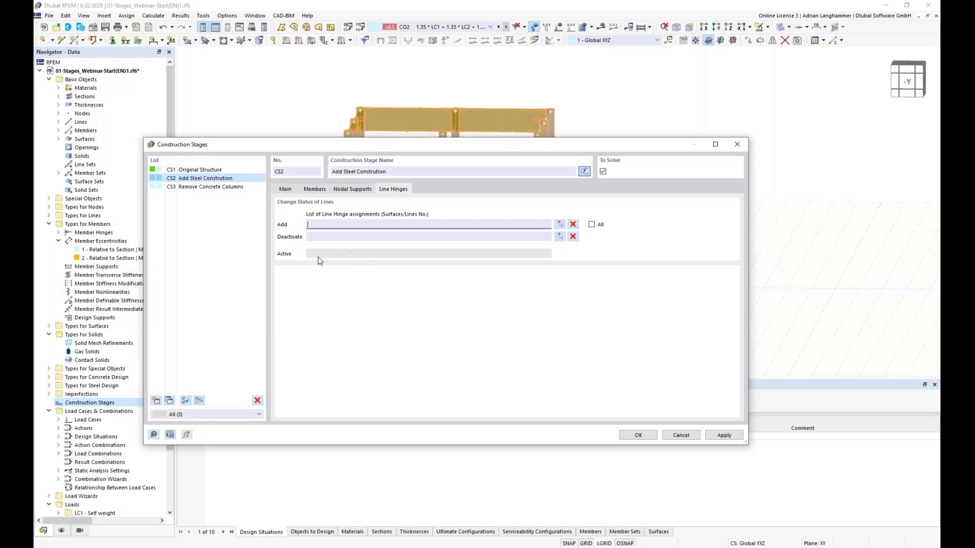
pyautogui.click(592, 224)
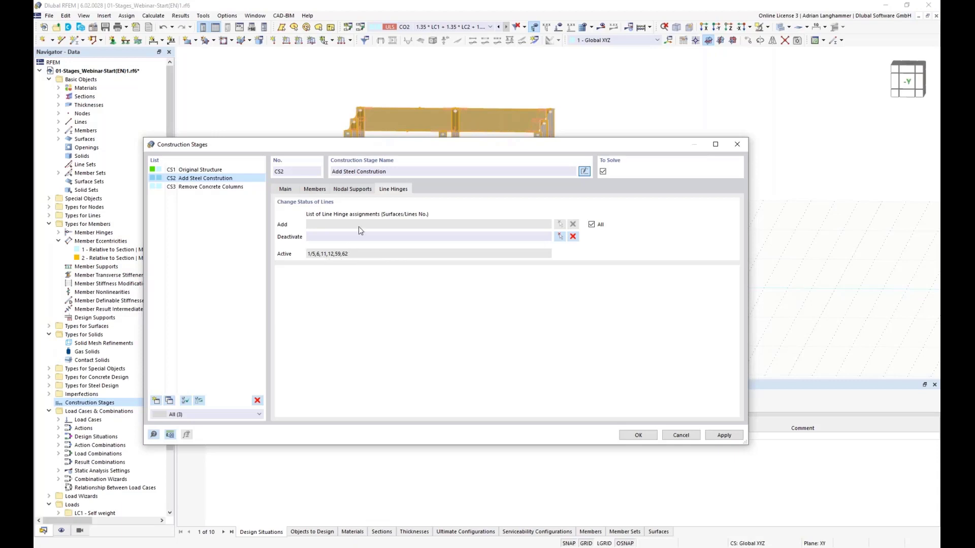
pyautogui.moveTo(380, 150); pyautogui.dragTo(441, 160)
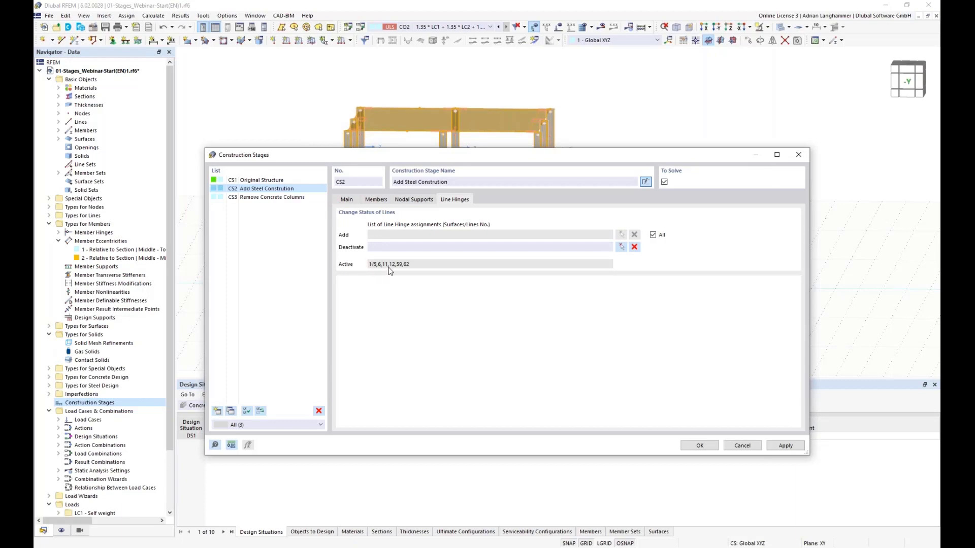
pyautogui.moveTo(501, 155); pyautogui.dragTo(478, 256)
# In construction stage CS3 "Remove Concrete Columns", enable member changes and deactivate the two middle ground-floor concrete columns, members 67 and 68.
pyautogui.click(289, 299)
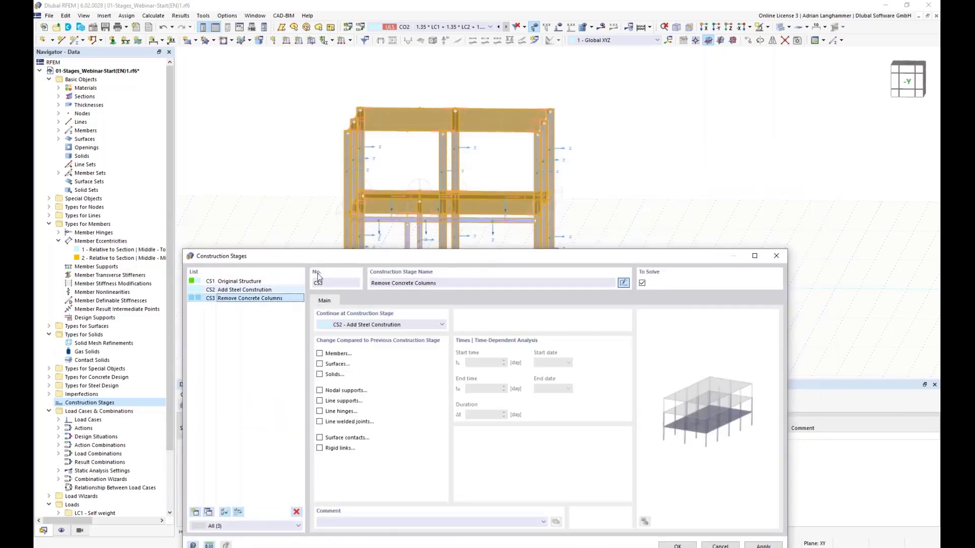
pyautogui.moveTo(392, 255); pyautogui.dragTo(370, 142)
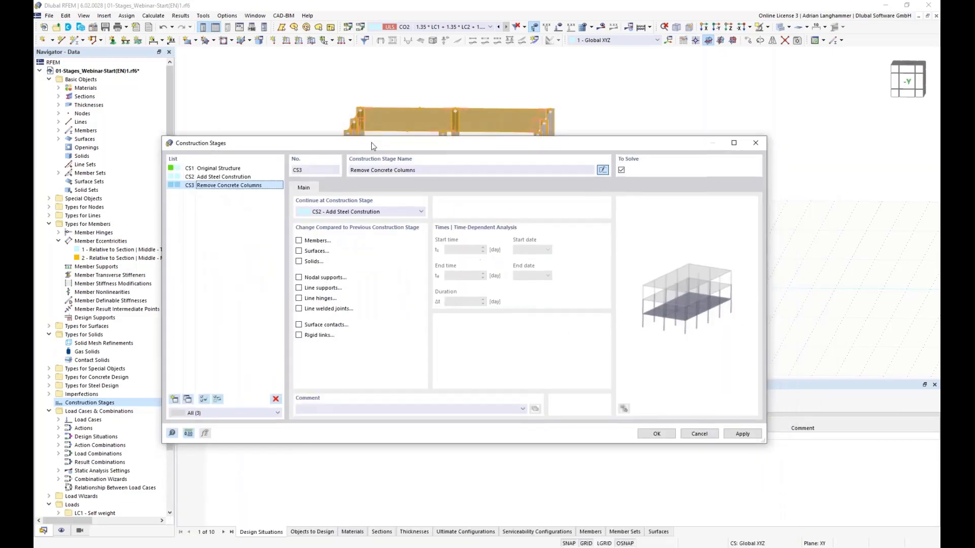
pyautogui.click(300, 241)
pyautogui.click(332, 188)
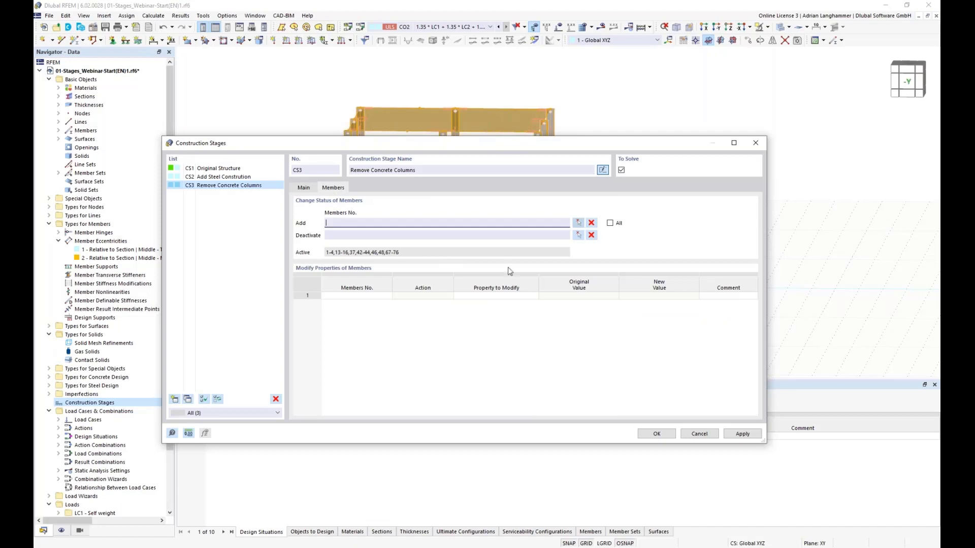
pyautogui.click(578, 236)
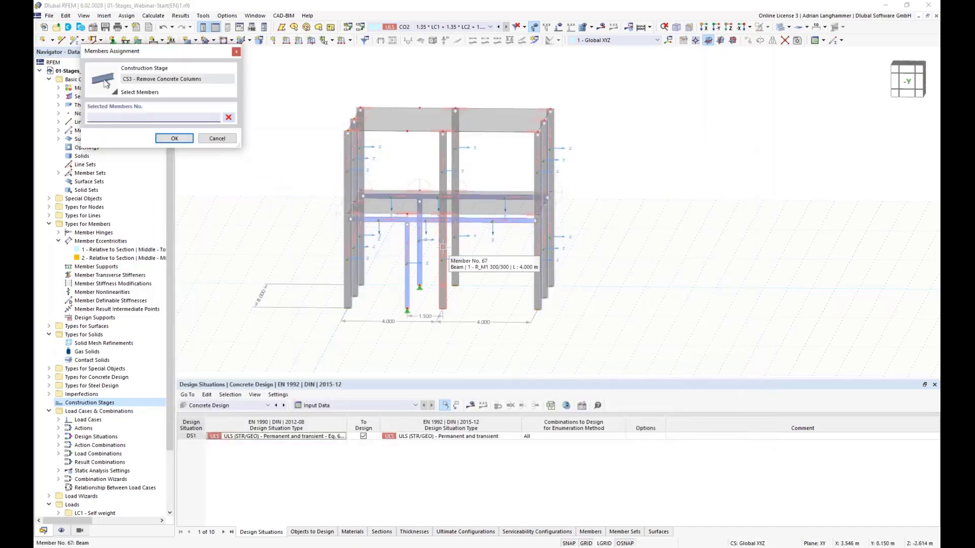
pyautogui.click(443, 247)
pyautogui.click(453, 242)
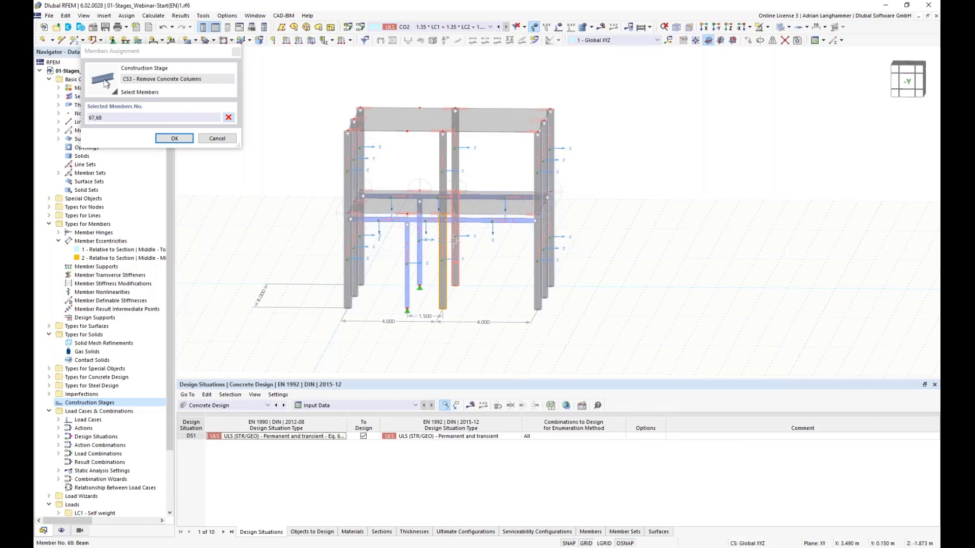
pyautogui.click(173, 138)
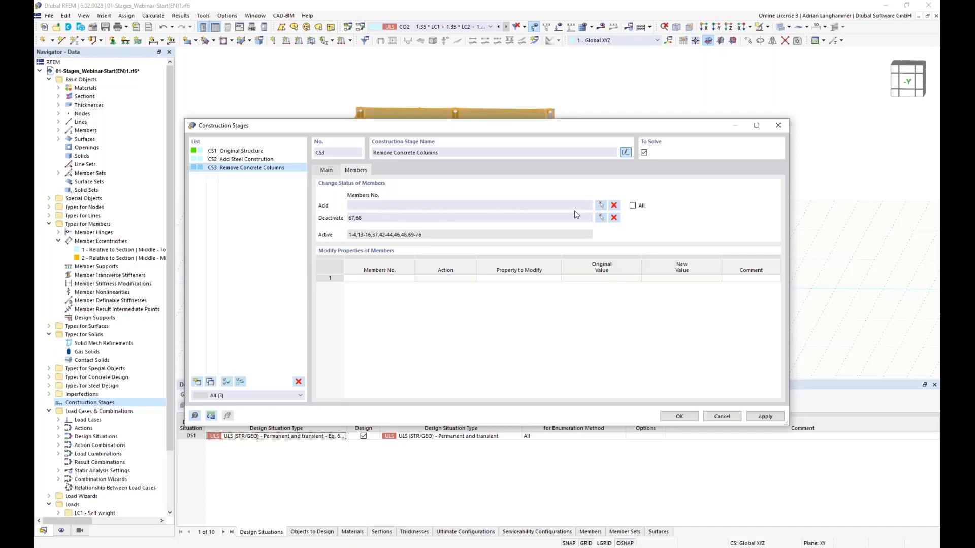
pyautogui.click(600, 205)
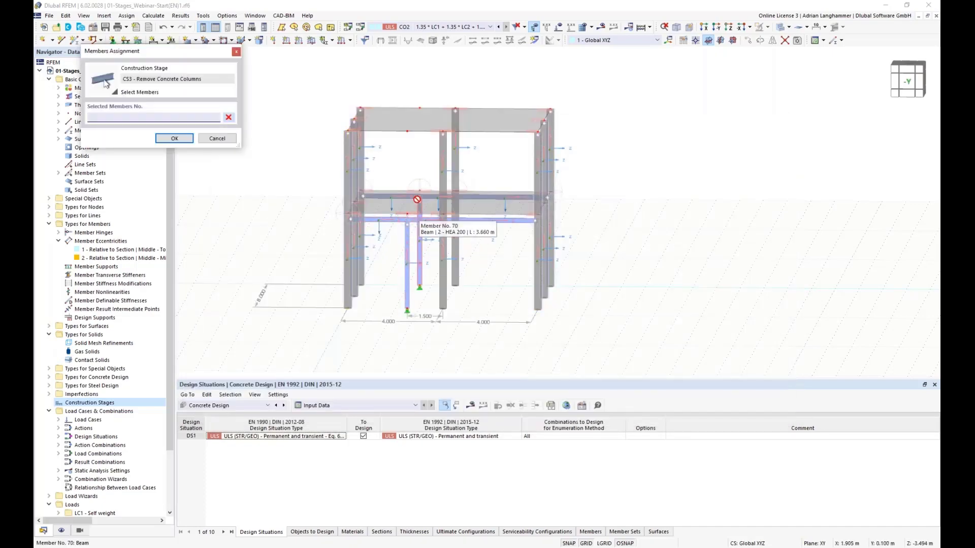
pyautogui.moveTo(404, 160); pyautogui.dragTo(389, 157, button='middle')
pyautogui.scroll(3, 377, 178)
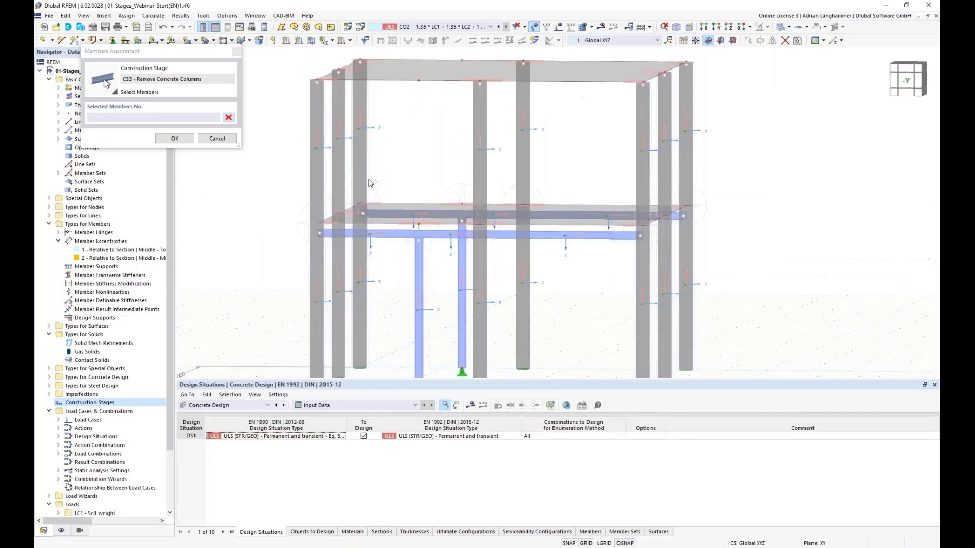
pyautogui.scroll(-2, 374, 177)
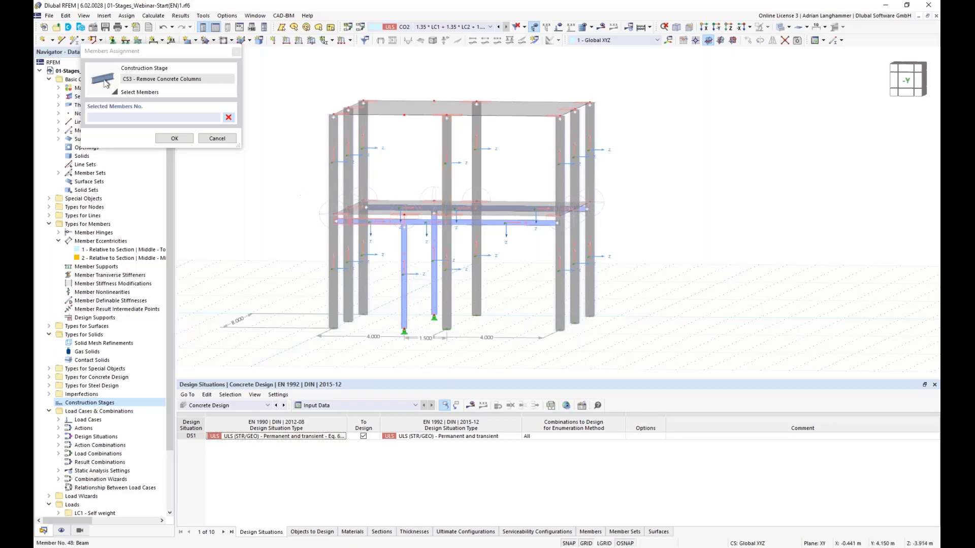
pyautogui.press('Return')
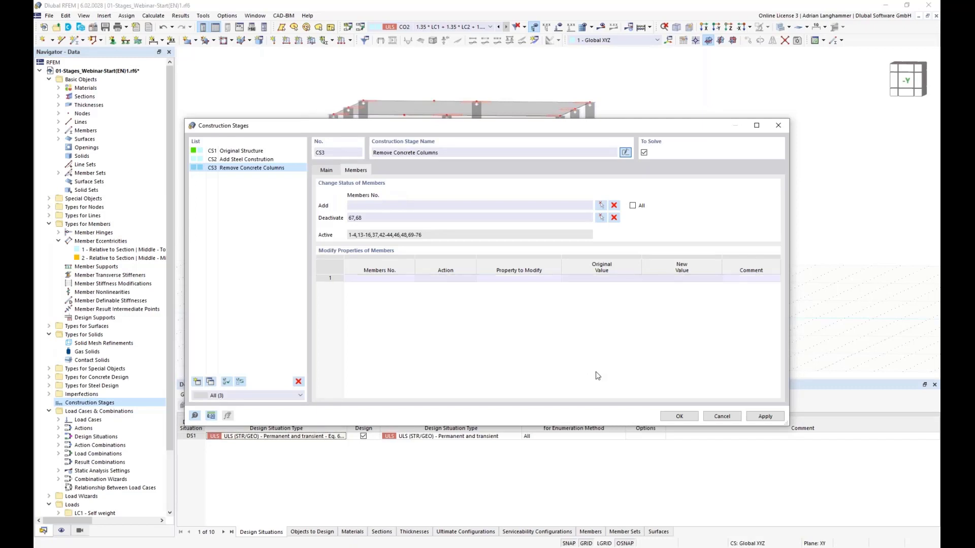
# Accept the construction stage definitions and return to the model.
pyautogui.moveTo(373, 126); pyautogui.dragTo(390, 95)
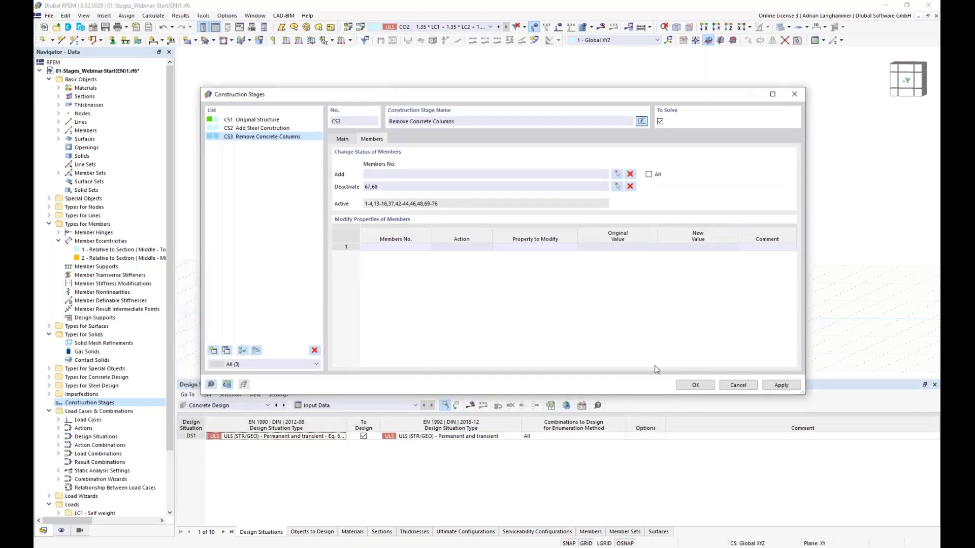
pyautogui.click(693, 385)
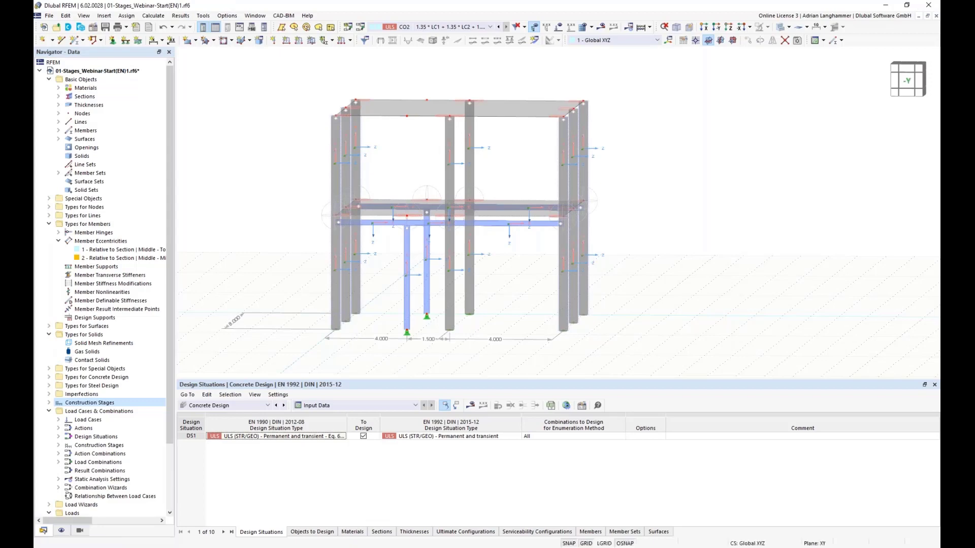
# Display the model in construction stages CS1, CS2 and CS3 one after another, ending back at CS1 "Original Structure".
pyautogui.click(490, 27)
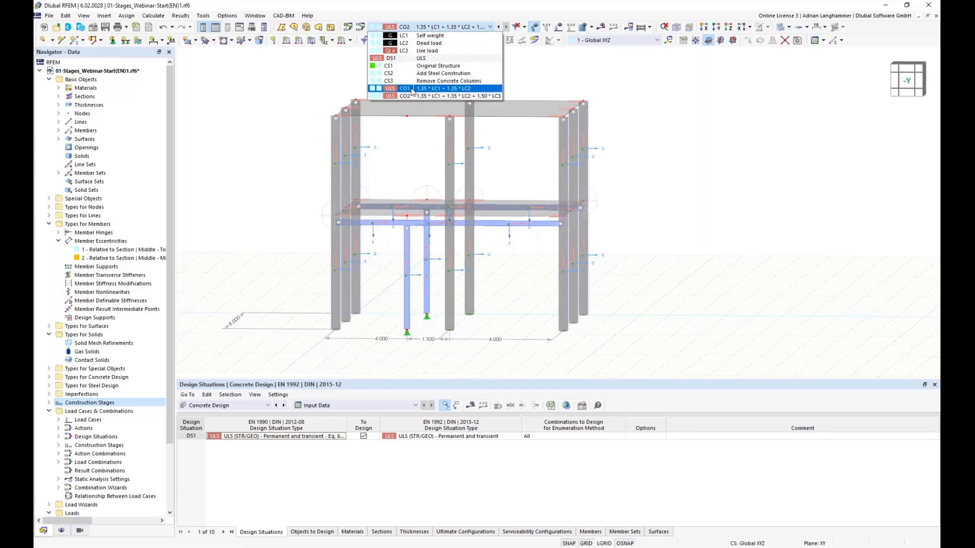
pyautogui.click(395, 66)
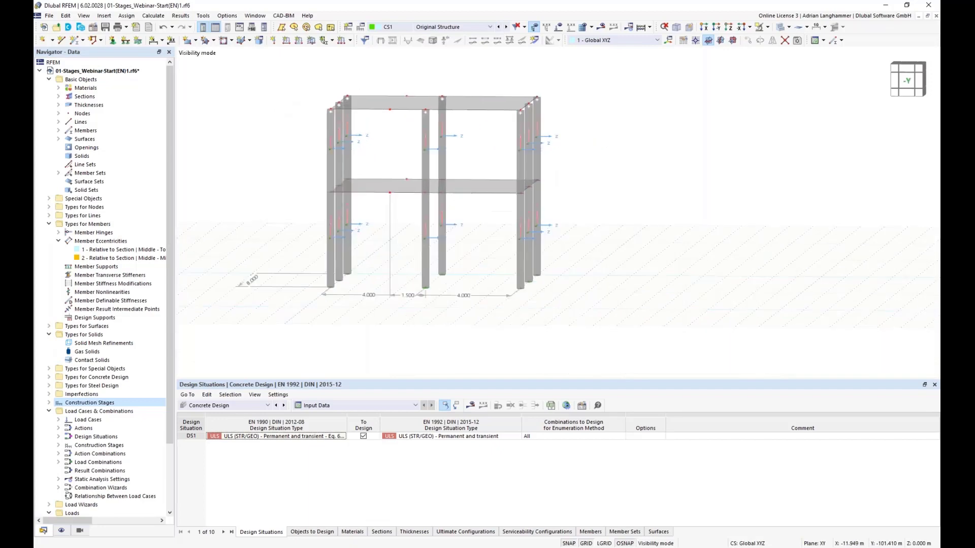
pyautogui.scroll(-2, 286, 104)
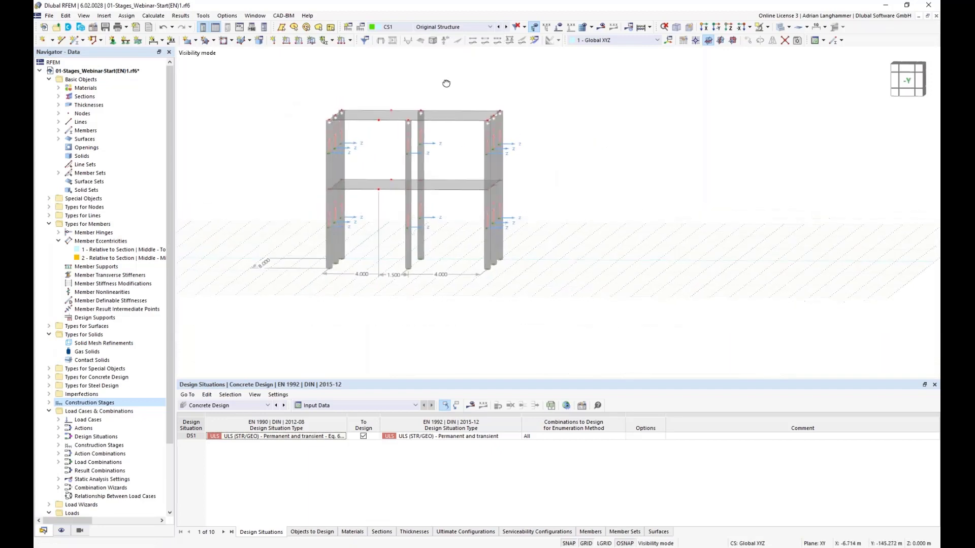
pyautogui.click(506, 27)
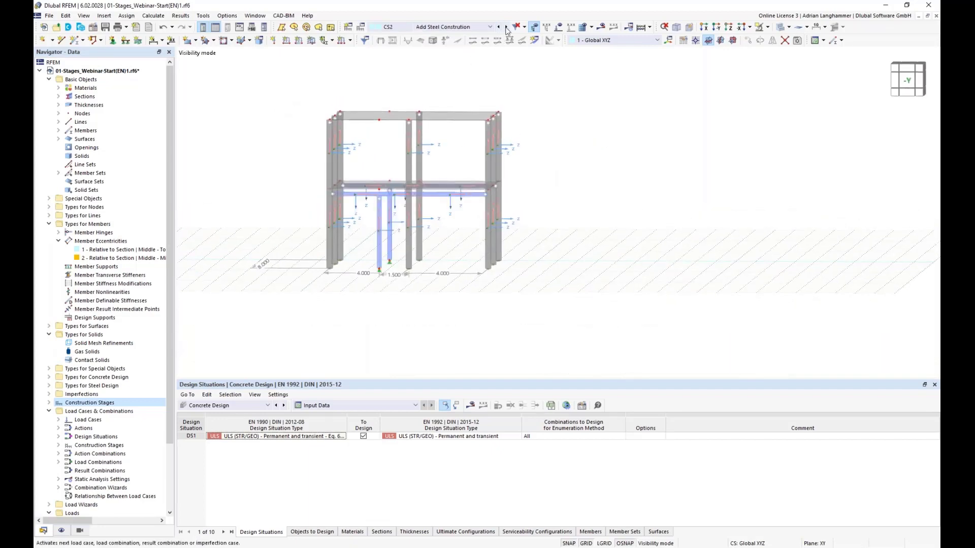
pyautogui.click(506, 27)
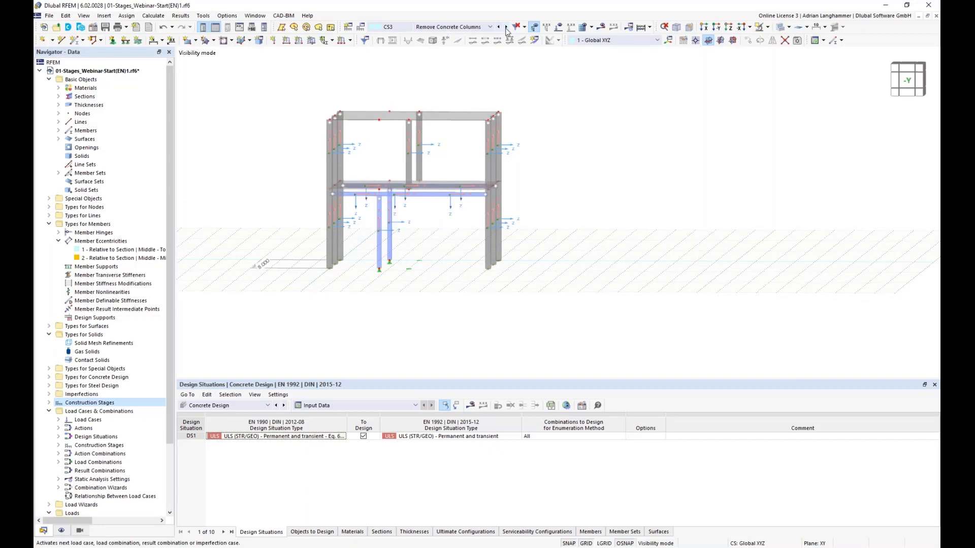
pyautogui.click(499, 27)
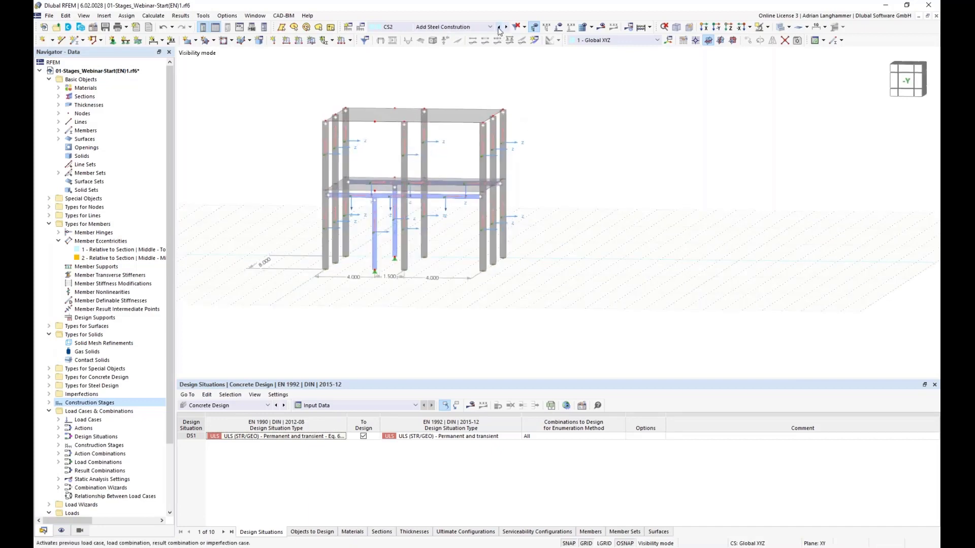
pyautogui.click(499, 27)
pyautogui.keyDown('ctrl'); pyautogui.moveTo(598, 133); pyautogui.dragTo(593, 143, button='middle'); pyautogui.keyUp('ctrl')
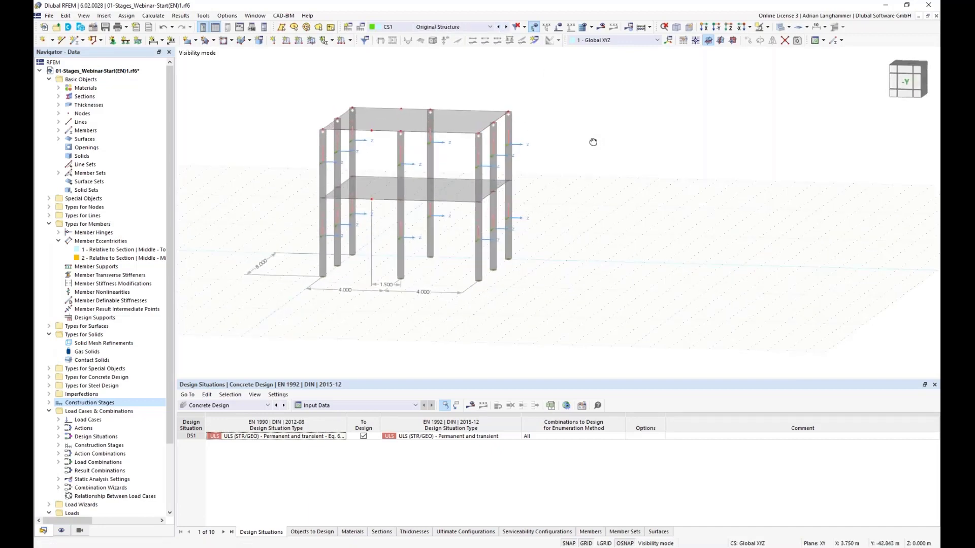
pyautogui.scroll(1, 593, 142)
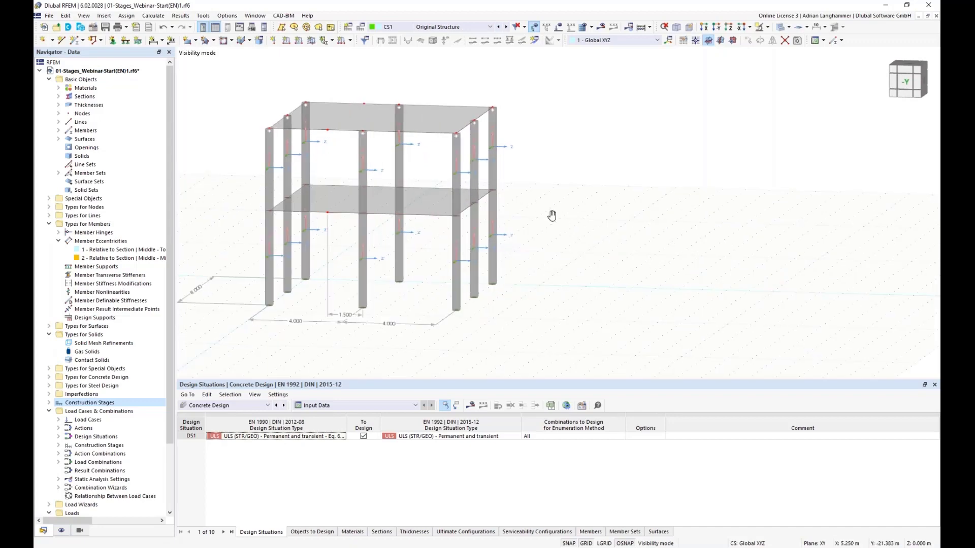
pyautogui.moveTo(552, 216); pyautogui.dragTo(572, 215, button='middle')
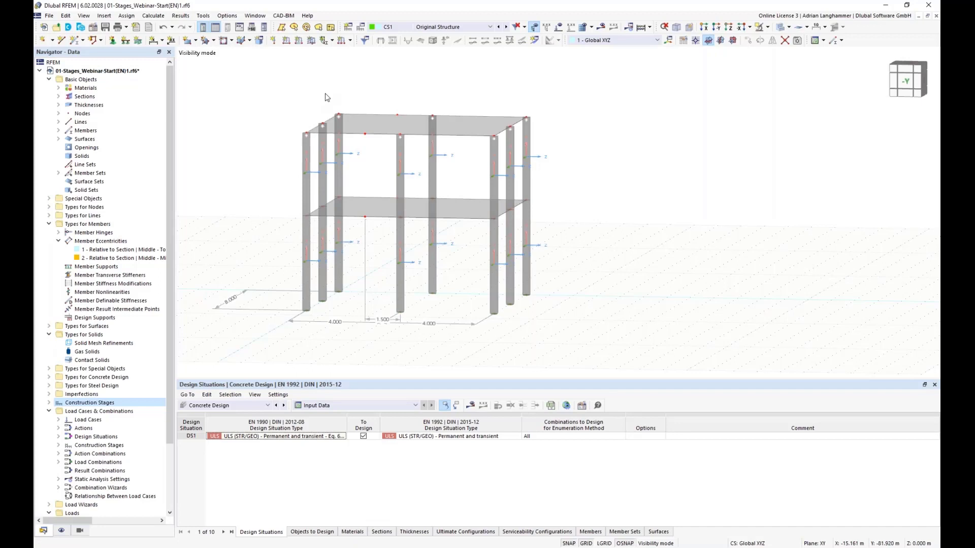
# Examine the main settings of construction stage CS1 "Original Structure" in Load Cases & Combinations.
pyautogui.click(58, 446)
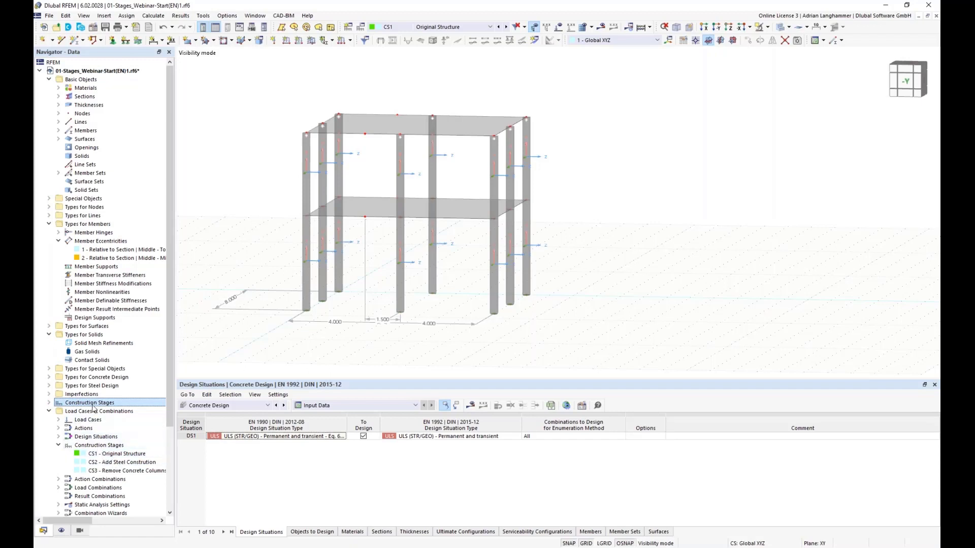
pyautogui.click(97, 455)
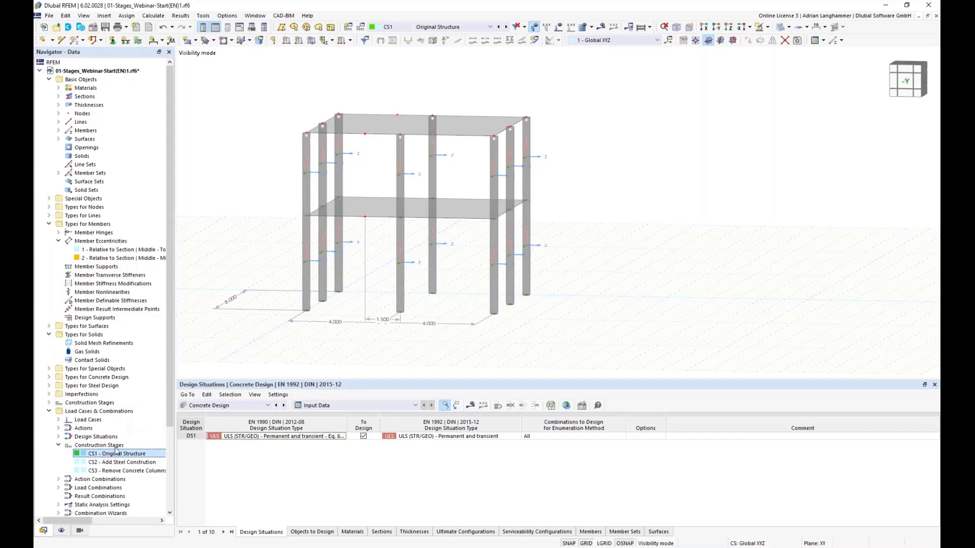
pyautogui.doubleClick(119, 456)
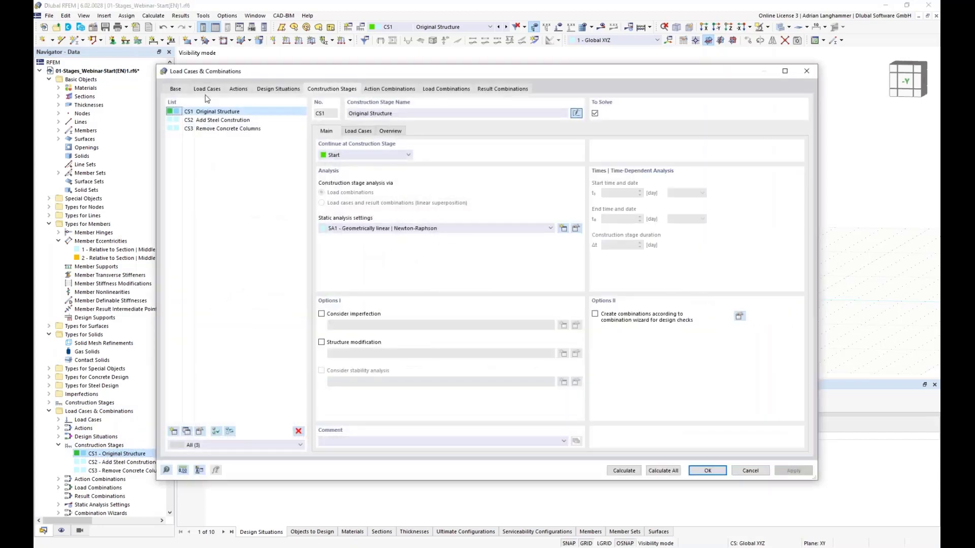
pyautogui.click(806, 73)
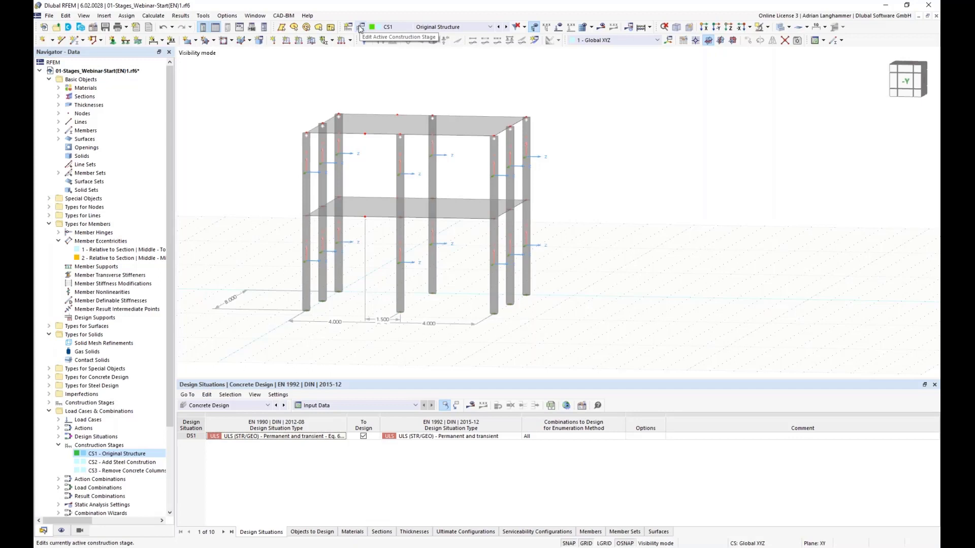
# In the load case settings of CS1 "Original Structure", select LC1 Self weight, LC2 Dead load and LC3 Live load for assignment and accept.
pyautogui.click(360, 28)
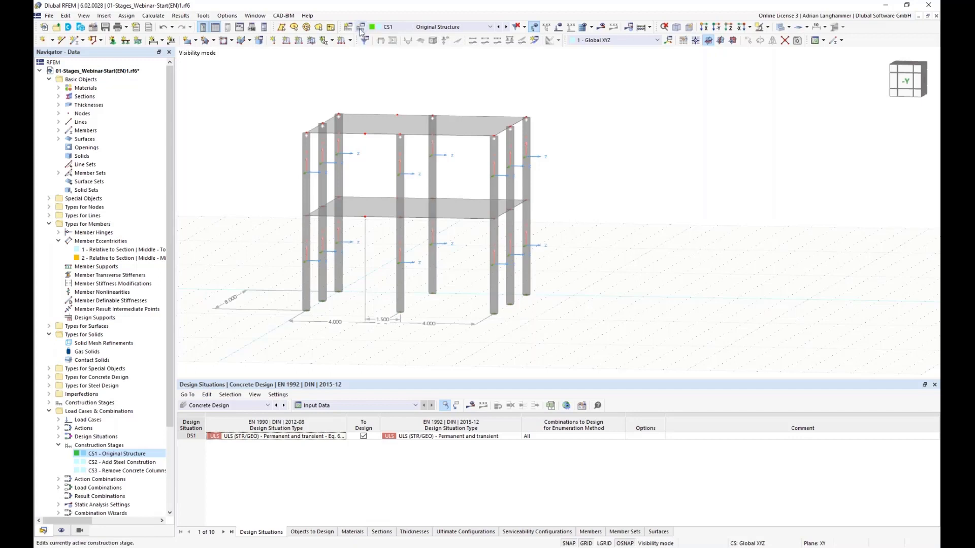
pyautogui.click(406, 27)
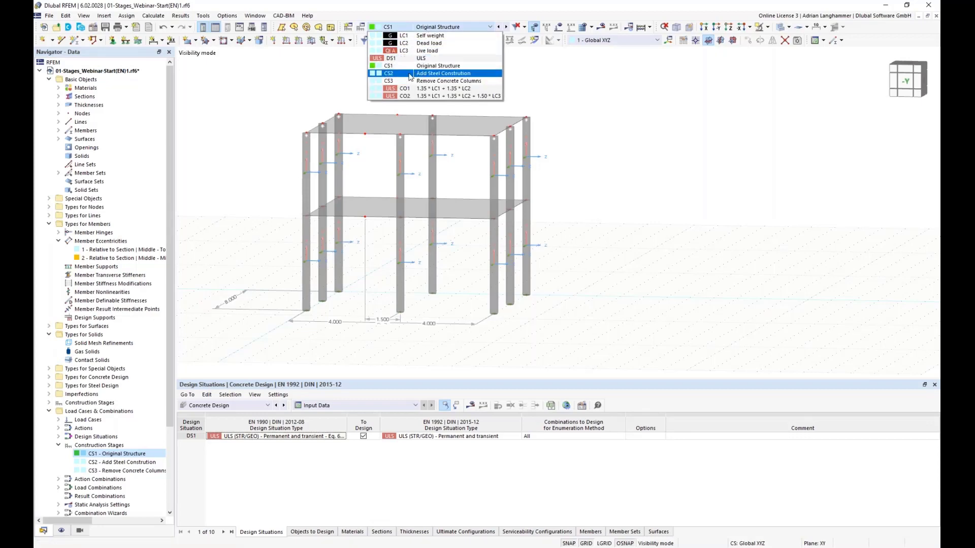
pyautogui.click(438, 65)
pyautogui.click(361, 28)
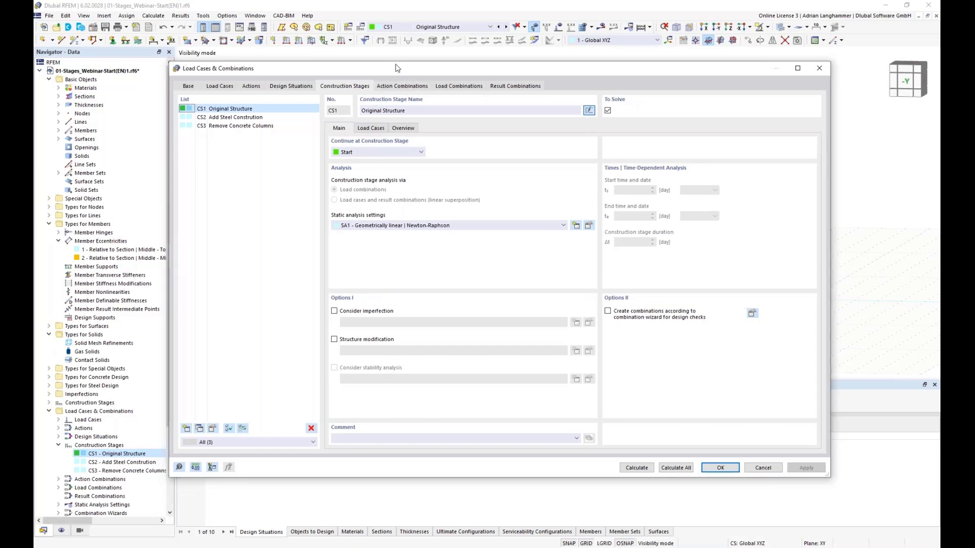
pyautogui.moveTo(392, 65); pyautogui.dragTo(389, 57)
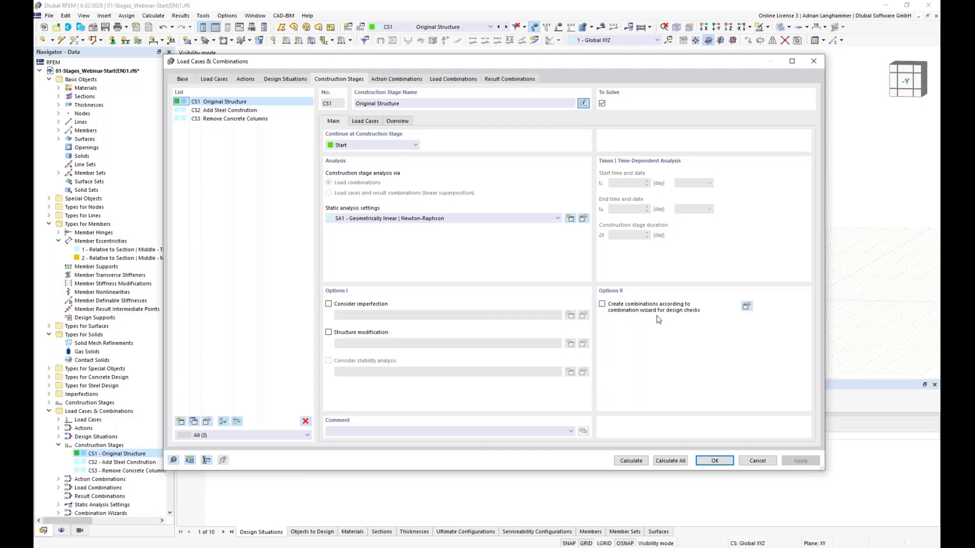
pyautogui.click(361, 123)
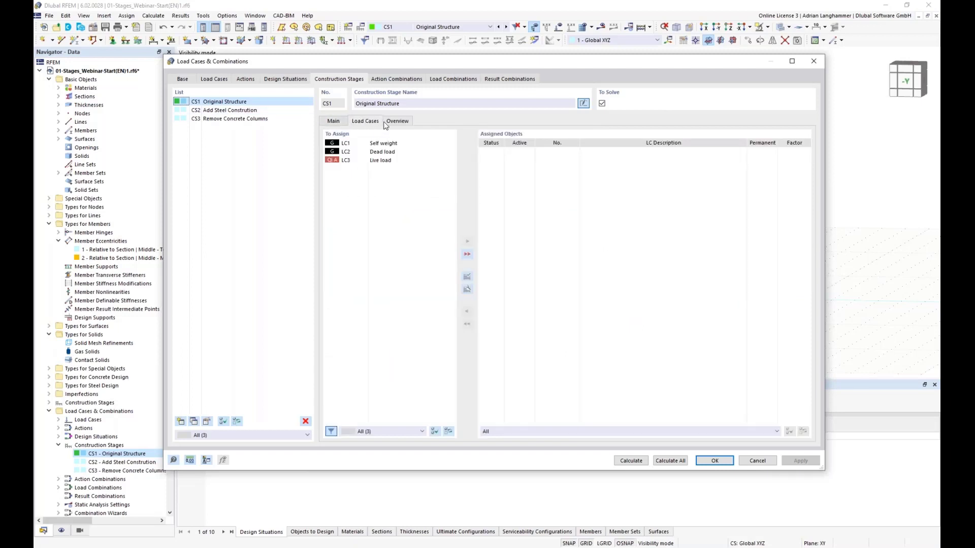
pyautogui.moveTo(372, 67); pyautogui.dragTo(383, 68)
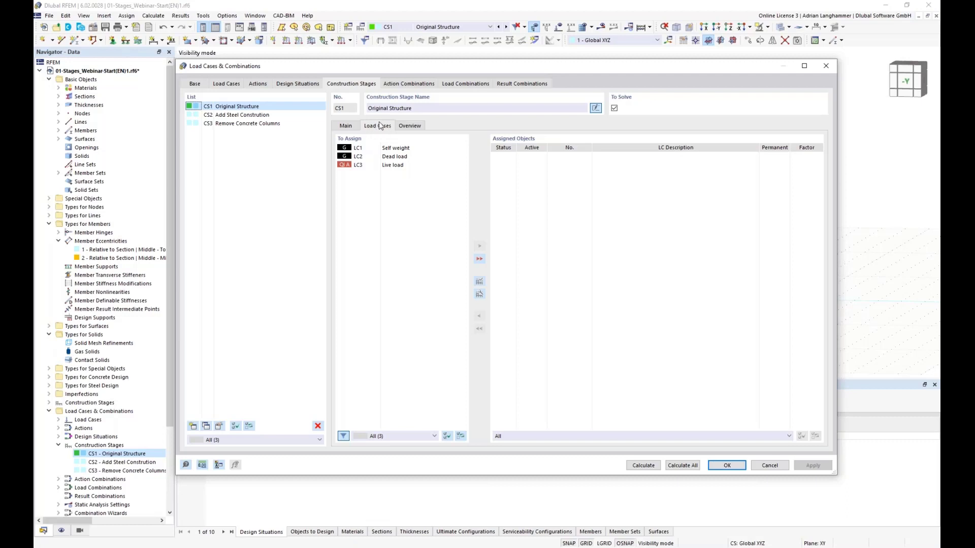
pyautogui.click(382, 149)
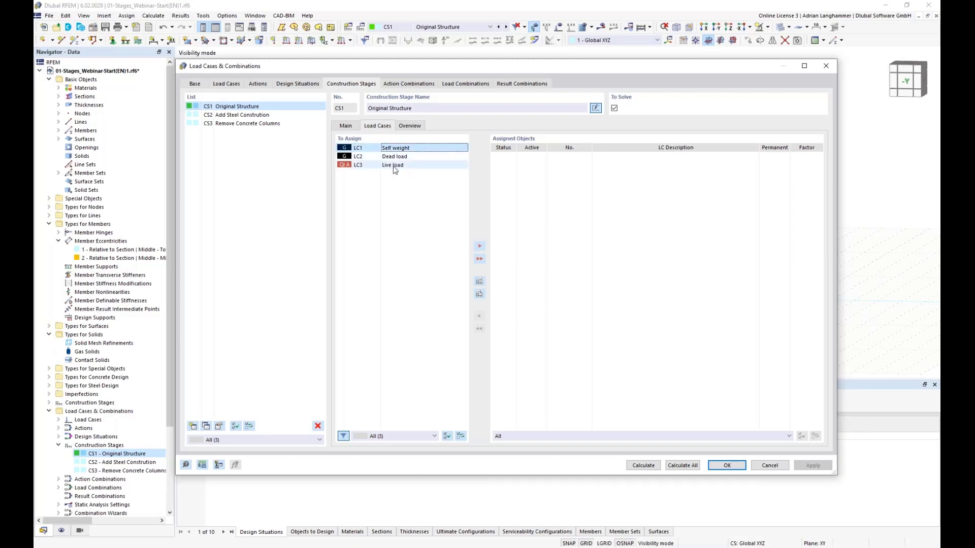
pyautogui.keyDown('shift'); pyautogui.click(395, 166); pyautogui.keyUp('shift')
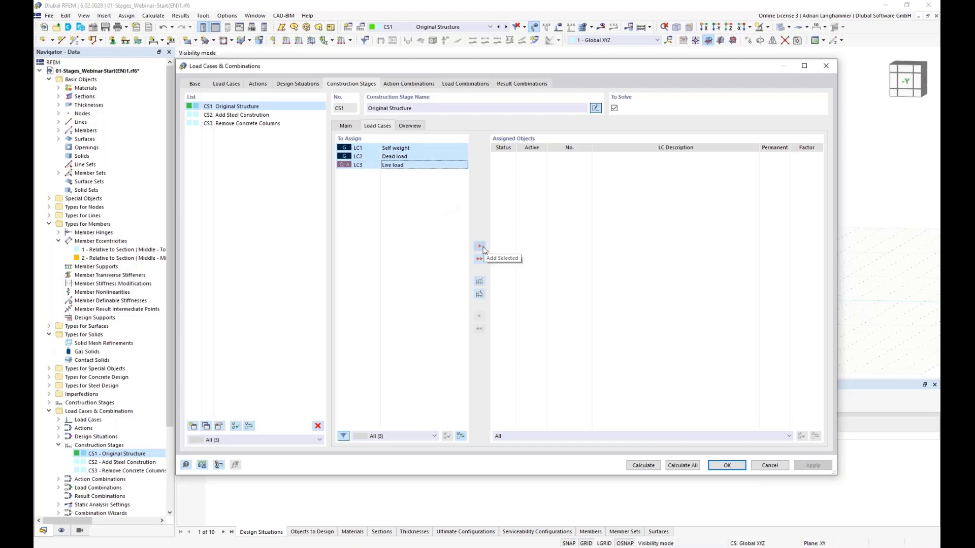
pyautogui.click(737, 467)
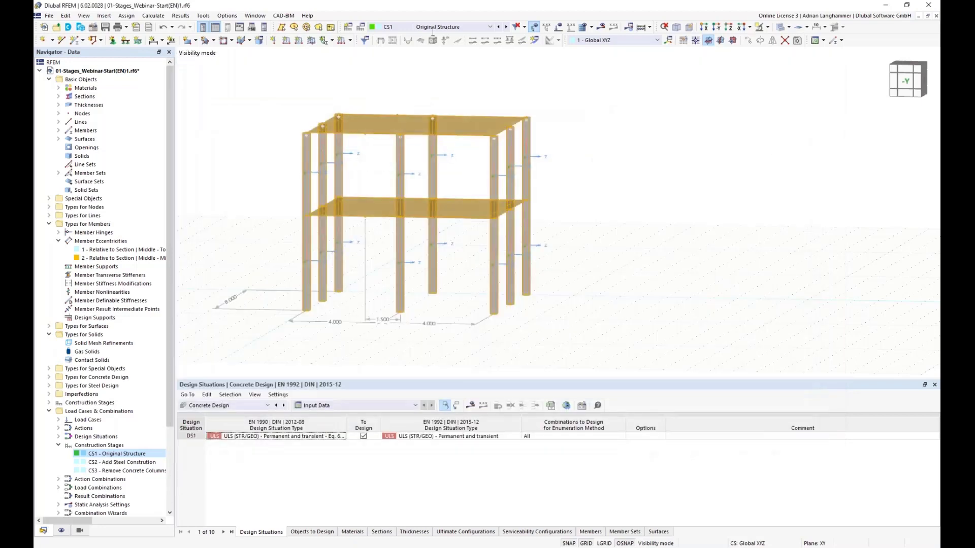
# Display load cases LC1 Self weight, LC2 Dead load and LC3 Live load on the model in turn.
pyautogui.click(433, 30)
pyautogui.click(457, 67)
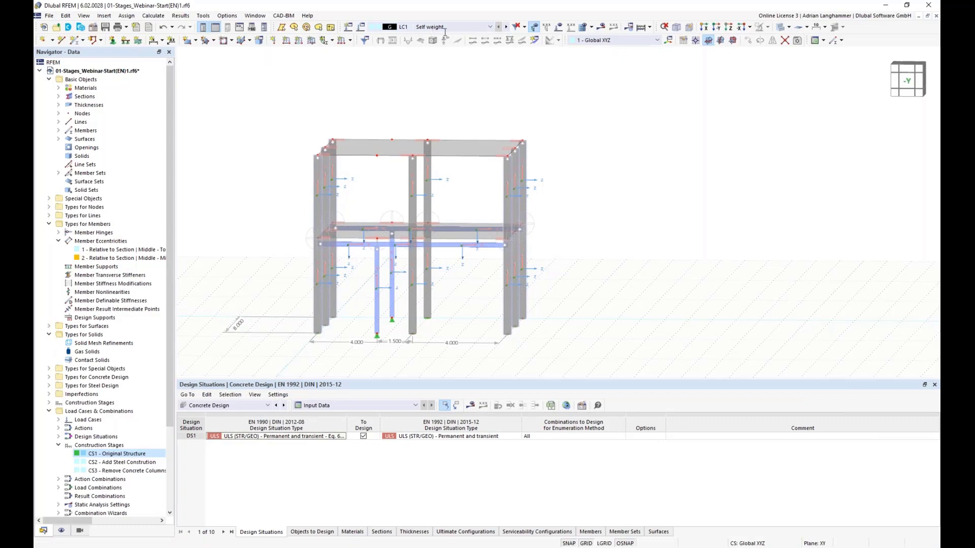
pyautogui.click(506, 26)
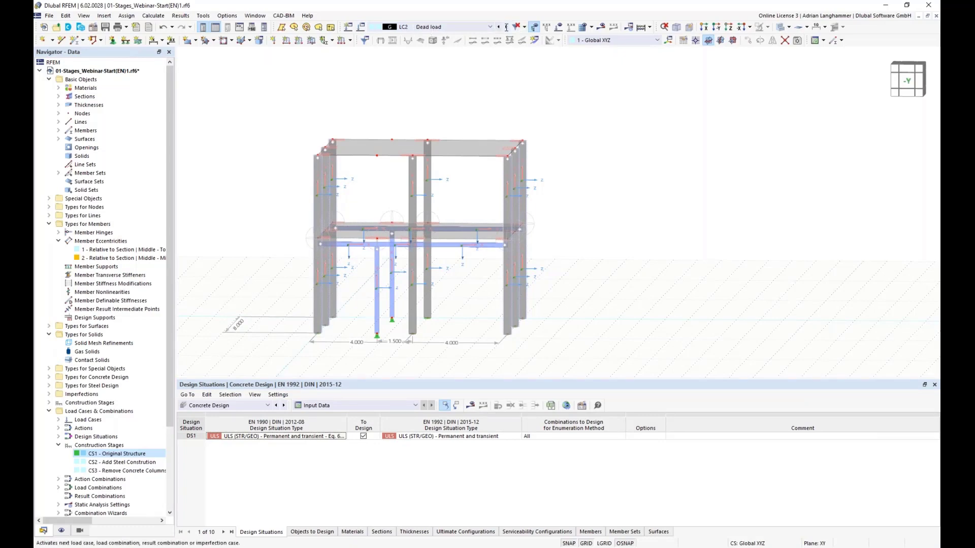
pyautogui.click(505, 27)
pyautogui.keyDown('ctrl'); pyautogui.moveTo(584, 183); pyautogui.dragTo(624, 190, button='middle'); pyautogui.keyUp('ctrl')
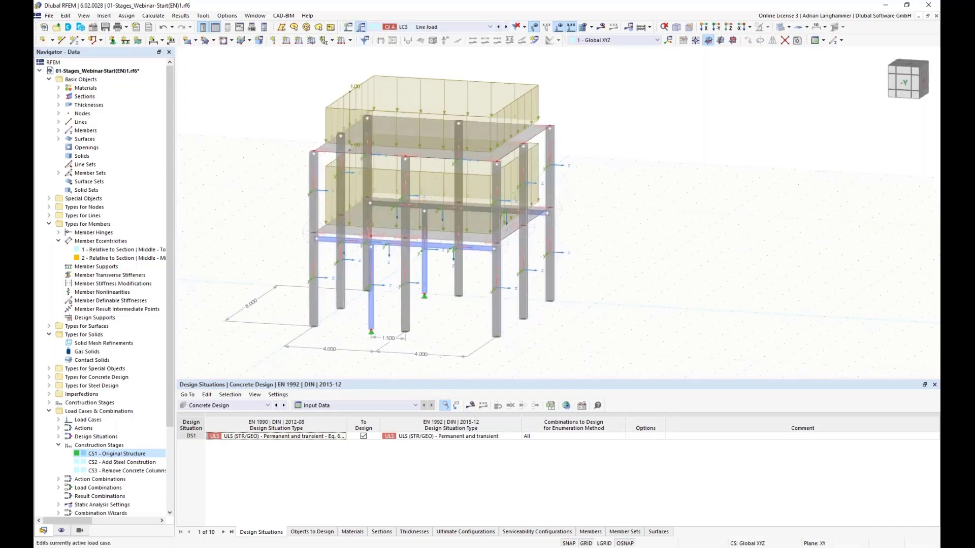
# Open the settings of the active load case LC3 Live load.
pyautogui.click(361, 27)
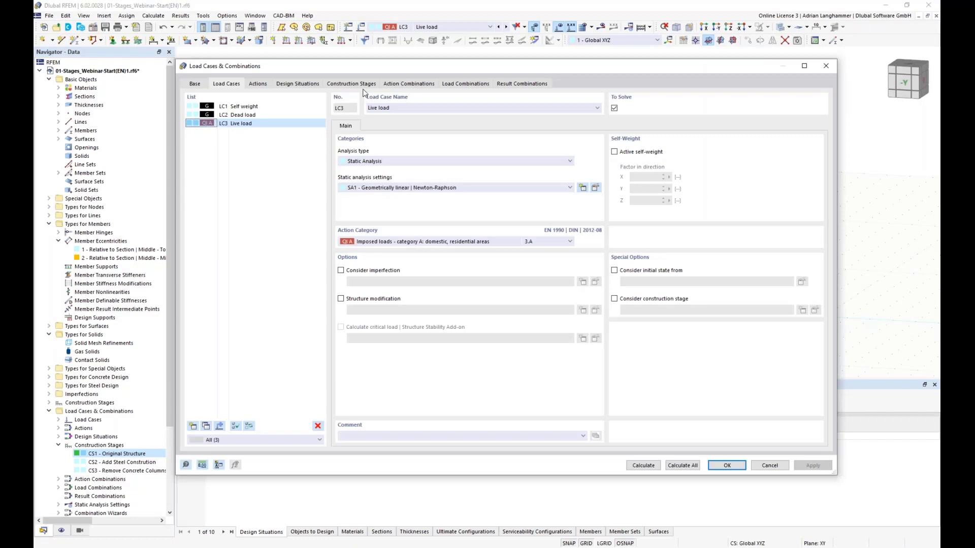
# Assign load cases LC1 Self weight, LC2 Dead load and LC3 Live load to construction stage CS1 Original Structure.
pyautogui.click(365, 85)
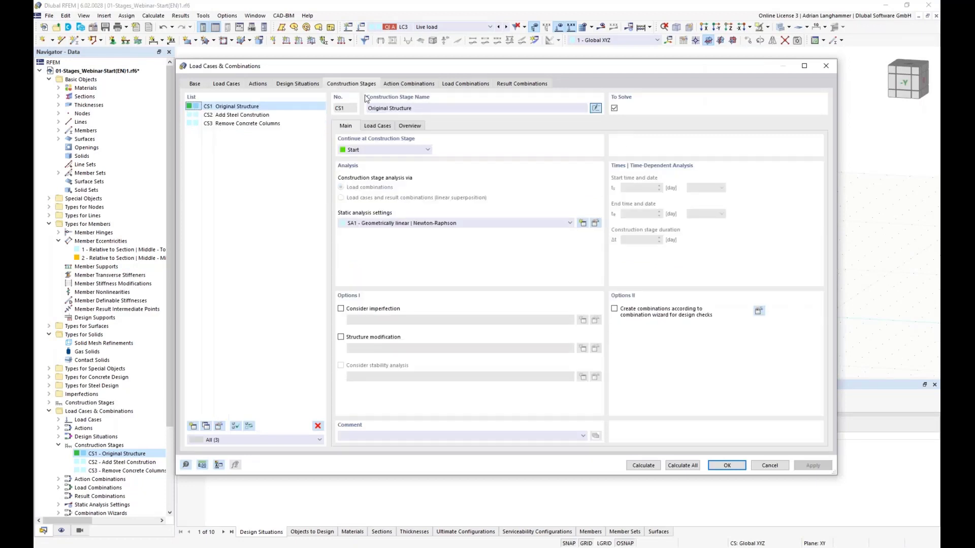
pyautogui.click(378, 126)
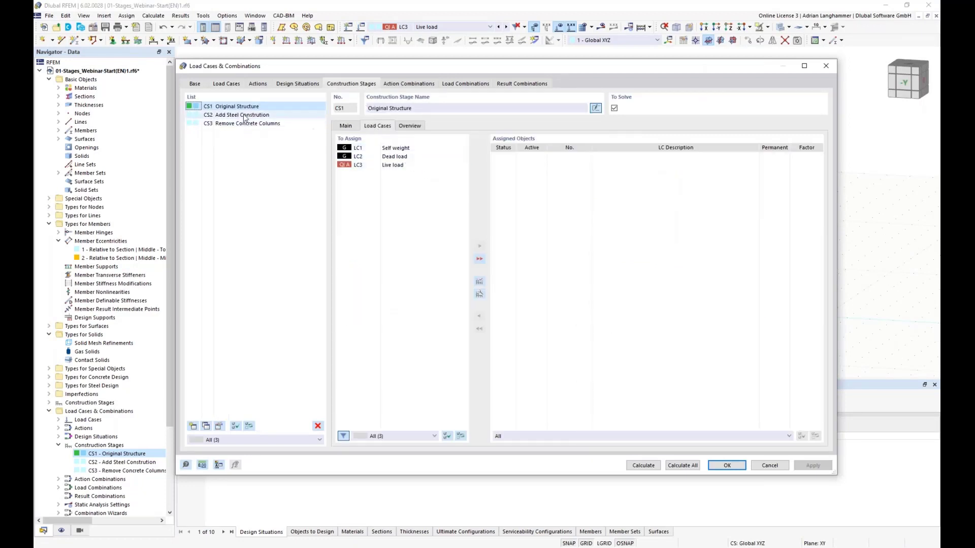
pyautogui.moveTo(361, 149); pyautogui.dragTo(370, 167)
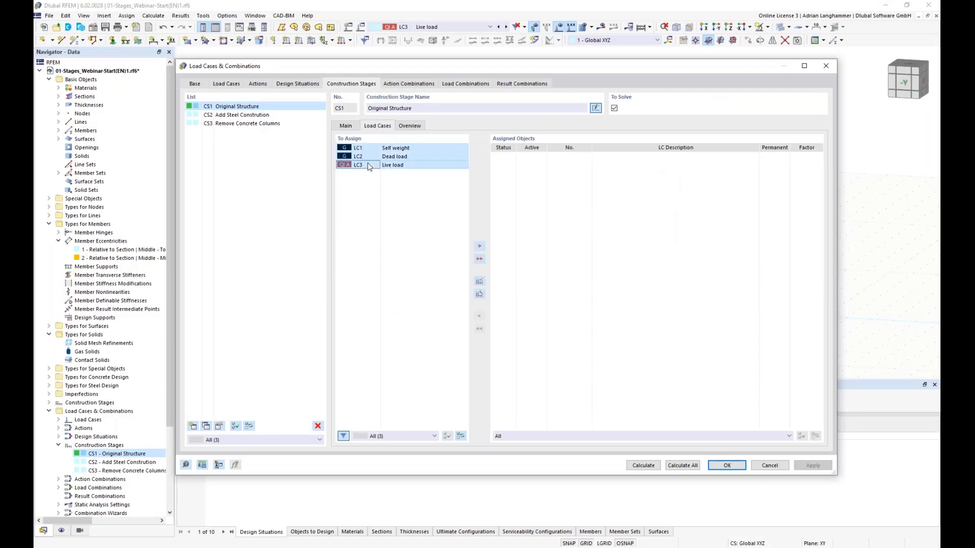
pyautogui.click(475, 246)
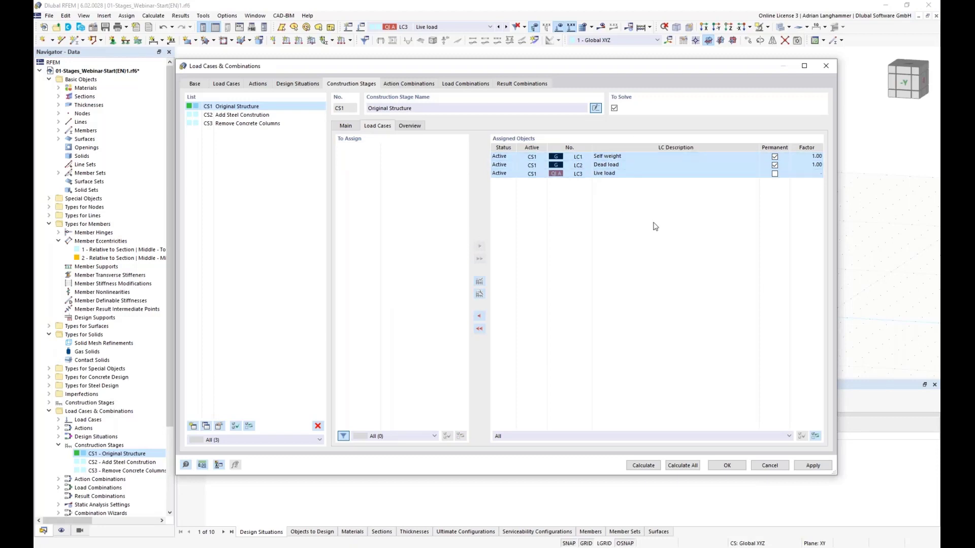
pyautogui.click(607, 174)
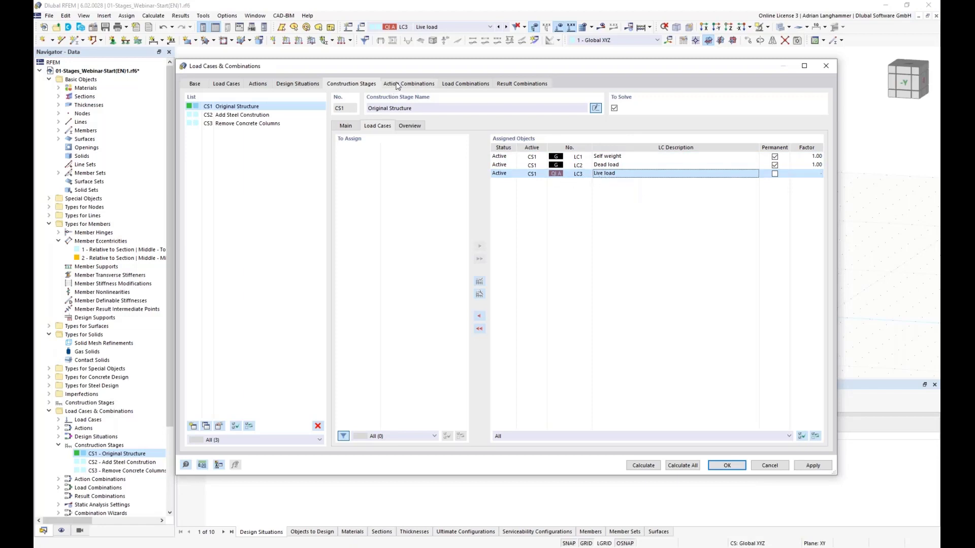
pyautogui.moveTo(407, 69); pyautogui.dragTo(379, 55)
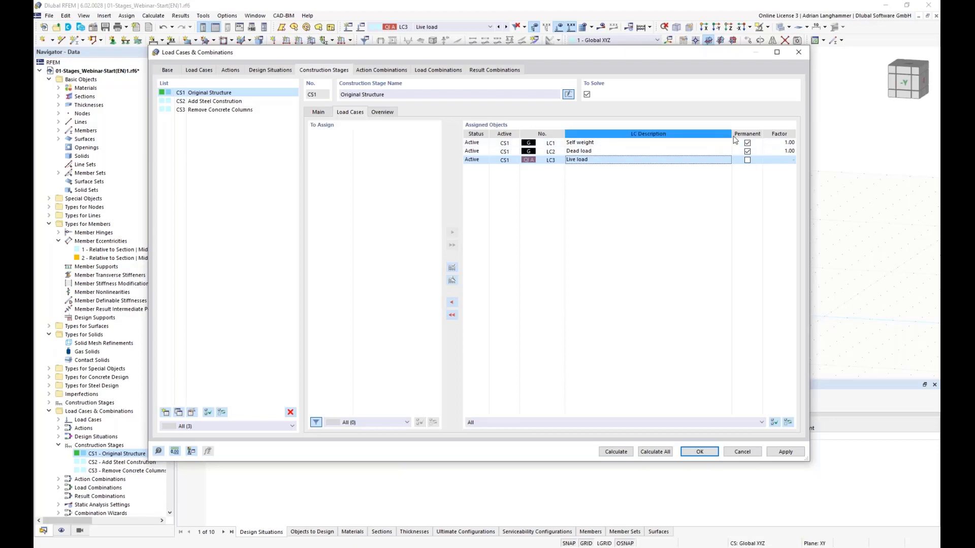
pyautogui.click(621, 145)
pyautogui.click(612, 152)
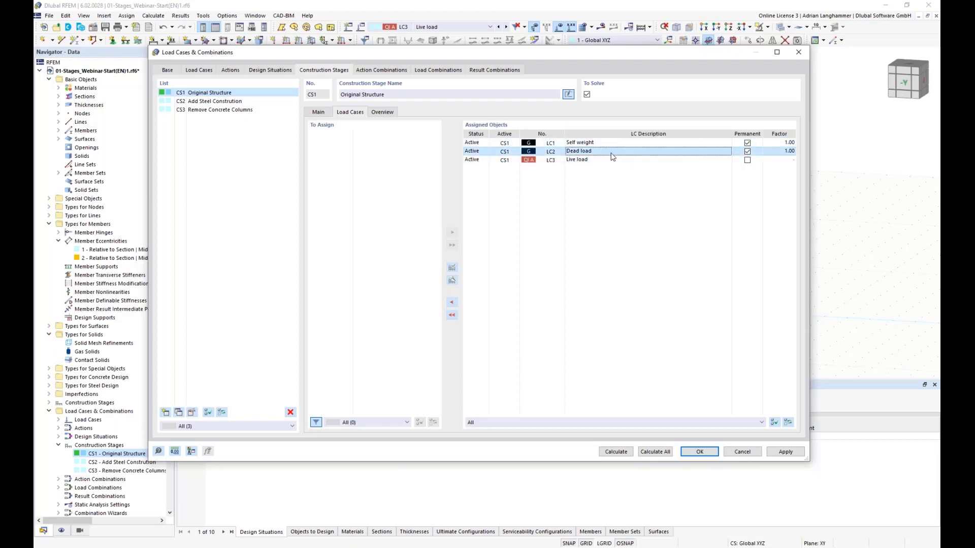
# Filter the load cases assigned to construction stage CS2 by Current CS and check its self-weight and dead load entries.
pyautogui.click(185, 102)
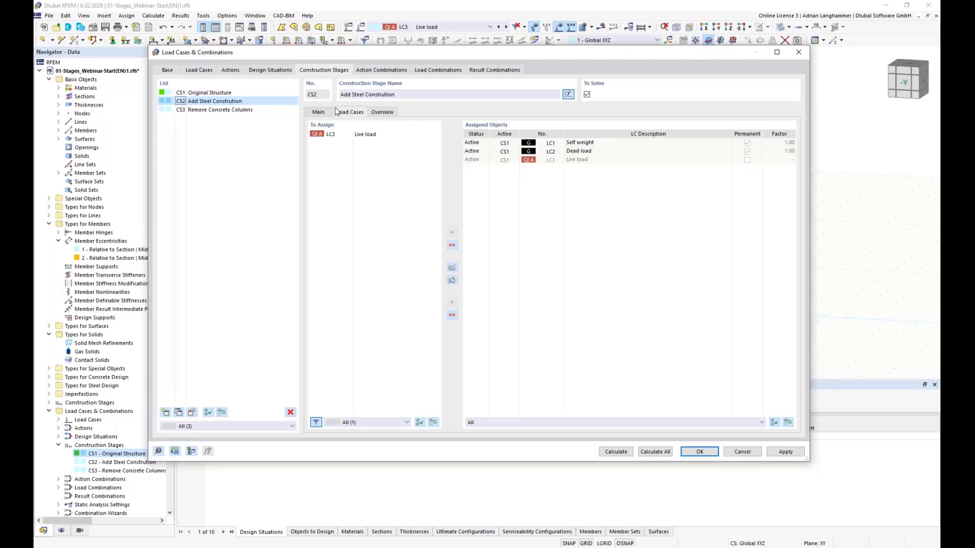
pyautogui.click(250, 94)
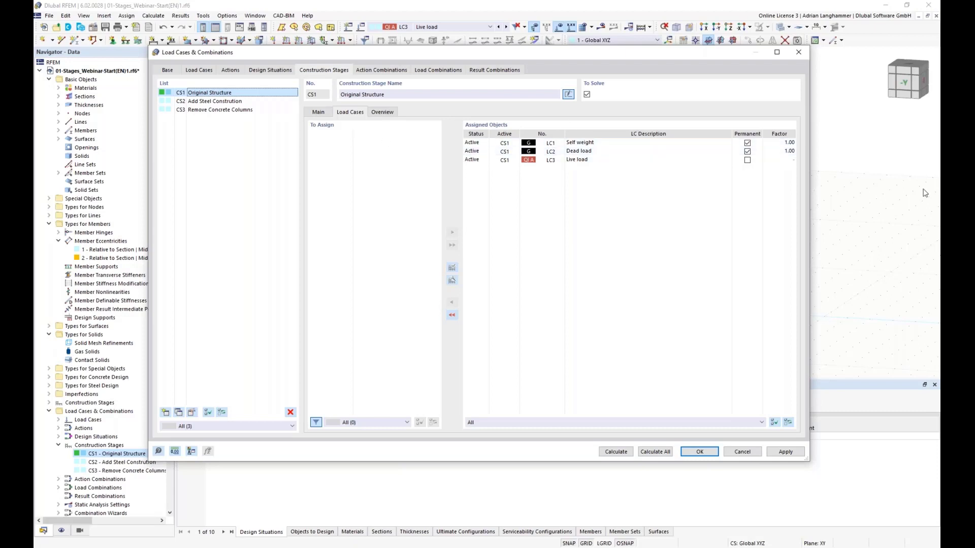
pyautogui.click(187, 102)
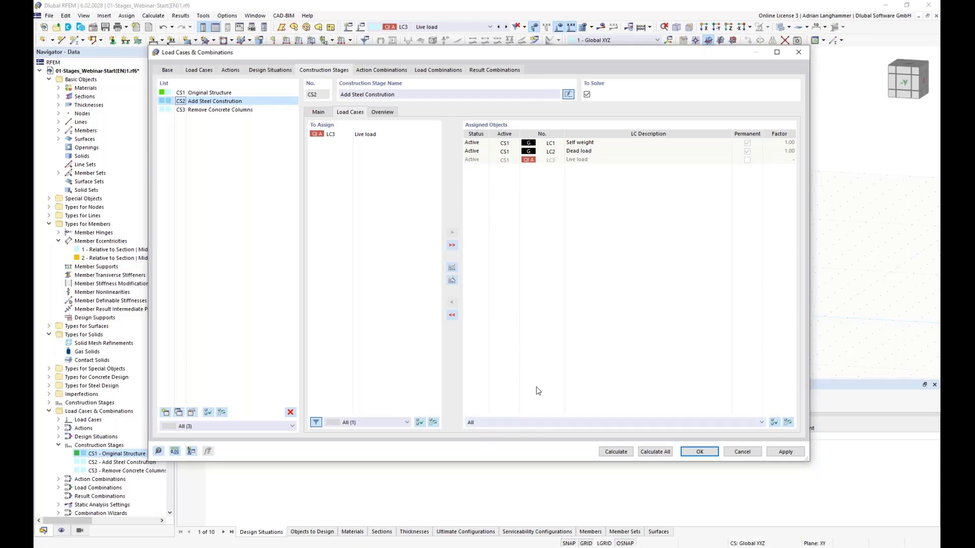
pyautogui.click(571, 423)
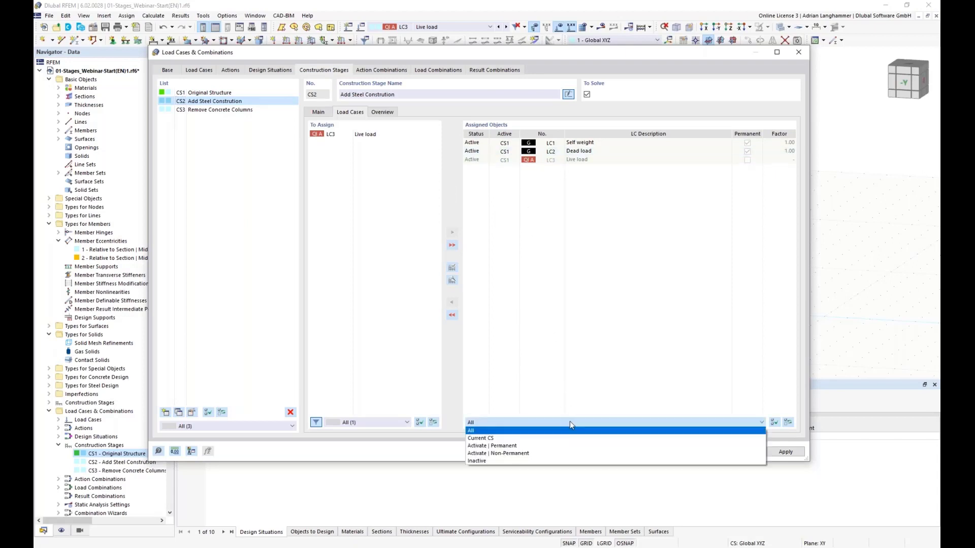
pyautogui.click(487, 440)
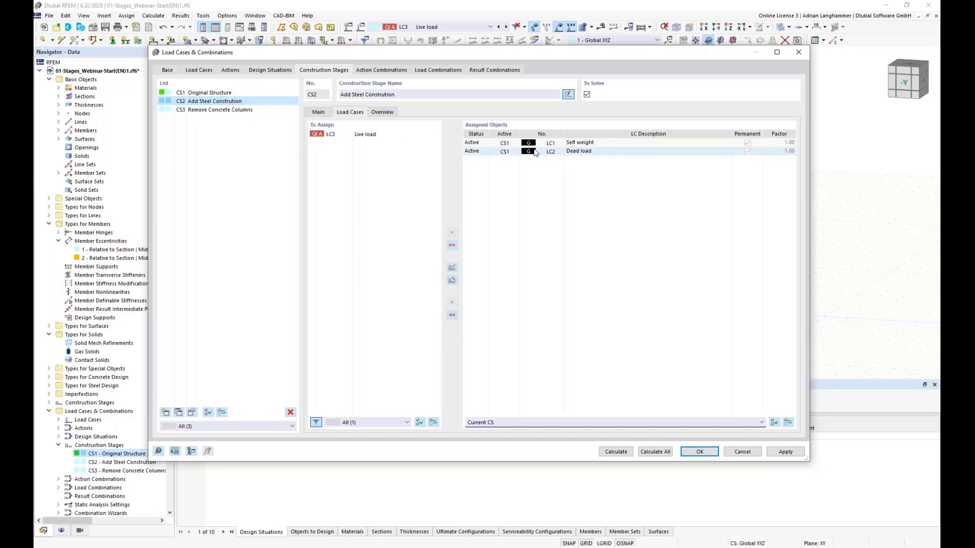
pyautogui.click(561, 144)
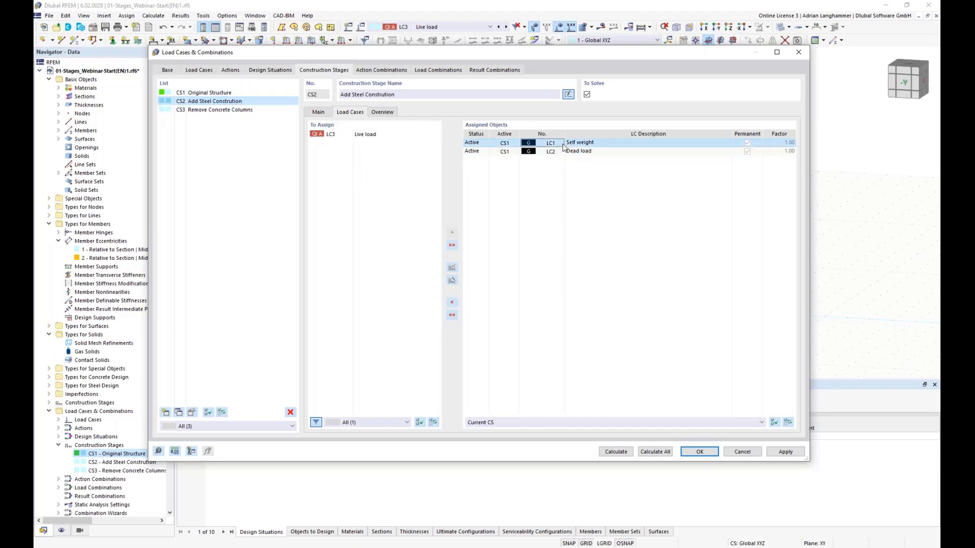
pyautogui.click(673, 142)
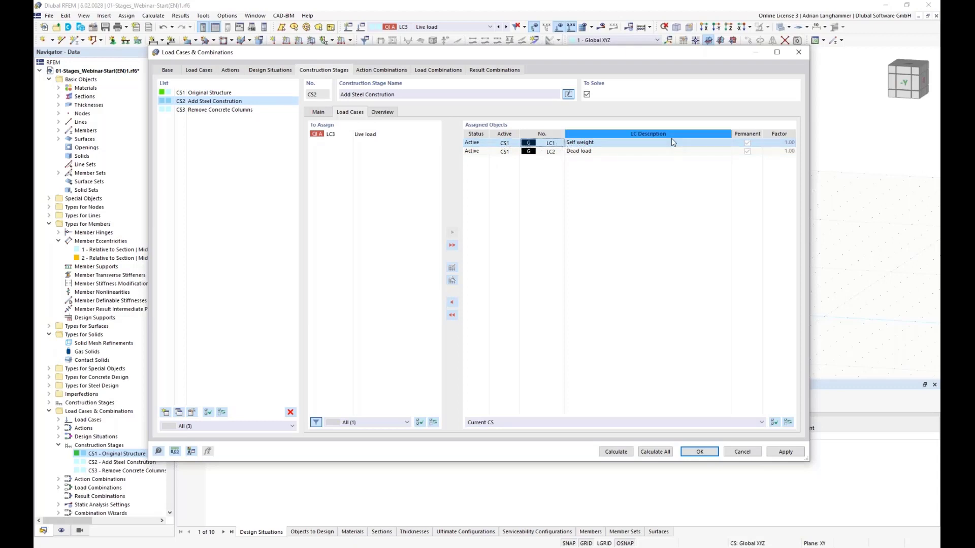
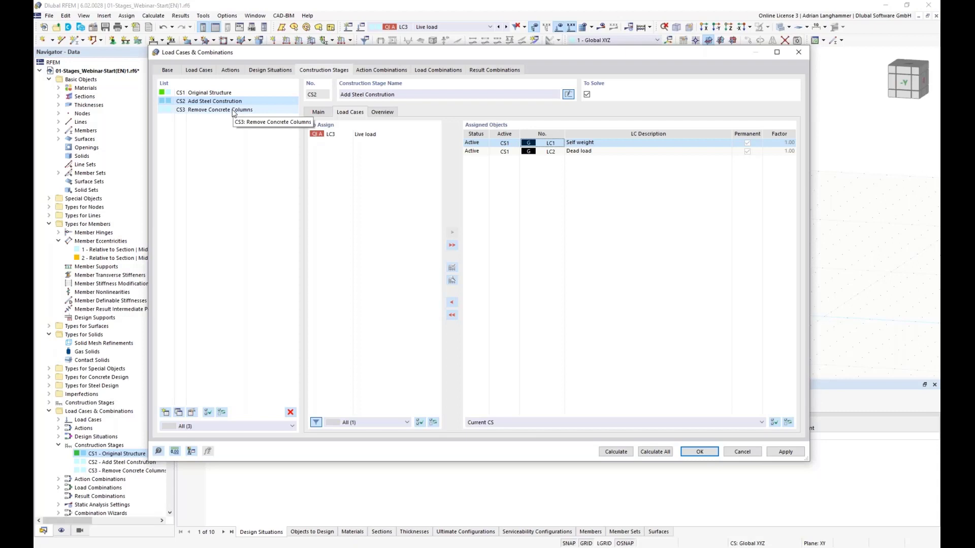
pyautogui.click(622, 150)
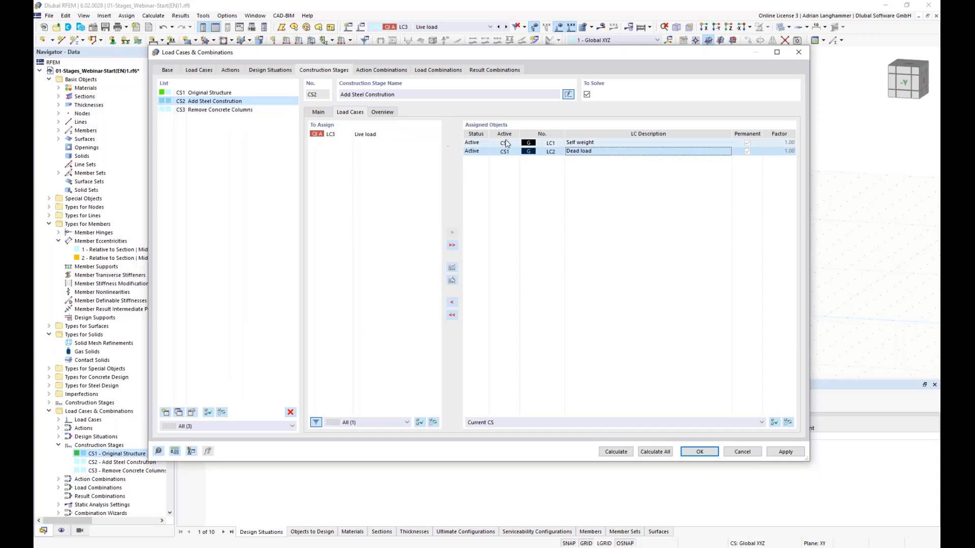
# Assign load case LC3 Live load to construction stage CS3 Remove Concrete Columns.
pyautogui.click(262, 111)
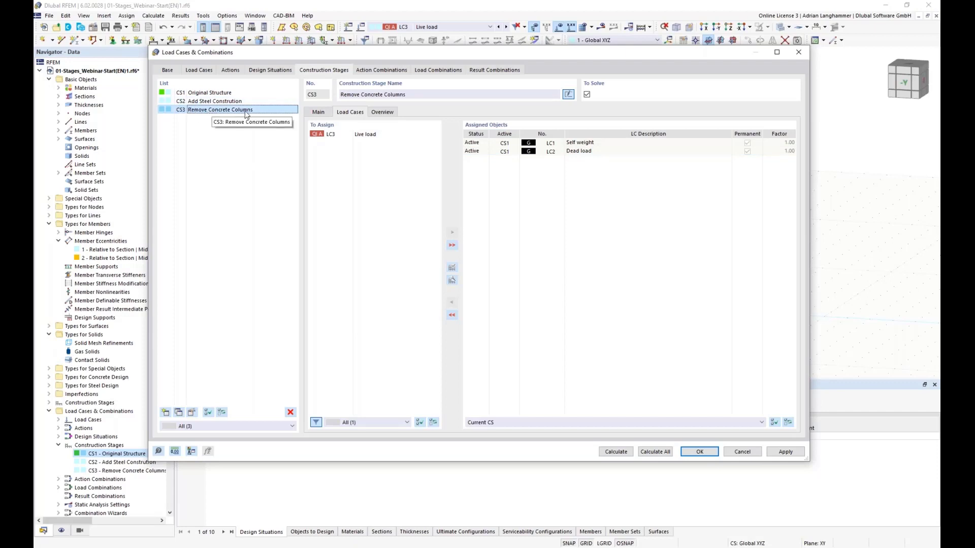
pyautogui.doubleClick(339, 135)
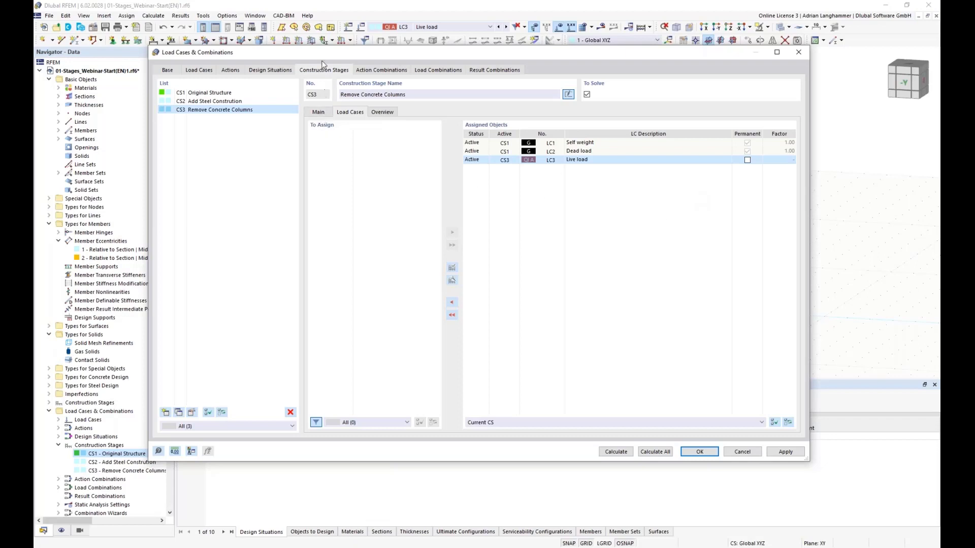
pyautogui.moveTo(331, 54); pyautogui.dragTo(368, 90)
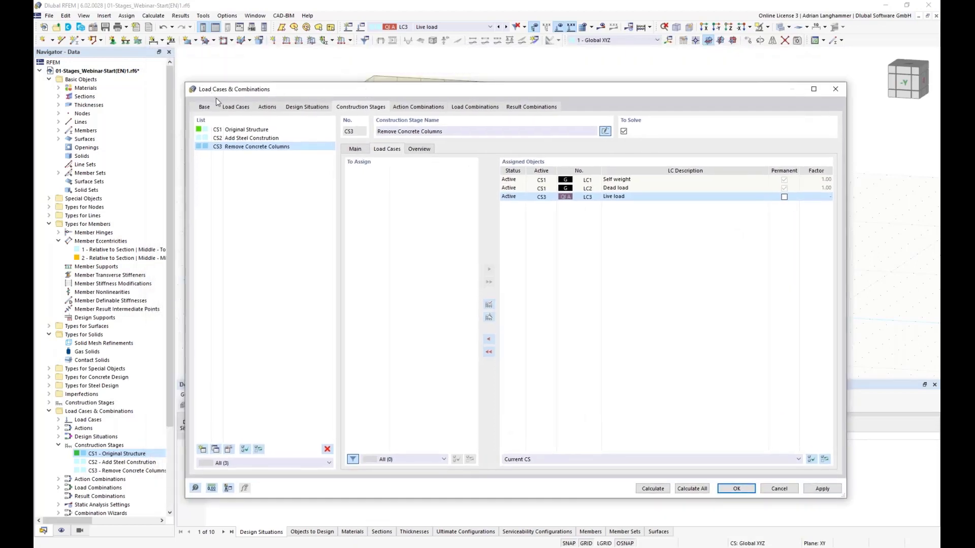
# Review the base settings for load case classification and combinations, and compare the main settings of construction stages CS1 and CS3.
pyautogui.click(354, 150)
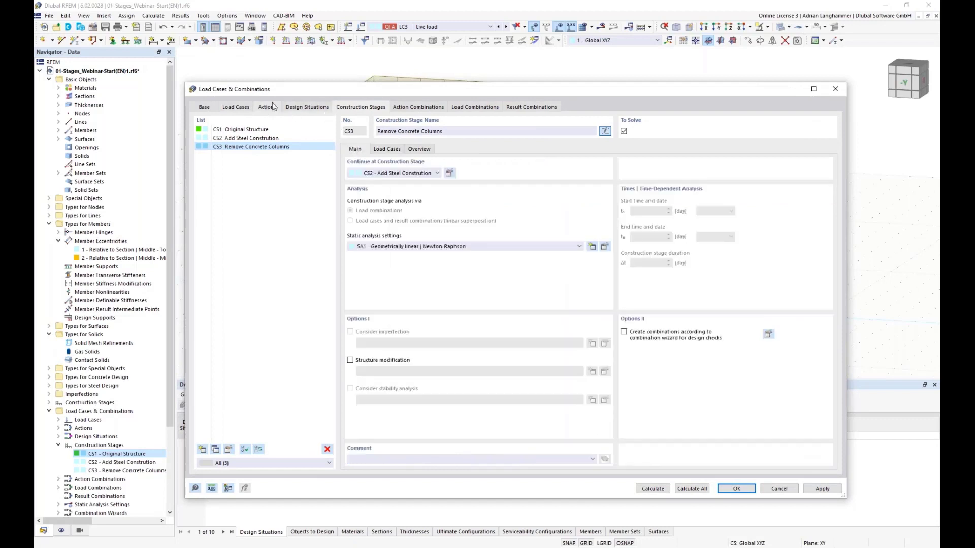
pyautogui.click(201, 107)
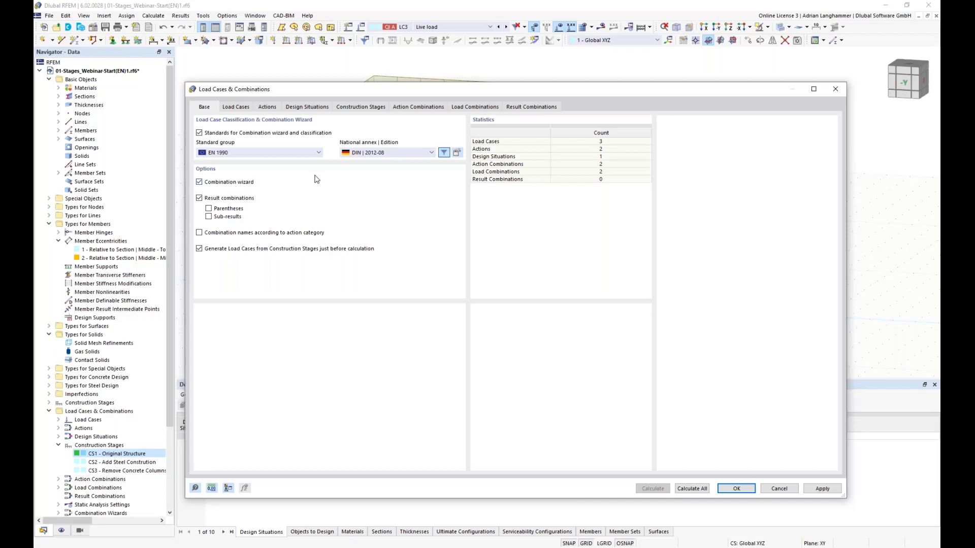
pyautogui.click(357, 108)
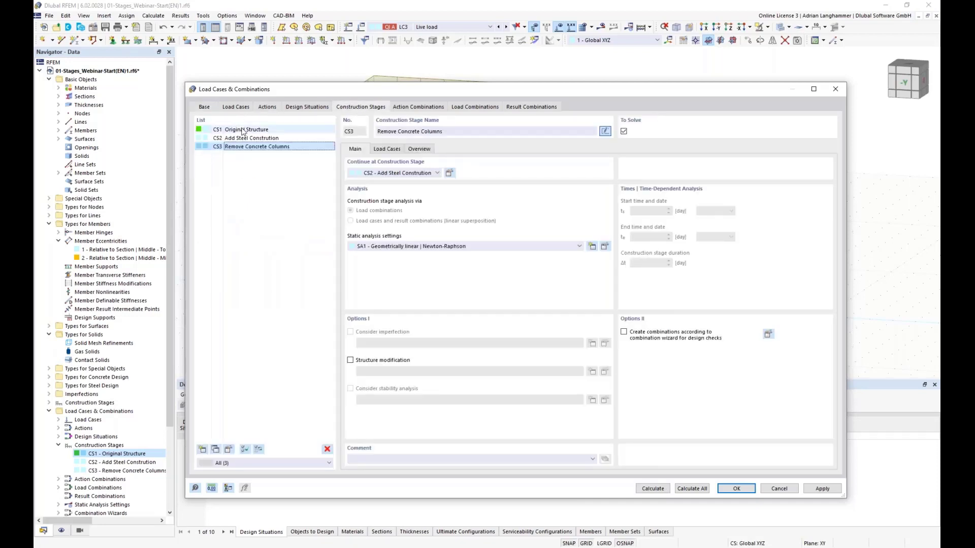
pyautogui.click(210, 108)
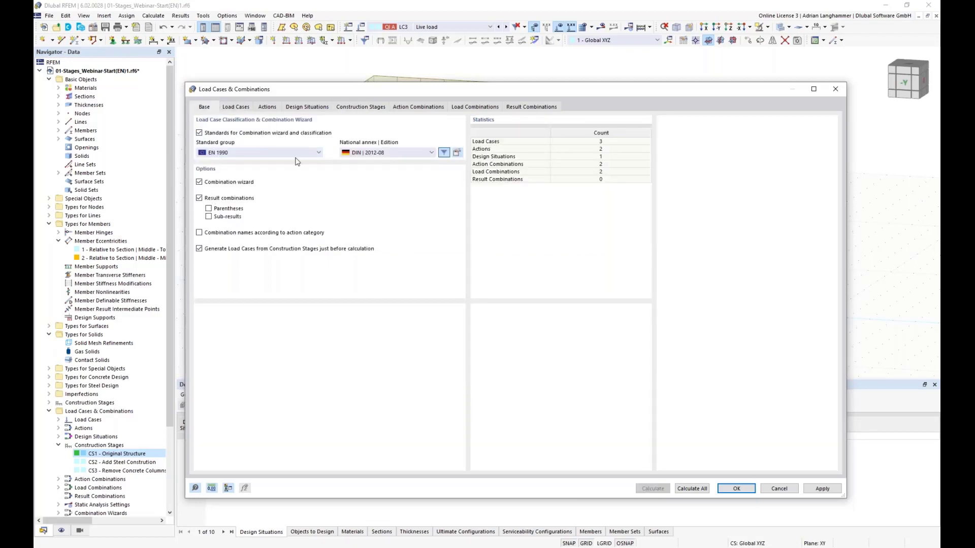
pyautogui.click(349, 107)
pyautogui.click(229, 130)
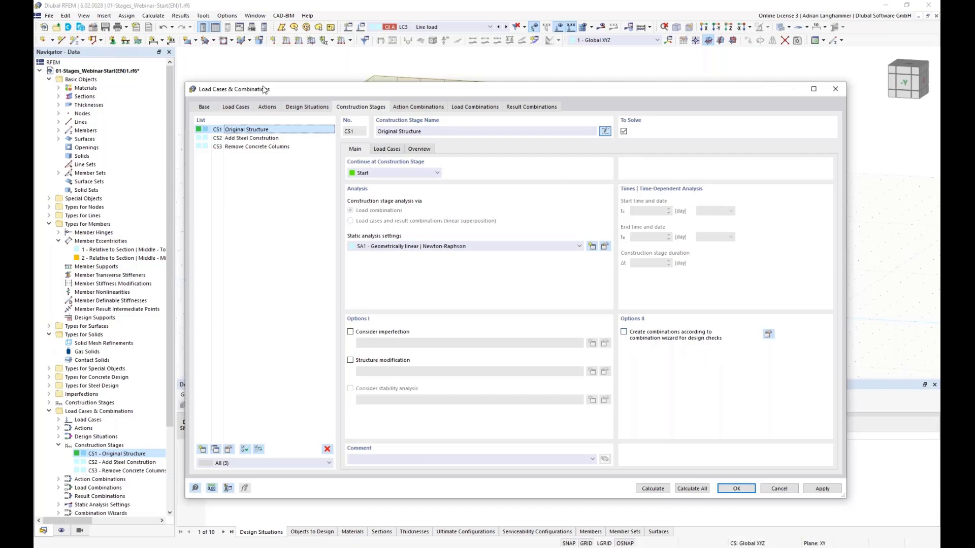
pyautogui.moveTo(264, 91); pyautogui.dragTo(281, 75)
pyautogui.click(250, 123)
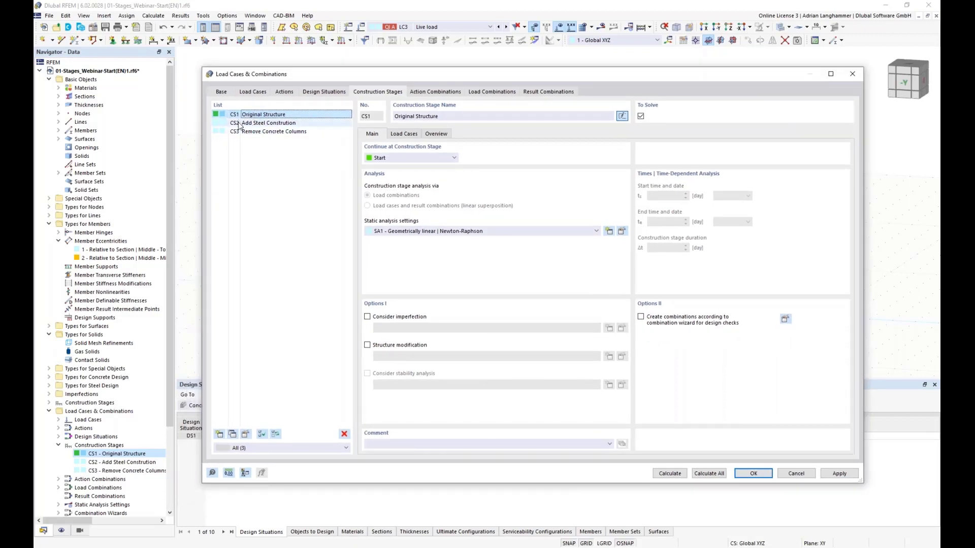
pyautogui.click(250, 116)
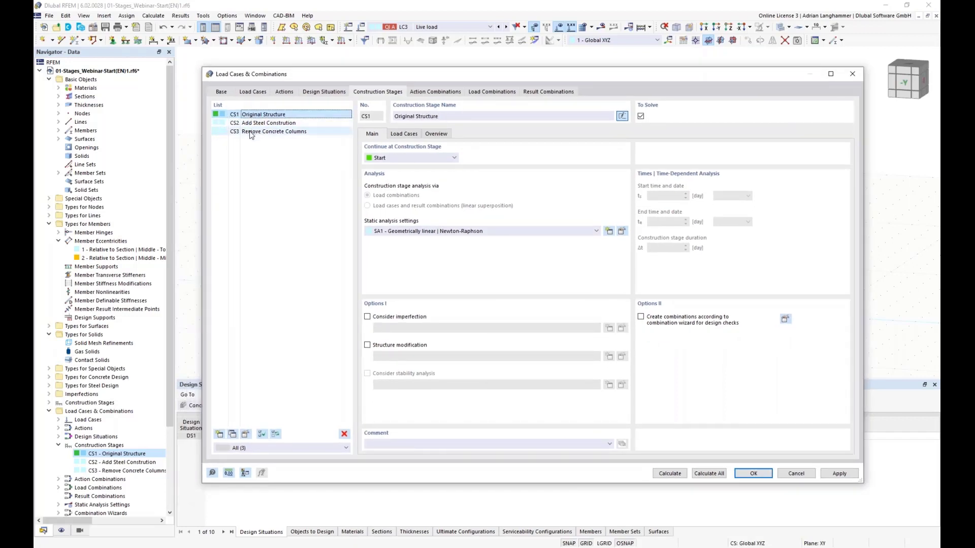
pyautogui.click(250, 132)
pyautogui.click(254, 116)
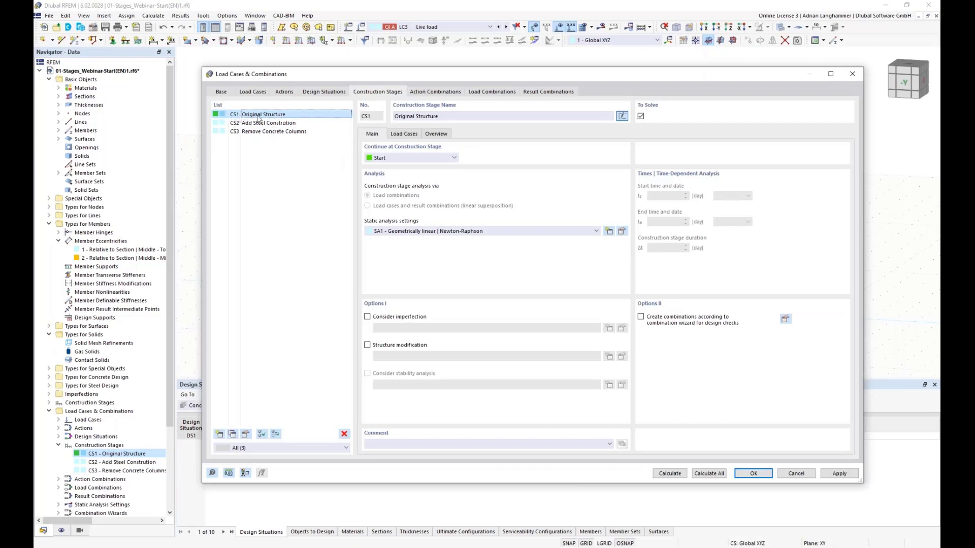
pyautogui.click(248, 132)
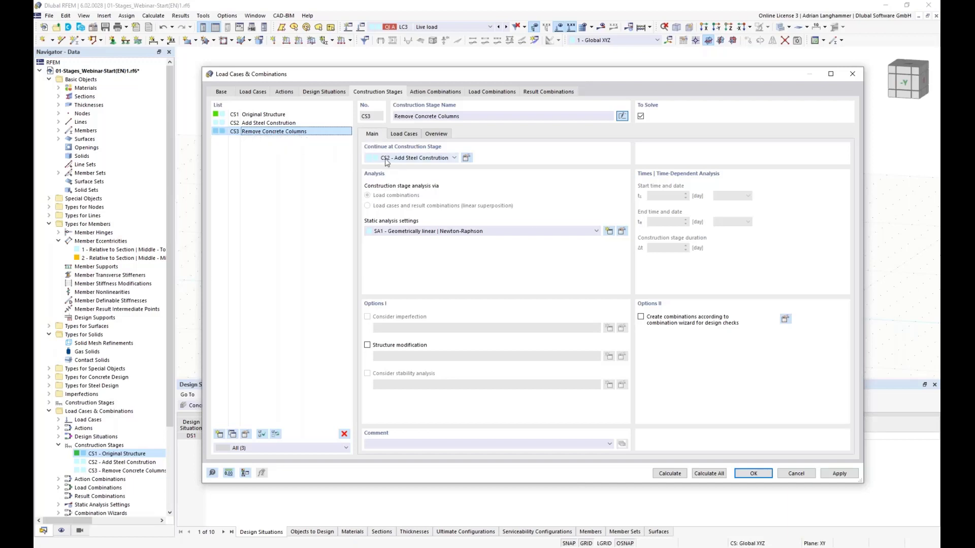
# Enable combinations according to the combination wizard for design checks in CS1, and set the wizard to consider construction stages only.
pyautogui.click(264, 114)
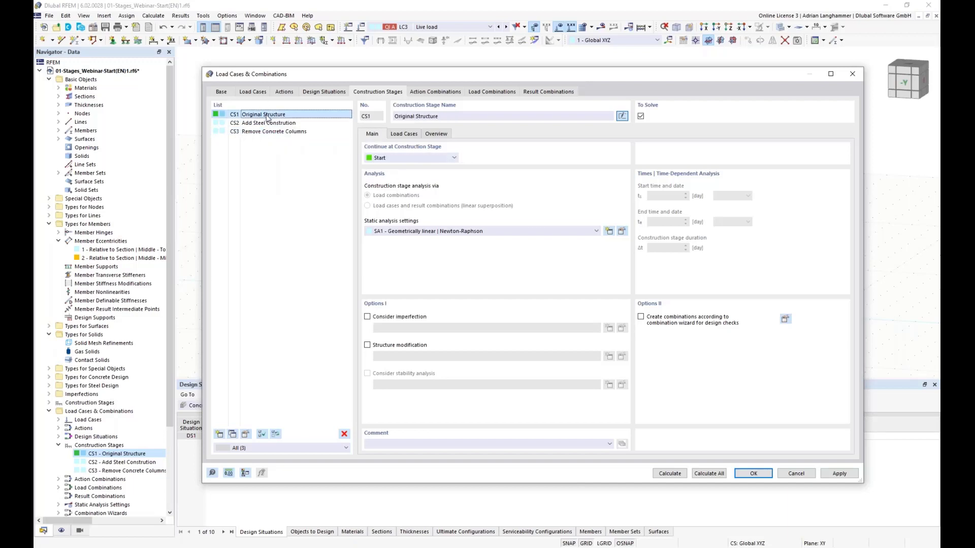
pyautogui.click(641, 317)
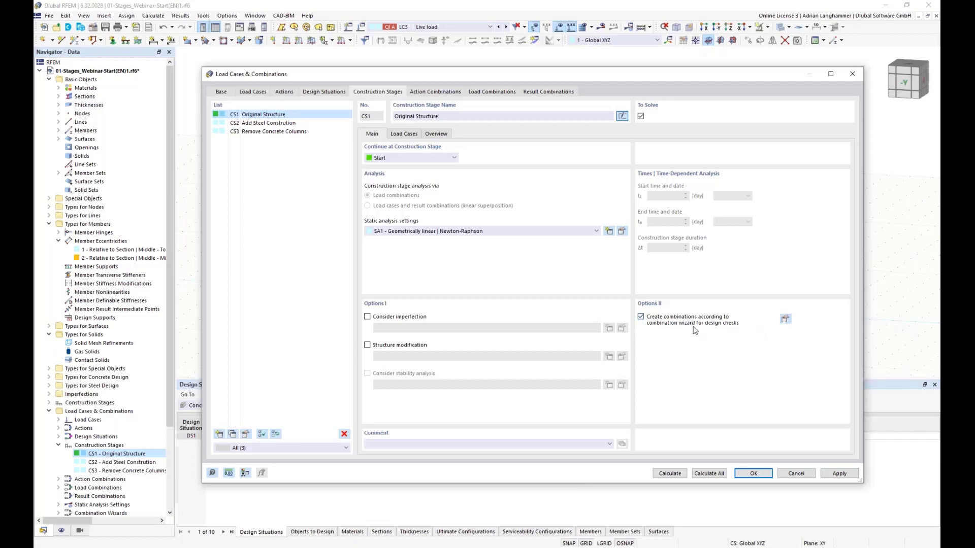
pyautogui.click(785, 318)
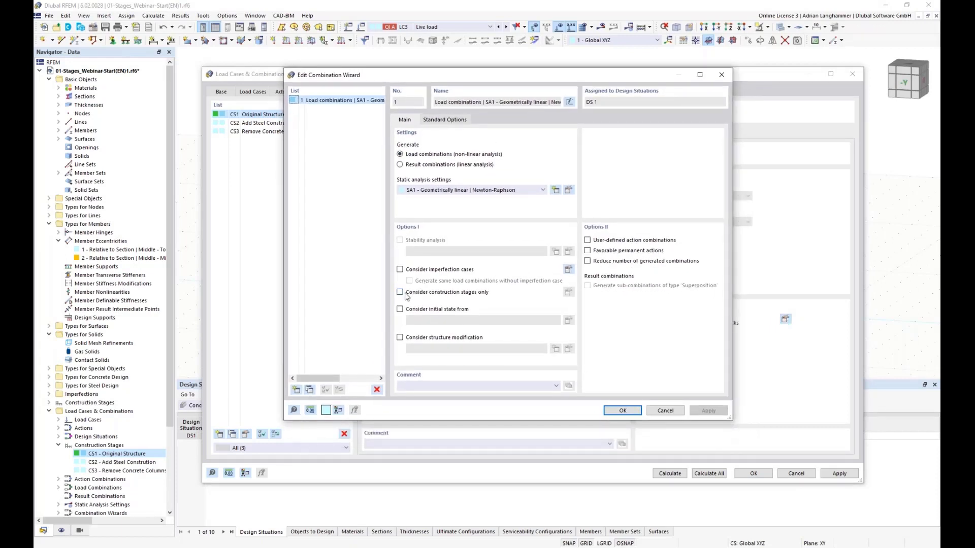
pyautogui.click(400, 293)
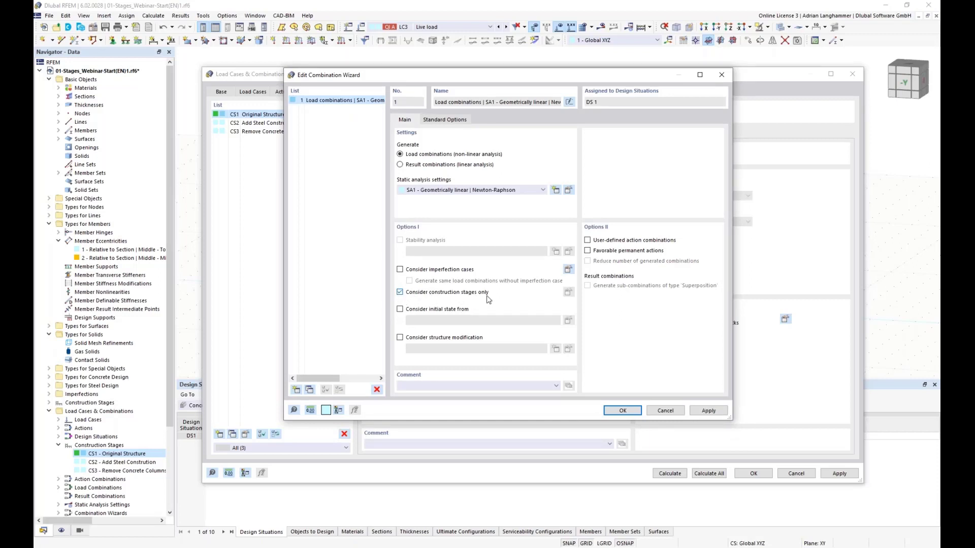
pyautogui.click(623, 411)
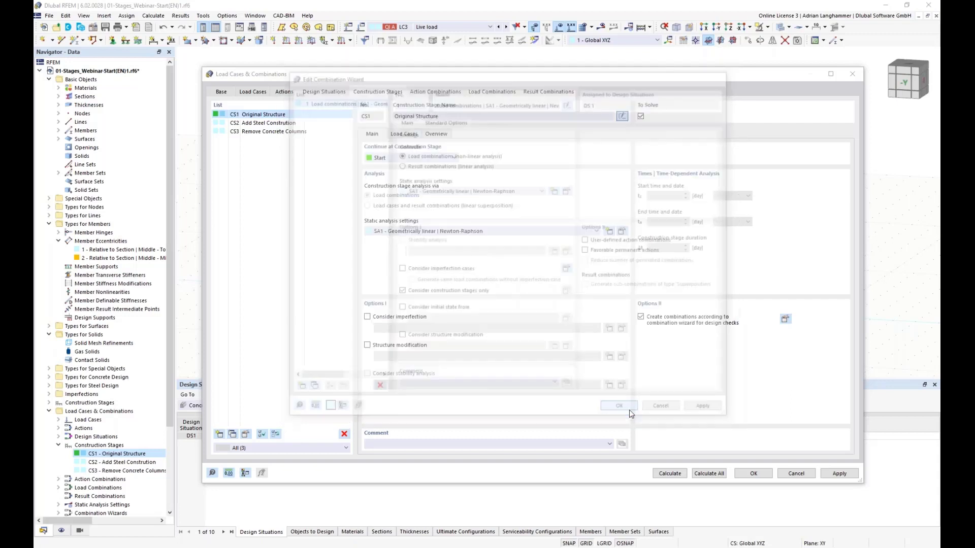
# Enable combinations according to the combination wizard for design checks in CS3 Remove Concrete Columns, and check the wizard and CS1 settings.
pyautogui.click(286, 133)
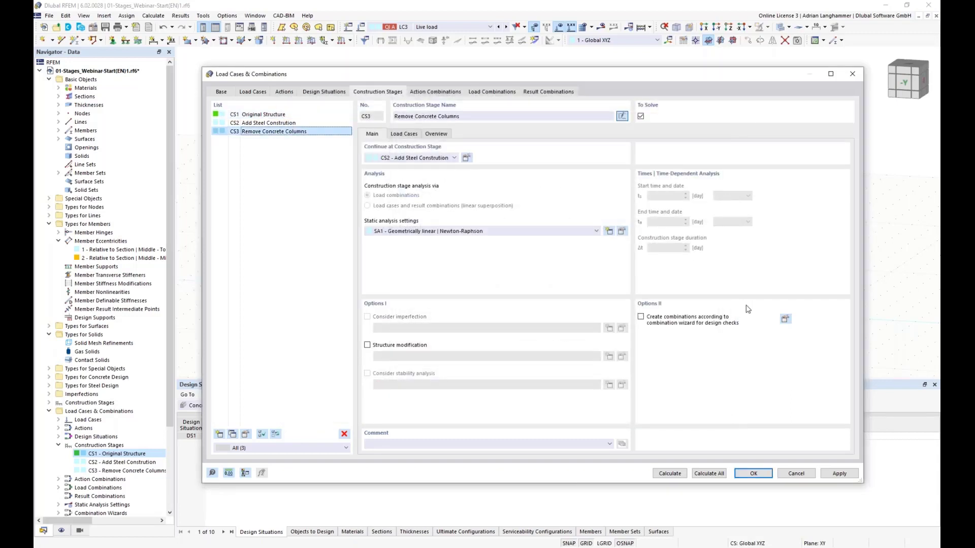
pyautogui.click(641, 318)
pyautogui.click(785, 319)
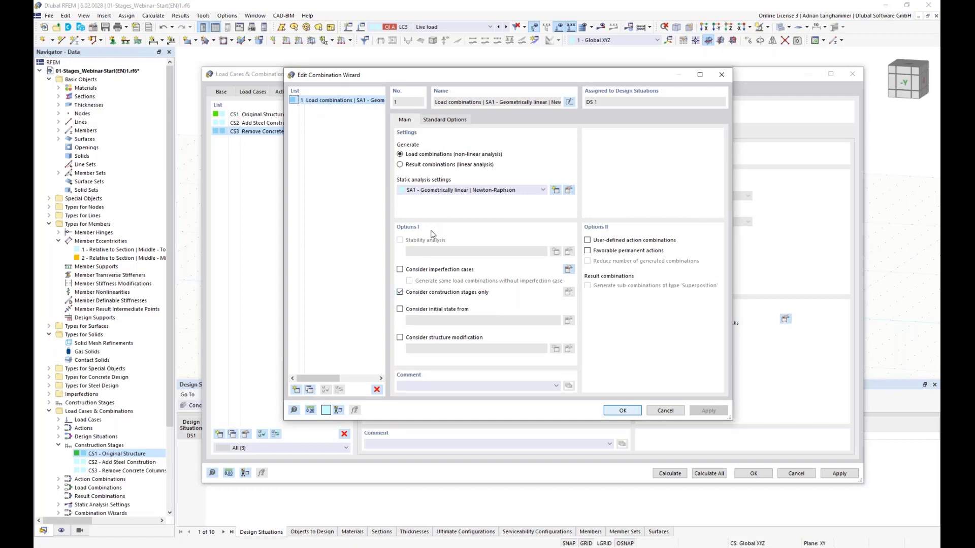
pyautogui.click(624, 411)
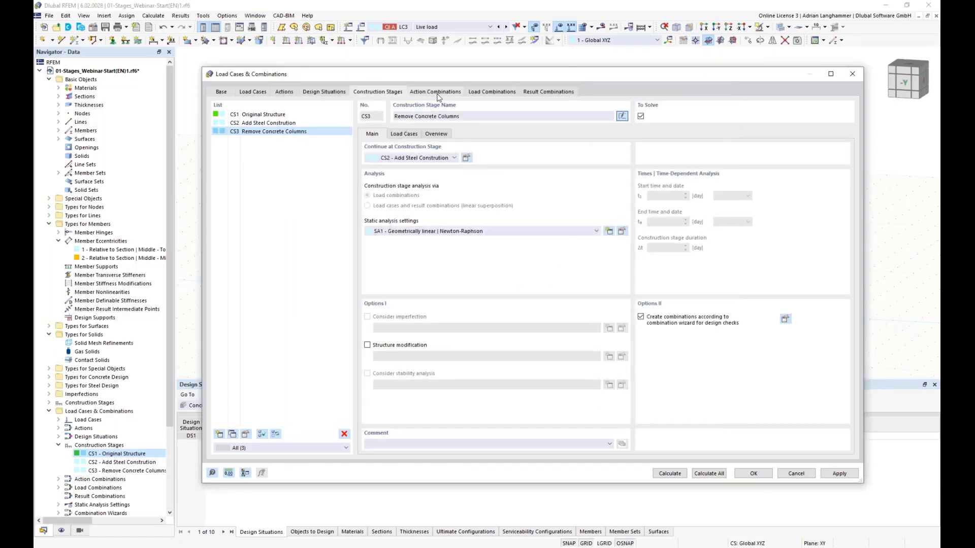
pyautogui.click(264, 114)
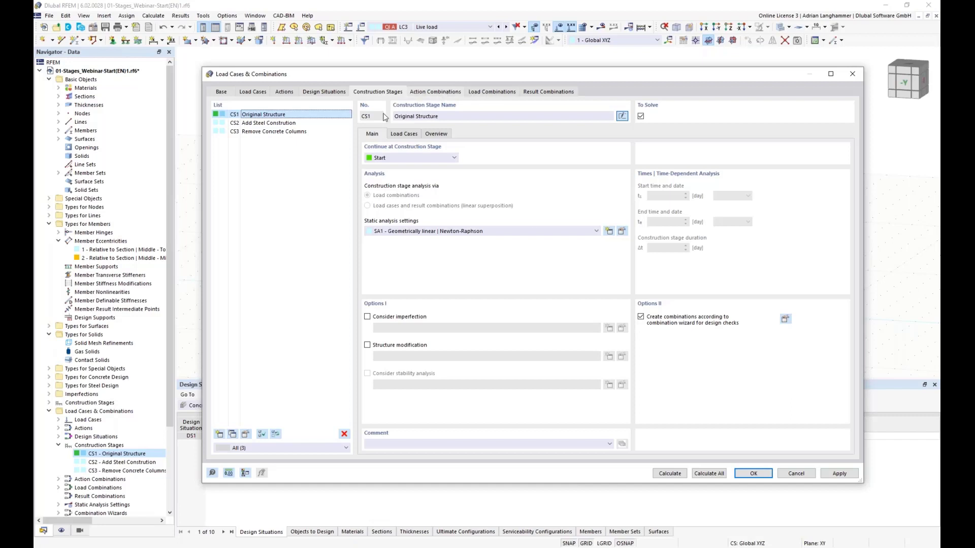
# Review action combinations AC1 to AC4 and the construction stage each one belongs to.
pyautogui.click(440, 91)
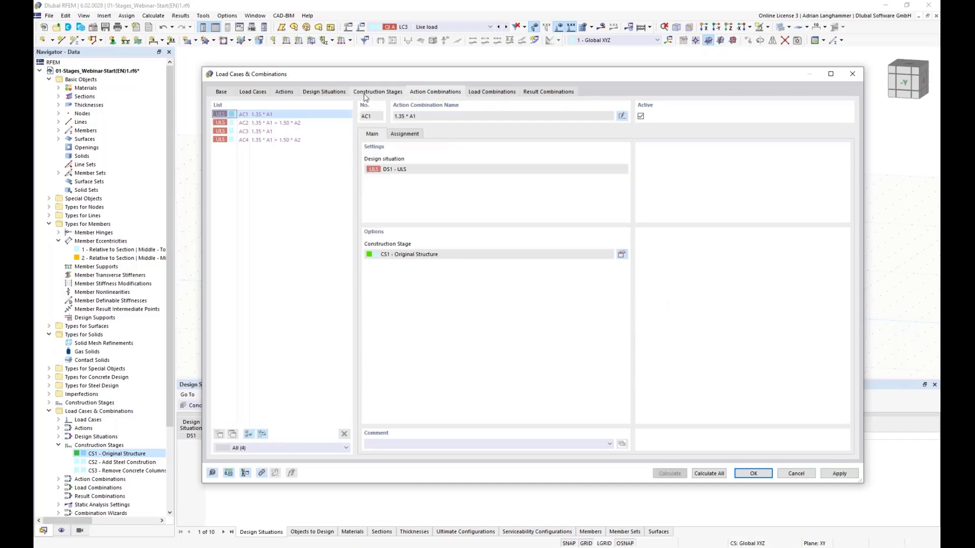
pyautogui.click(305, 122)
pyautogui.click(307, 118)
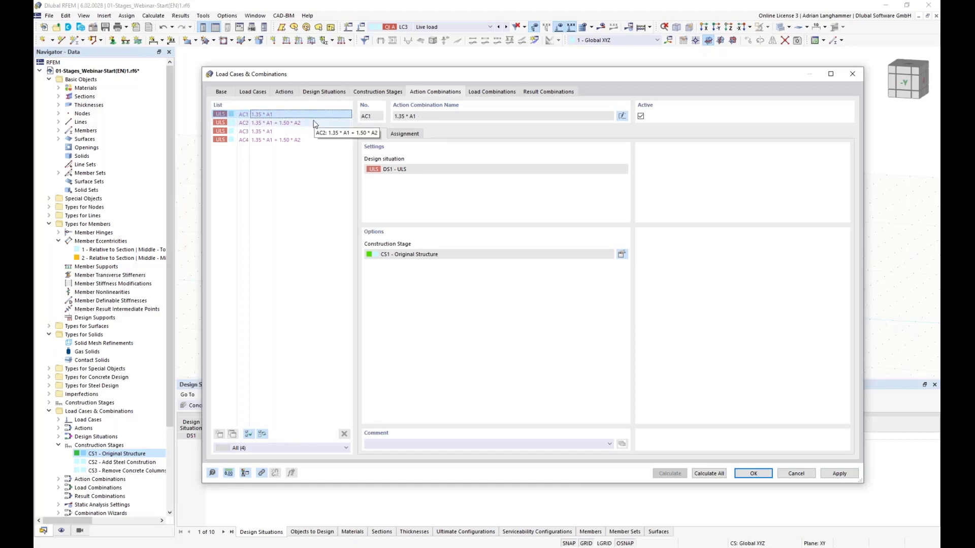
pyautogui.click(315, 124)
pyautogui.press('Up')
pyautogui.click(317, 125)
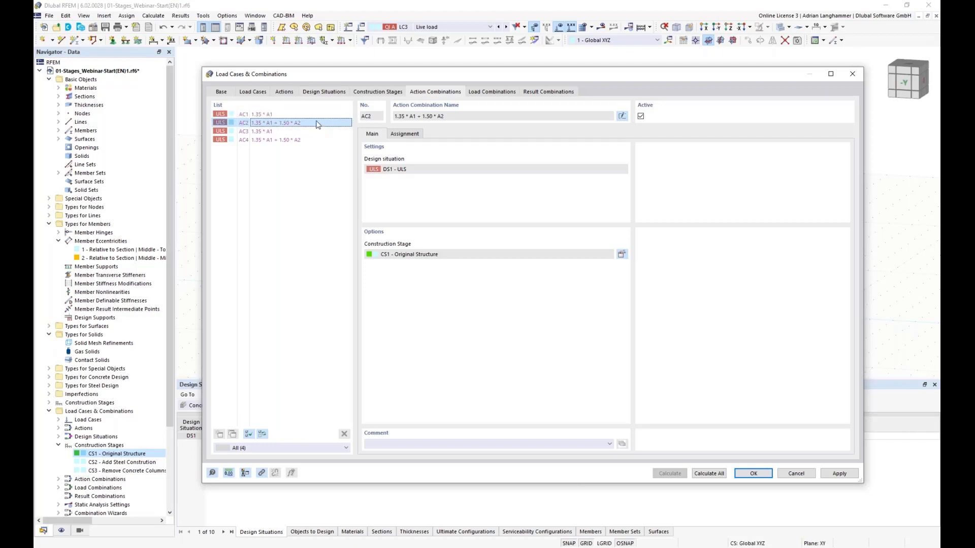
pyautogui.press('Up')
pyautogui.click(316, 127)
pyautogui.click(257, 131)
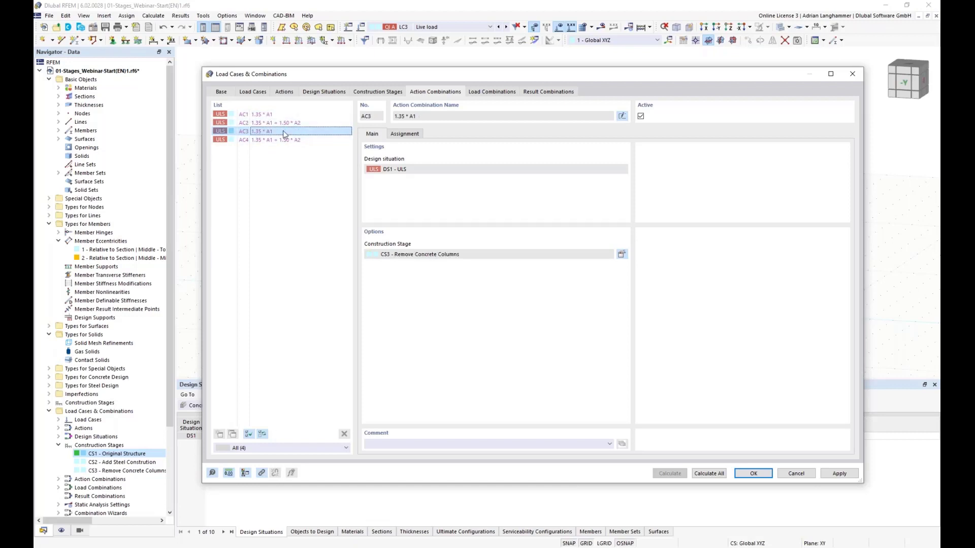
pyautogui.click(315, 140)
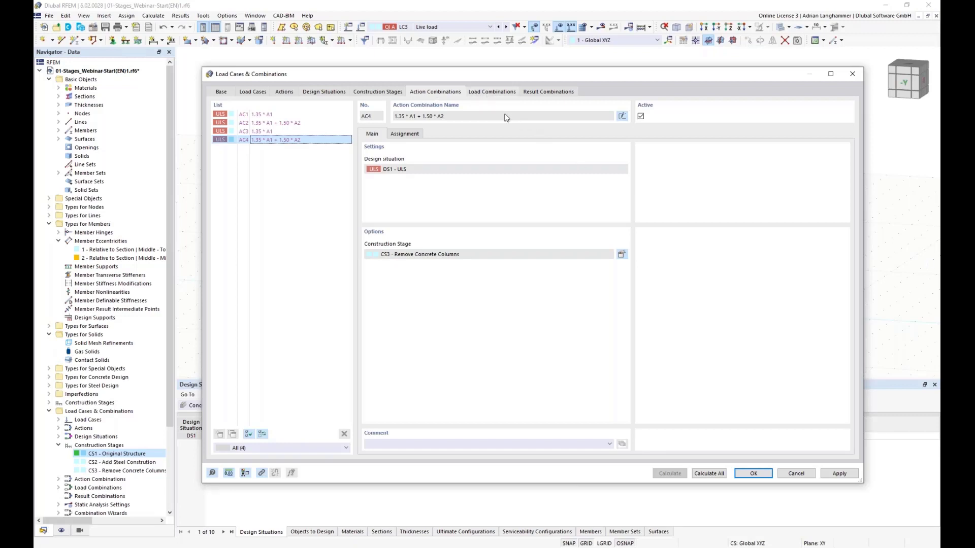
# Review the generated load combinations CO1 to CO5 and their design situation and construction stage settings.
pyautogui.click(489, 93)
pyautogui.moveTo(401, 75); pyautogui.dragTo(405, 74)
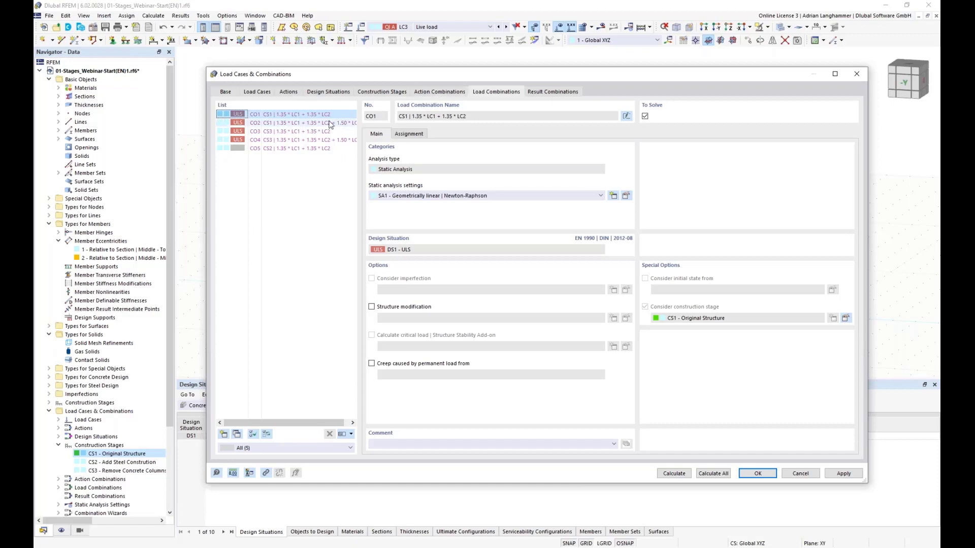
pyautogui.click(310, 115)
pyautogui.click(310, 123)
pyautogui.click(309, 115)
pyautogui.click(310, 124)
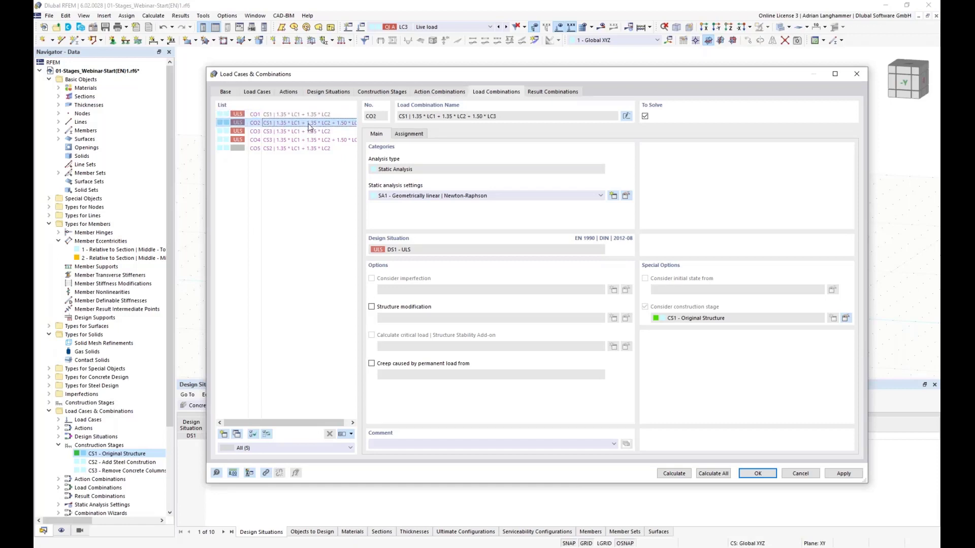
pyautogui.click(269, 132)
pyautogui.click(268, 140)
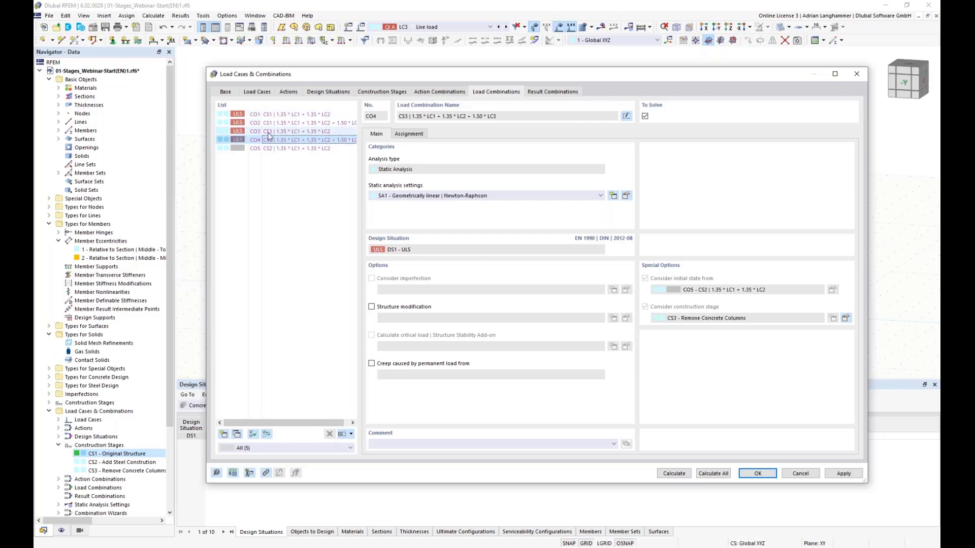
pyautogui.click(265, 132)
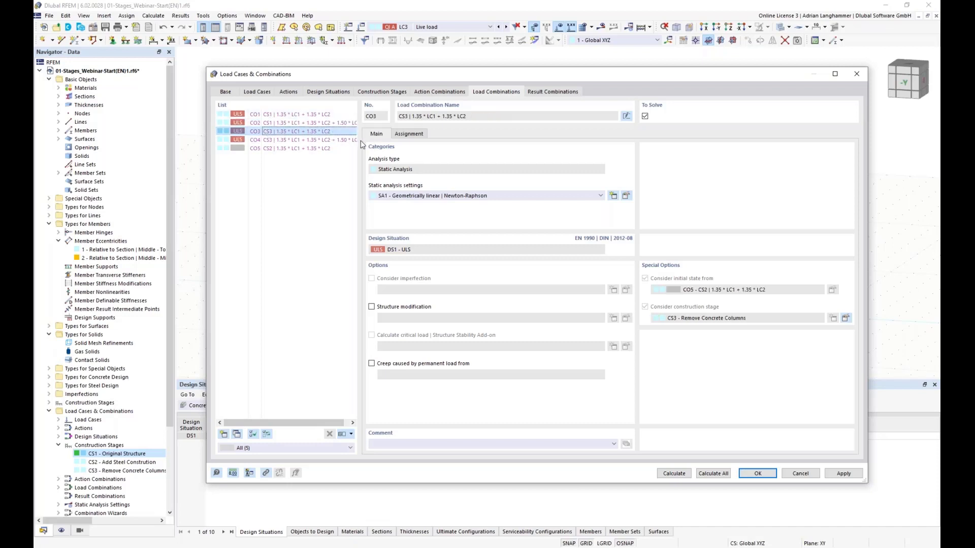
pyautogui.click(300, 148)
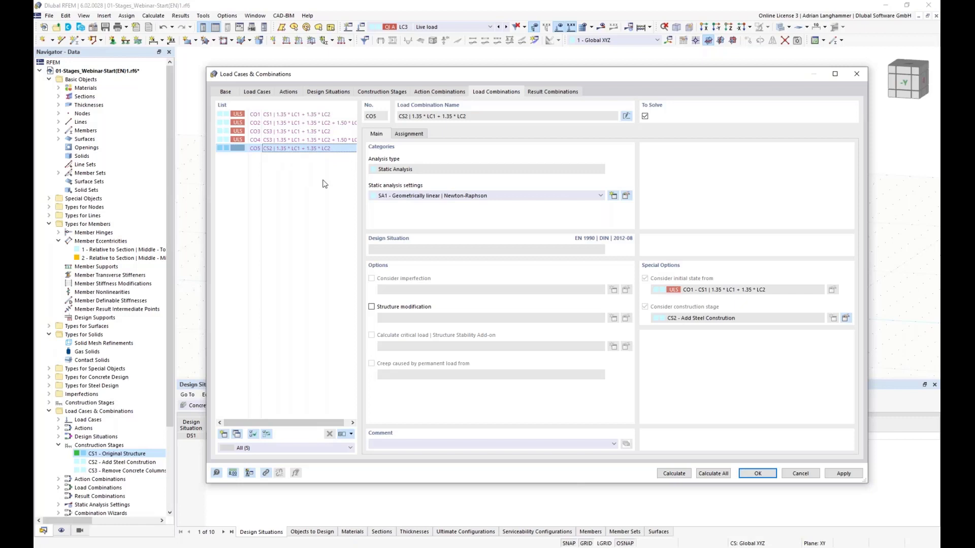
# Trace the initial state chain between load combinations CO1, CO5 and CO3 by comparing their special options.
pyautogui.click(294, 116)
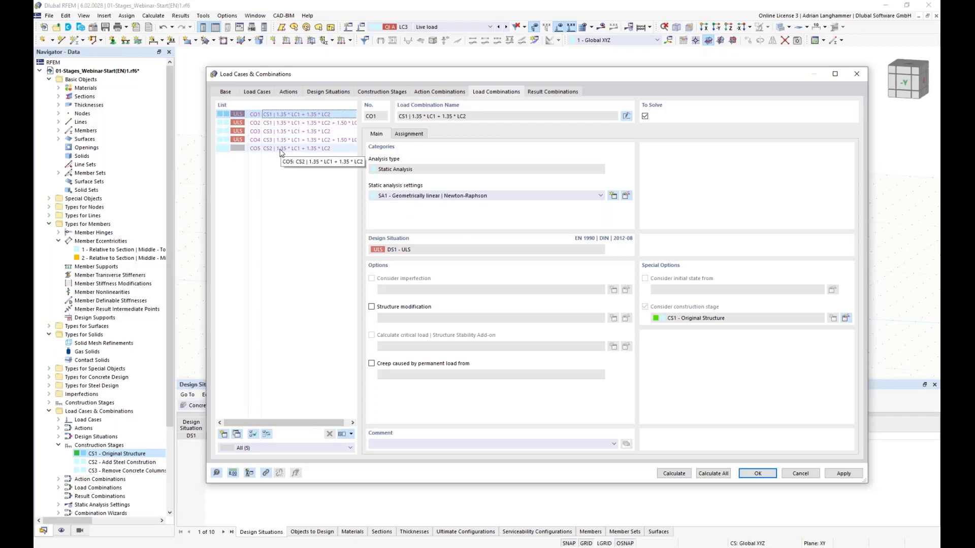
pyautogui.click(251, 133)
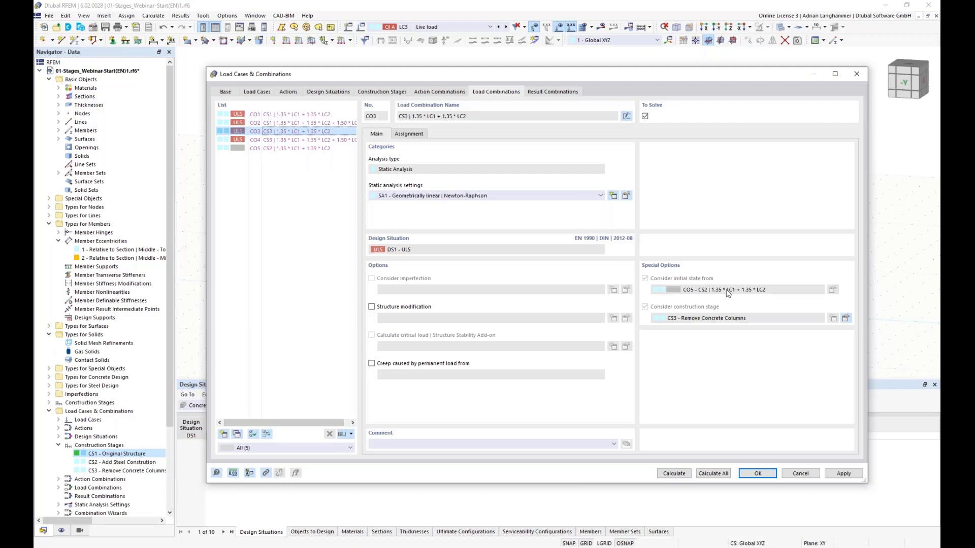
pyautogui.click(272, 117)
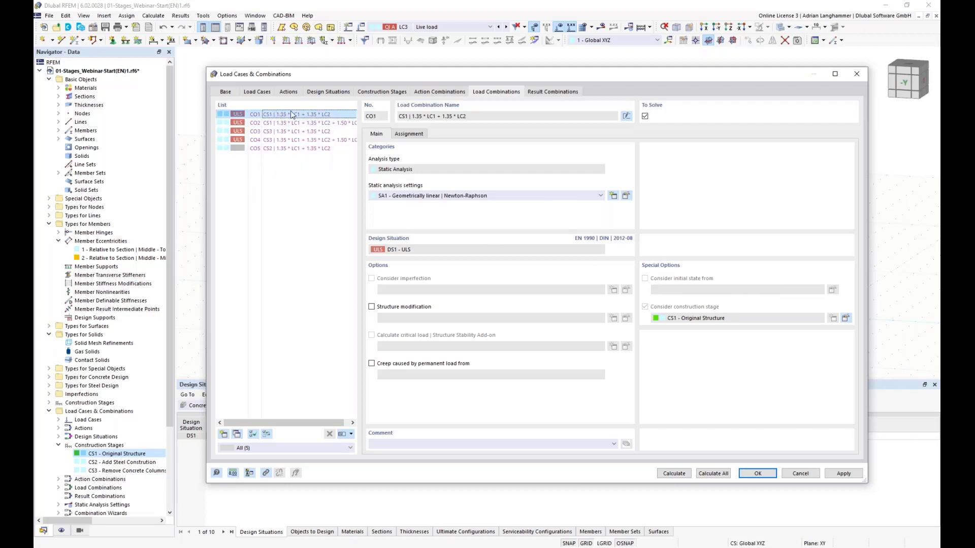
pyautogui.click(287, 124)
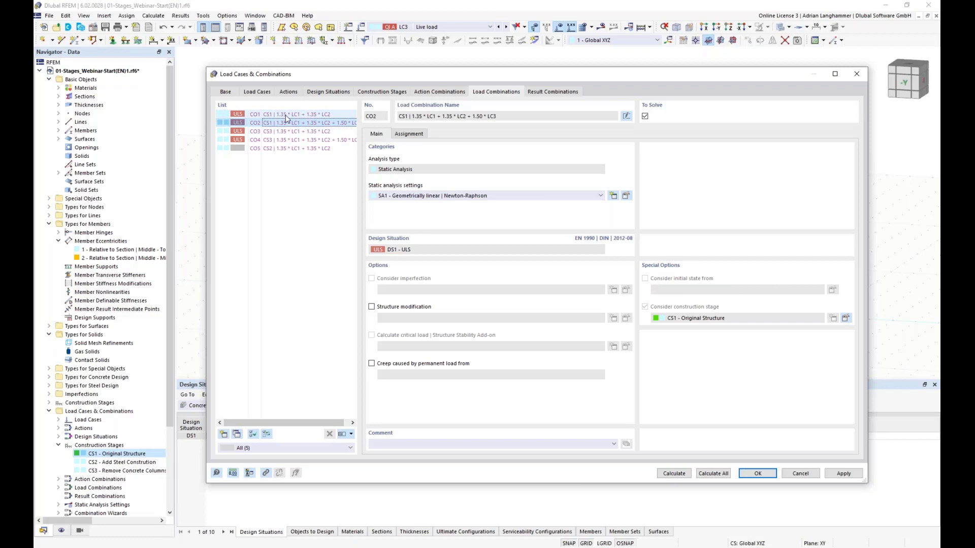
pyautogui.click(255, 116)
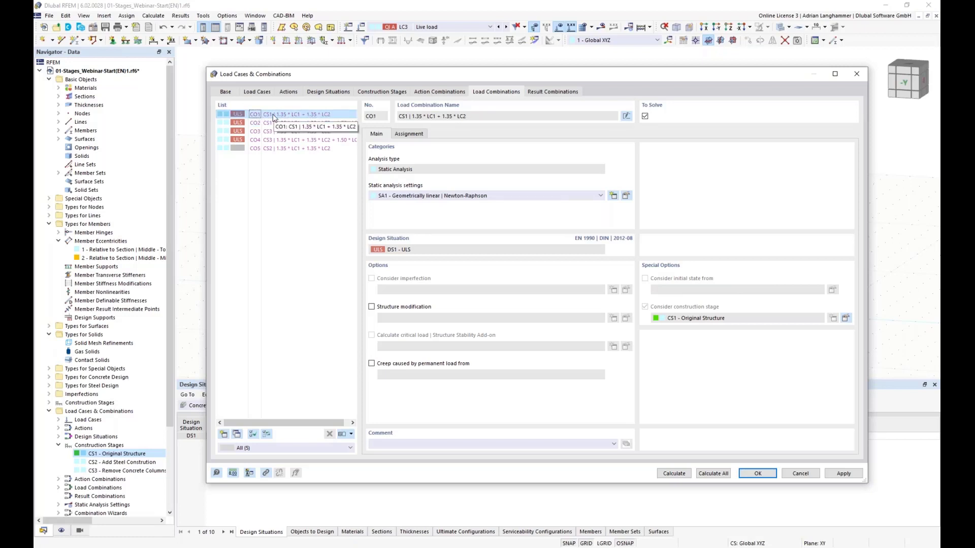
pyautogui.click(297, 149)
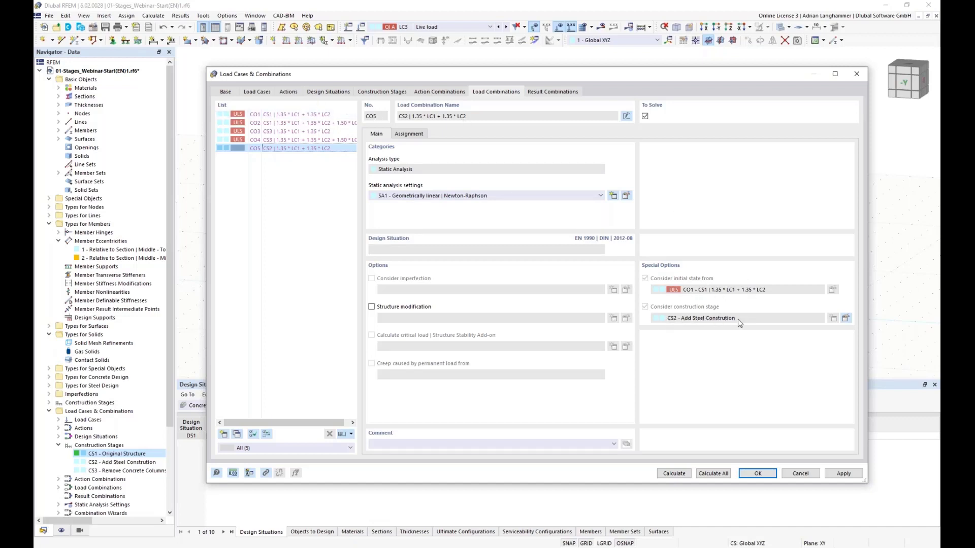
pyautogui.click(335, 133)
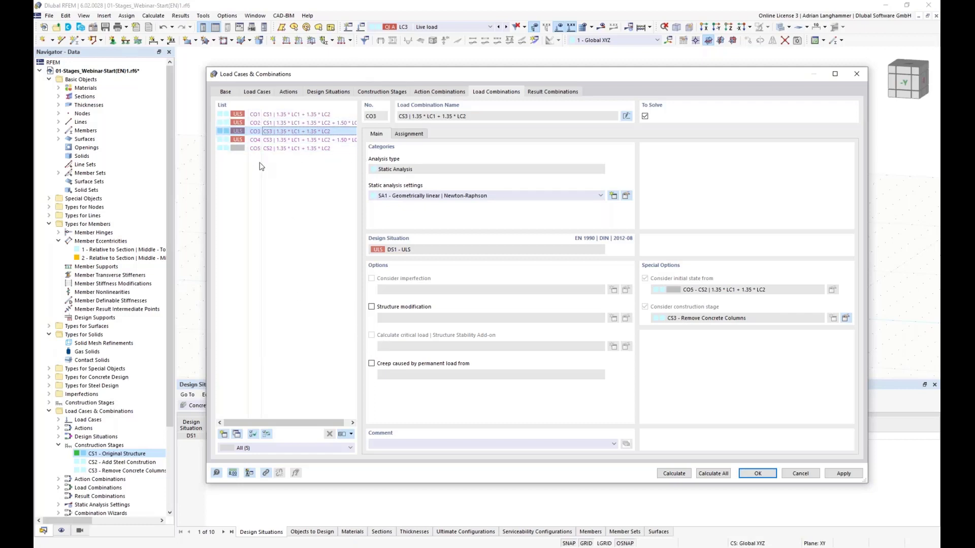
# Accept the load case and combination settings and show load combination CO3 in the model view.
pyautogui.click(252, 133)
pyautogui.moveTo(441, 70); pyautogui.dragTo(420, 53)
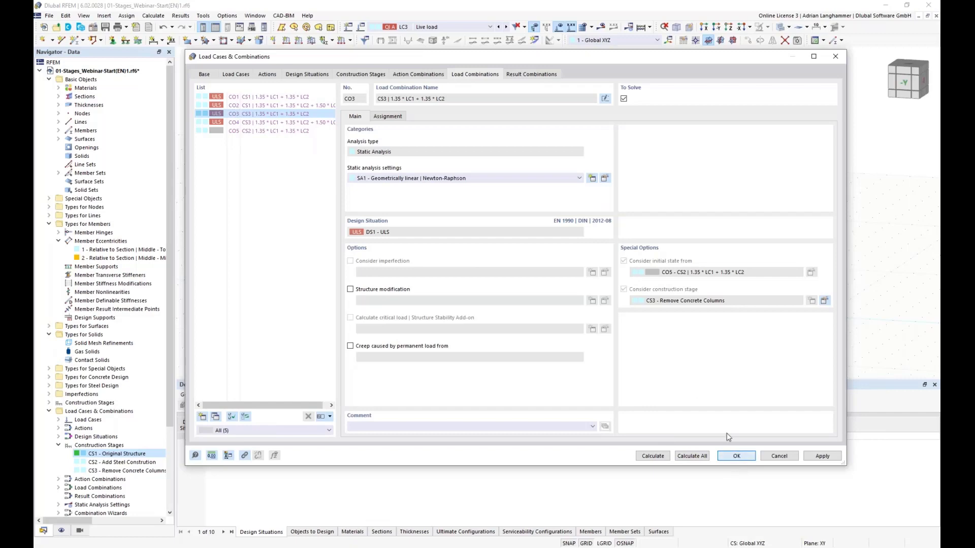
pyautogui.click(736, 456)
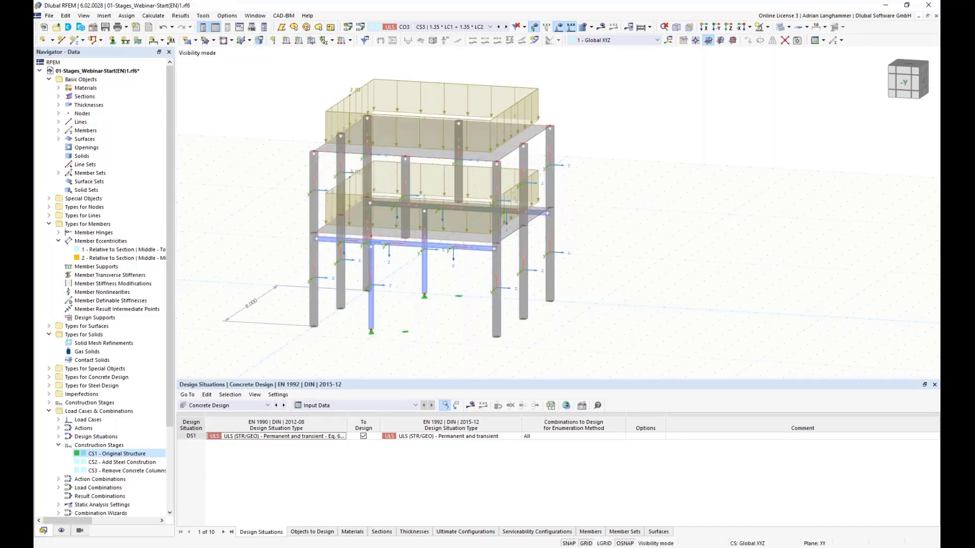
pyautogui.click(490, 26)
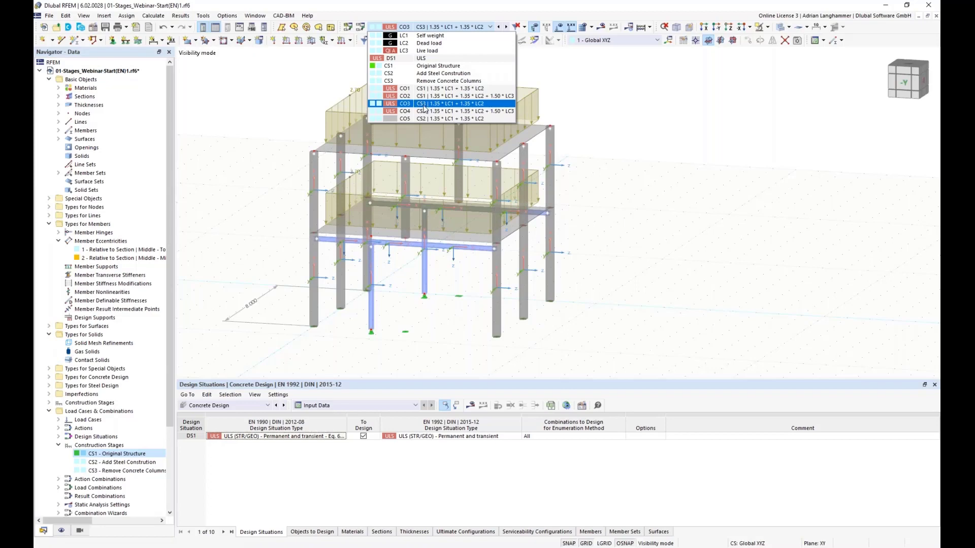
pyautogui.click(424, 105)
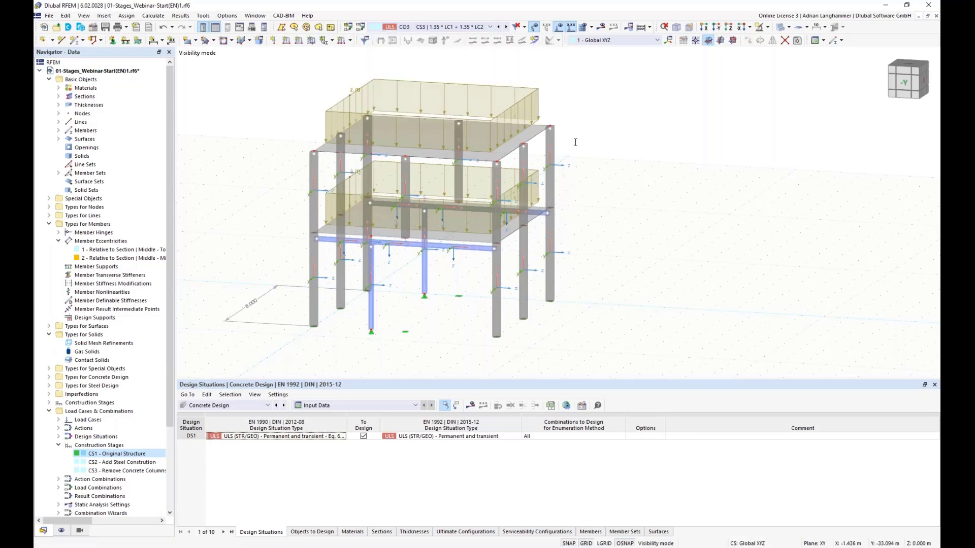
# Calculate load combination CO3 and inspect the resulting uz displacements on the structure.
pyautogui.moveTo(602, 152); pyautogui.dragTo(638, 89, button='middle')
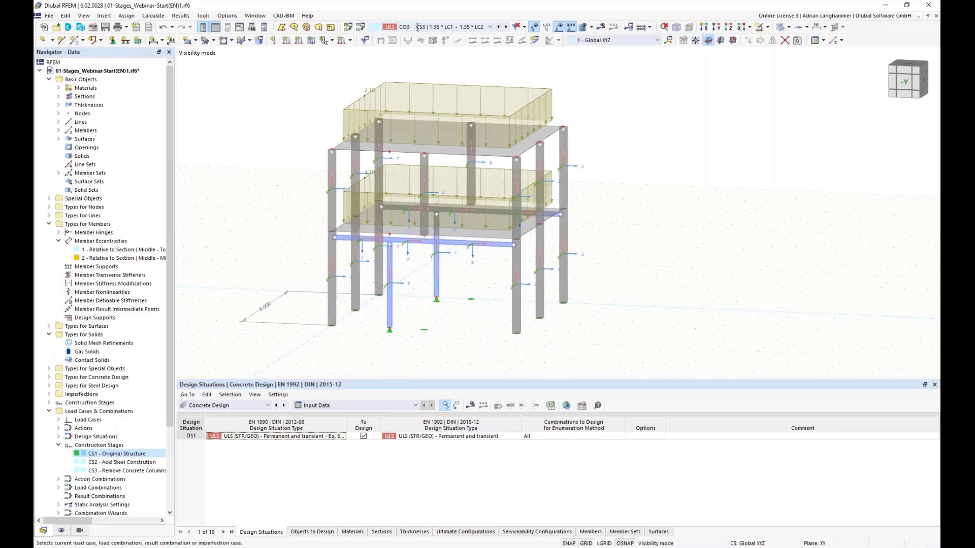
pyautogui.click(601, 26)
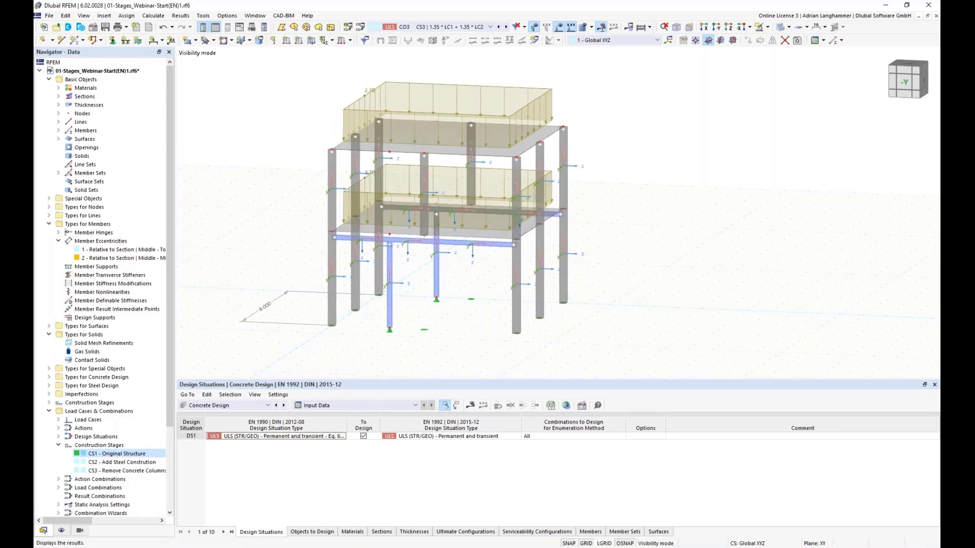
pyautogui.click(527, 317)
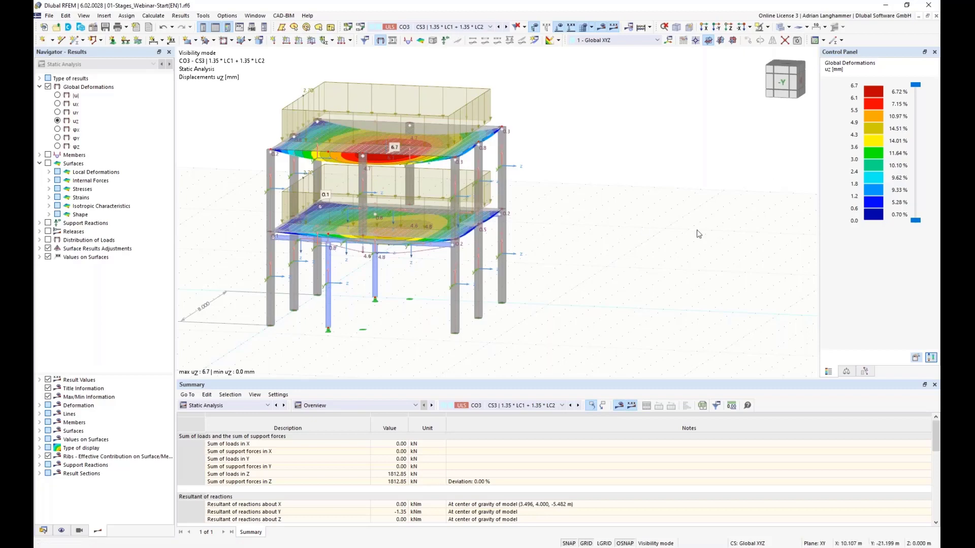
pyautogui.keyDown('ctrl'); pyautogui.moveTo(583, 182); pyautogui.dragTo(634, 248, button='middle'); pyautogui.keyUp('ctrl')
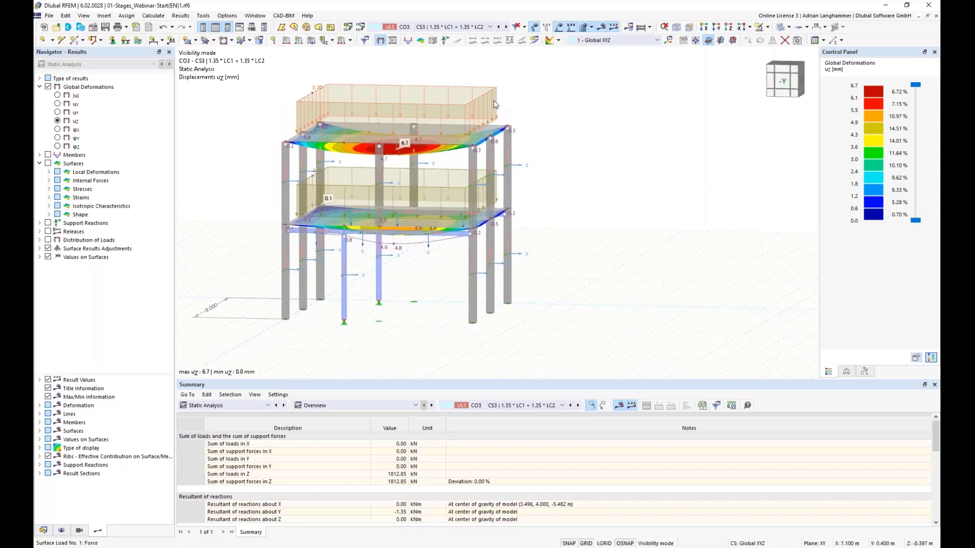
# Recheck the load combinations by construction stage, comparing CO5 with the CS1 pair CO1 and CO2 and the CS3 pair CO3 and CO4.
pyautogui.click(360, 34)
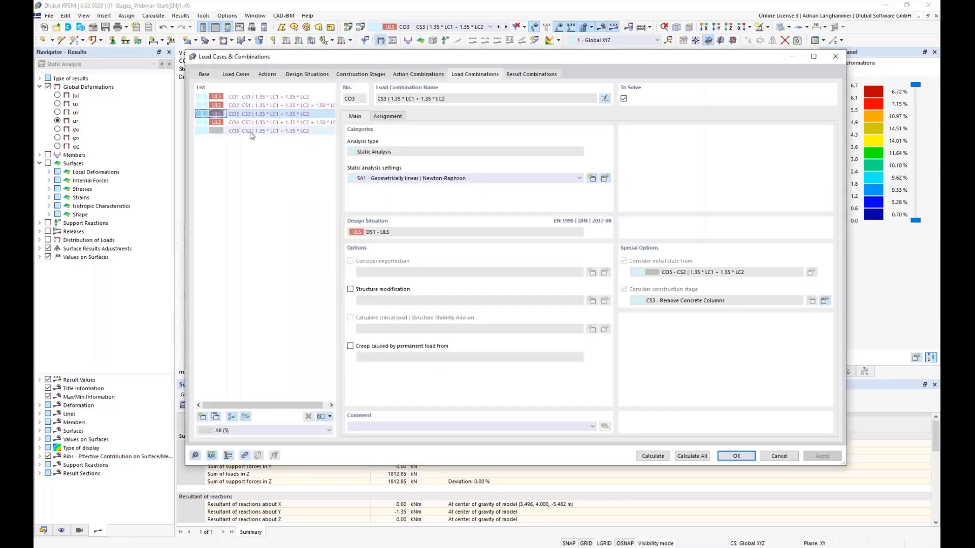
pyautogui.click(232, 131)
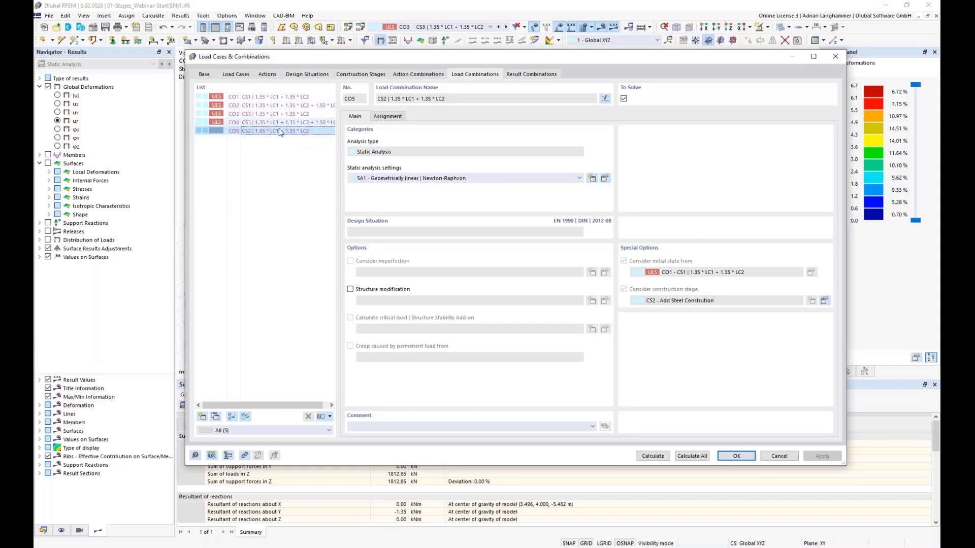
pyautogui.click(270, 97)
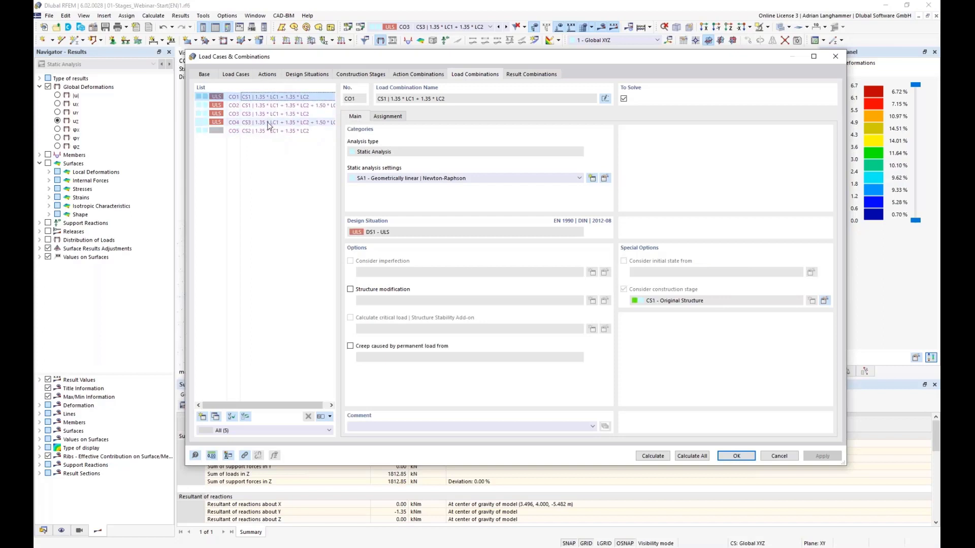
pyautogui.keyDown('shift'); pyautogui.click(269, 123); pyautogui.keyUp('shift')
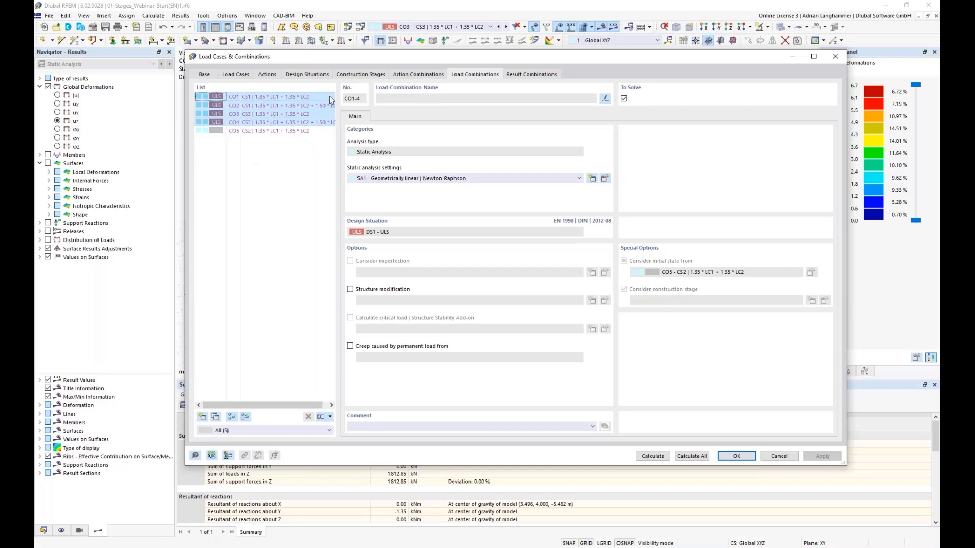
pyautogui.click(269, 96)
pyautogui.keyDown('shift'); pyautogui.click(274, 106); pyautogui.keyUp('shift')
pyautogui.click(310, 114)
pyautogui.keyDown('shift'); pyautogui.click(310, 123); pyautogui.keyUp('shift')
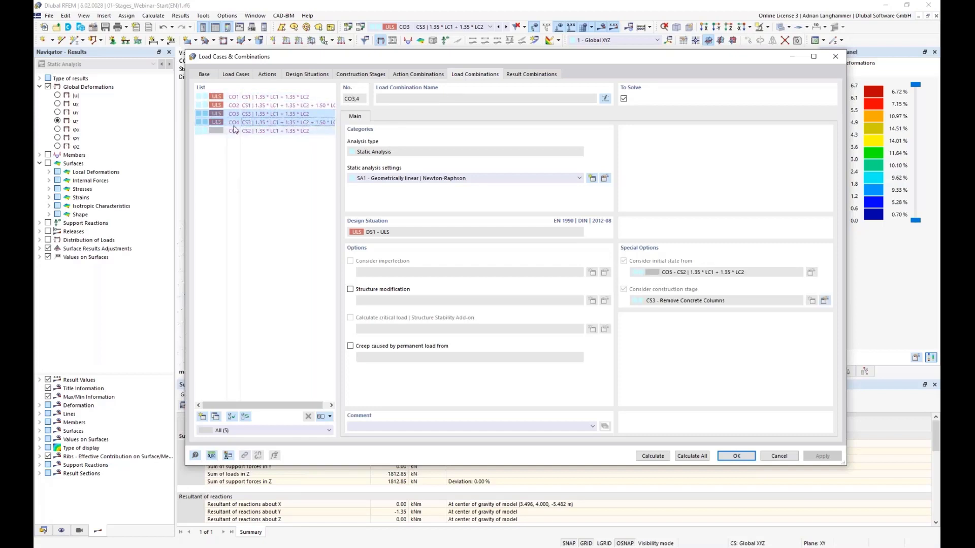
pyautogui.click(736, 456)
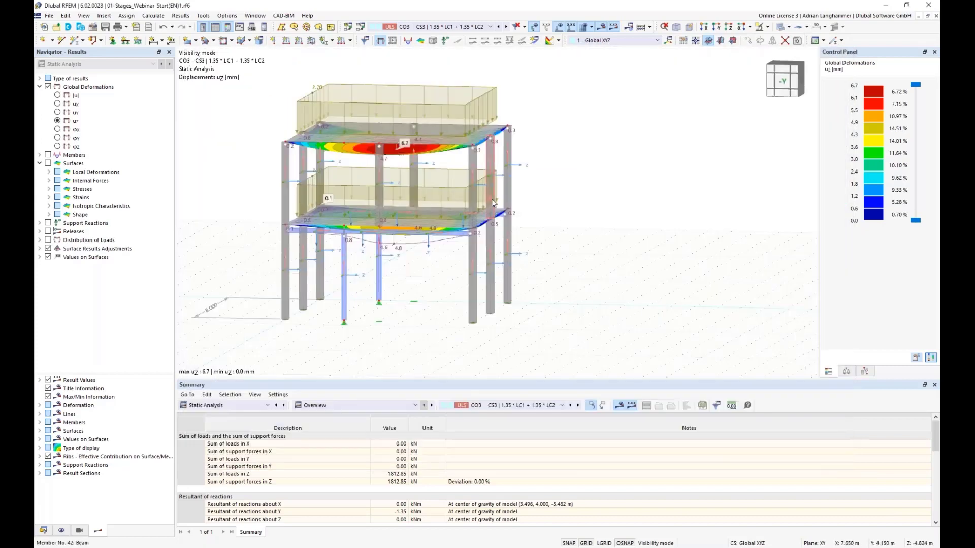
pyautogui.moveTo(197, 206); pyautogui.dragTo(278, 205, button='middle')
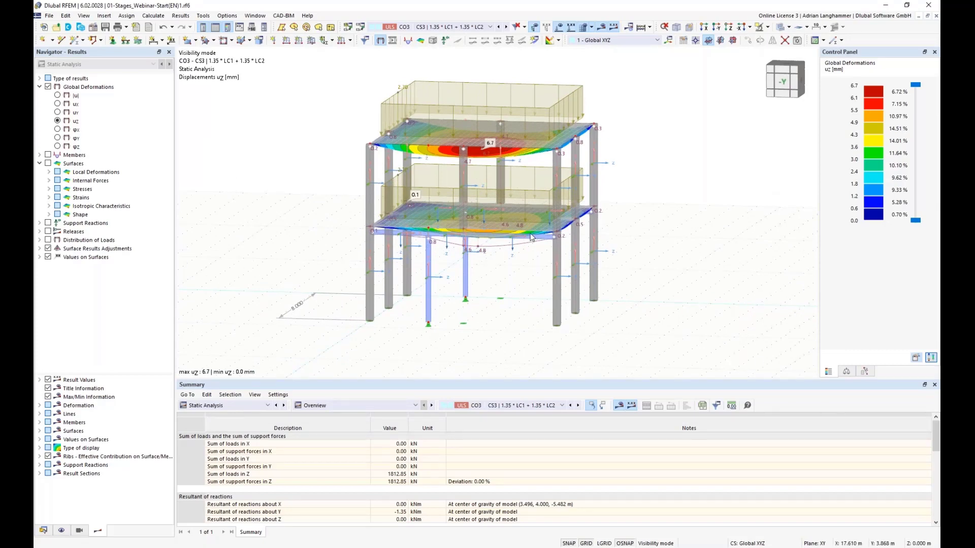
pyautogui.scroll(1, 275, 184)
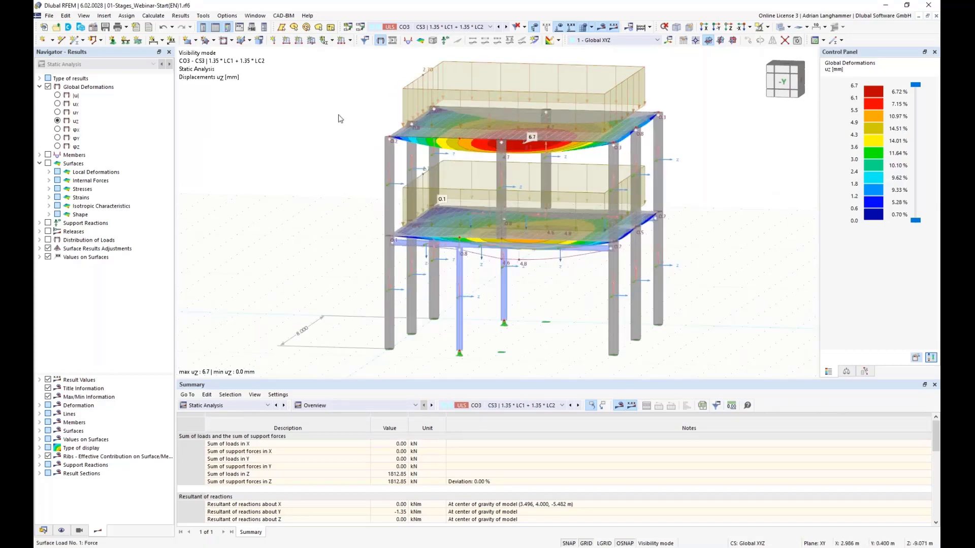
pyautogui.scroll(-1, 258, 142)
# Open the default Steel Design ultimate configuration and clear its assignment to all members and member sets.
pyautogui.click(44, 531)
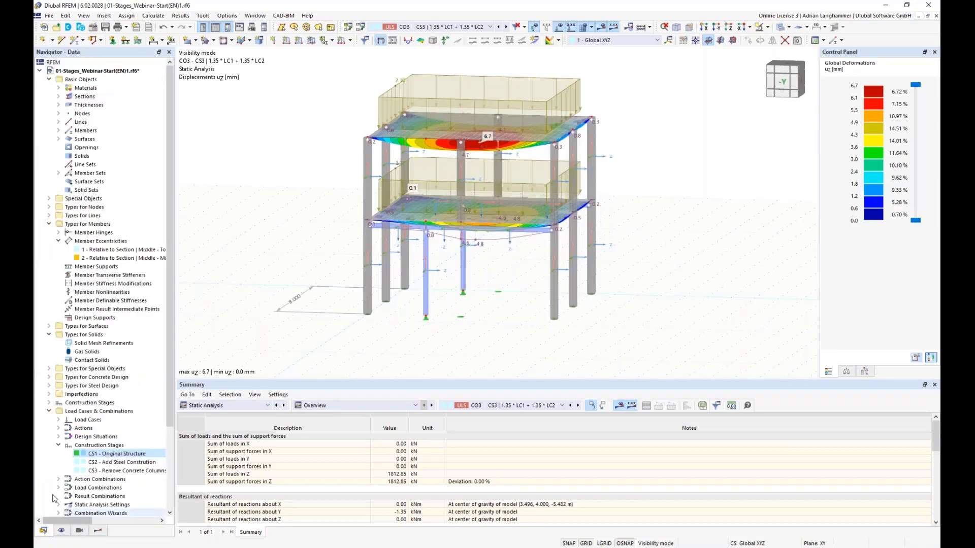
pyautogui.scroll(-4, 59, 421)
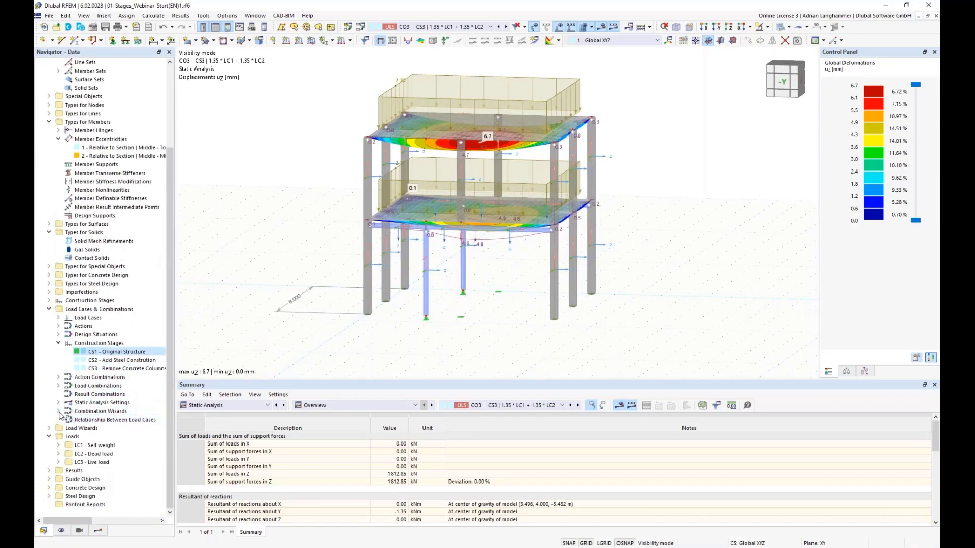
pyautogui.click(50, 497)
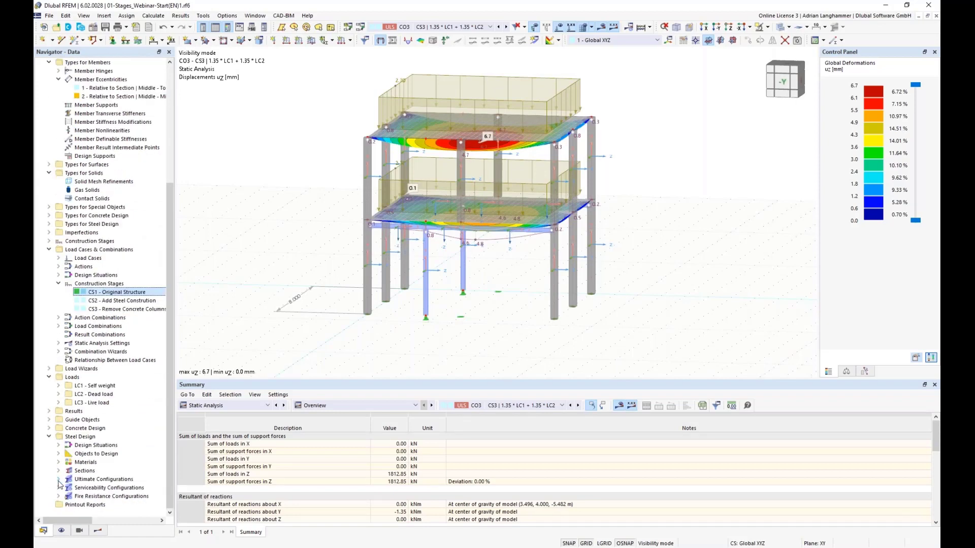
pyautogui.click(59, 480)
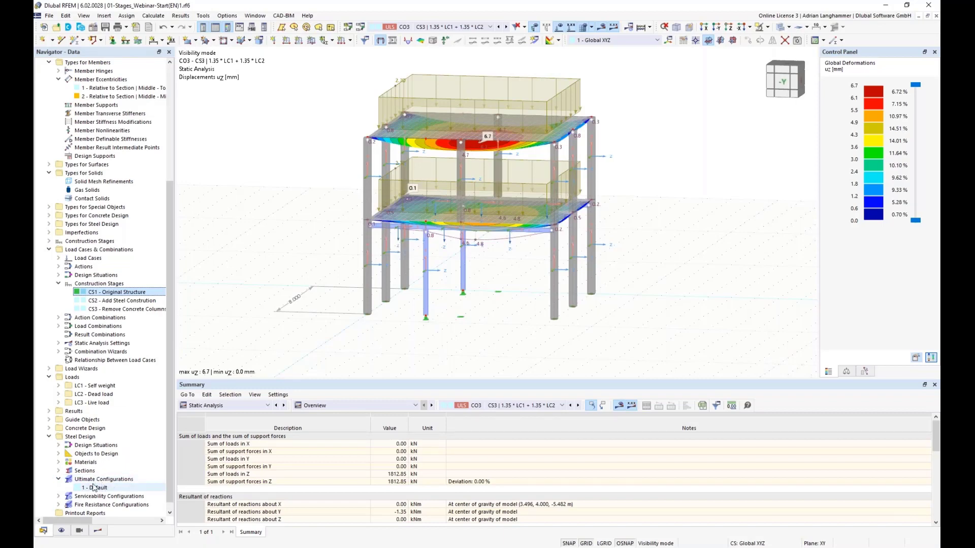
pyautogui.rightClick(100, 480)
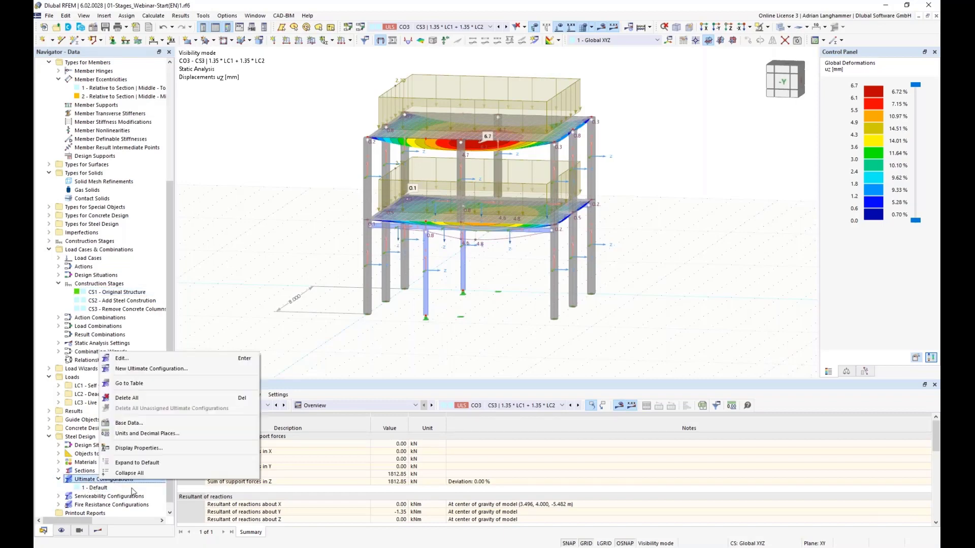
pyautogui.click(142, 359)
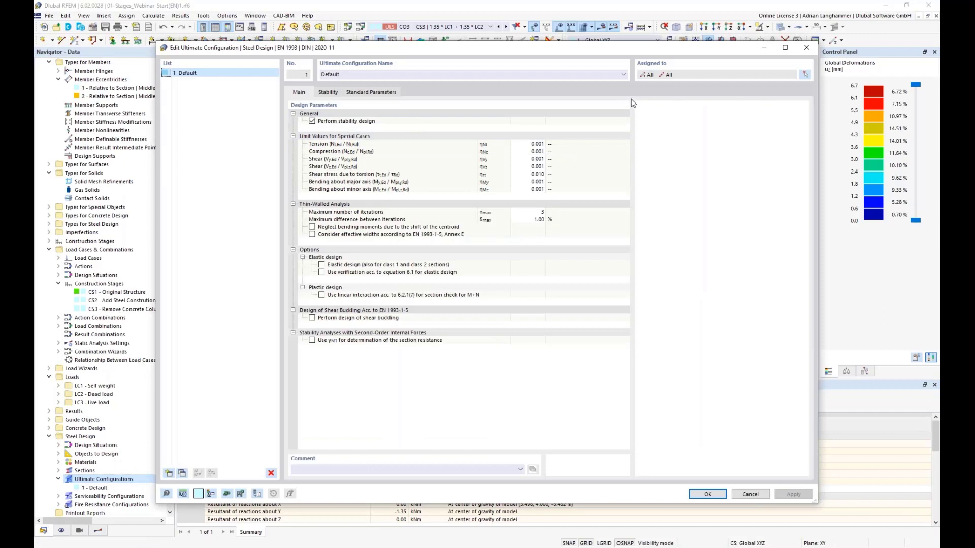
pyautogui.moveTo(324, 49); pyautogui.dragTo(327, 41)
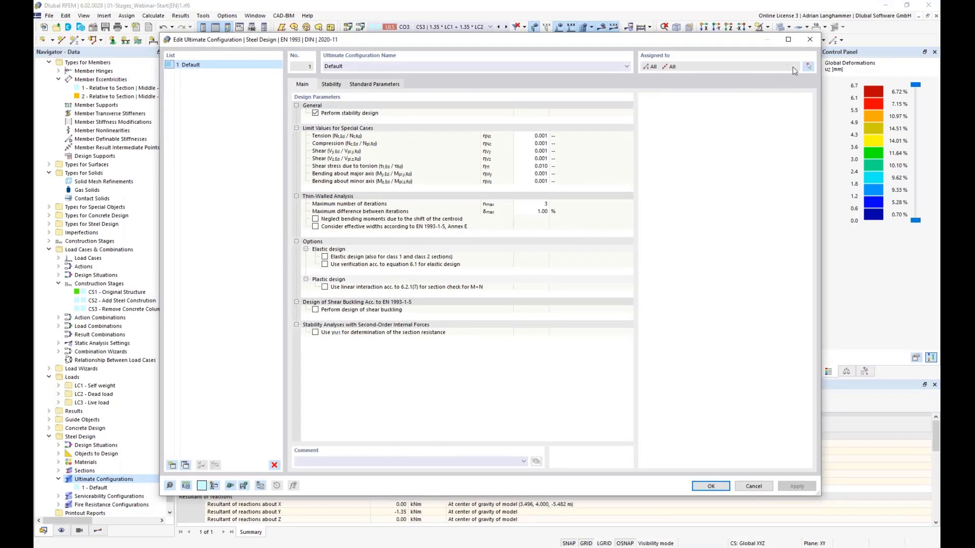
pyautogui.click(808, 67)
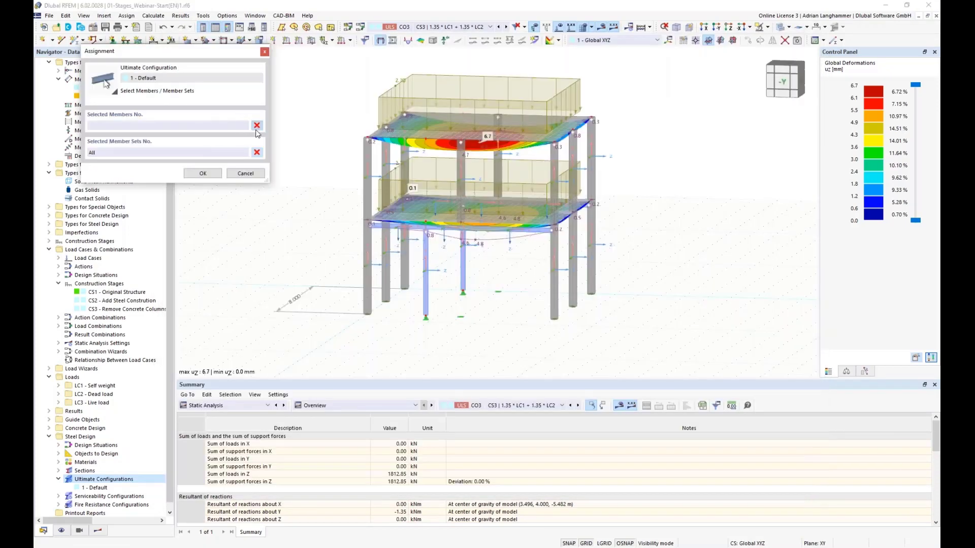
pyautogui.click(257, 153)
# Hide the results, assign the default ultimate configuration to steel girder members 71-76, and disable its stability design.
pyautogui.click(380, 41)
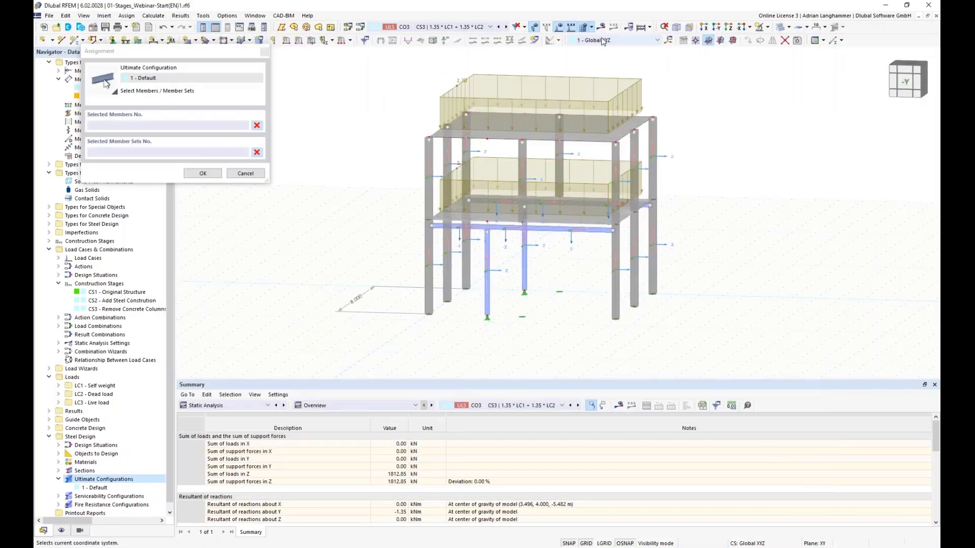
pyautogui.click(485, 201)
pyautogui.click(532, 202)
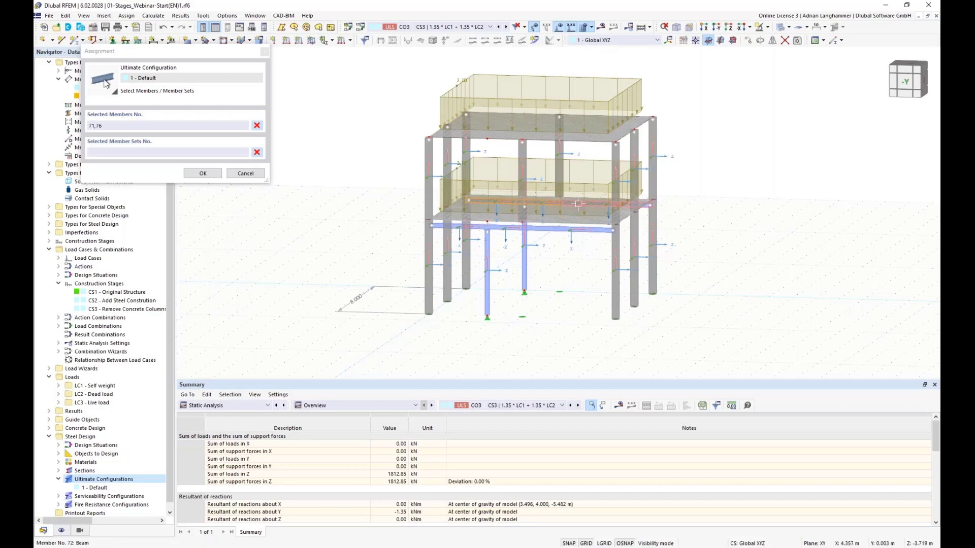
pyautogui.click(578, 204)
pyautogui.keyDown('ctrl'); pyautogui.moveTo(578, 204); pyautogui.dragTo(548, 203, button='middle'); pyautogui.keyUp('ctrl')
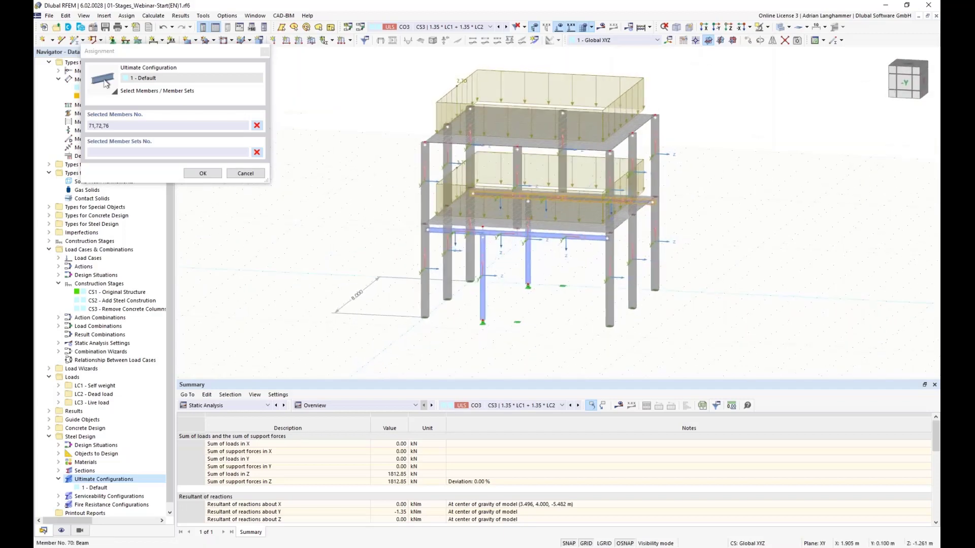
pyautogui.scroll(1, 519, 254)
pyautogui.click(546, 232)
pyautogui.click(502, 230)
pyautogui.click(426, 223)
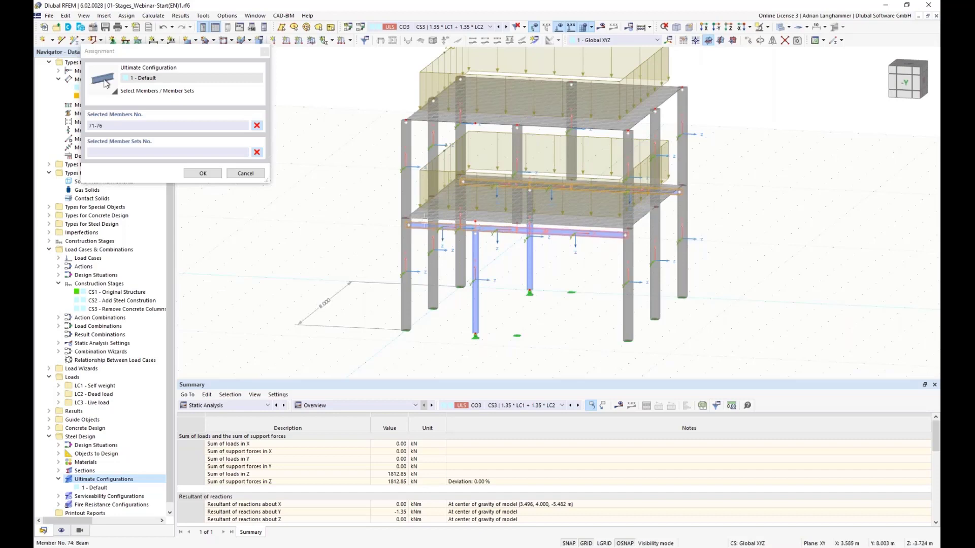
pyautogui.click(202, 173)
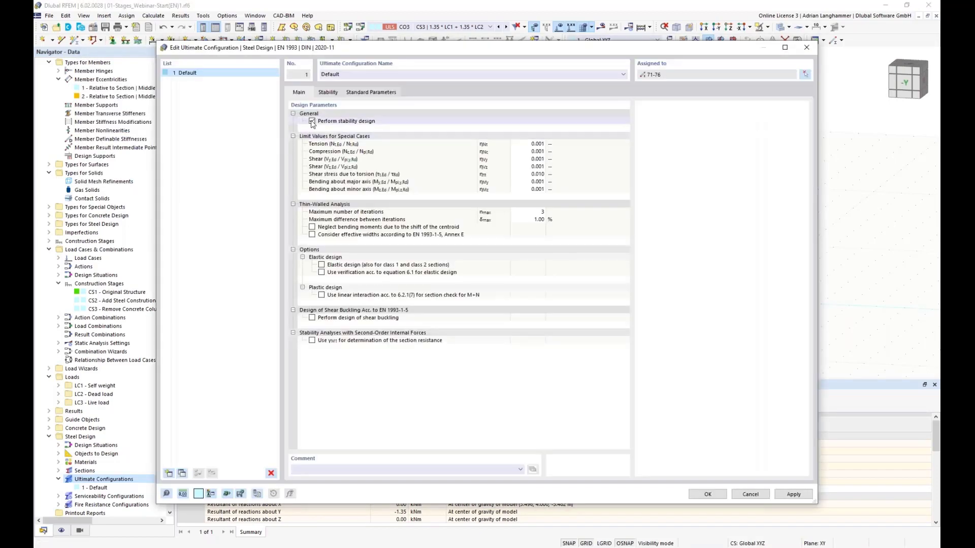
pyautogui.click(311, 121)
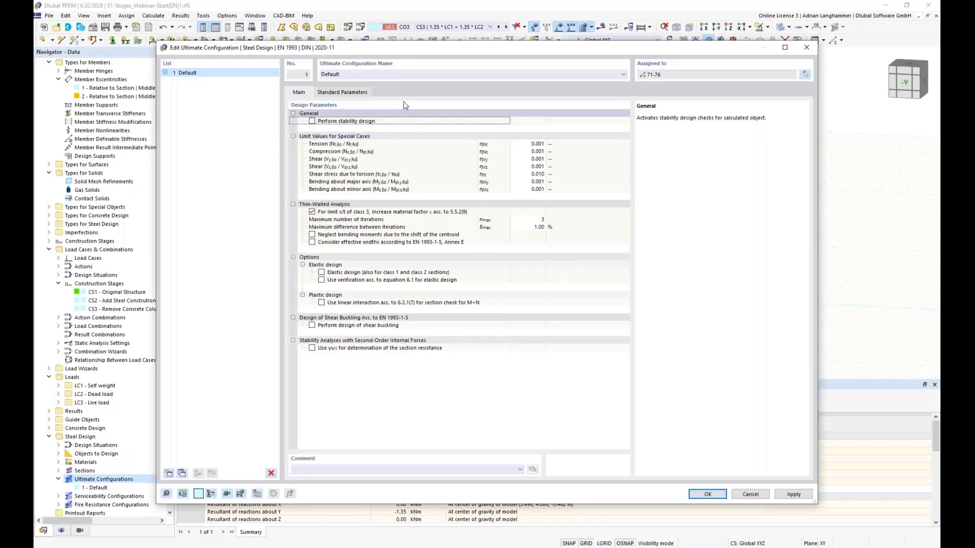
# Create a second ultimate configuration and assign it to the two steel columns, members 69 and 70.
pyautogui.click(168, 474)
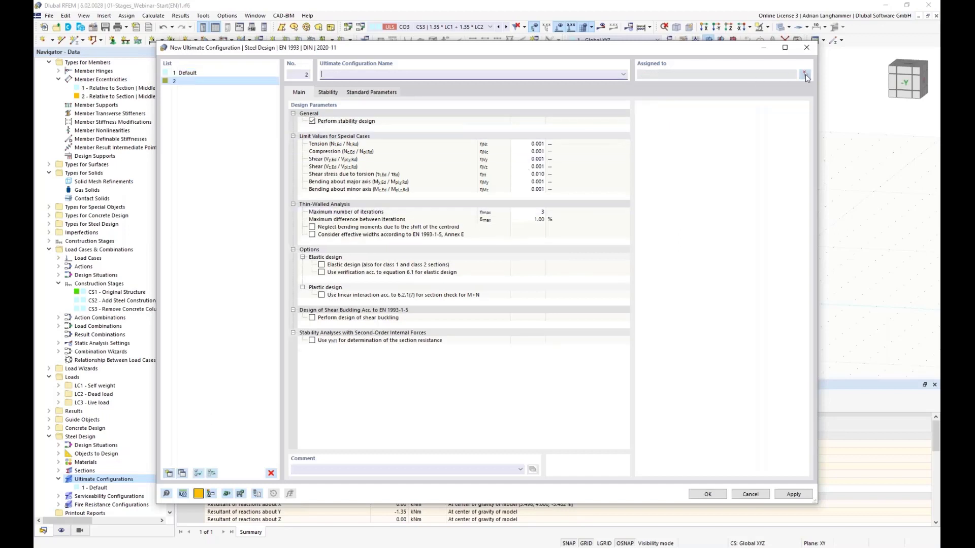
pyautogui.click(807, 76)
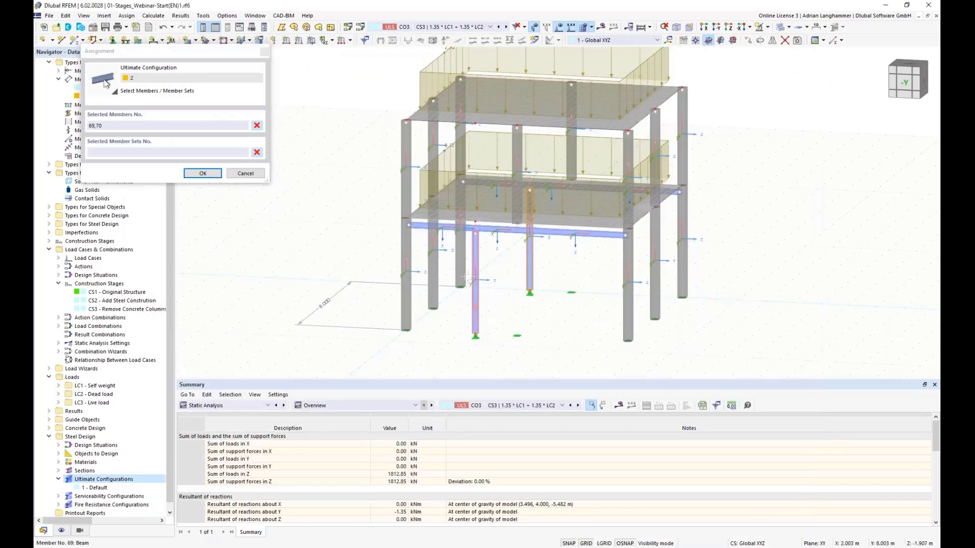
pyautogui.click(203, 174)
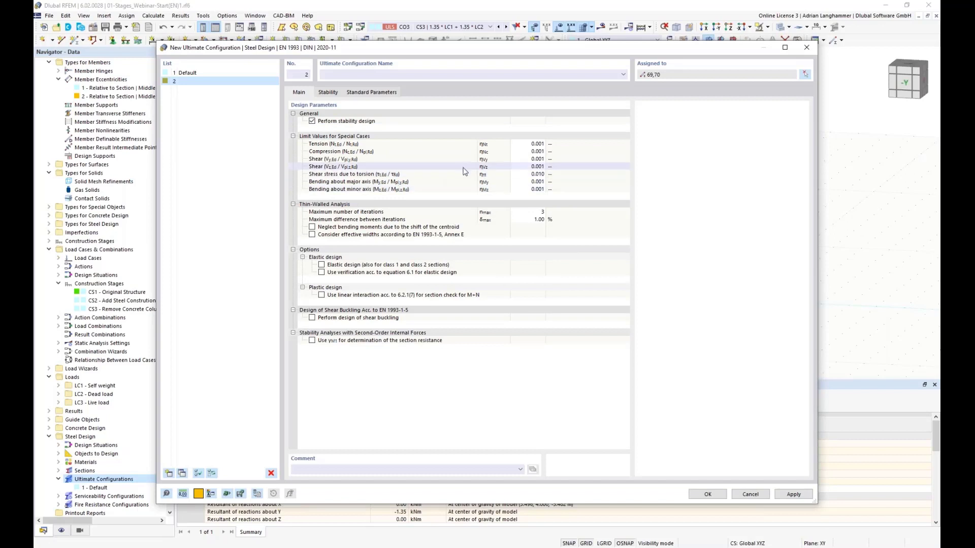
# Name the first ultimate configuration Girders and the second Columns, and accept both.
pyautogui.click(223, 73)
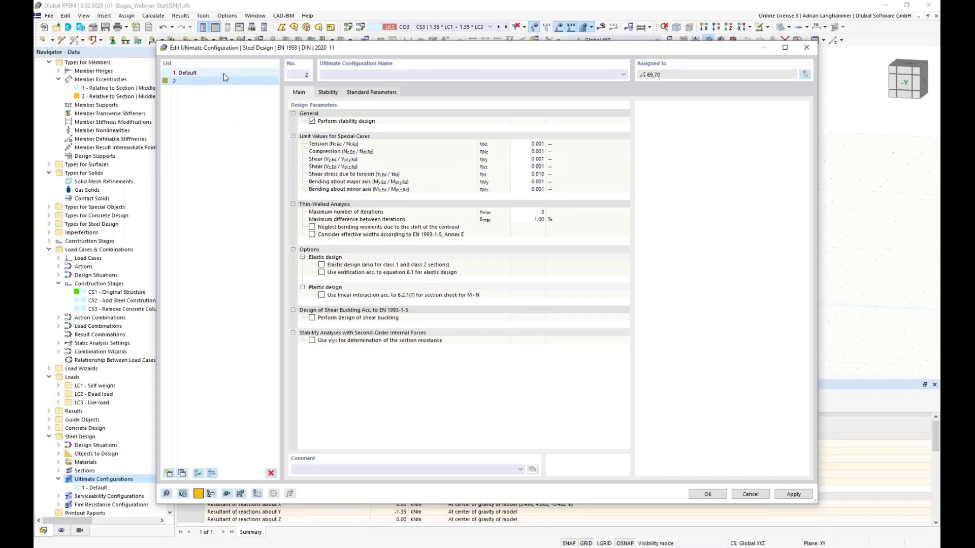
pyautogui.write('Girders')
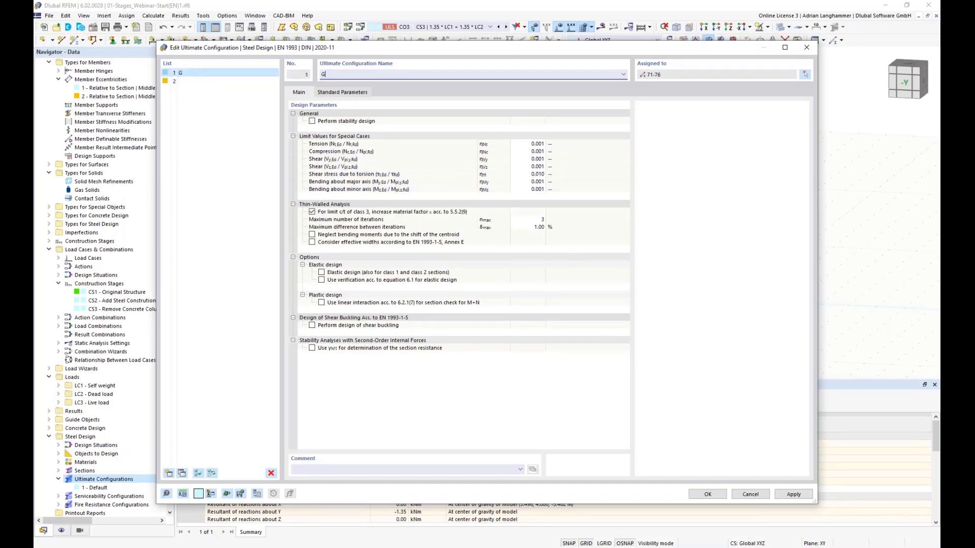
pyautogui.click(259, 81)
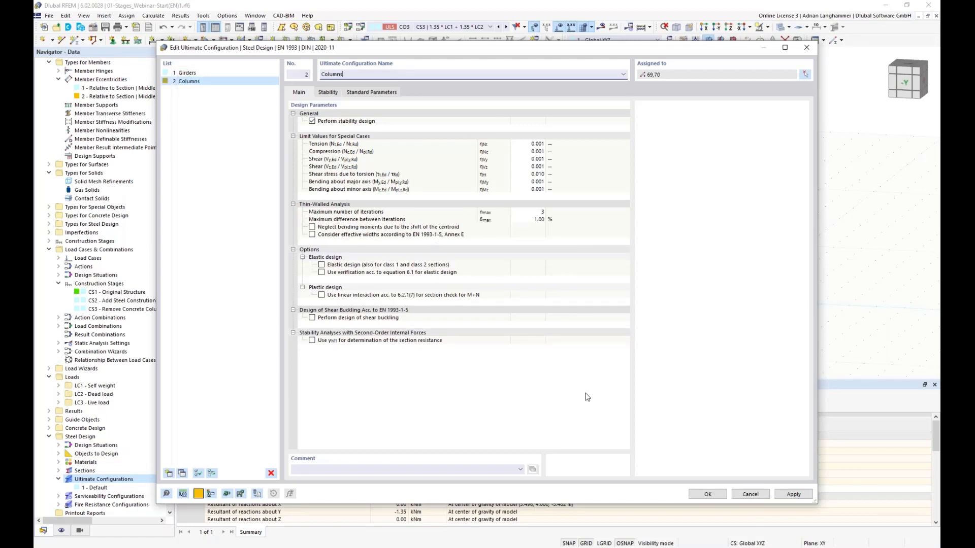
pyautogui.click(706, 494)
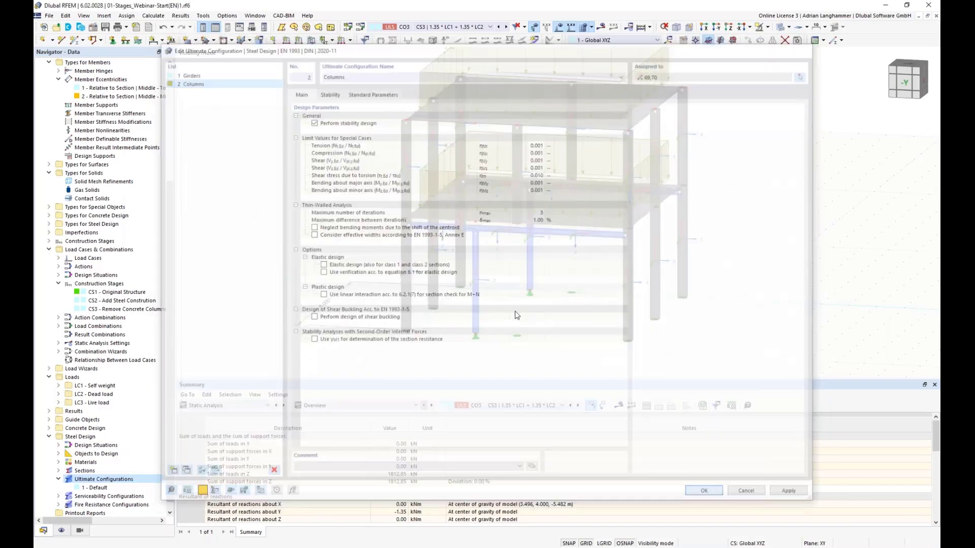
# Create effective lengths for the two steel columns with the standard nodal supports and effective length factors, and accept the member changes.
pyautogui.moveTo(445, 329); pyautogui.dragTo(429, 278, button='middle')
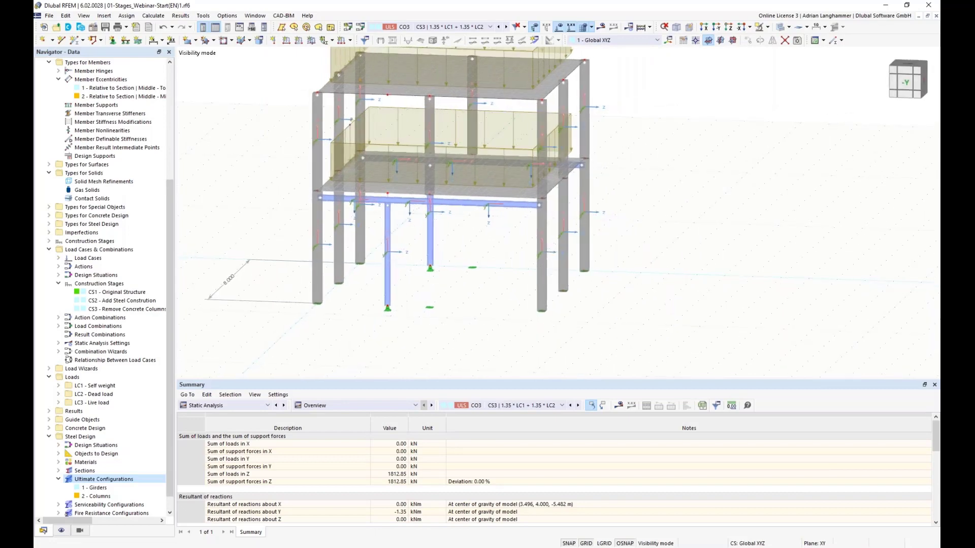
pyautogui.click(432, 236)
pyautogui.keyDown('ctrl'); pyautogui.click(384, 274); pyautogui.keyUp('ctrl')
pyautogui.rightClick(386, 275)
pyautogui.moveTo(504, 307)
pyautogui.click(589, 307)
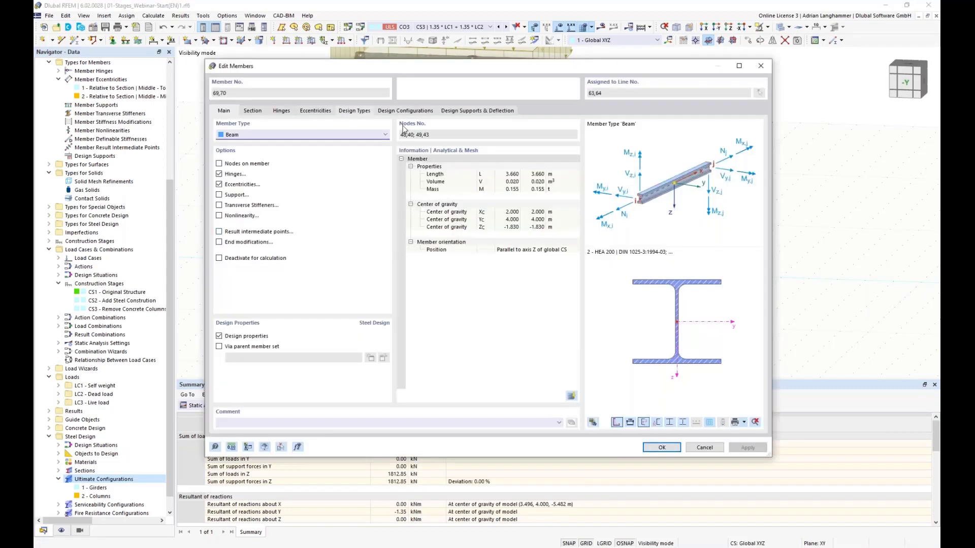
pyautogui.click(354, 111)
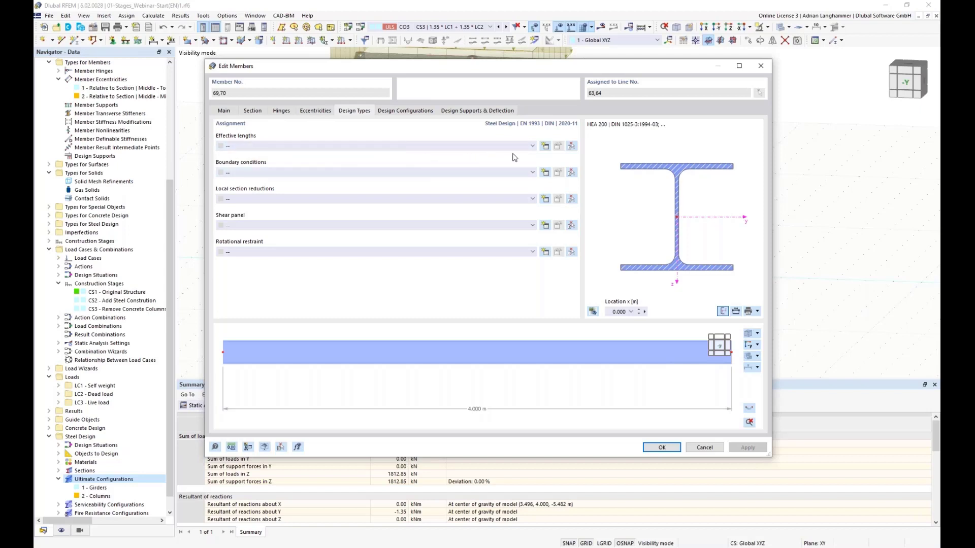
pyautogui.click(545, 147)
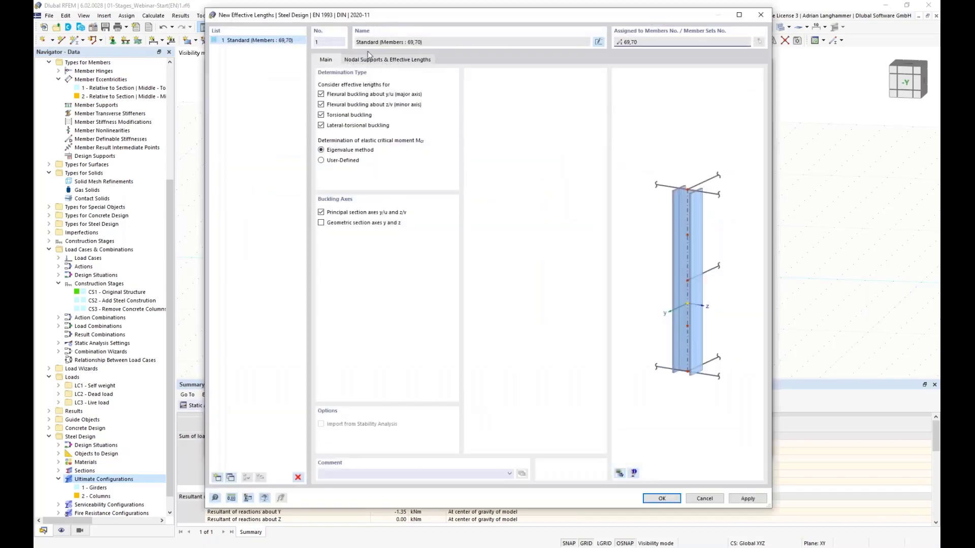
pyautogui.click(366, 61)
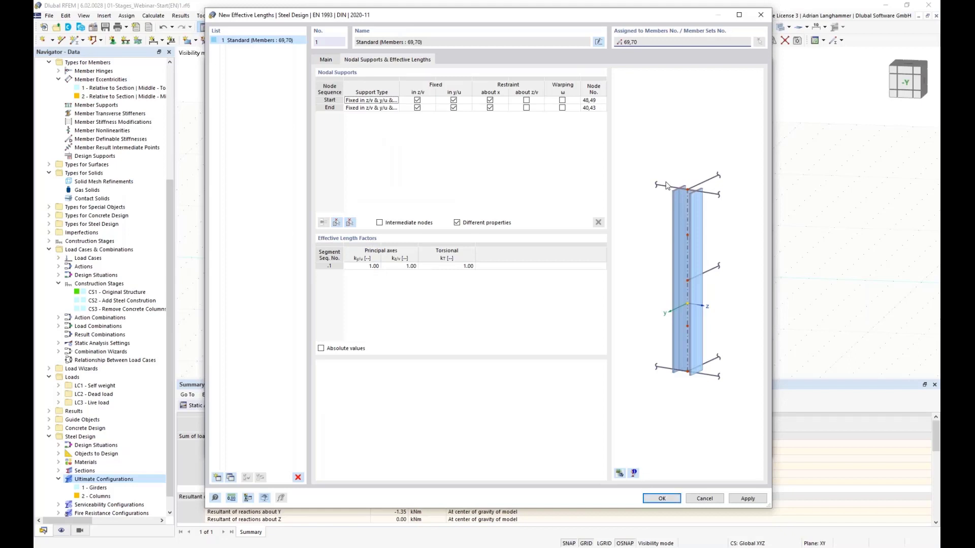
pyautogui.click(662, 498)
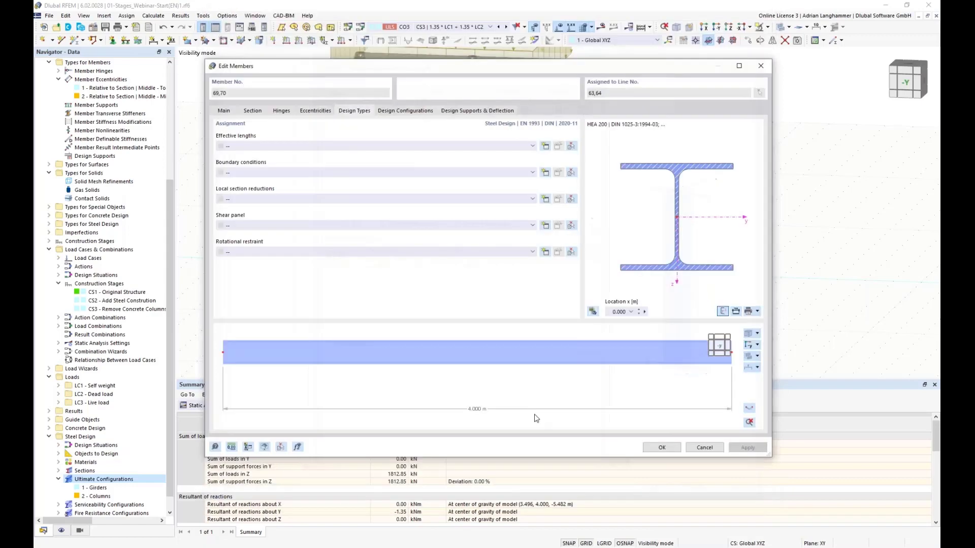
pyautogui.click(662, 448)
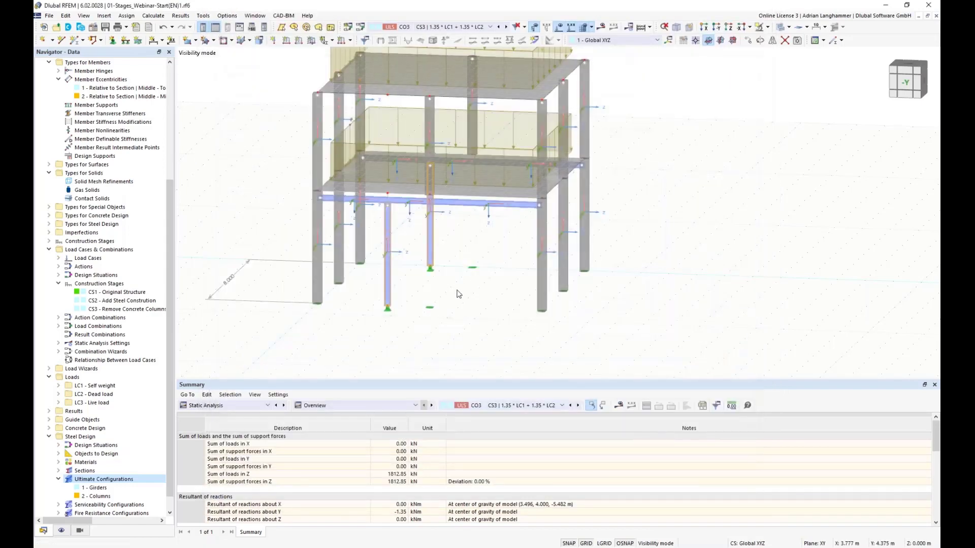
# Show the Steel Design input data table for the design situations and enlarge the table area.
pyautogui.keyDown('ctrl'); pyautogui.moveTo(458, 296); pyautogui.dragTo(470, 274, button='middle'); pyautogui.keyUp('ctrl')
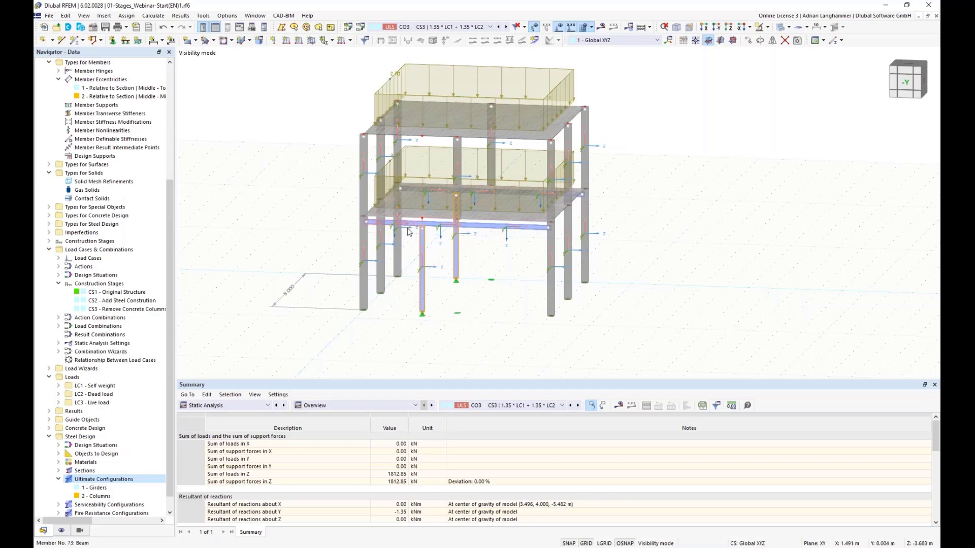
pyautogui.click(262, 406)
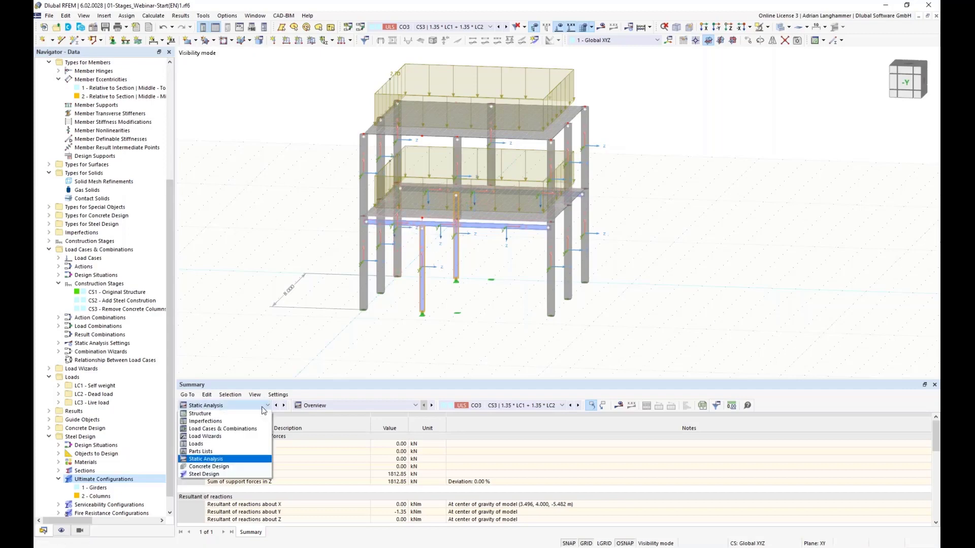
pyautogui.click(241, 474)
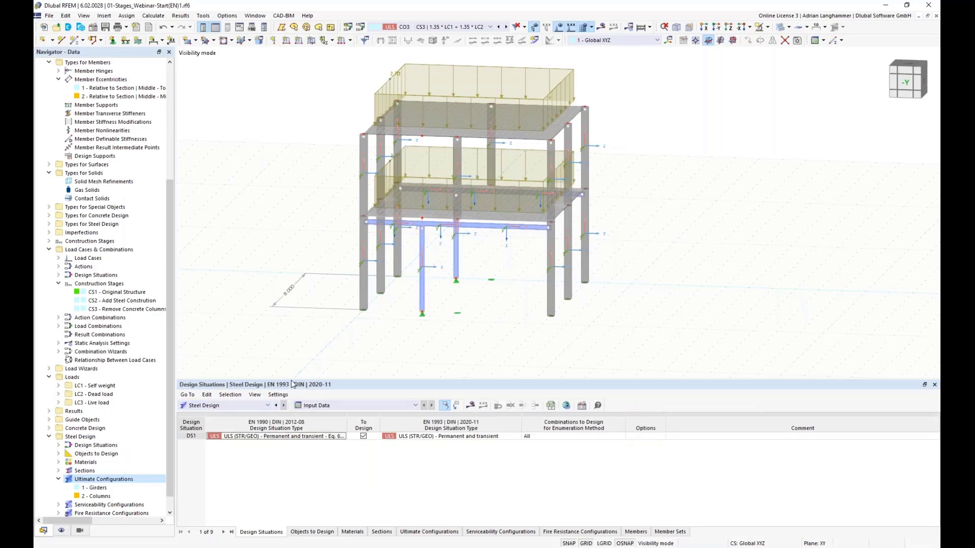
pyautogui.moveTo(292, 382); pyautogui.dragTo(294, 354)
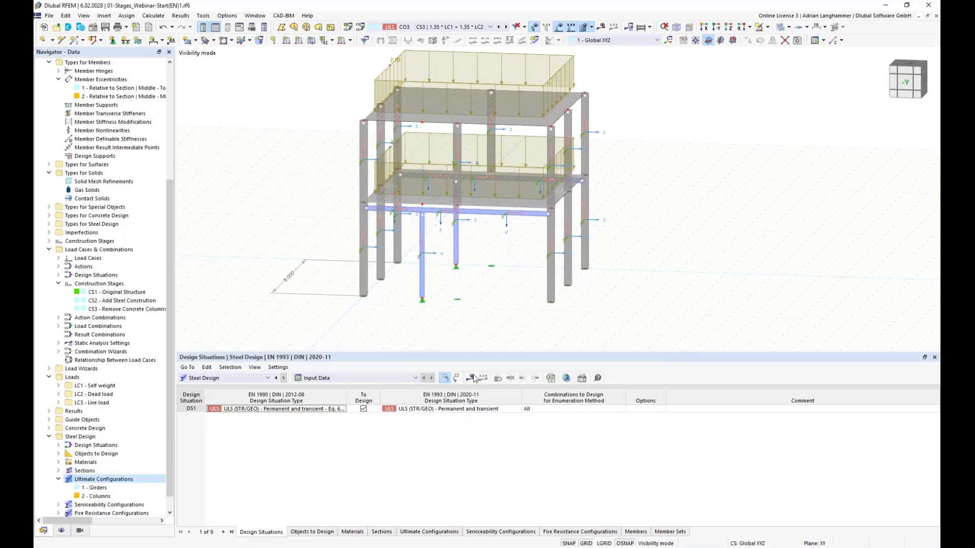
pyautogui.click(472, 28)
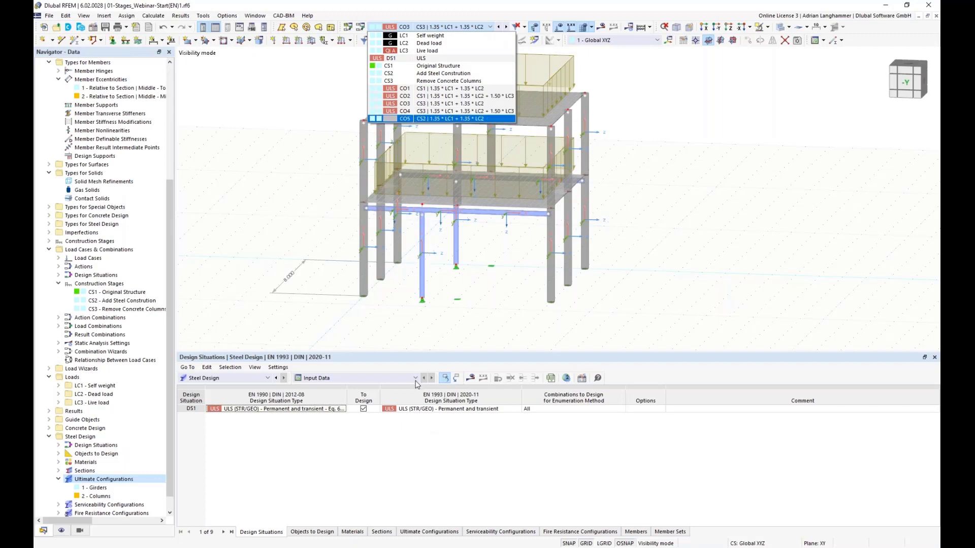
pyautogui.click(470, 381)
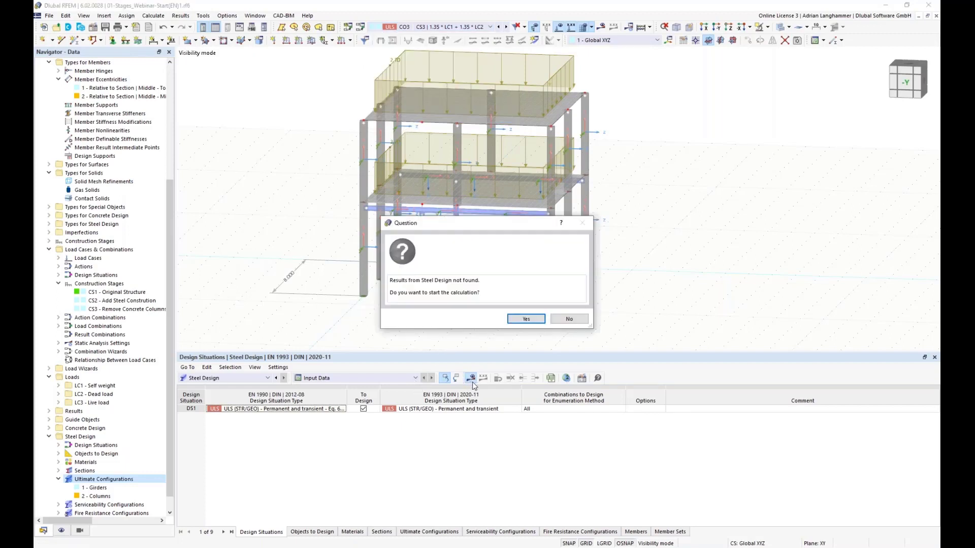
pyautogui.click(569, 319)
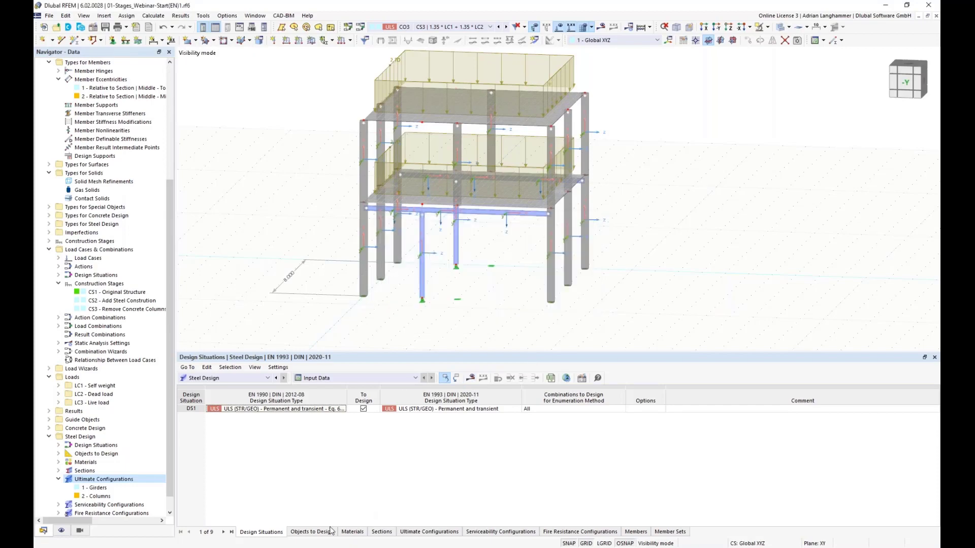
# Exclude member sets from the steel design and limit the members to design to the steel girders and columns, members 69-76.
pyautogui.click(327, 531)
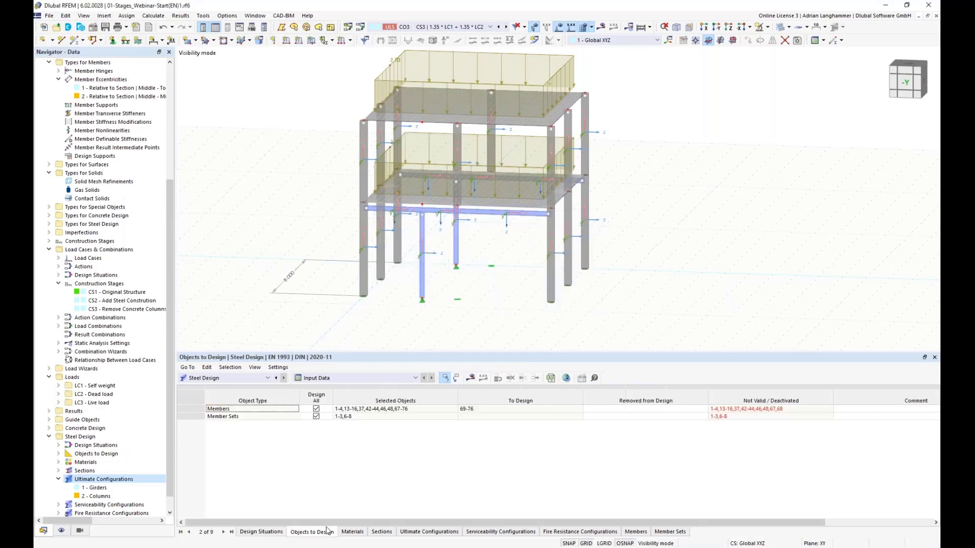
pyautogui.click(316, 416)
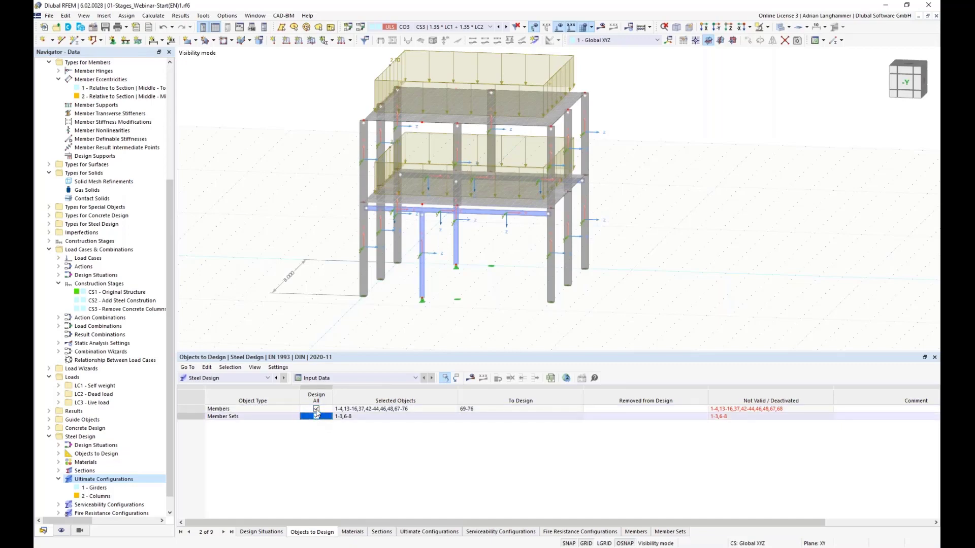
pyautogui.click(316, 409)
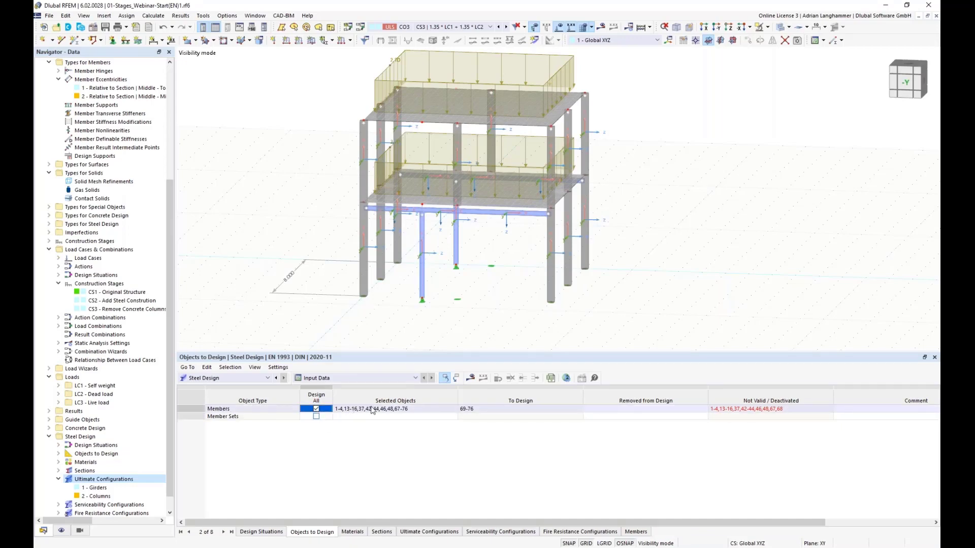
pyautogui.click(413, 409)
pyautogui.click(453, 410)
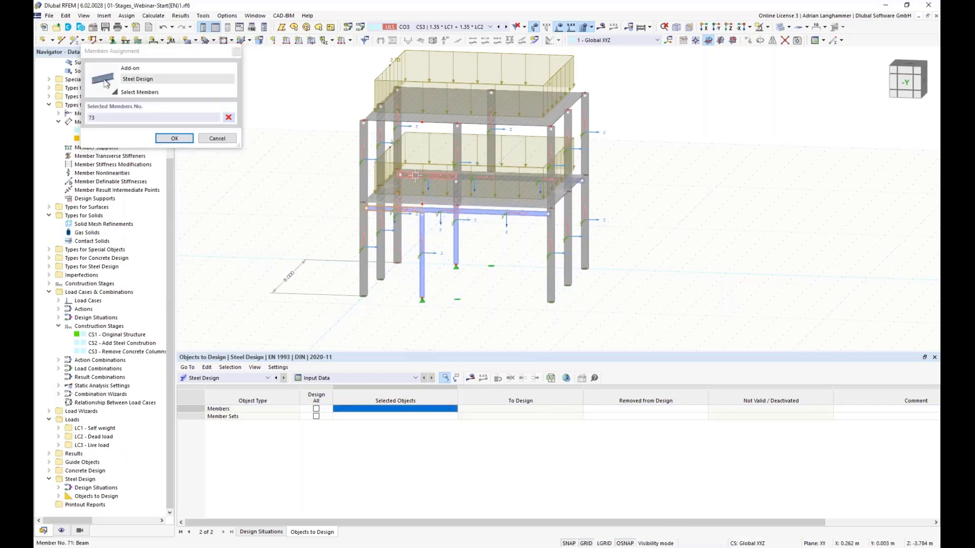
pyautogui.click(504, 177)
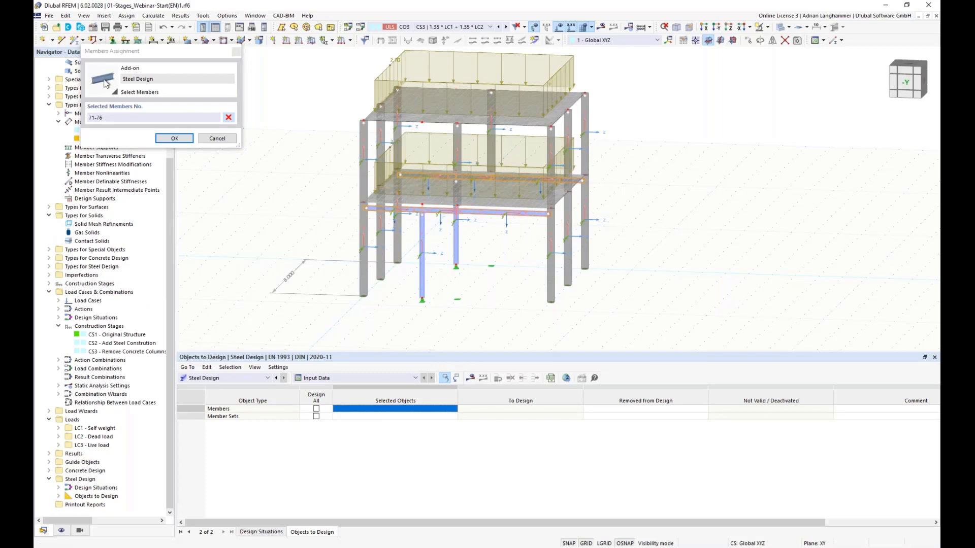
pyautogui.click(422, 237)
pyautogui.click(174, 138)
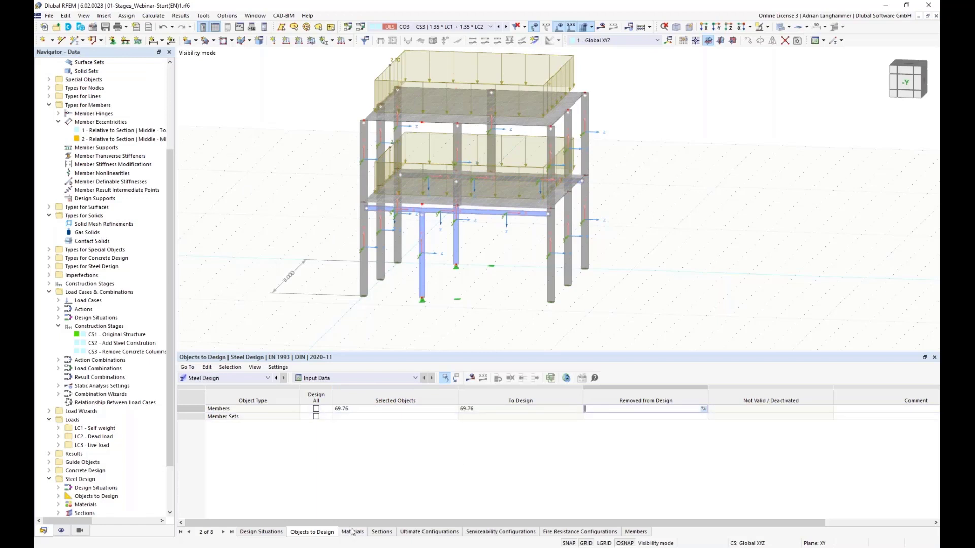
# Calculate the steel design and review the members' design ratios by construction stage.
pyautogui.click(471, 378)
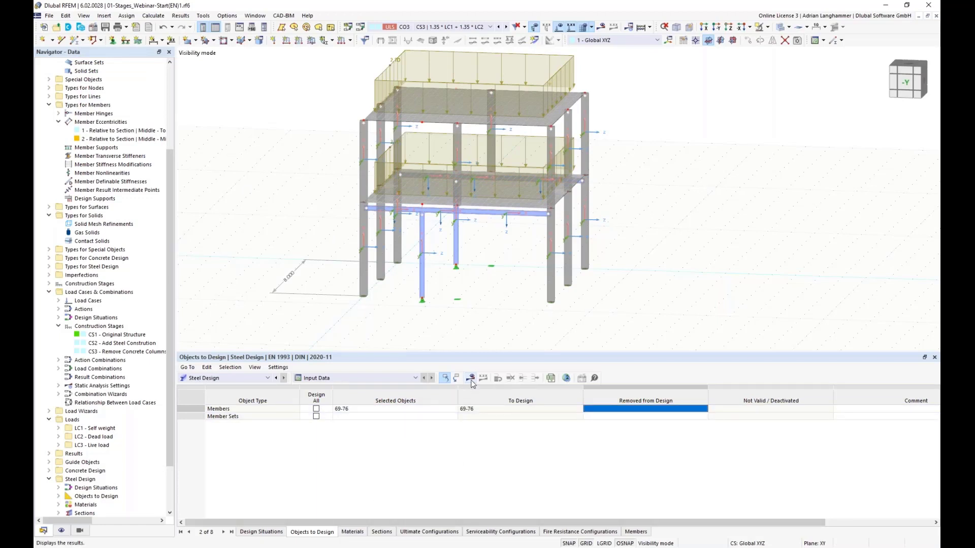
pyautogui.click(524, 319)
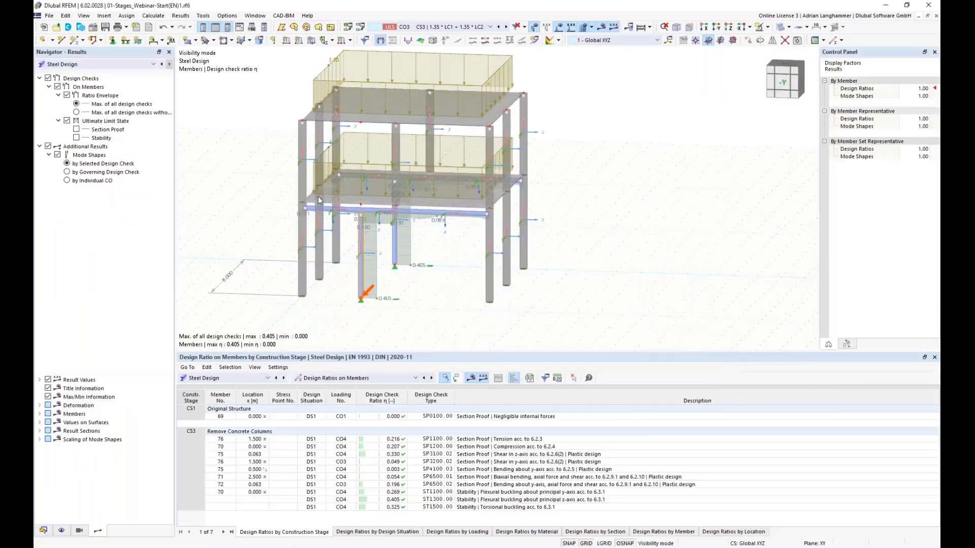
pyautogui.keyDown('ctrl'); pyautogui.moveTo(391, 269); pyautogui.dragTo(412, 271, button='middle'); pyautogui.keyUp('ctrl')
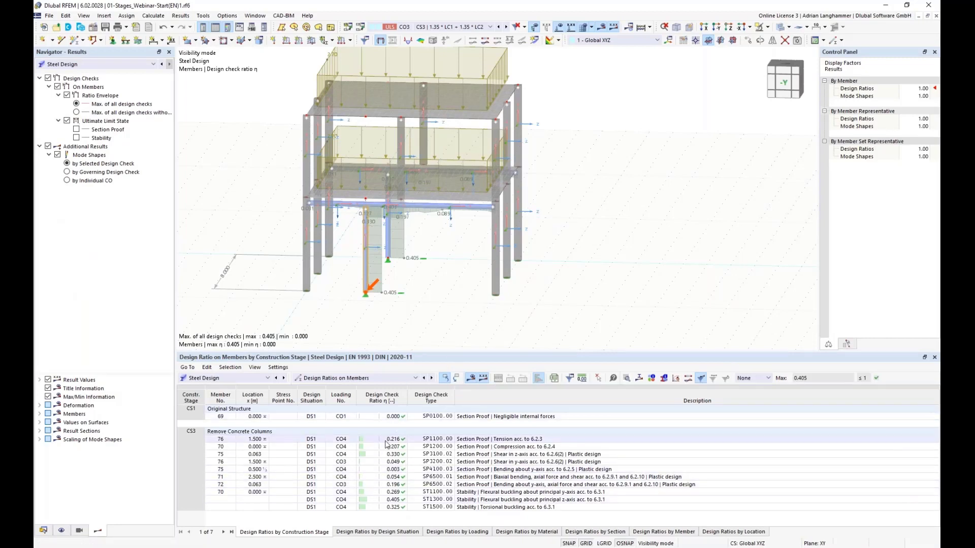
pyautogui.click(189, 433)
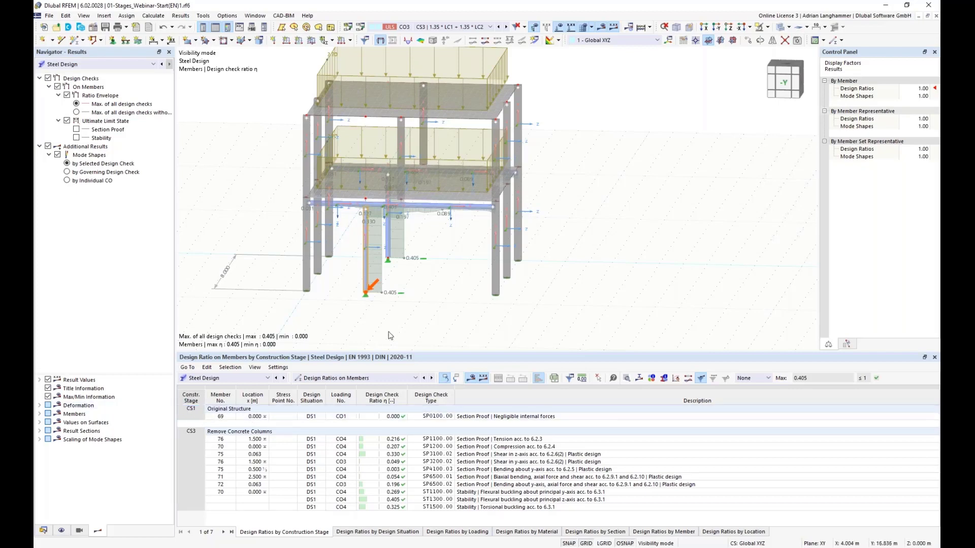
pyautogui.moveTo(401, 330); pyautogui.dragTo(432, 328, button='middle')
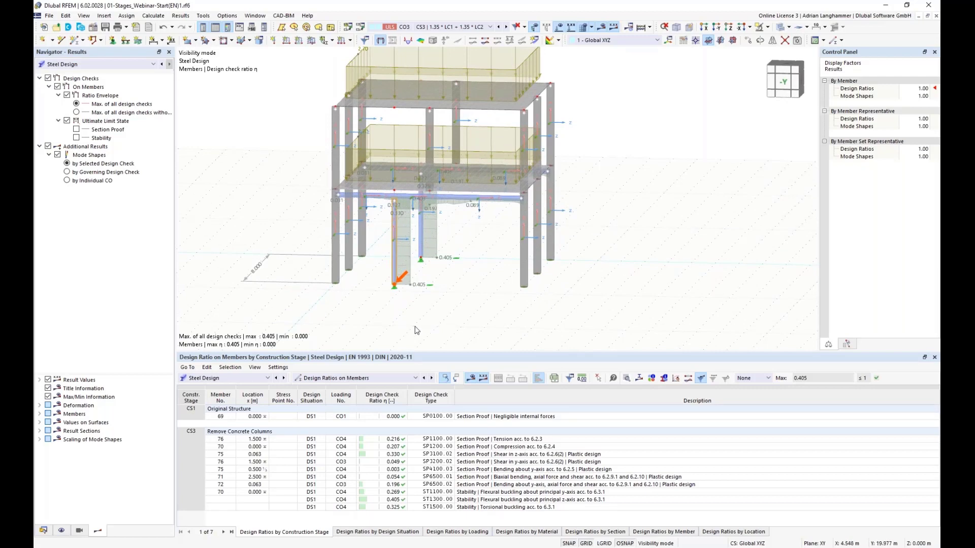
pyautogui.moveTo(442, 319); pyautogui.dragTo(446, 328, button='middle')
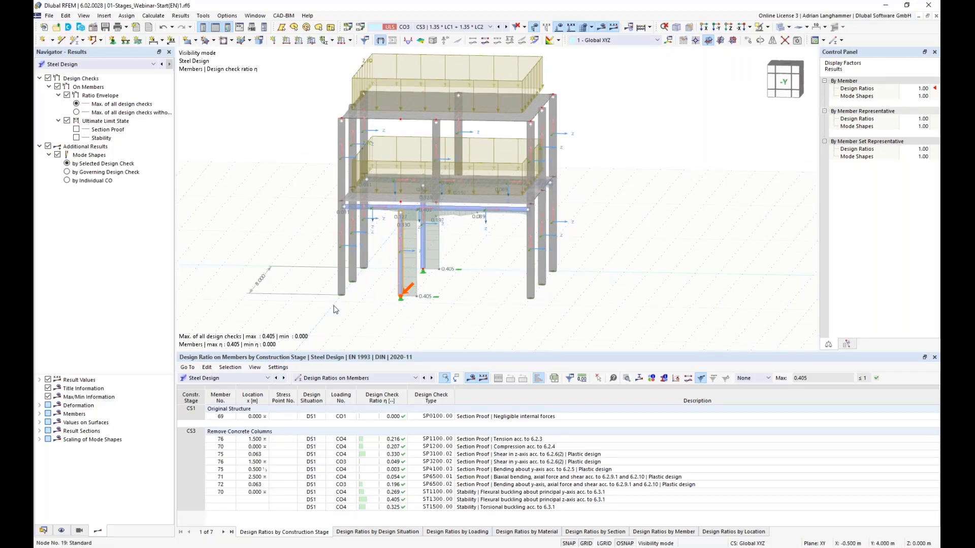
# Switch the tables to Concrete Design and calculate the concrete design results.
pyautogui.click(249, 379)
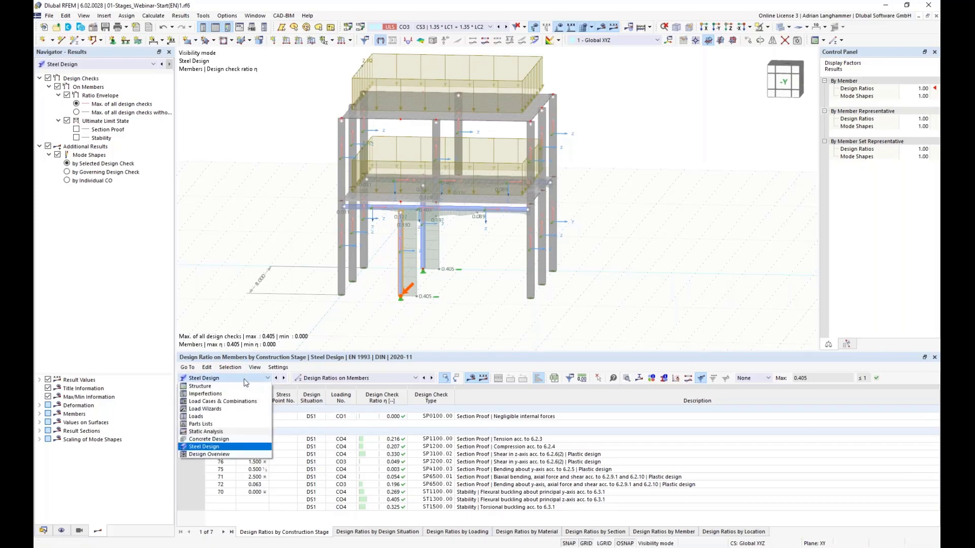
pyautogui.click(232, 439)
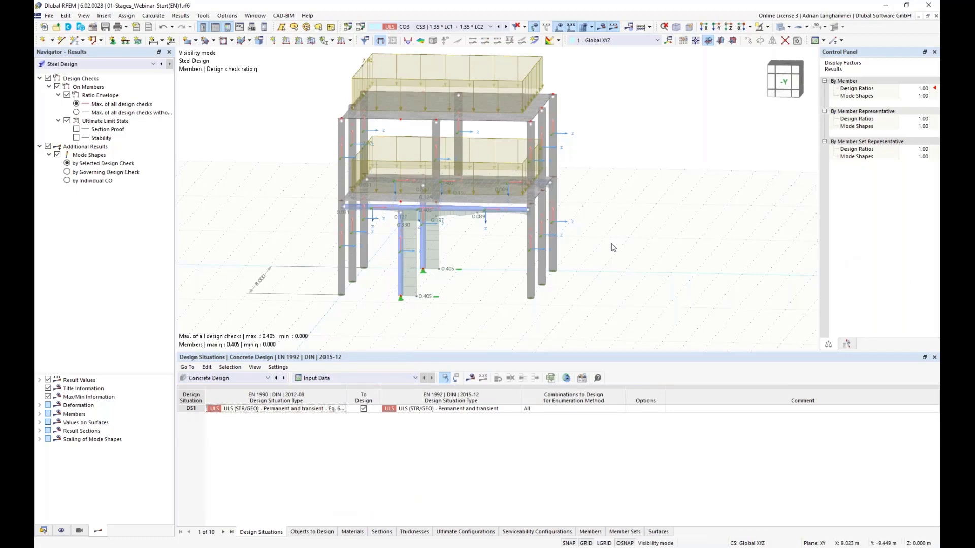
pyautogui.click(470, 379)
pyautogui.click(523, 319)
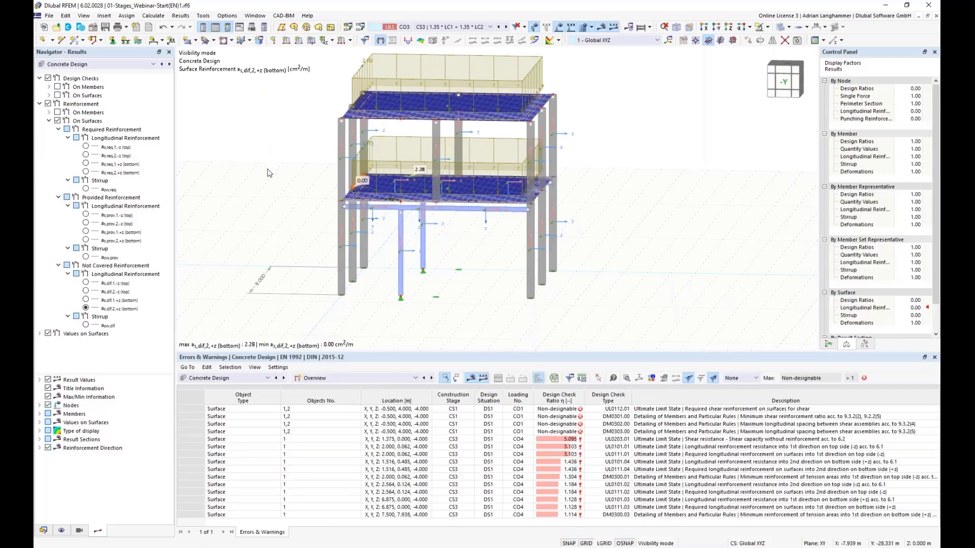
# Examine the not covered longitudinal surface reinforcement of CS1 Original Structure in both directions, top and bottom, with the colour scale shown.
pyautogui.click(455, 28)
pyautogui.click(392, 64)
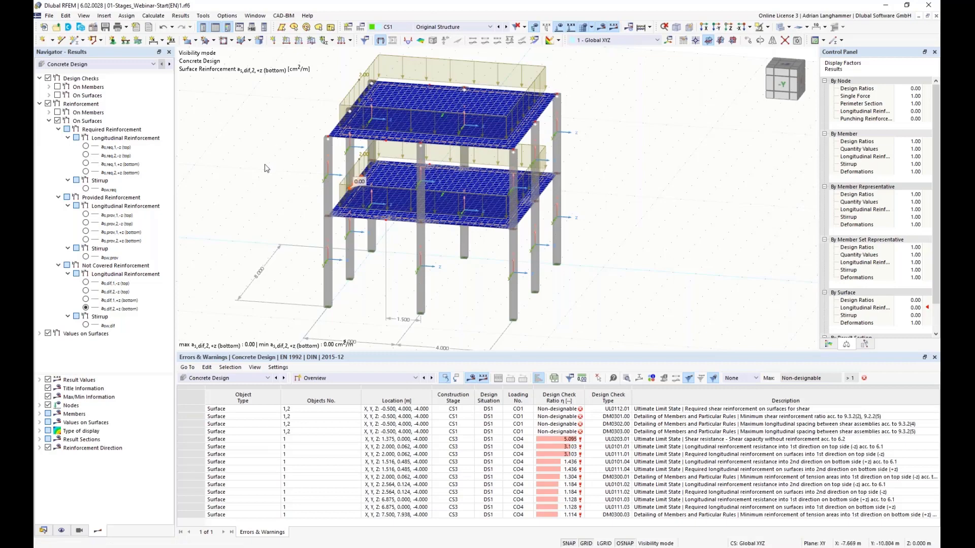
pyautogui.moveTo(264, 153)
pyautogui.mouseDown(button='middle')
pyautogui.moveTo(279, 157)
pyautogui.moveTo(268, 154)
pyautogui.mouseUp(button='middle')
pyautogui.click(85, 283)
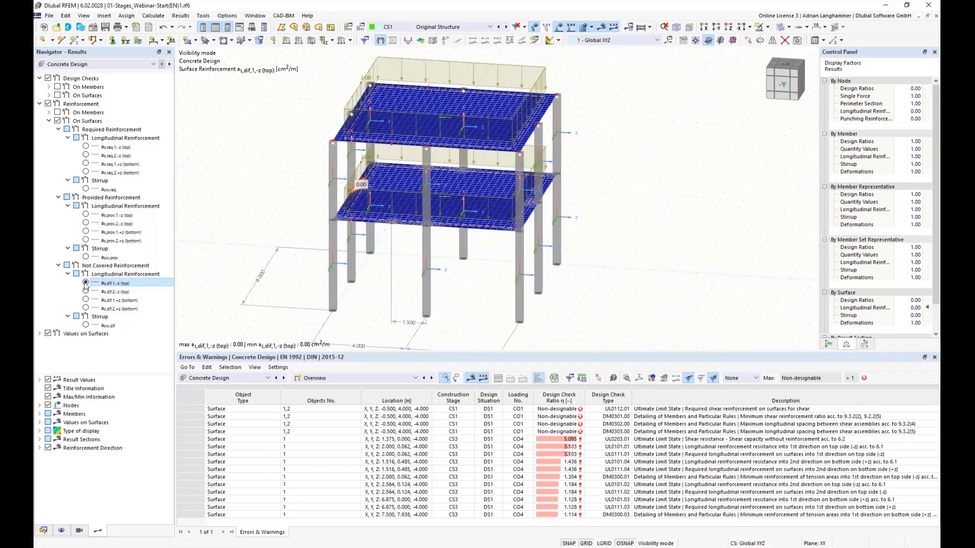
pyautogui.click(829, 344)
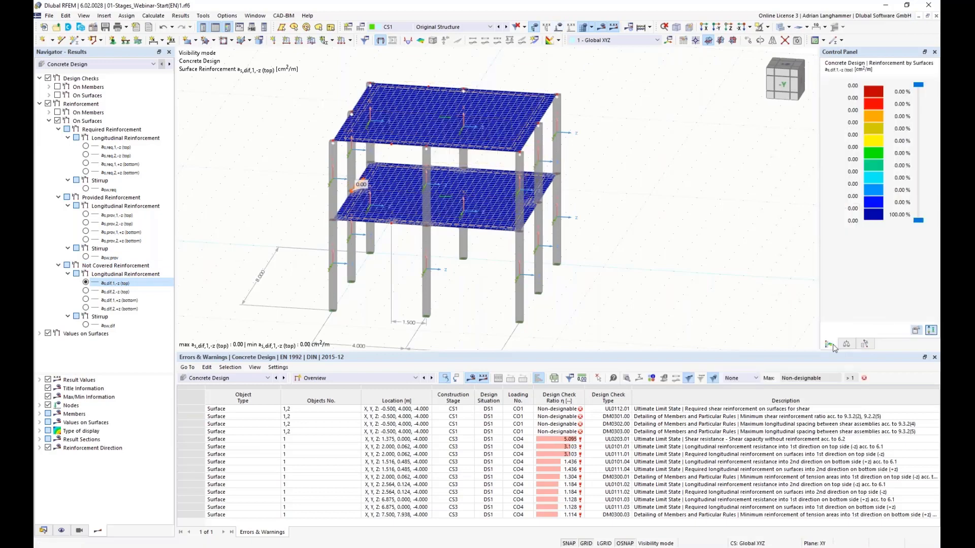
pyautogui.click(86, 291)
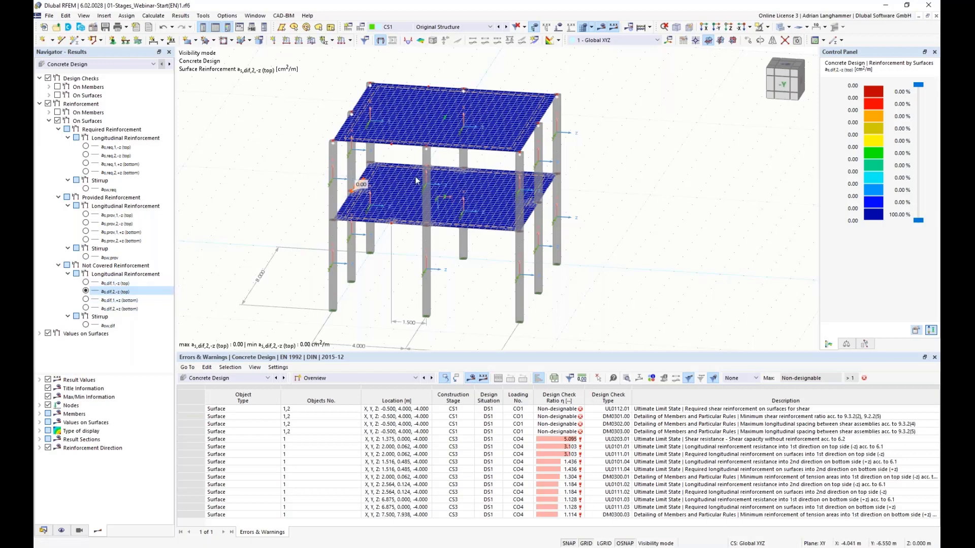
pyautogui.click(86, 300)
pyautogui.click(87, 308)
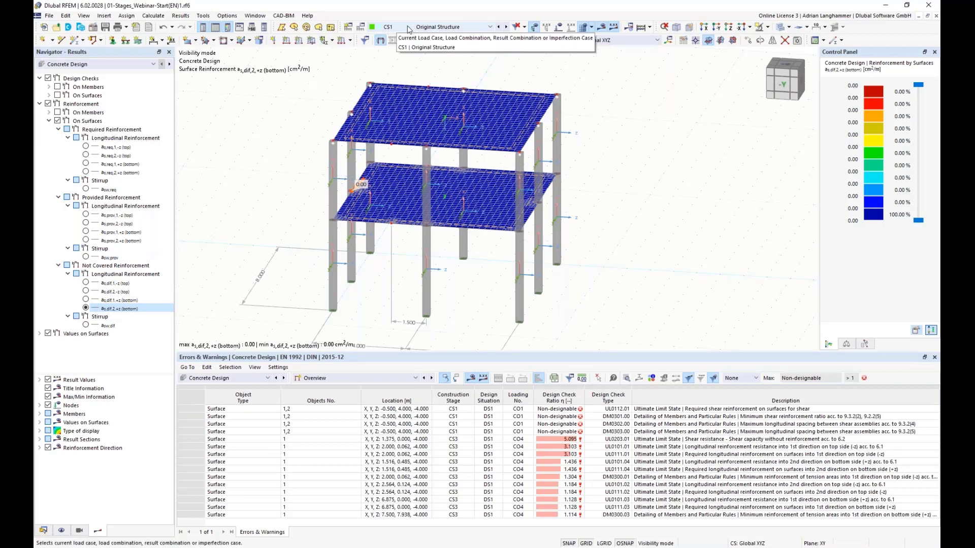
# Examine the not covered top longitudinal reinforcement in direction 1 for CS3 Remove Concrete Columns, close up at the slab edge above the steel column.
pyautogui.click(443, 29)
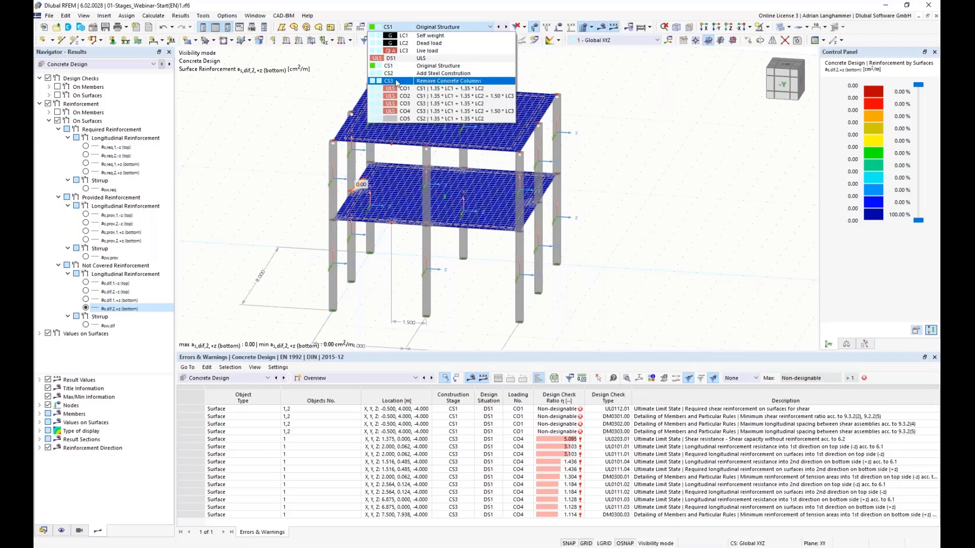
pyautogui.click(443, 82)
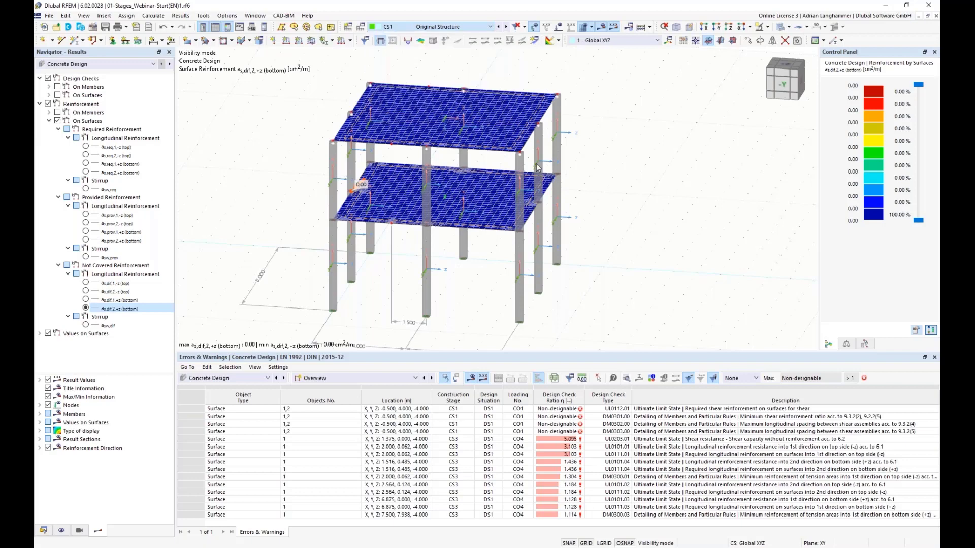
pyautogui.keyDown('ctrl'); pyautogui.moveTo(619, 211); pyautogui.dragTo(363, 270, button='middle'); pyautogui.keyUp('ctrl')
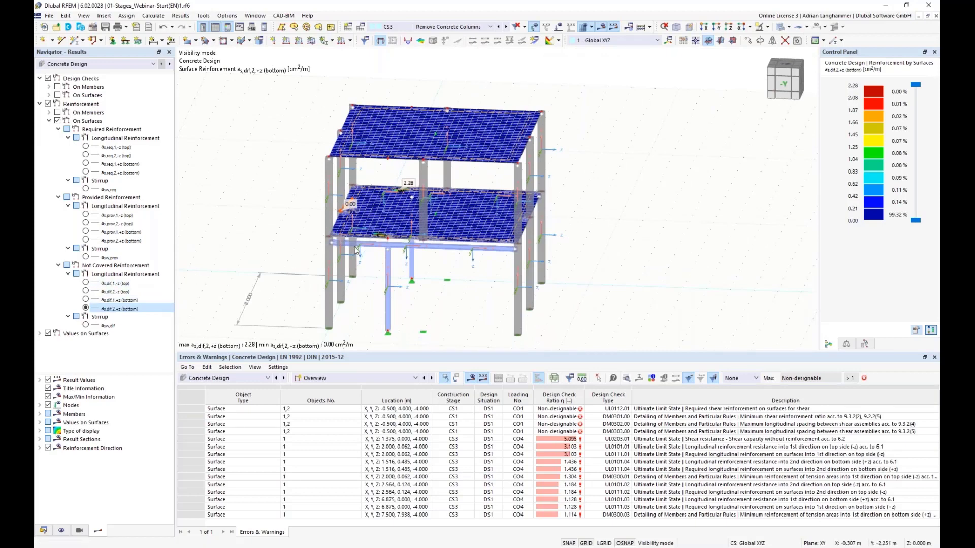
pyautogui.click(86, 283)
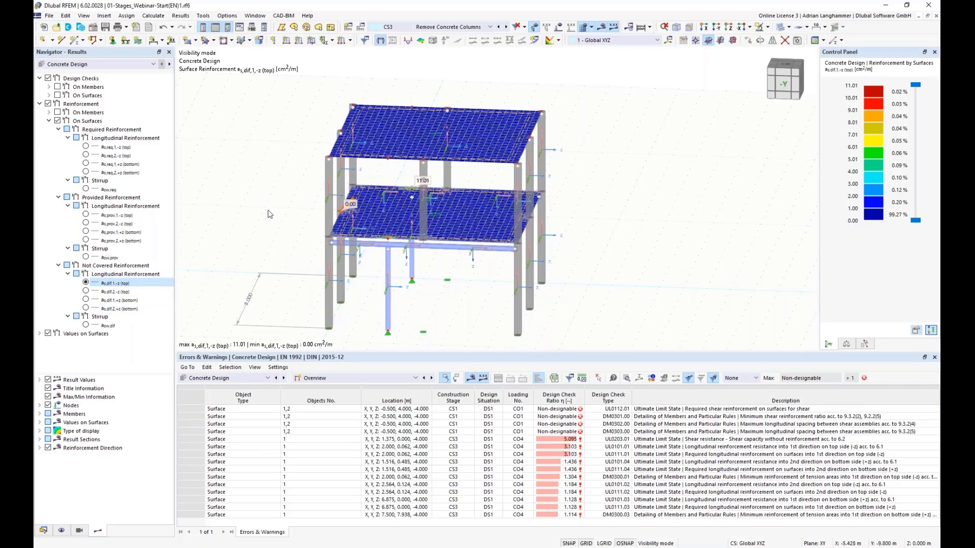
pyautogui.moveTo(270, 209); pyautogui.dragTo(248, 206, button='middle')
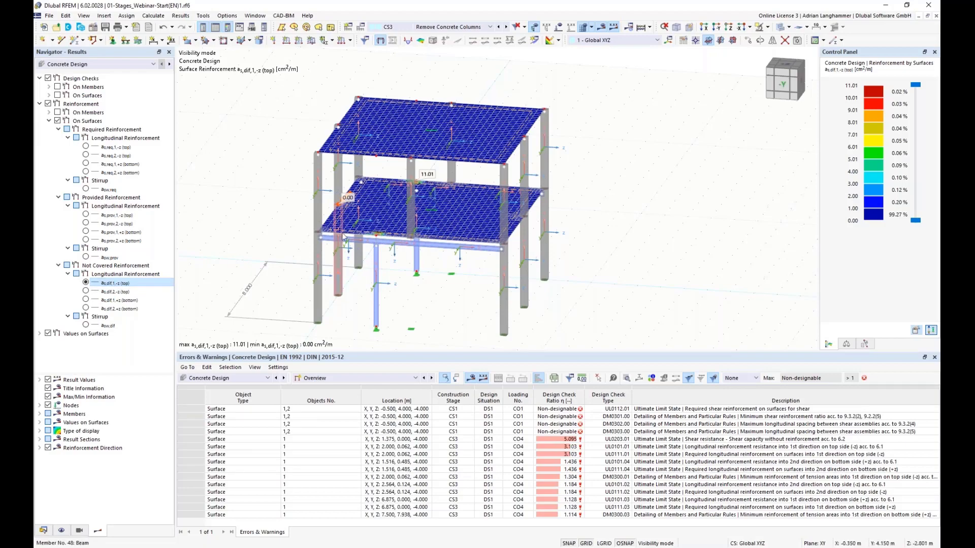
pyautogui.keyDown('ctrl'); pyautogui.moveTo(282, 271); pyautogui.dragTo(325, 269, button='middle'); pyautogui.keyUp('ctrl')
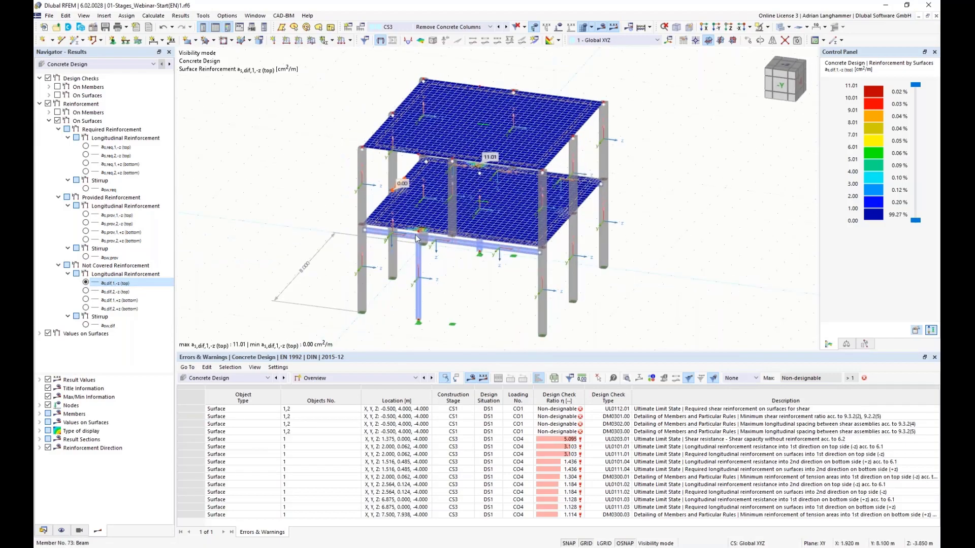
pyautogui.scroll(5, 418, 238)
pyautogui.scroll(3, 429, 247)
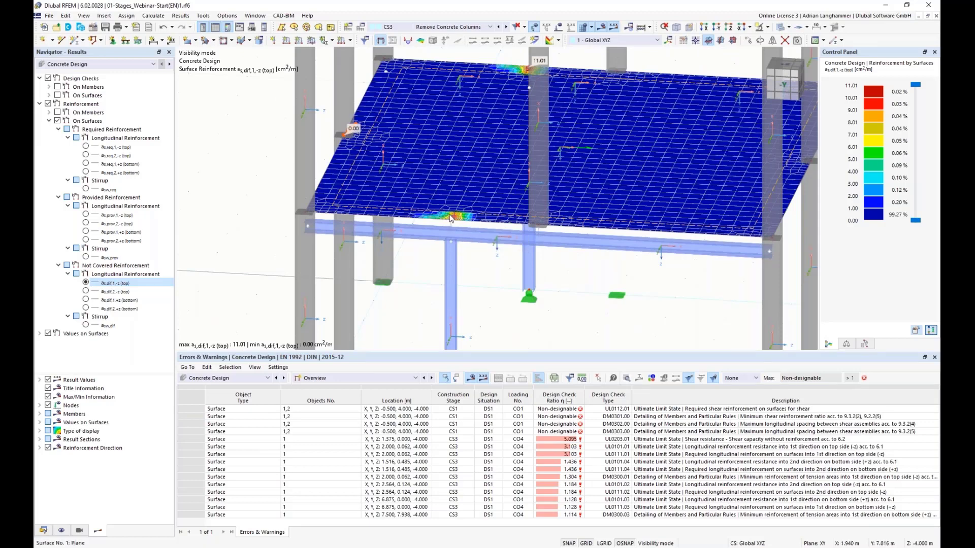
pyautogui.moveTo(485, 271); pyautogui.dragTo(492, 256, button='middle')
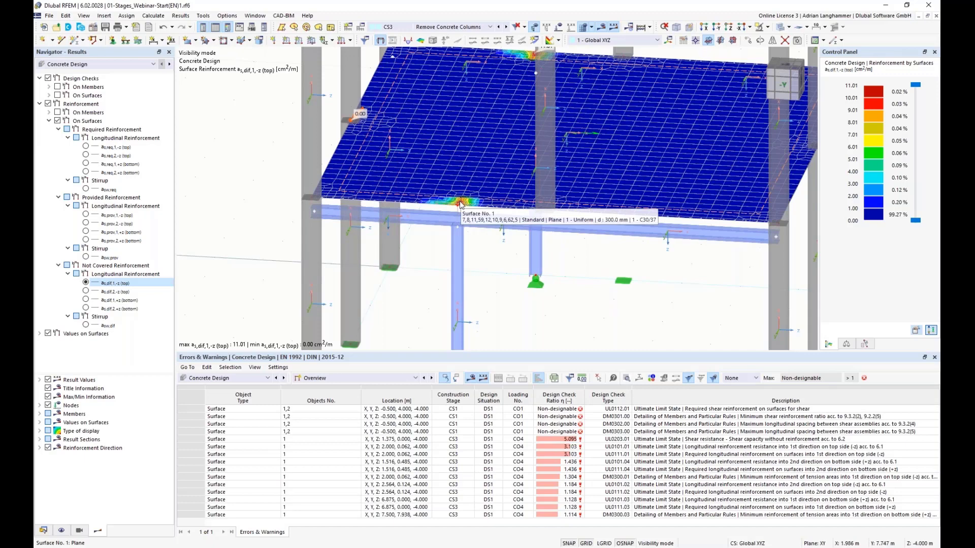
# Examine the lower slab's not covered top reinforcement in direction 1 together with the steel girders and columns supporting it in CS3.
pyautogui.scroll(-1, 494, 274)
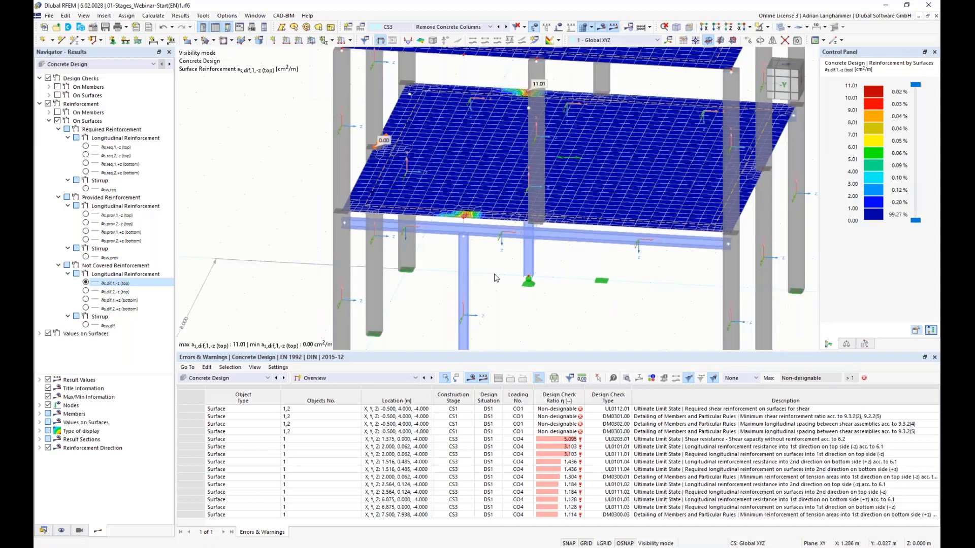
pyautogui.scroll(-1, 494, 273)
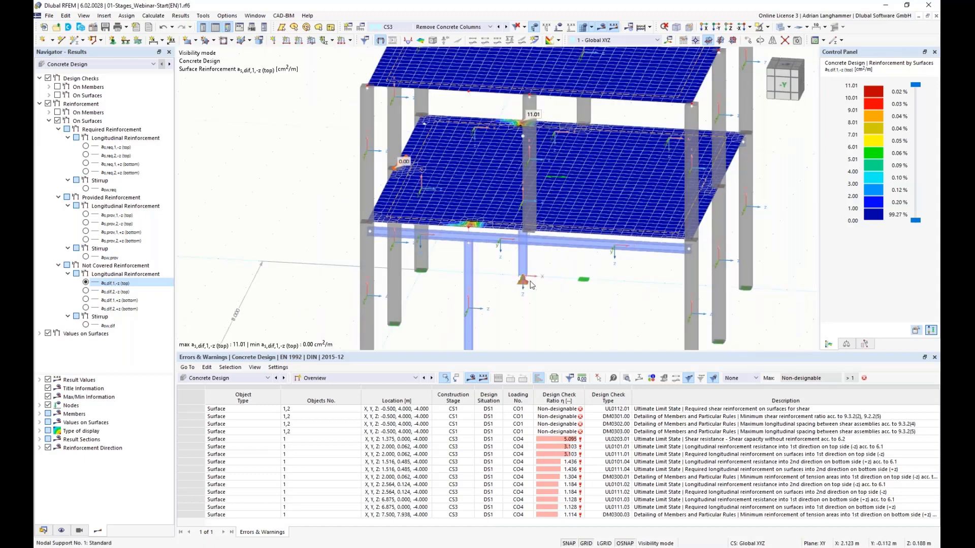
pyautogui.keyDown('ctrl'); pyautogui.moveTo(531, 282); pyautogui.dragTo(468, 216, button='middle'); pyautogui.keyUp('ctrl')
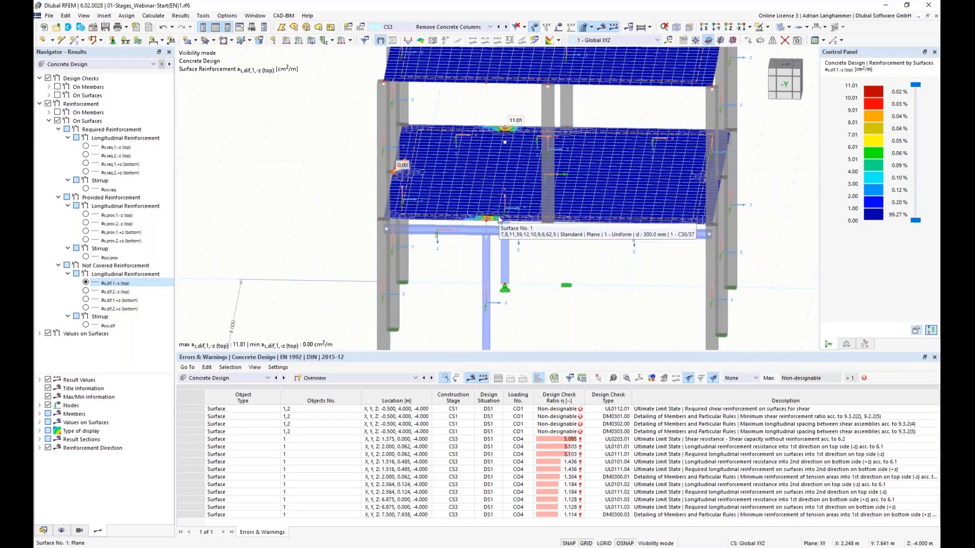
pyautogui.keyDown('ctrl'); pyautogui.moveTo(552, 261); pyautogui.dragTo(441, 217, button='middle'); pyautogui.keyUp('ctrl')
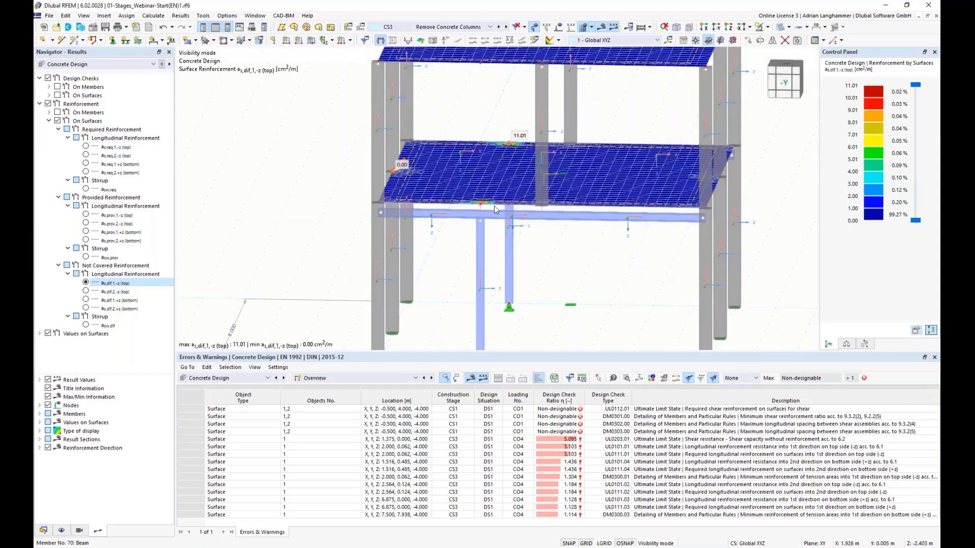
pyautogui.keyDown('ctrl'); pyautogui.moveTo(538, 234); pyautogui.dragTo(563, 246, button='middle'); pyautogui.keyUp('ctrl')
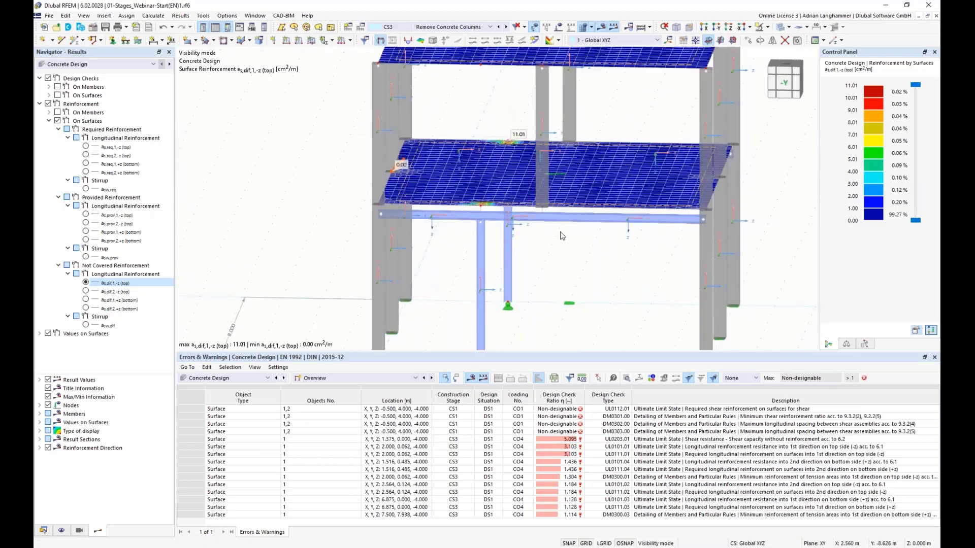
pyautogui.keyDown('ctrl'); pyautogui.moveTo(592, 266); pyautogui.dragTo(503, 275, button='middle'); pyautogui.keyUp('ctrl')
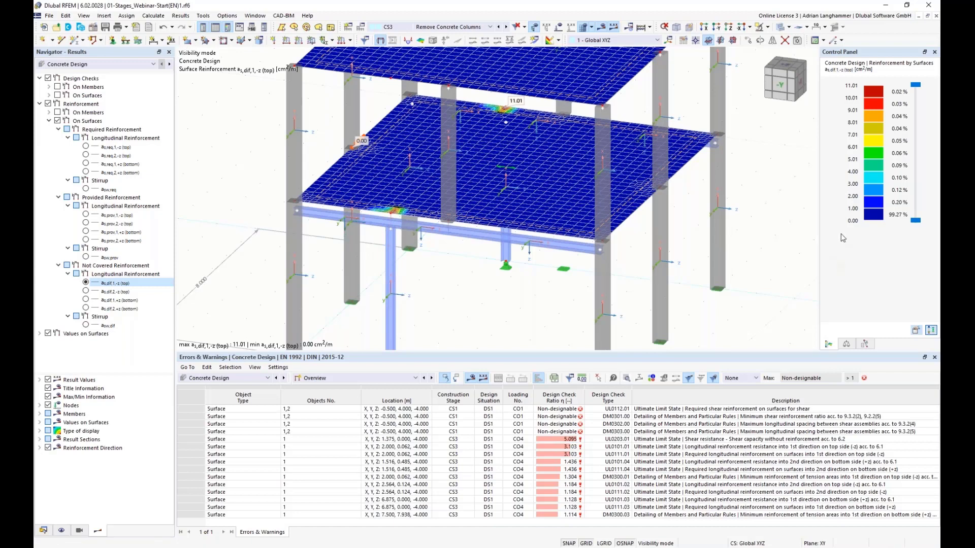
pyautogui.moveTo(484, 297); pyautogui.dragTo(528, 262, button='middle')
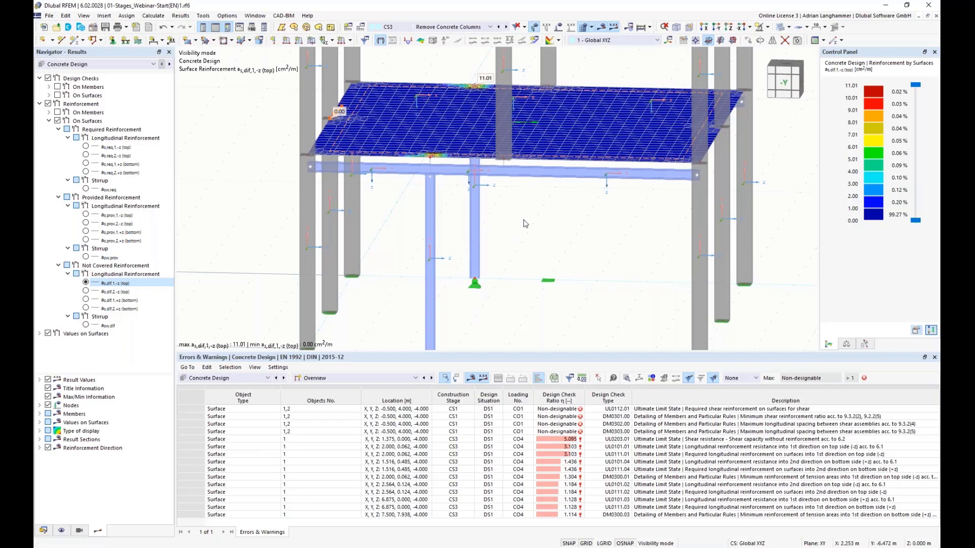
pyautogui.keyDown('ctrl'); pyautogui.moveTo(553, 234); pyautogui.dragTo(547, 233, button='middle'); pyautogui.keyUp('ctrl')
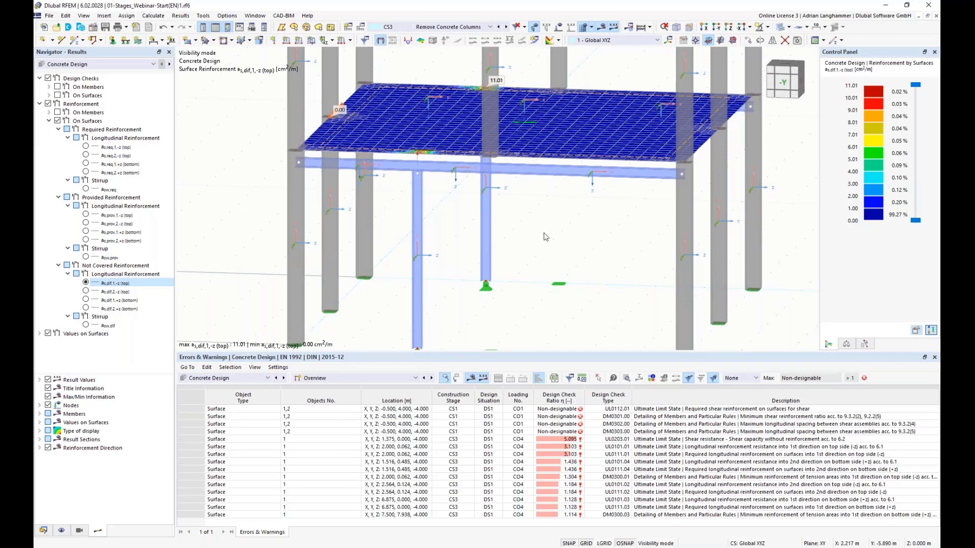
pyautogui.keyDown('ctrl'); pyautogui.moveTo(459, 280); pyautogui.dragTo(447, 259, button='middle'); pyautogui.keyUp('ctrl')
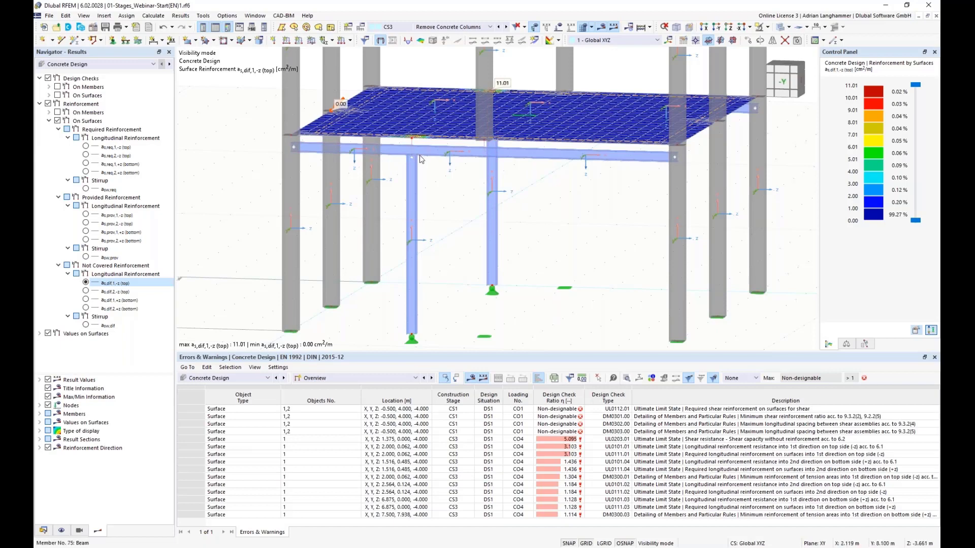
# Inspect close up the slab edge where the steel column meets the girder, with the uncovered reinforcement peak above it.
pyautogui.scroll(3, 423, 160)
pyautogui.scroll(4, 424, 159)
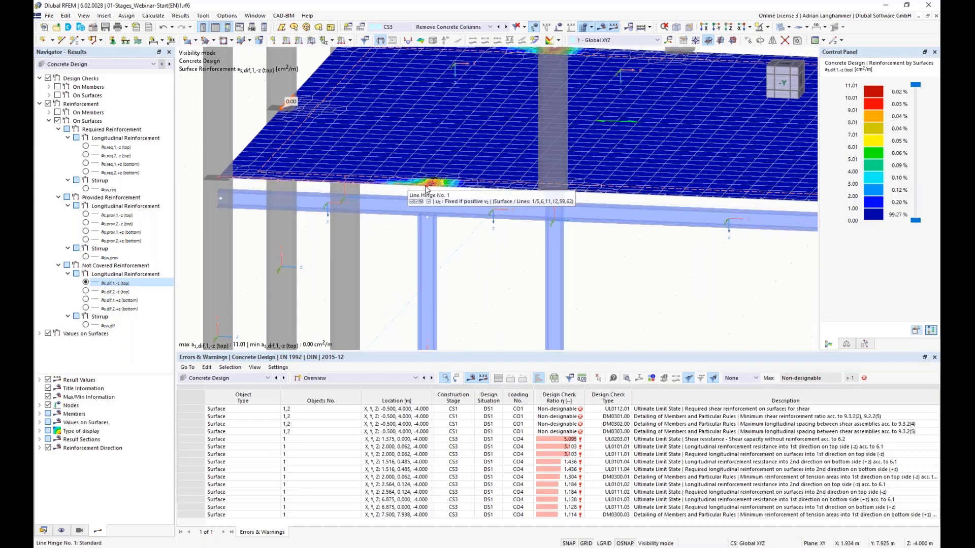
pyautogui.scroll(1, 429, 184)
pyautogui.scroll(1, 430, 184)
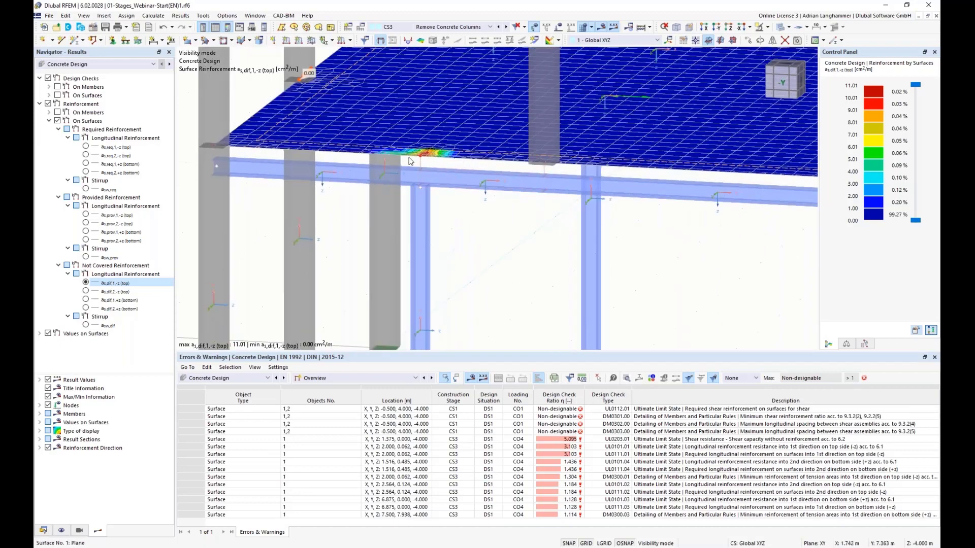
pyautogui.moveTo(424, 172); pyautogui.dragTo(501, 187, button='middle')
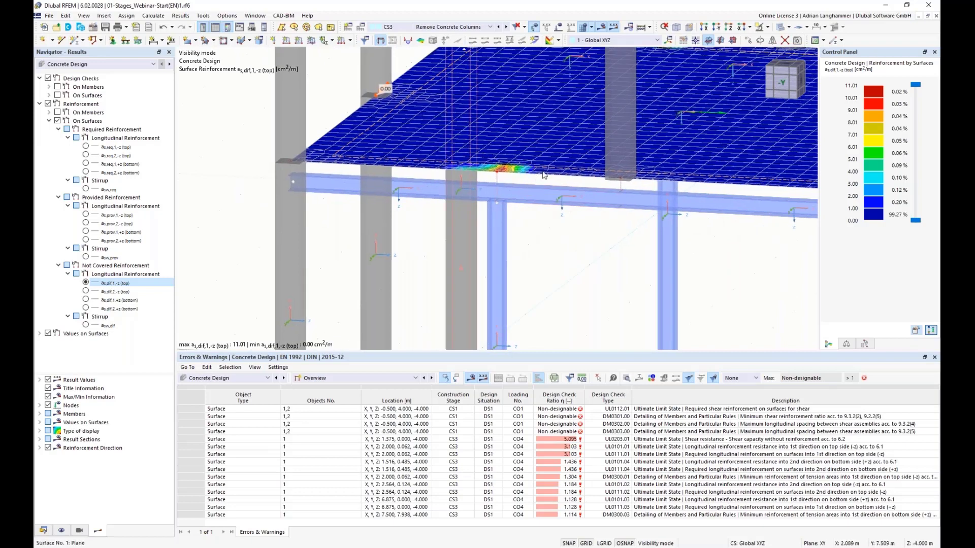
pyautogui.keyDown('ctrl'); pyautogui.moveTo(540, 176); pyautogui.dragTo(517, 195, button='middle'); pyautogui.keyUp('ctrl')
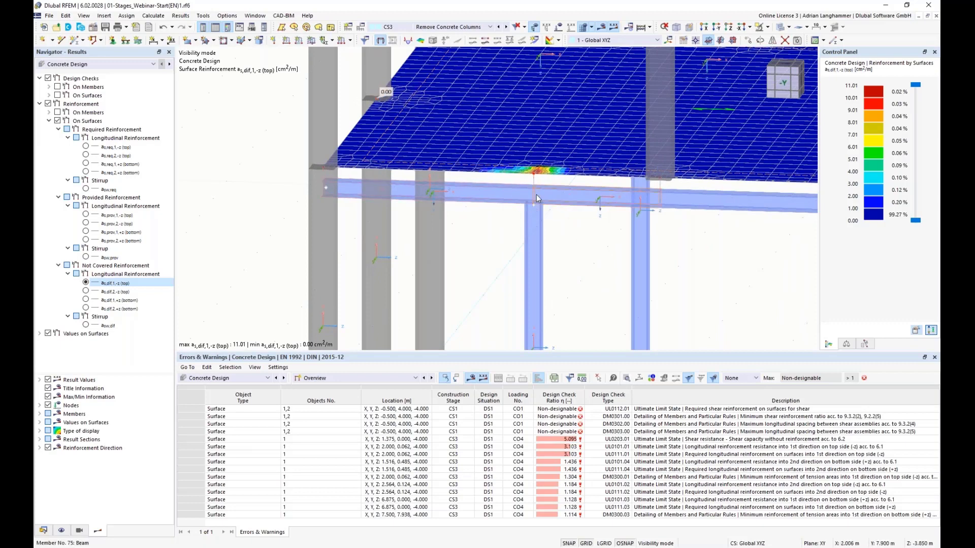
pyautogui.moveTo(536, 194); pyautogui.dragTo(464, 206, button='middle')
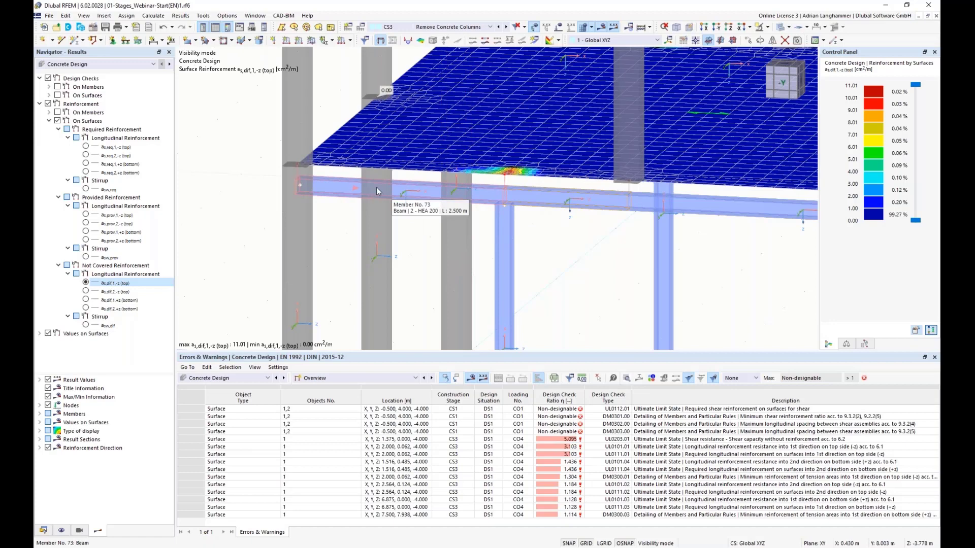
pyautogui.moveTo(555, 232); pyautogui.dragTo(547, 239, button='middle')
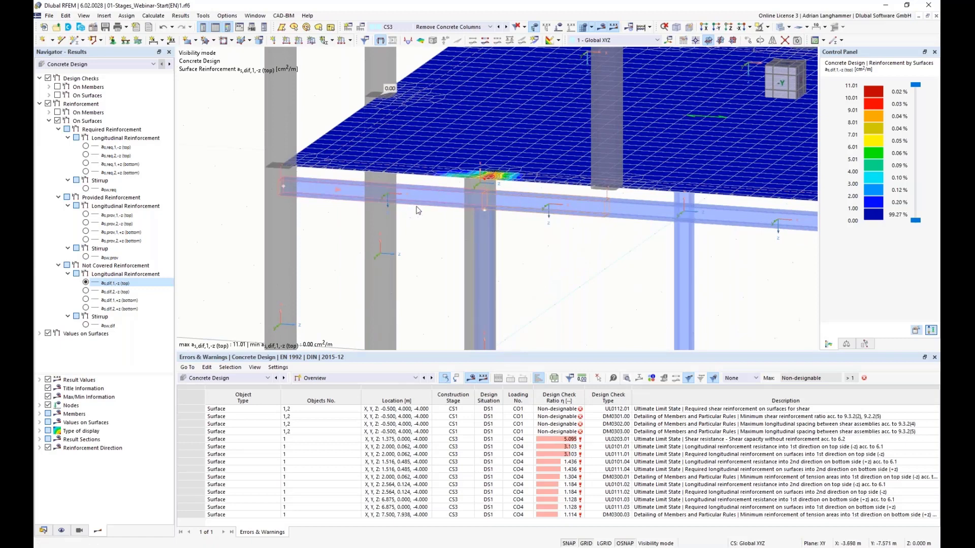
pyautogui.scroll(-3, 548, 266)
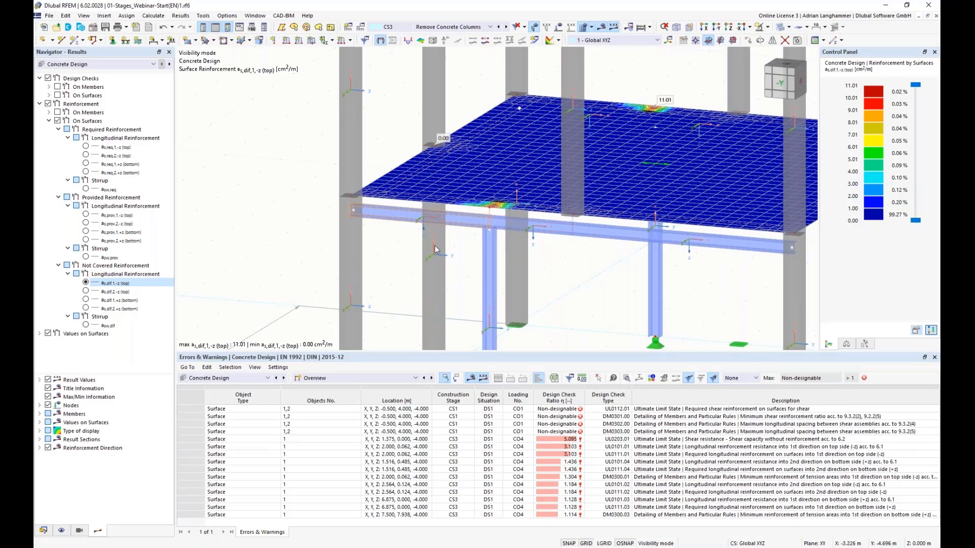
# Assign section 4 - I 340/400/20/20/0 to the six steel girder members 71-76 and accept deleting the existing results.
pyautogui.keyDown('ctrl'); pyautogui.moveTo(608, 265); pyautogui.dragTo(694, 145, button='middle'); pyautogui.keyUp('ctrl')
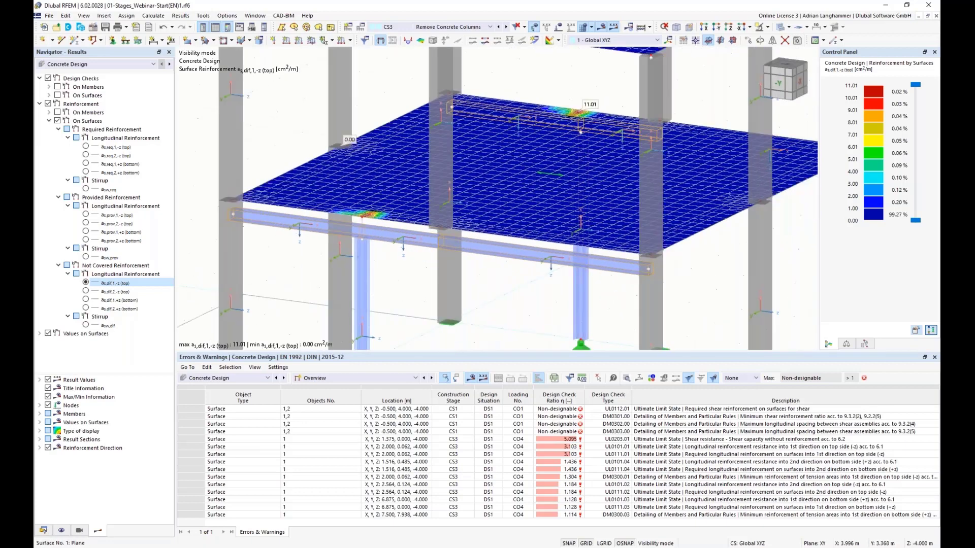
pyautogui.rightClick(694, 144)
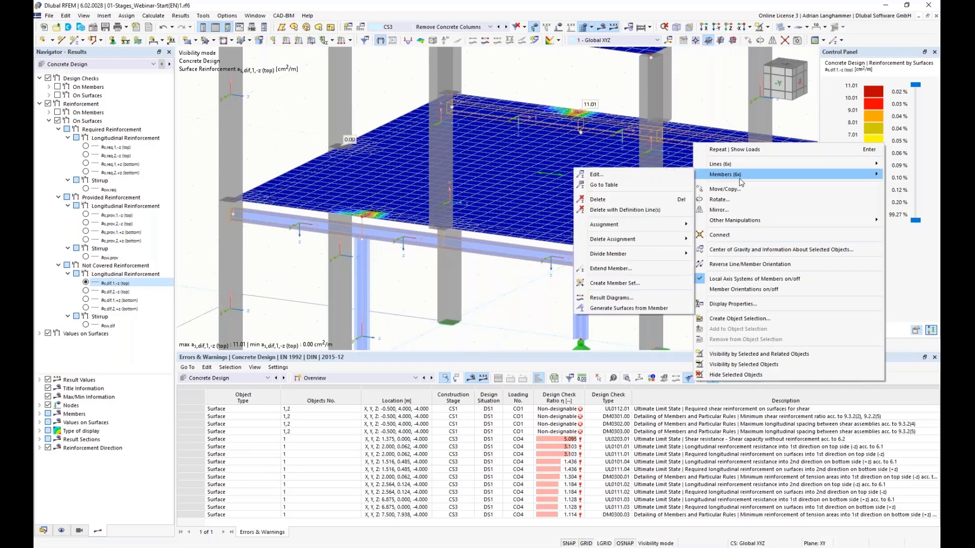
pyautogui.click(604, 173)
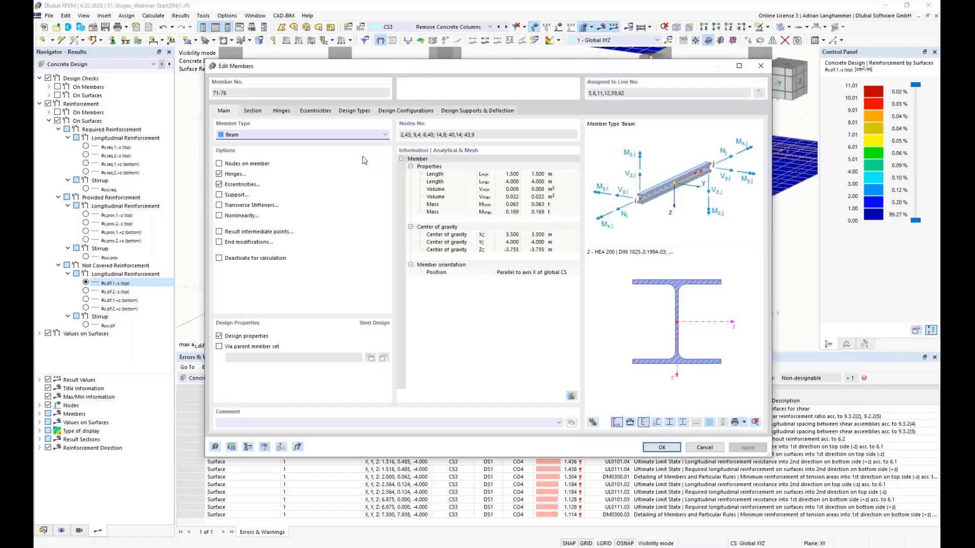
pyautogui.click(253, 112)
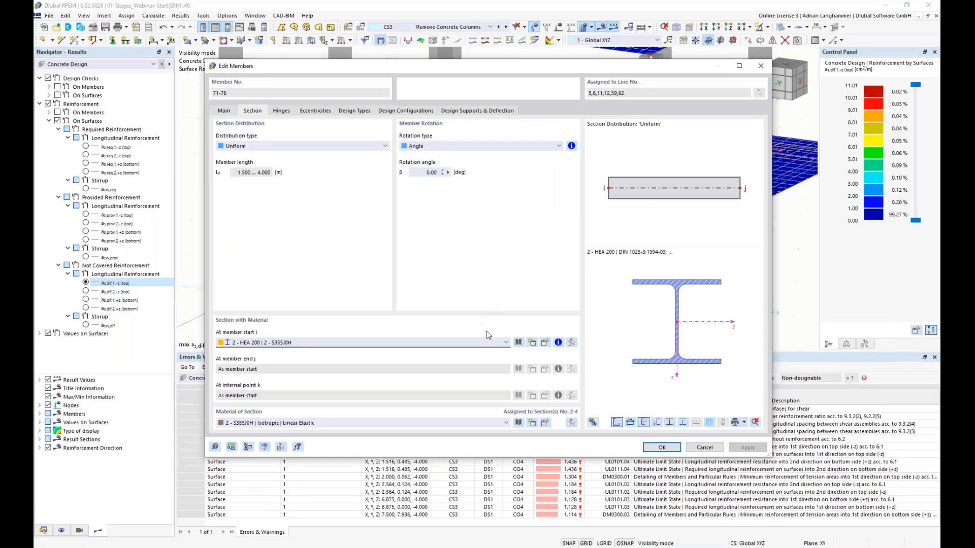
pyautogui.click(506, 343)
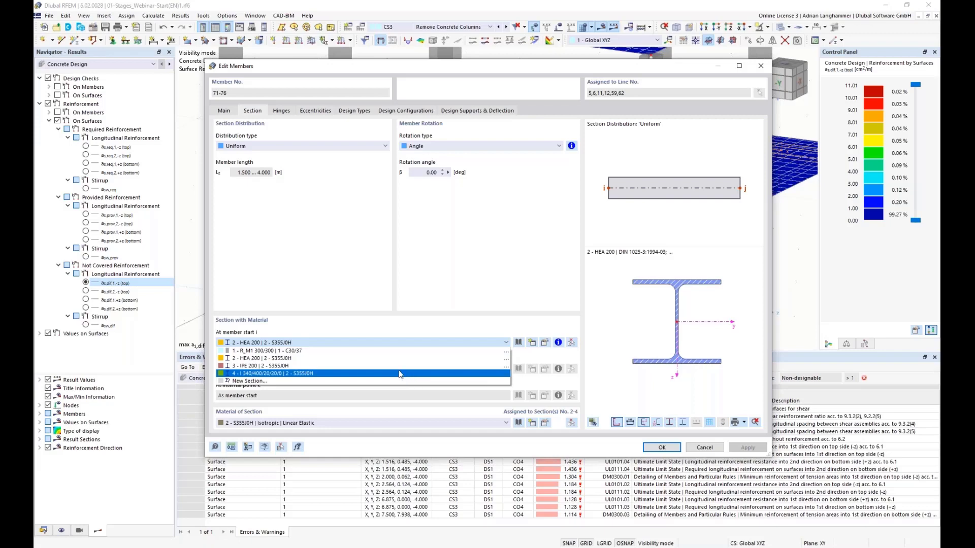
pyautogui.click(401, 375)
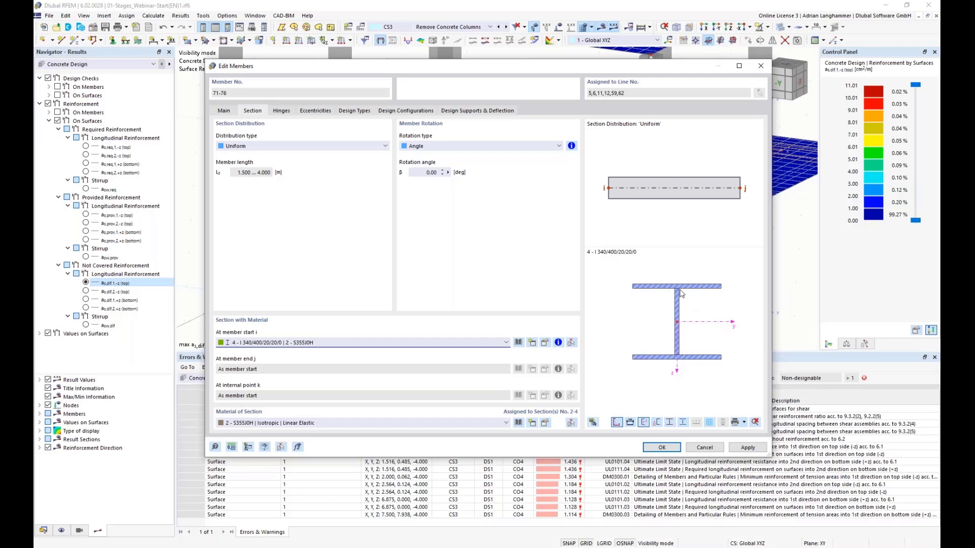
pyautogui.click(655, 449)
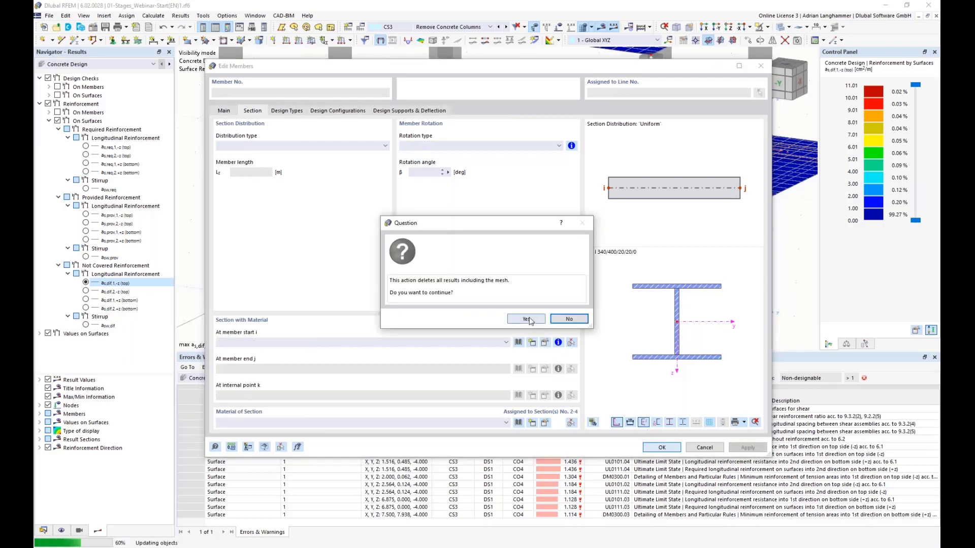
pyautogui.click(527, 320)
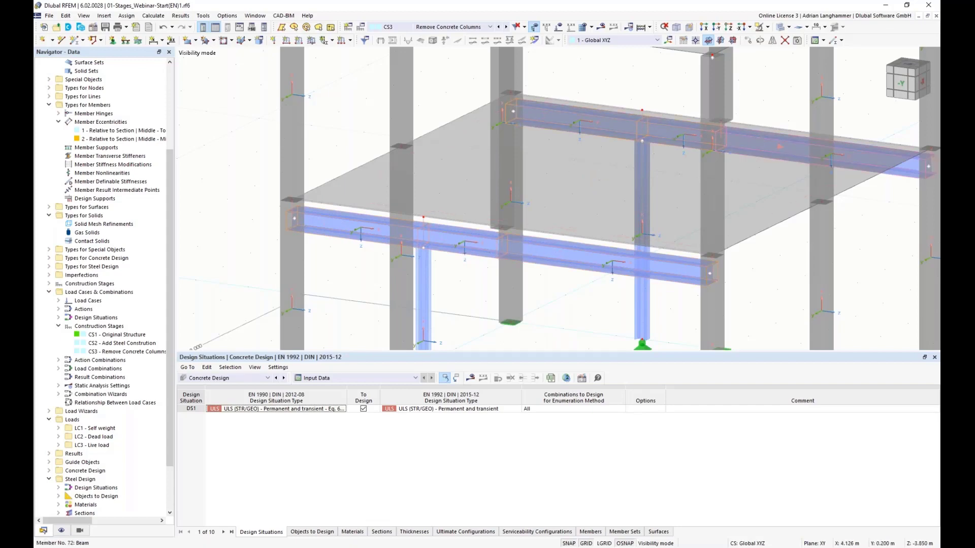
# Remove the eccentricities from the six steel girder members 71-76.
pyautogui.rightClick(321, 222)
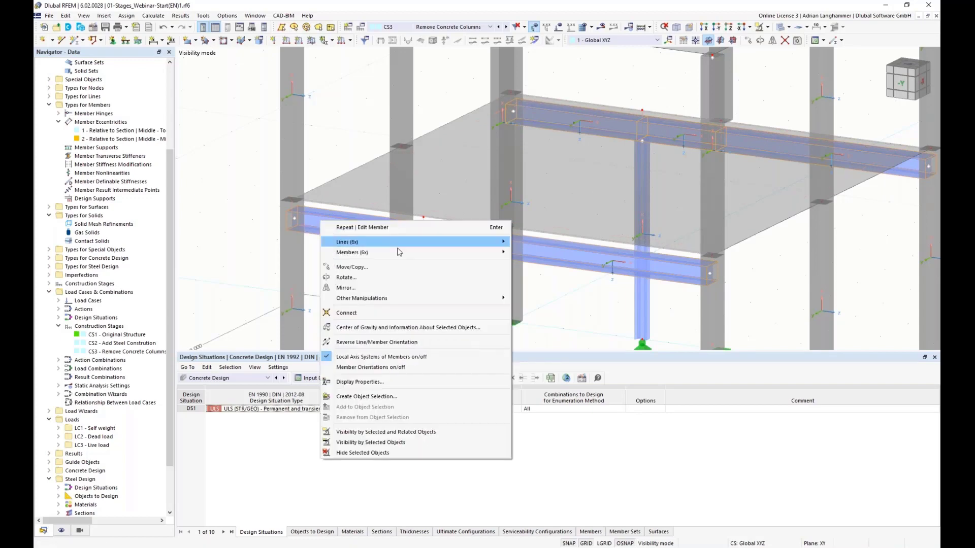
pyautogui.click(303, 234)
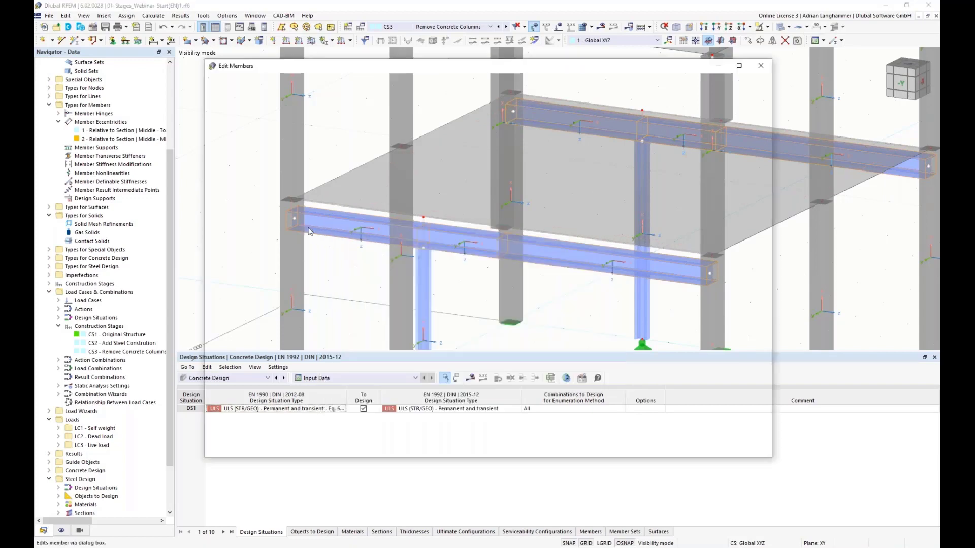
pyautogui.click(219, 185)
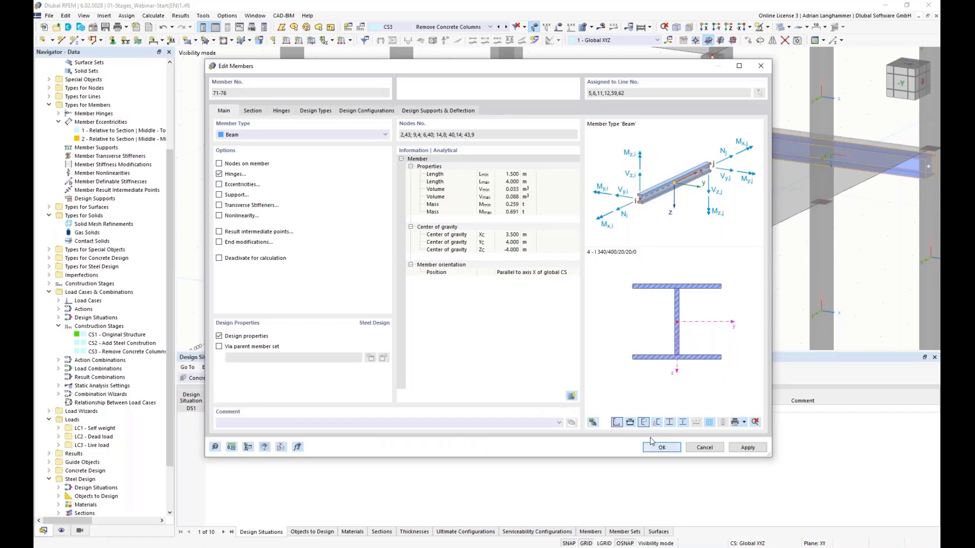
pyautogui.press('Return')
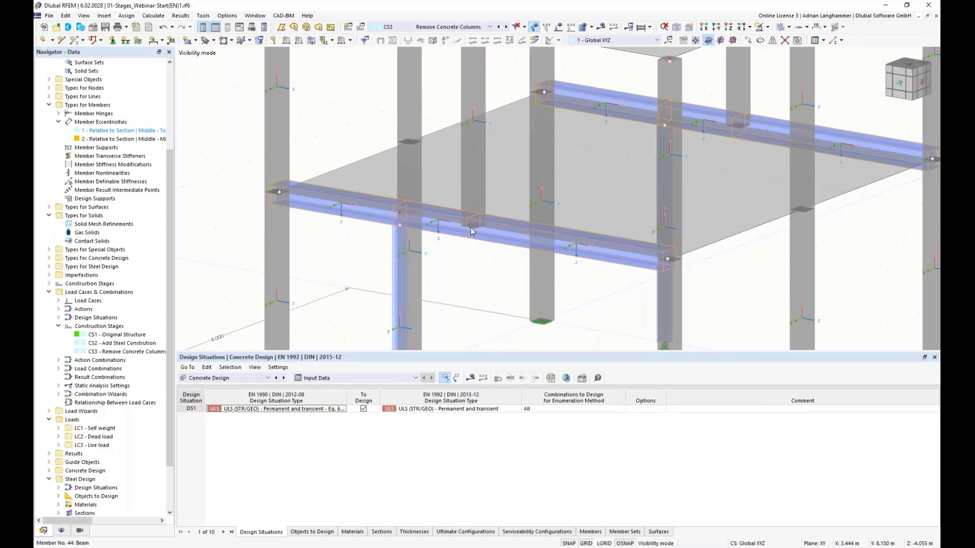
# Examine the position of the steel girders relative to the slab and columns, along the X-axis and in perspective.
pyautogui.hotkey('ctrl', 'shift', 'x')
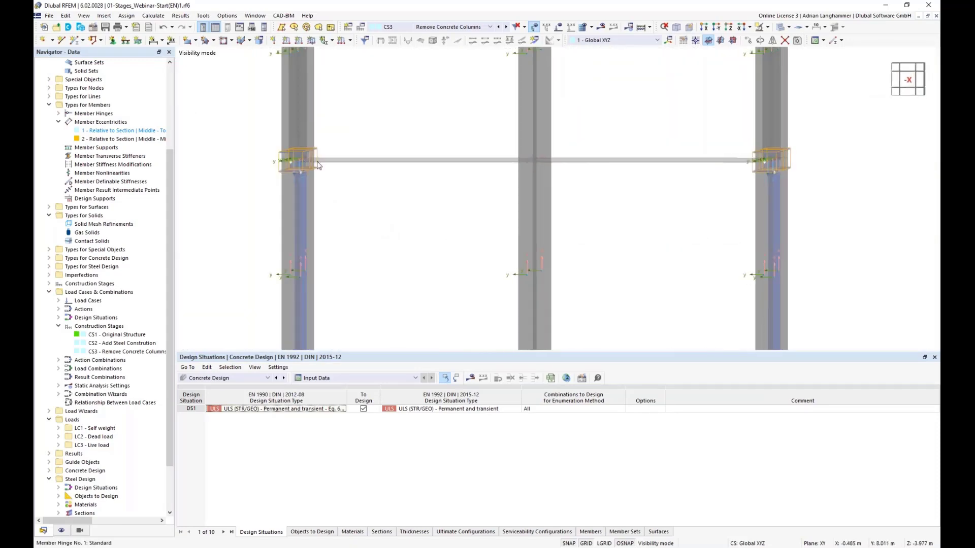
pyautogui.keyDown('ctrl'); pyautogui.moveTo(353, 209); pyautogui.dragTo(418, 225, button='middle'); pyautogui.keyUp('ctrl')
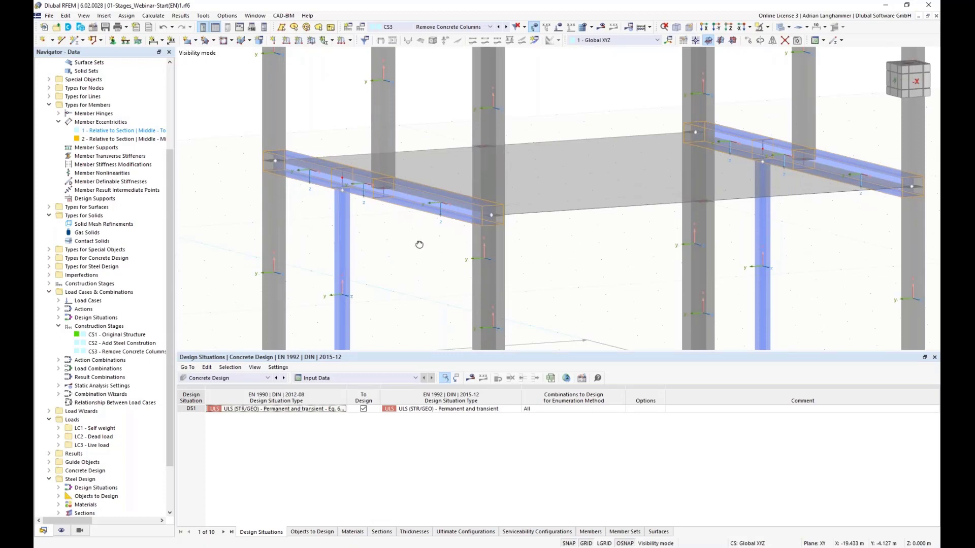
pyautogui.keyDown('ctrl'); pyautogui.moveTo(418, 244); pyautogui.dragTo(526, 260, button='middle'); pyautogui.keyUp('ctrl')
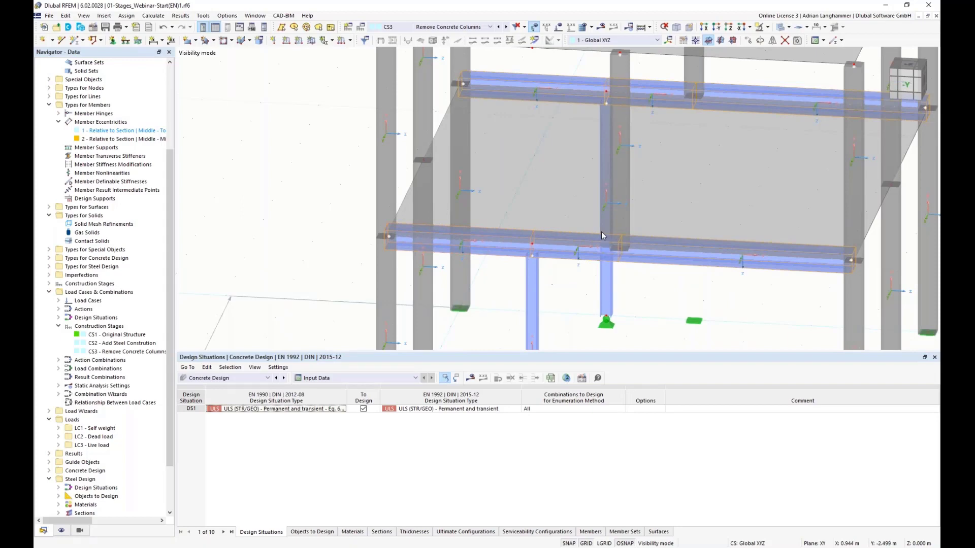
pyautogui.keyDown('ctrl'); pyautogui.moveTo(595, 293); pyautogui.dragTo(373, 188, button='middle'); pyautogui.keyUp('ctrl')
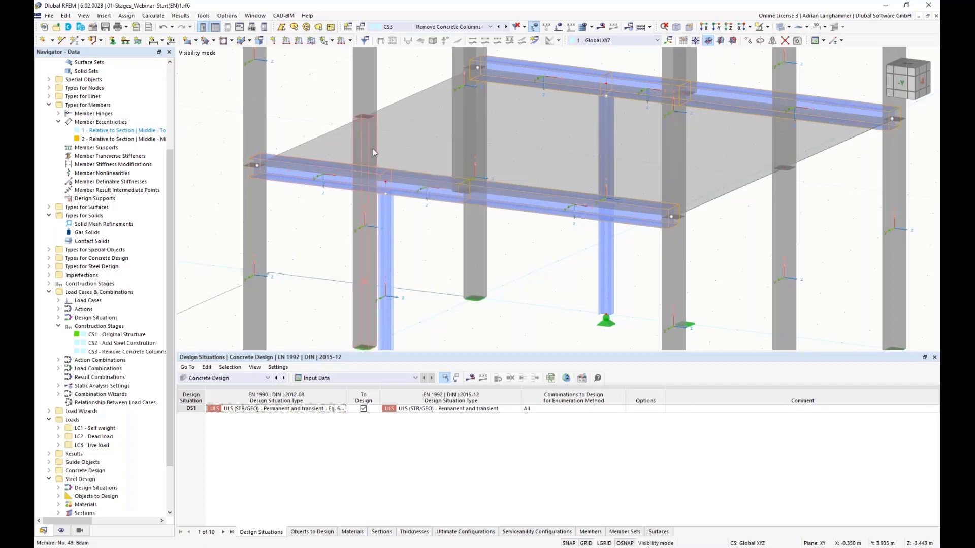
pyautogui.moveTo(341, 167); pyautogui.dragTo(343, 167, button='middle')
pyautogui.scroll(-2, 578, 285)
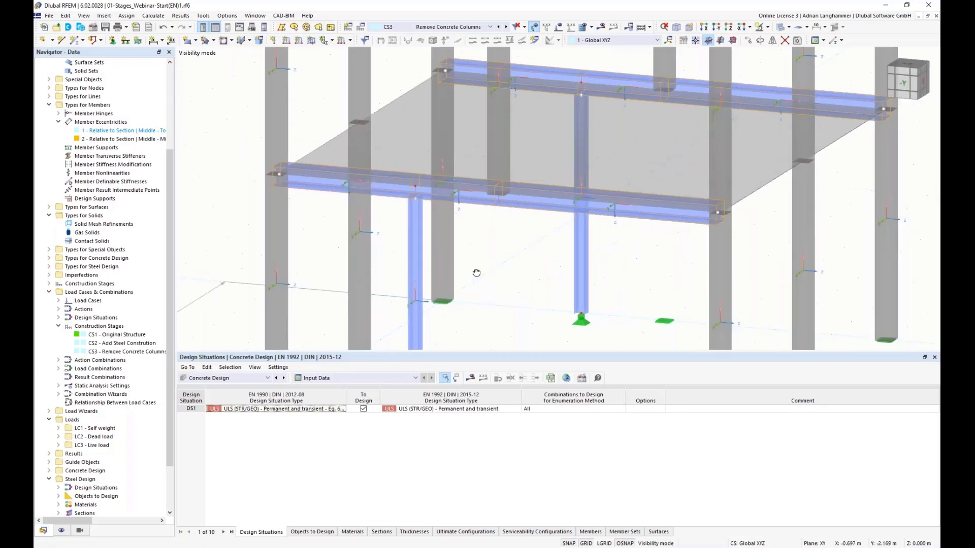
pyautogui.keyDown('ctrl'); pyautogui.moveTo(578, 284); pyautogui.dragTo(609, 272, button='middle'); pyautogui.keyUp('ctrl')
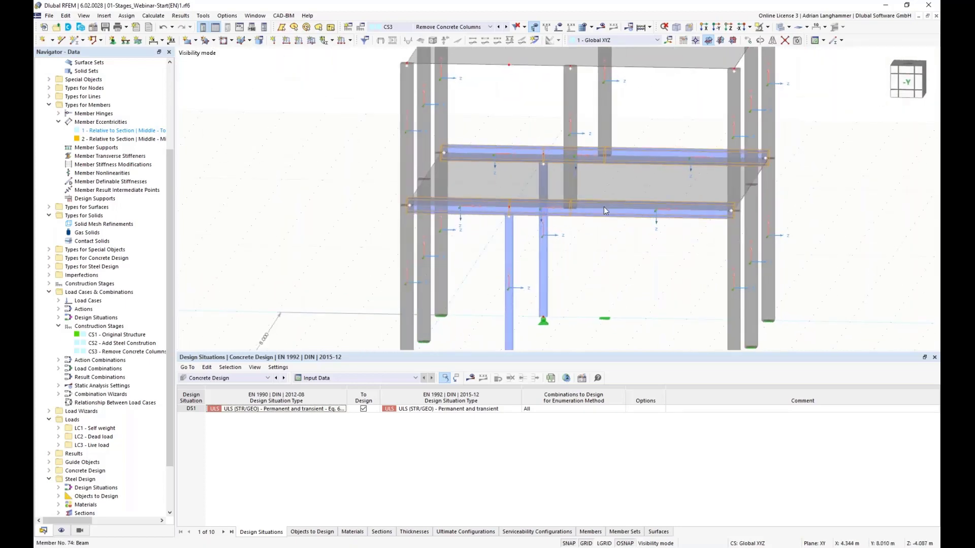
pyautogui.keyDown('ctrl'); pyautogui.moveTo(584, 224); pyautogui.dragTo(524, 215, button='middle'); pyautogui.keyUp('ctrl')
pyautogui.scroll(-2, 502, 211)
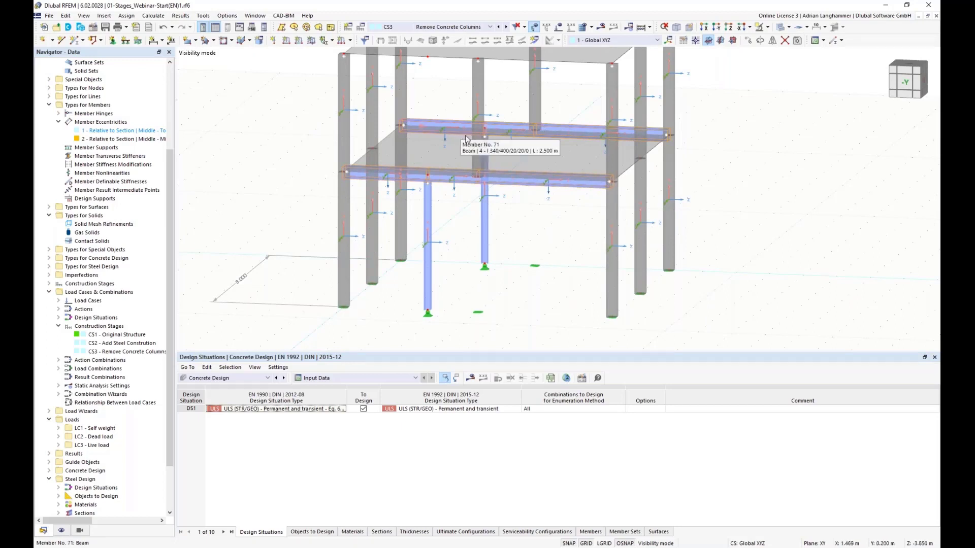
# Switch the table input to Steel Design for members 69-76 and decline the calculation of its results for the moment.
pyautogui.moveTo(459, 224); pyautogui.dragTo(469, 176, button='middle')
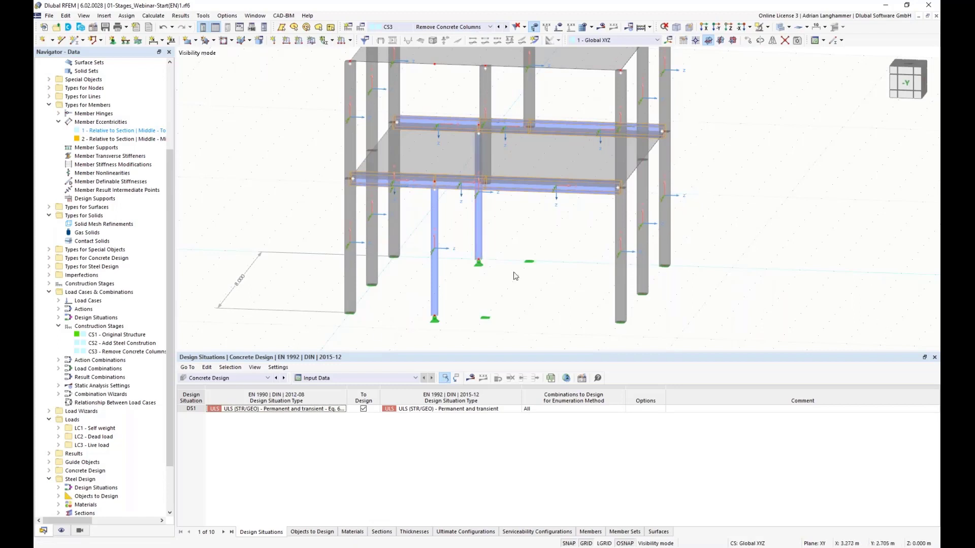
pyautogui.click(244, 380)
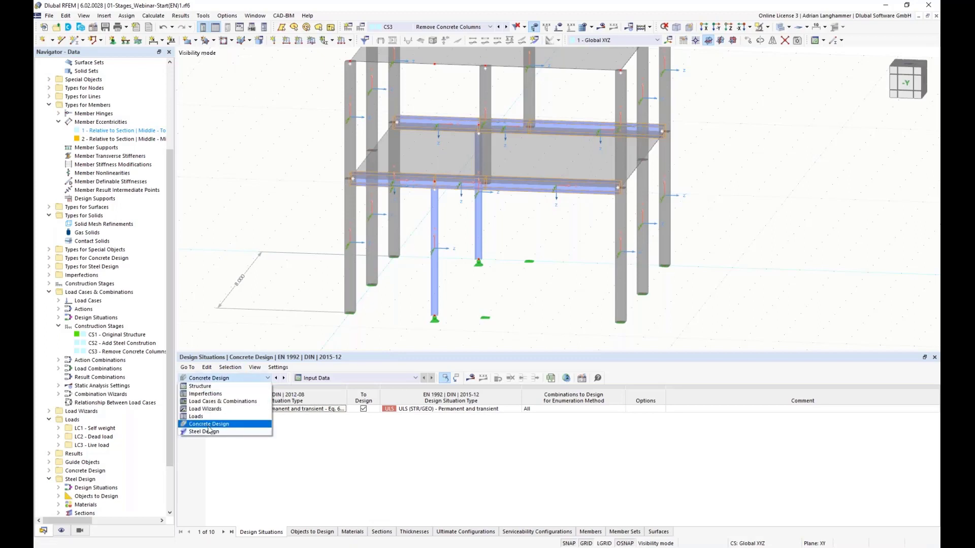
pyautogui.click(204, 432)
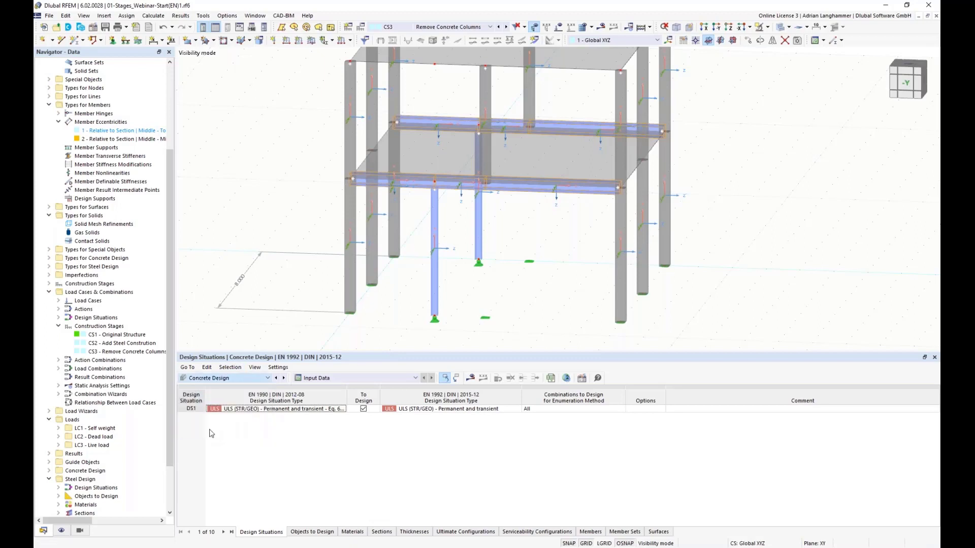
pyautogui.click(471, 379)
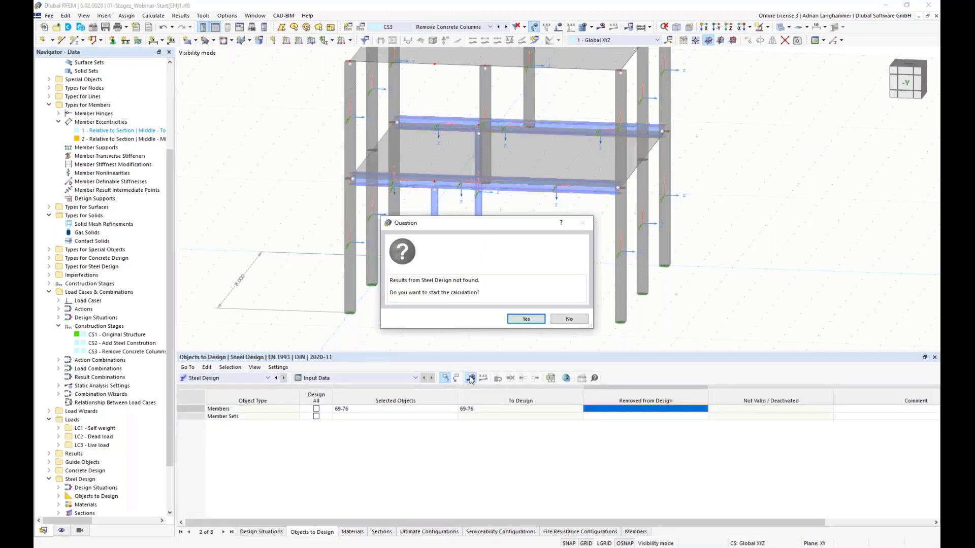
pyautogui.click(569, 319)
# Delete line hinge 1 between the slab and the steel girders, confirming its removal.
pyautogui.keyDown('ctrl'); pyautogui.moveTo(508, 244); pyautogui.dragTo(667, 275, button='middle'); pyautogui.keyUp('ctrl')
pyautogui.scroll(5, 496, 272)
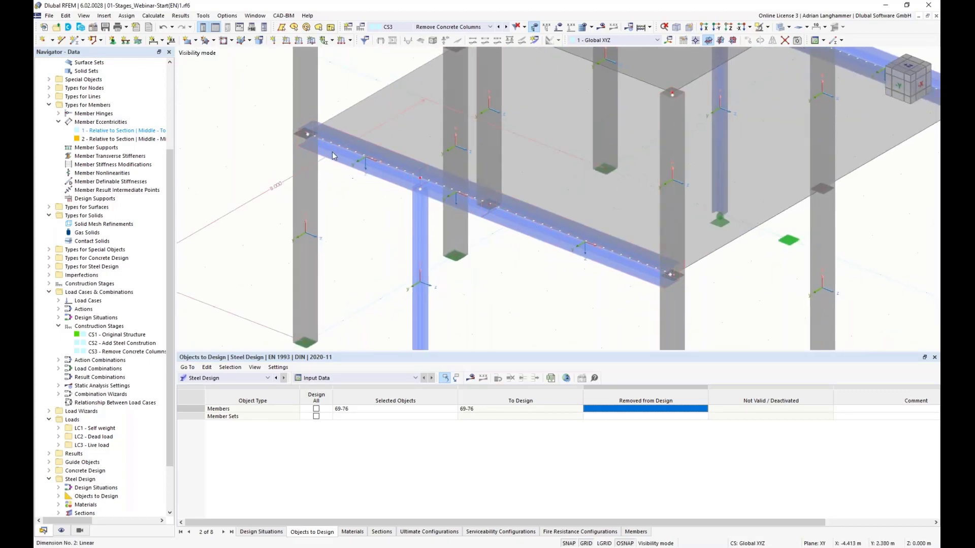
pyautogui.keyDown('ctrl'); pyautogui.moveTo(665, 294); pyautogui.dragTo(654, 210, button='middle'); pyautogui.keyUp('ctrl')
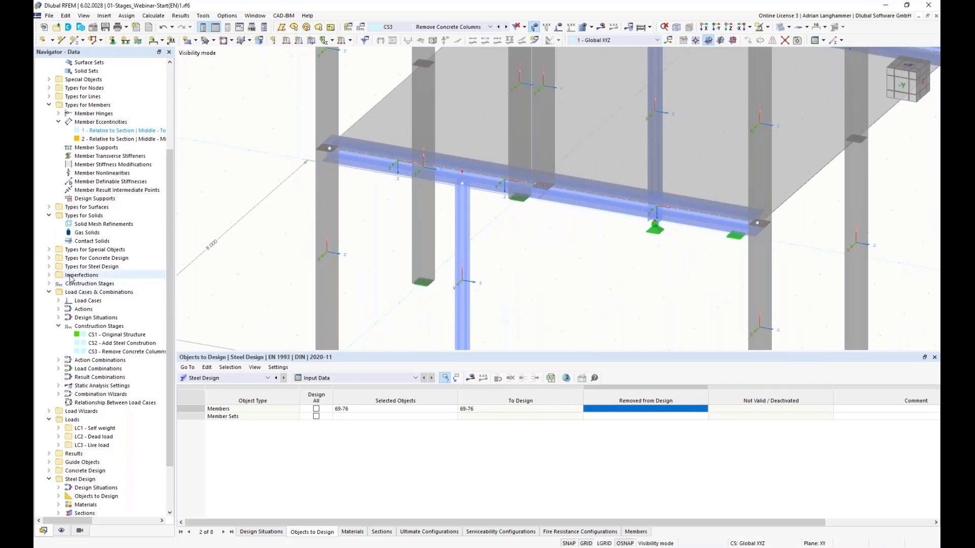
pyautogui.scroll(3, 48, 242)
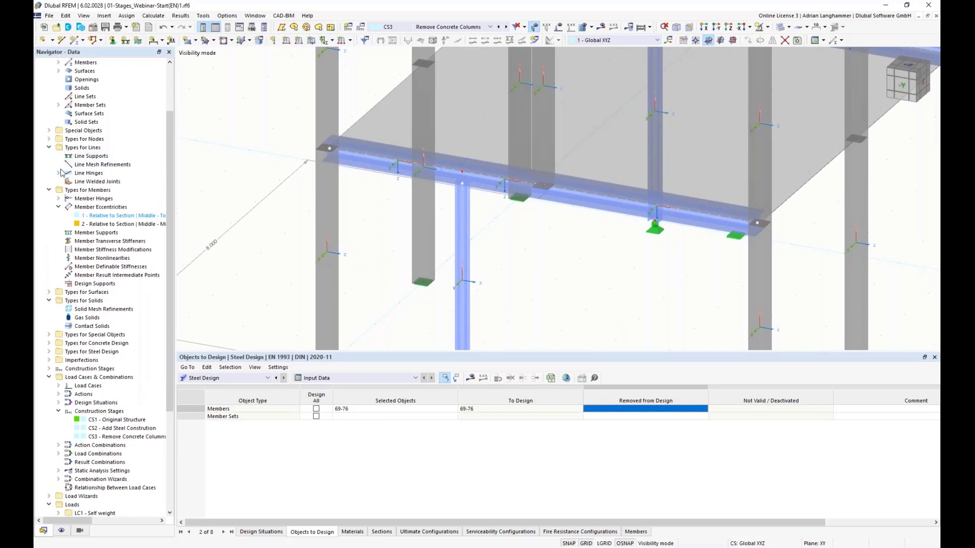
pyautogui.click(59, 173)
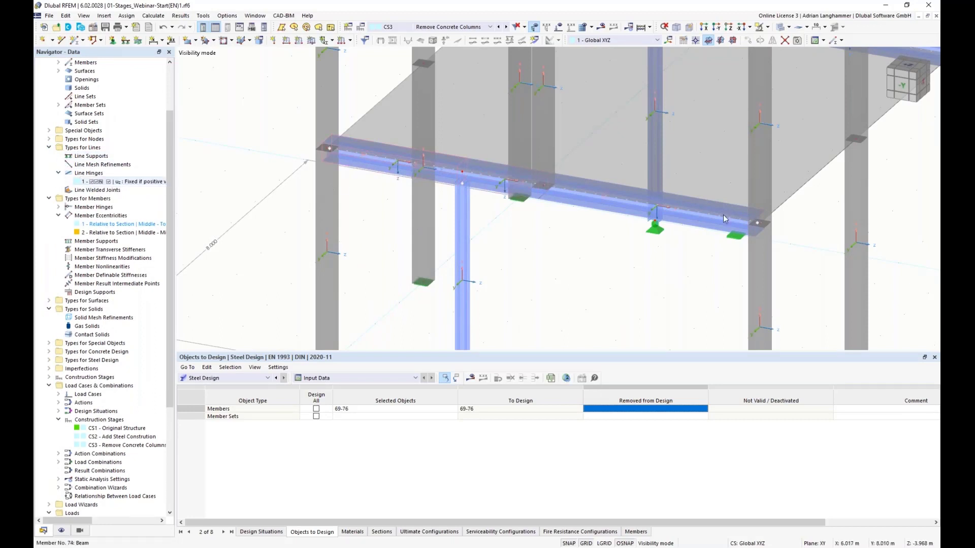
pyautogui.click(100, 175)
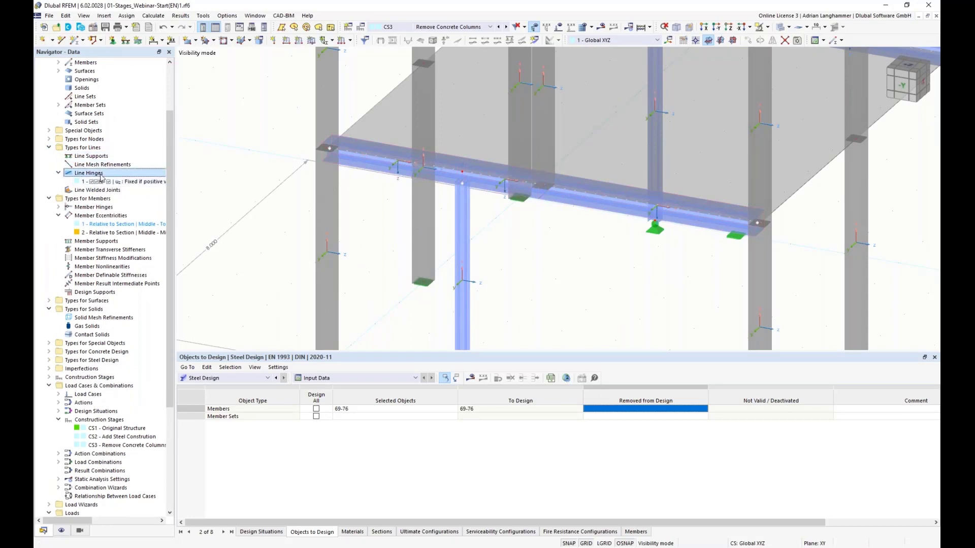
pyautogui.click(127, 184)
pyautogui.press('Delete')
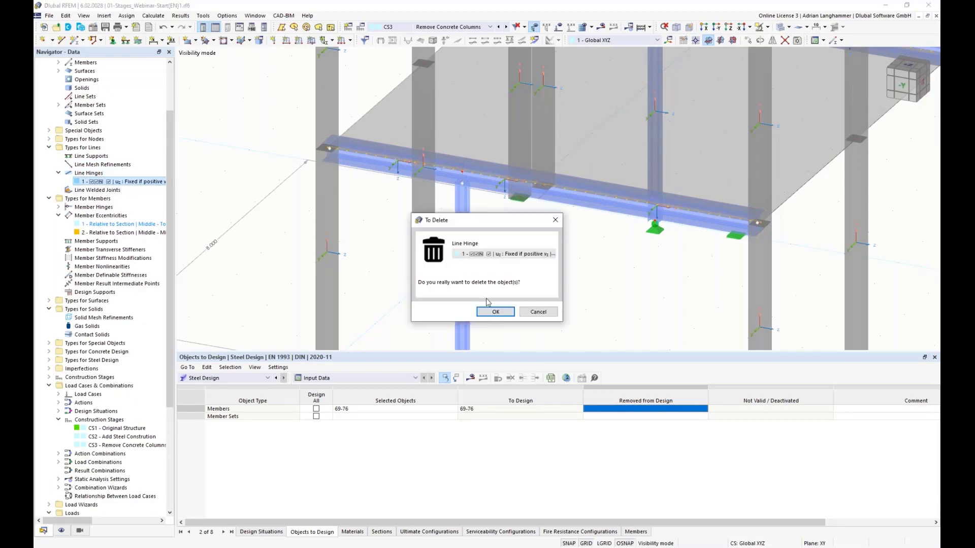
pyautogui.click(496, 311)
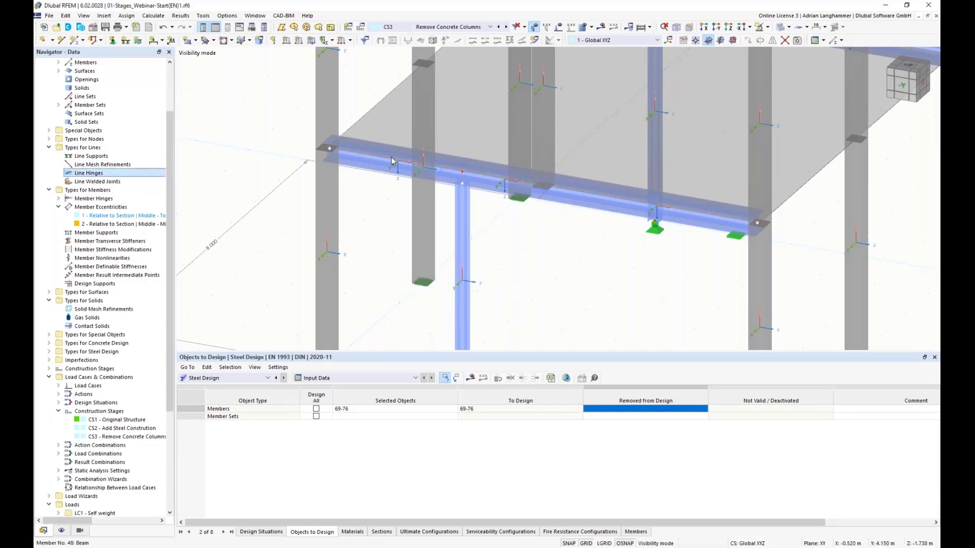
# Run the Steel Design calculation and display its member results.
pyautogui.moveTo(530, 280); pyautogui.dragTo(535, 252, button='middle')
pyautogui.scroll(-2, 573, 277)
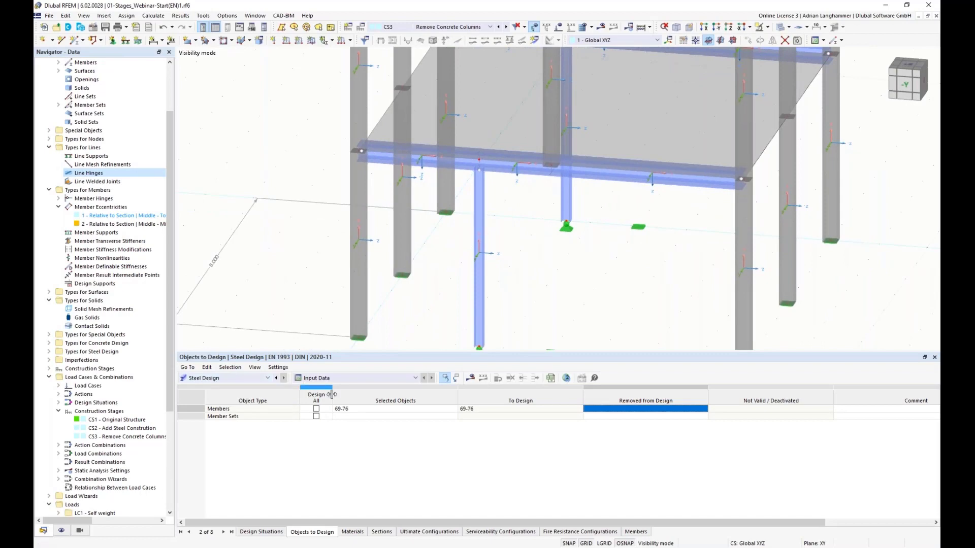
pyautogui.click(478, 380)
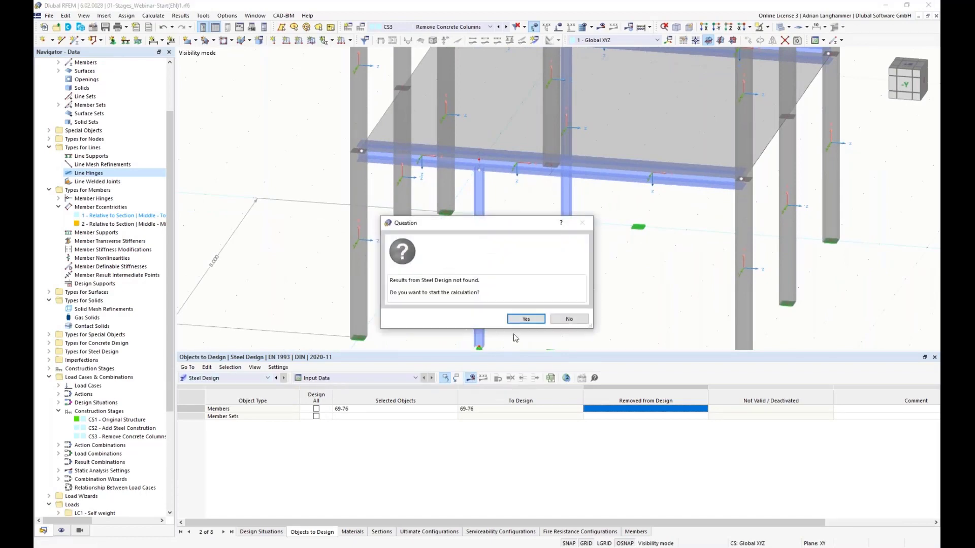
pyautogui.click(524, 318)
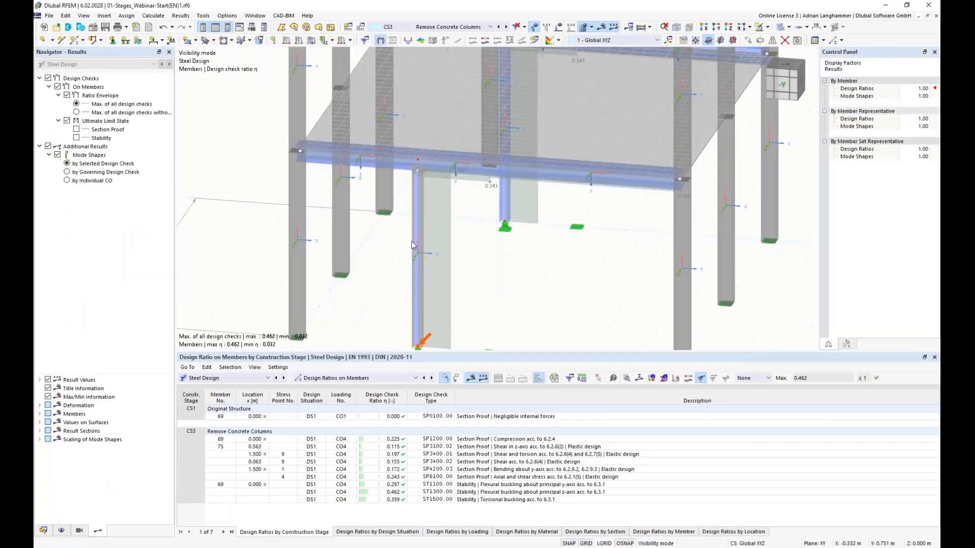
# Examine the design check ratios on the steel girders and columns for the Remove Concrete Columns stage from several angles.
pyautogui.keyDown('ctrl'); pyautogui.moveTo(503, 273); pyautogui.dragTo(362, 267, button='middle'); pyautogui.keyUp('ctrl')
pyautogui.keyDown('ctrl'); pyautogui.moveTo(274, 242); pyautogui.dragTo(396, 145, button='middle'); pyautogui.keyUp('ctrl')
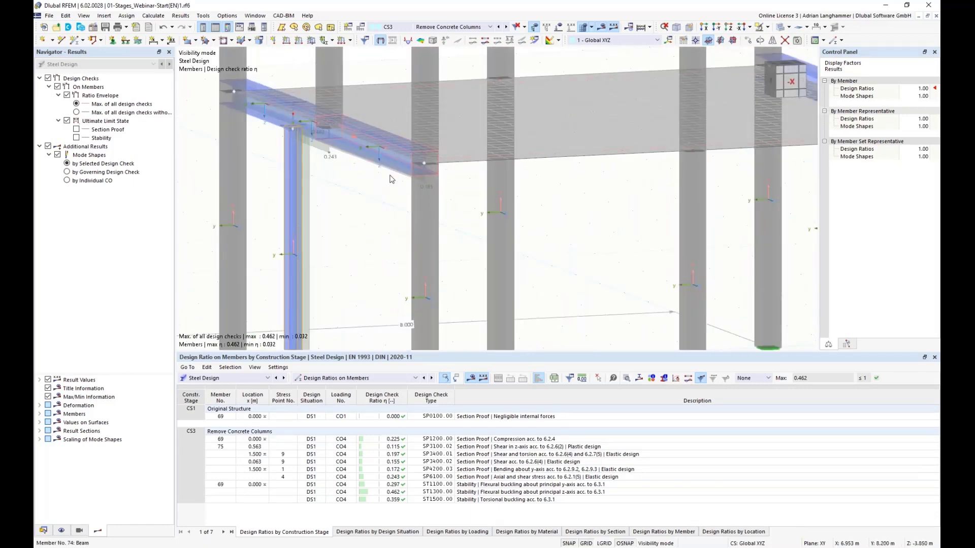
pyautogui.scroll(1, 389, 172)
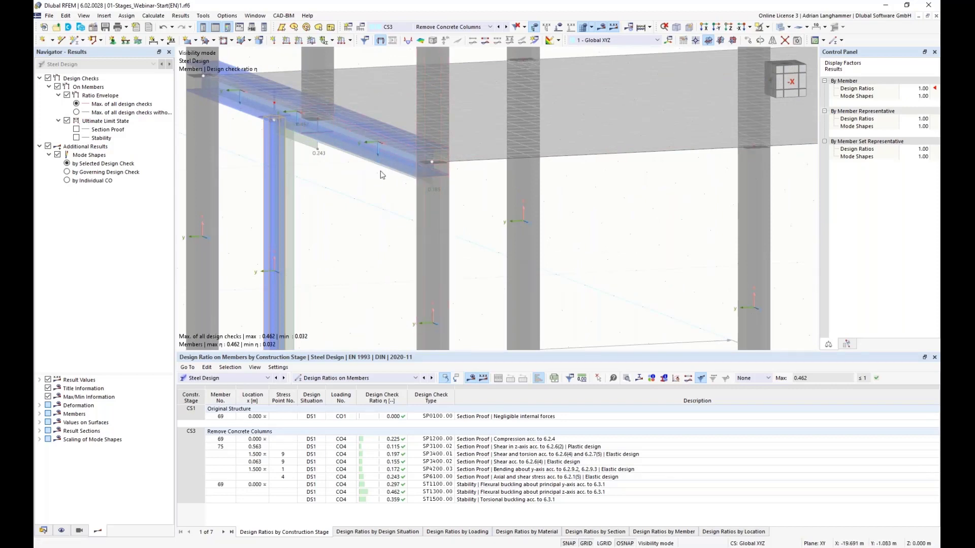
pyautogui.keyDown('ctrl'); pyautogui.moveTo(358, 214); pyautogui.dragTo(416, 240, button='middle'); pyautogui.keyUp('ctrl')
pyautogui.keyDown('ctrl'); pyautogui.moveTo(289, 155); pyautogui.dragTo(510, 218, button='middle'); pyautogui.keyUp('ctrl')
pyautogui.scroll(-2, 434, 223)
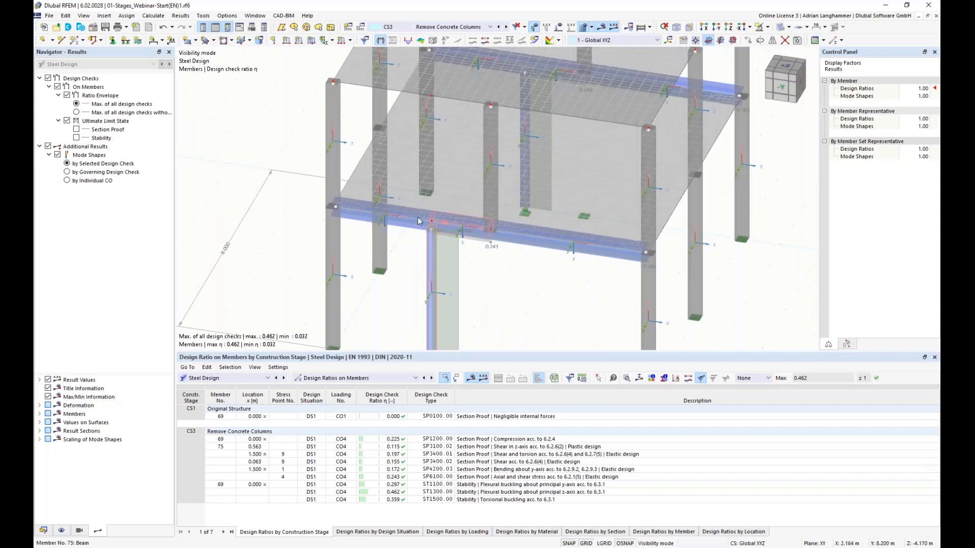
pyautogui.keyDown('ctrl'); pyautogui.moveTo(390, 228); pyautogui.dragTo(455, 189, button='middle'); pyautogui.keyUp('ctrl')
pyautogui.moveTo(565, 263); pyautogui.dragTo(524, 245, button='middle')
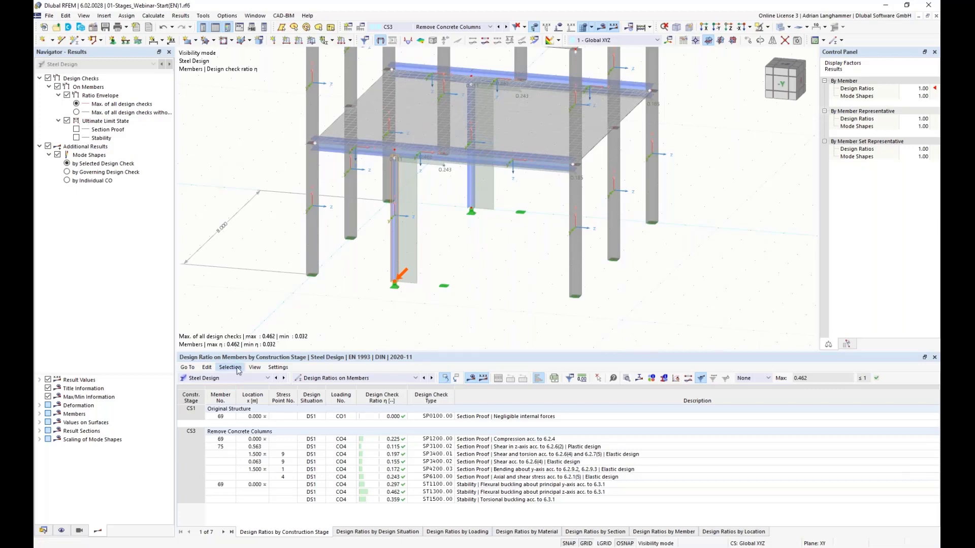
# Switch to Concrete Design and run its calculation.
pyautogui.click(227, 379)
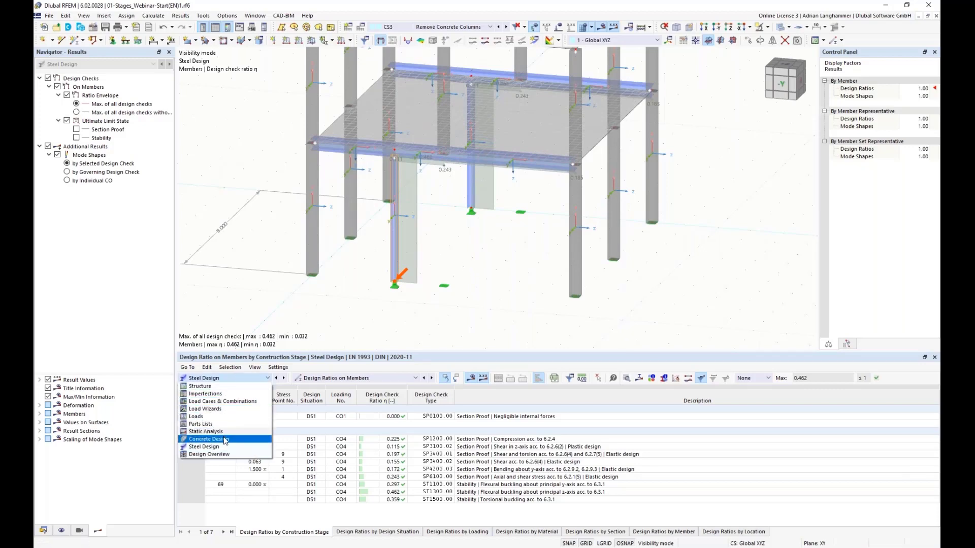
pyautogui.click(227, 439)
pyautogui.click(471, 380)
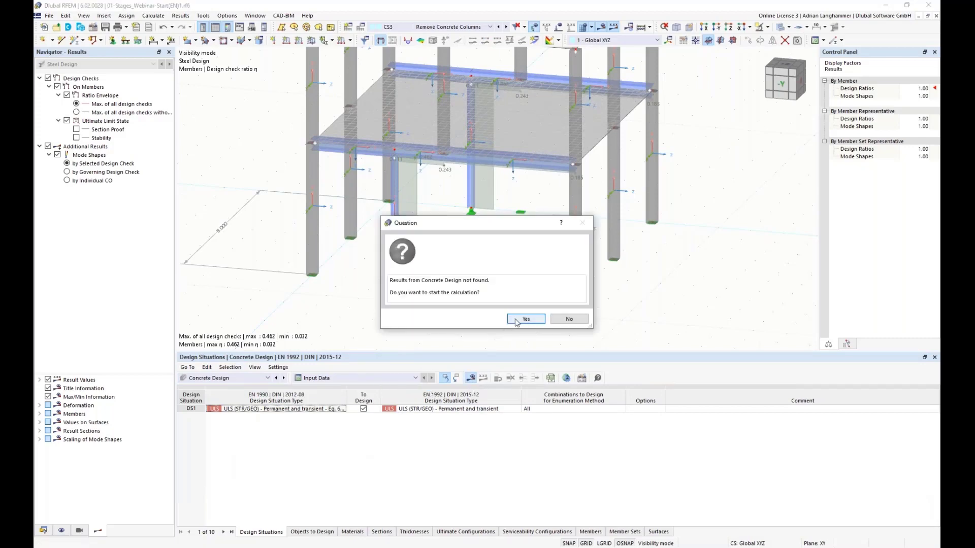
pyautogui.click(516, 321)
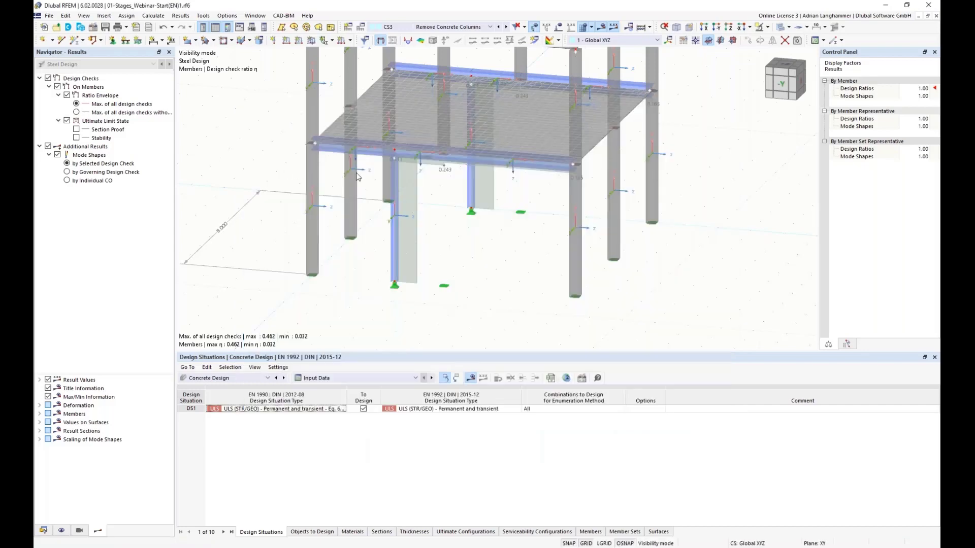
# Compare the uncovered top reinforcement in direction 1 between CS1 - Original Structure and CS3 - Remove Concrete Columns.
pyautogui.moveTo(270, 176); pyautogui.dragTo(277, 187, button='middle')
pyautogui.click(490, 26)
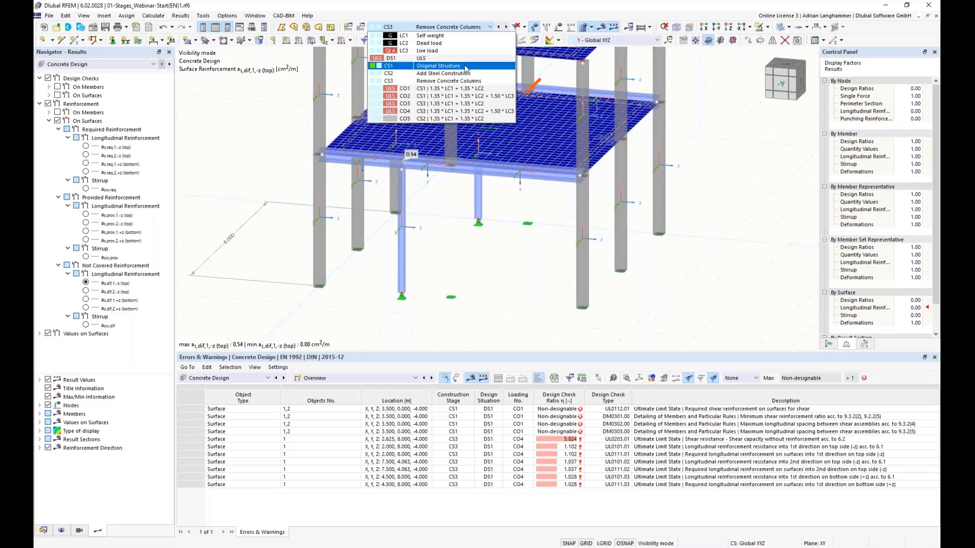
pyautogui.press('Escape')
pyautogui.press('Up')
pyautogui.press('Up')
pyautogui.moveTo(469, 215); pyautogui.dragTo(457, 234, button='middle')
pyautogui.click(452, 26)
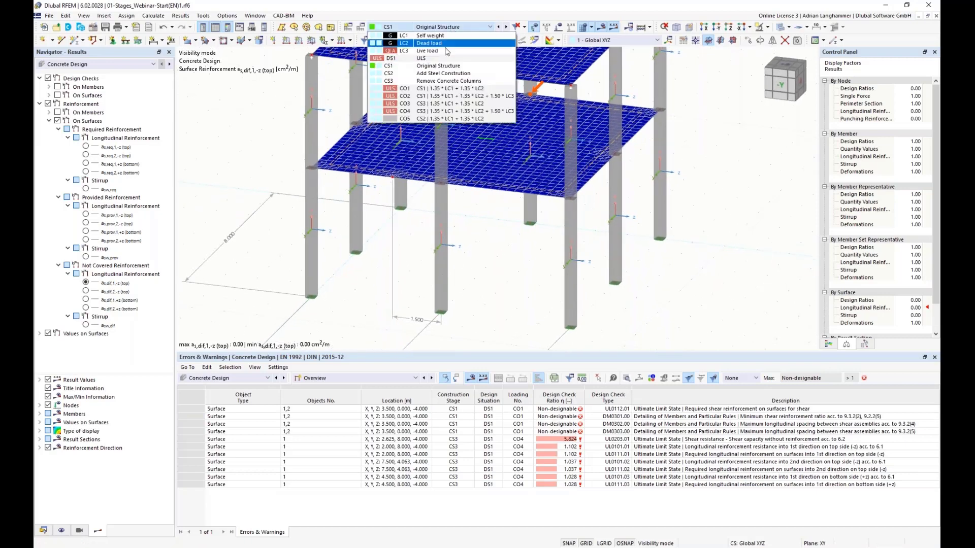
pyautogui.click(433, 81)
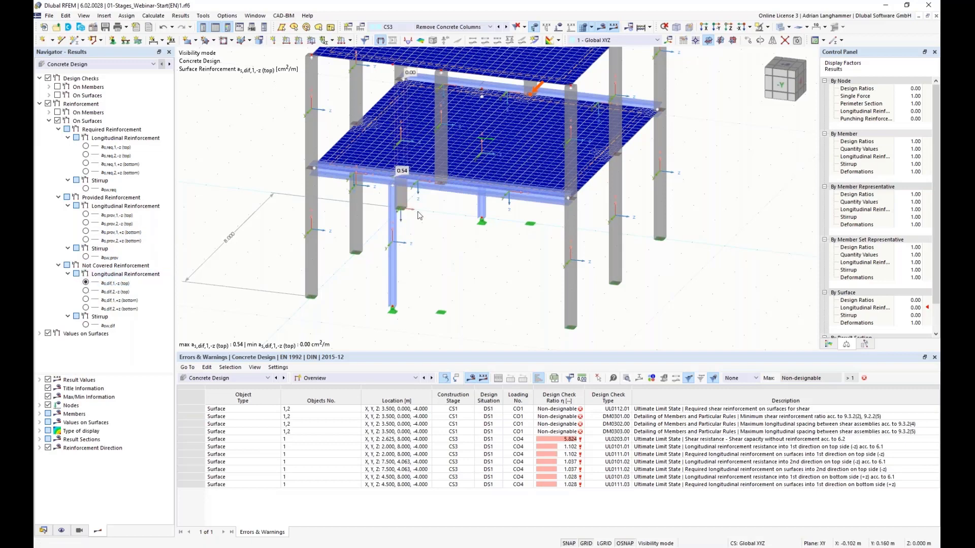
# Inspect close up the direction 1 top reinforcement peak in CS3 at the girder above the front steel column.
pyautogui.moveTo(406, 213); pyautogui.dragTo(478, 255, button='middle')
pyautogui.scroll(3, 427, 208)
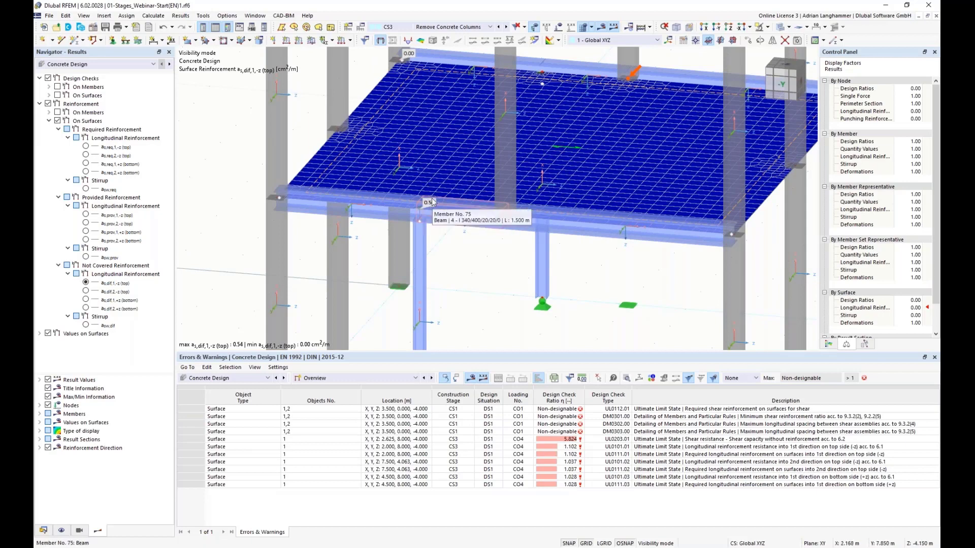
pyautogui.scroll(3, 431, 203)
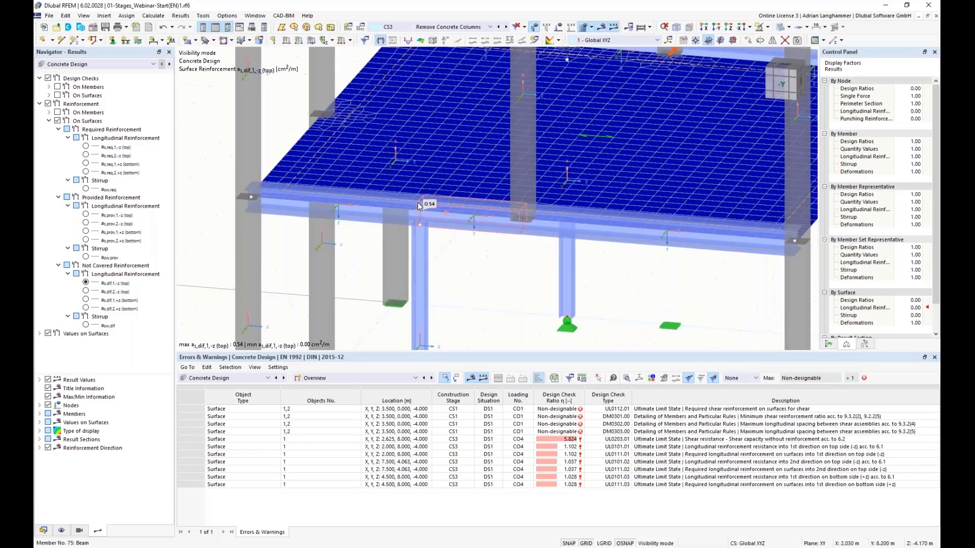
pyautogui.moveTo(444, 211); pyautogui.dragTo(454, 238, button='middle')
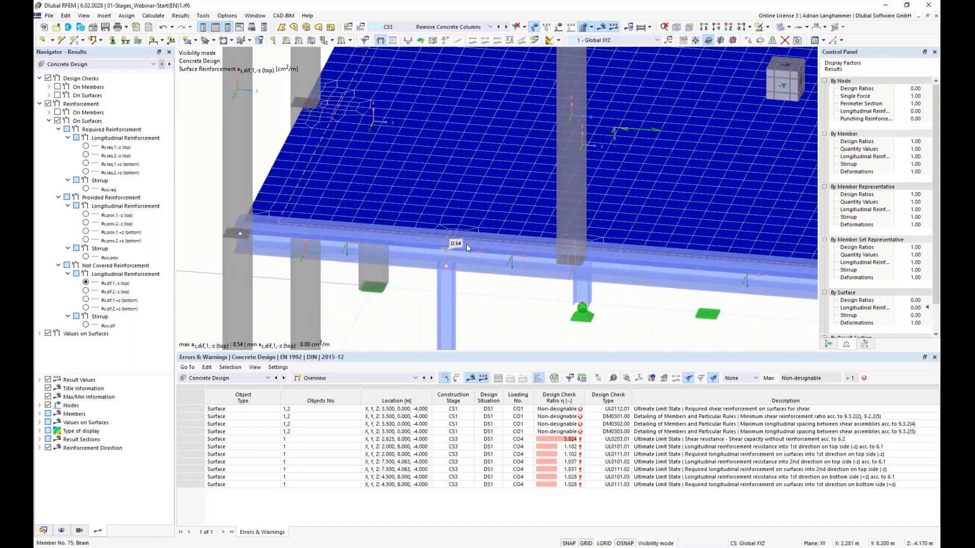
pyautogui.scroll(-2, 443, 227)
pyautogui.keyDown('ctrl'); pyautogui.moveTo(445, 231); pyautogui.dragTo(355, 252, button='middle'); pyautogui.keyUp('ctrl')
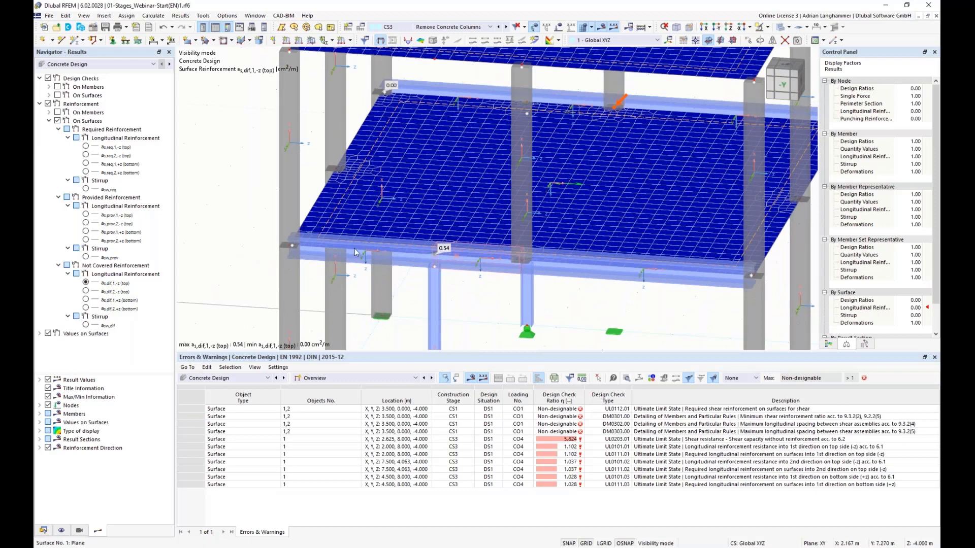
# Display the slabs' uncovered reinforcement in direction 2 on the top side and in direction 1 on the bottom side.
pyautogui.click(86, 291)
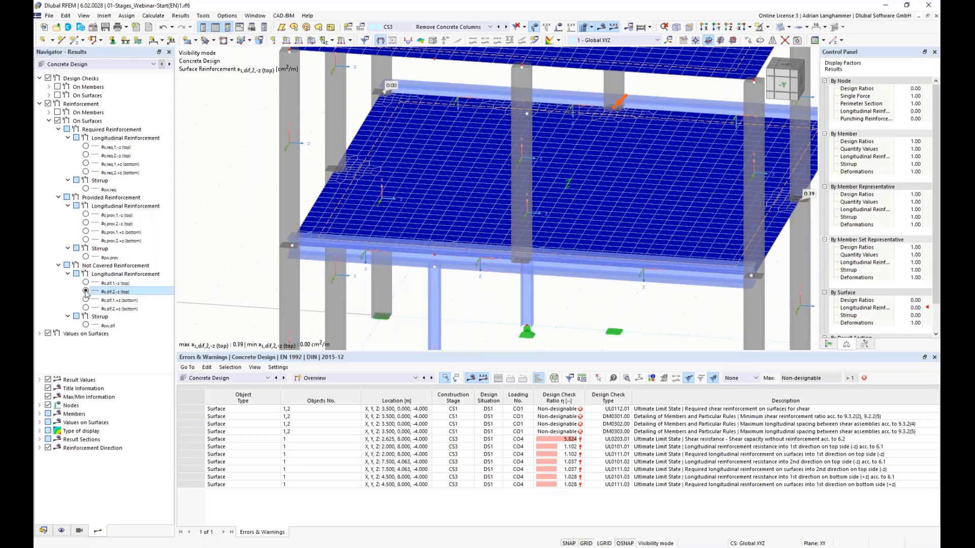
pyautogui.keyDown('ctrl'); pyautogui.moveTo(558, 203); pyautogui.dragTo(724, 213, button='middle'); pyautogui.keyUp('ctrl')
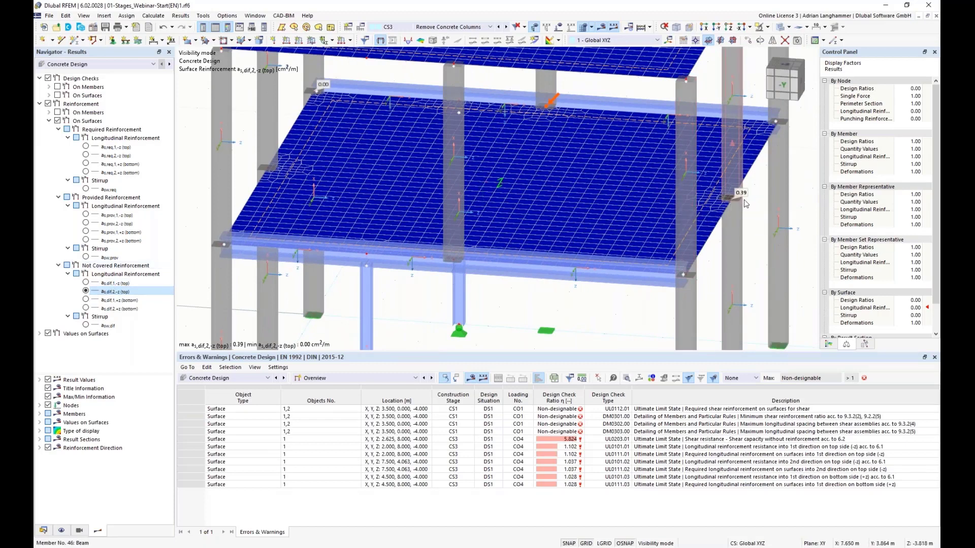
pyautogui.click(87, 301)
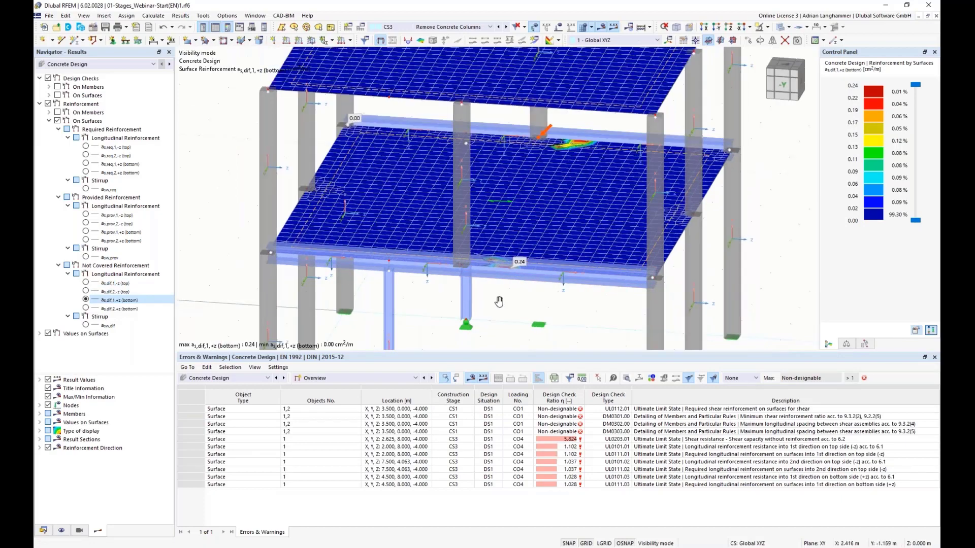
pyautogui.keyDown('ctrl'); pyautogui.moveTo(500, 302); pyautogui.dragTo(500, 252, button='middle'); pyautogui.keyUp('ctrl')
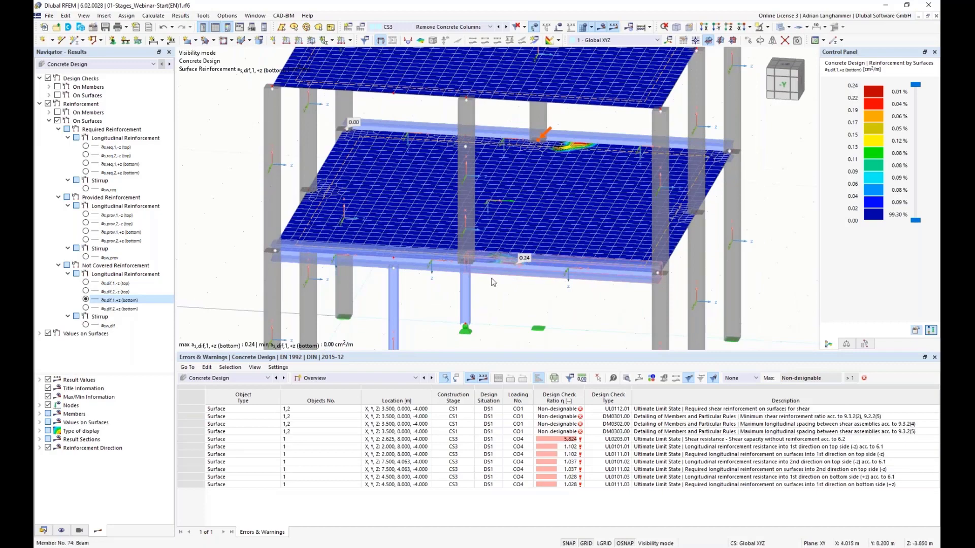
# Examine the uncovered bottom reinforcement on both slabs of the whole building and enlarge the model view above the results table.
pyautogui.scroll(-2, 457, 209)
pyautogui.moveTo(419, 249); pyautogui.dragTo(414, 218, button='middle')
pyautogui.scroll(-1, 414, 222)
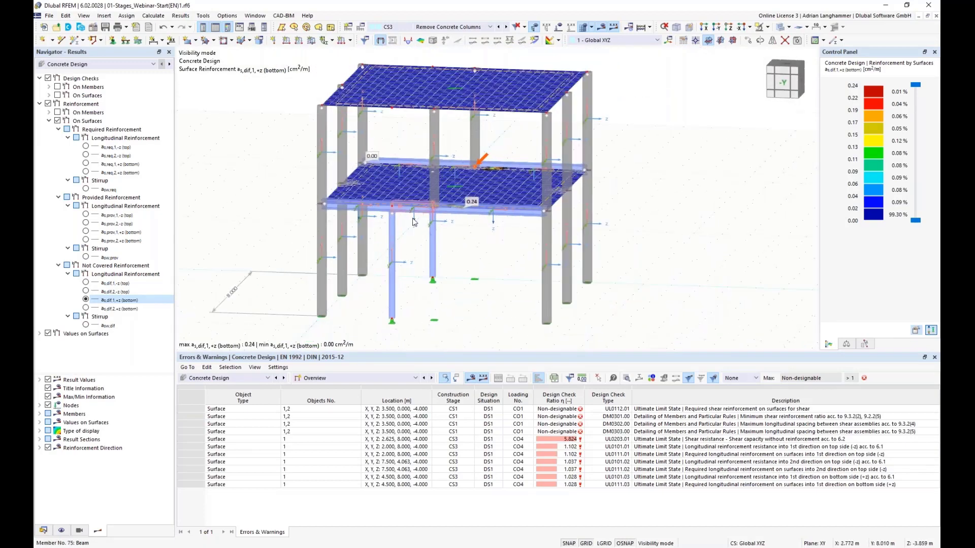
pyautogui.keyDown('ctrl'); pyautogui.moveTo(462, 259); pyautogui.dragTo(475, 276, button='middle'); pyautogui.keyUp('ctrl')
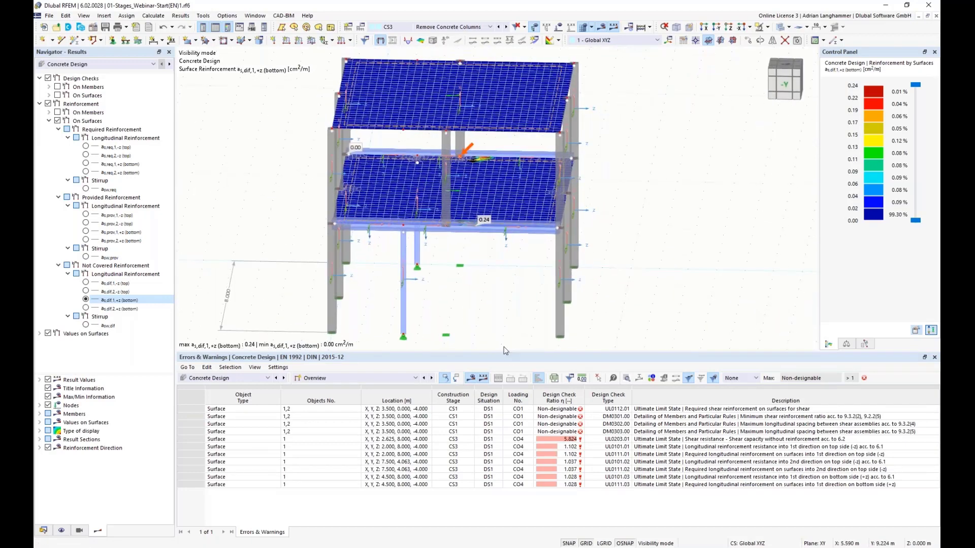
pyautogui.moveTo(507, 351); pyautogui.dragTo(507, 375)
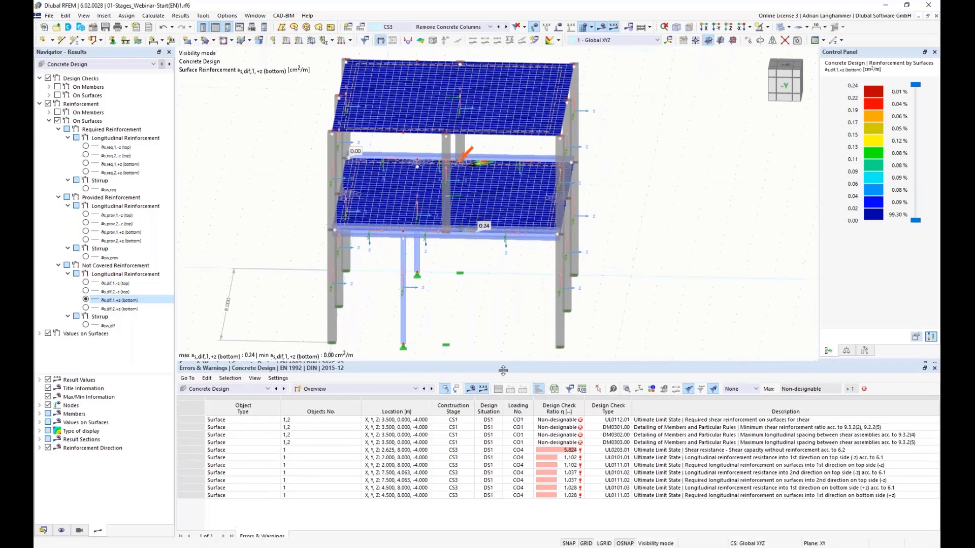
pyautogui.keyDown('ctrl'); pyautogui.moveTo(490, 327); pyautogui.dragTo(478, 318, button='middle'); pyautogui.keyUp('ctrl')
pyautogui.scroll(1, 478, 318)
pyautogui.scroll(-1, 478, 317)
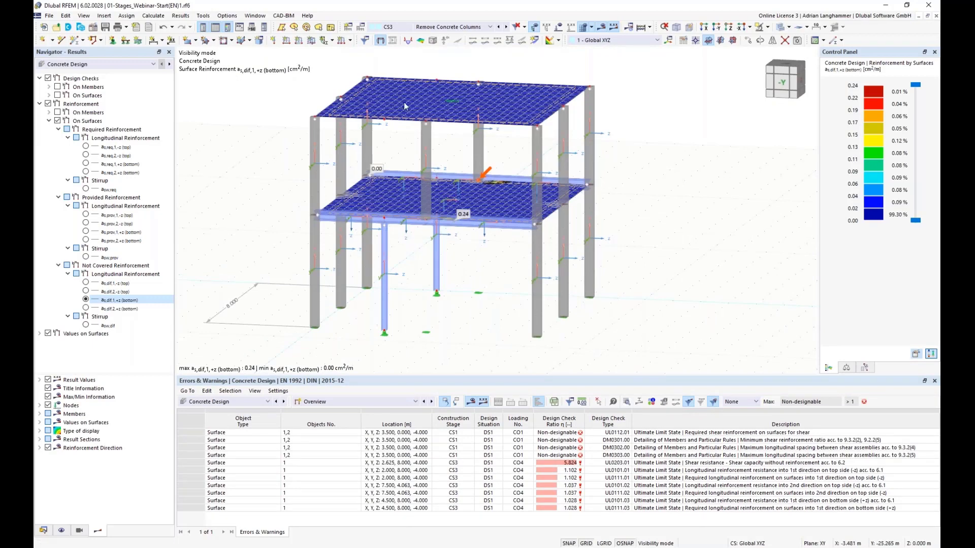
pyautogui.keyDown('ctrl'); pyautogui.moveTo(495, 252); pyautogui.dragTo(501, 253, button='middle'); pyautogui.keyUp('ctrl')
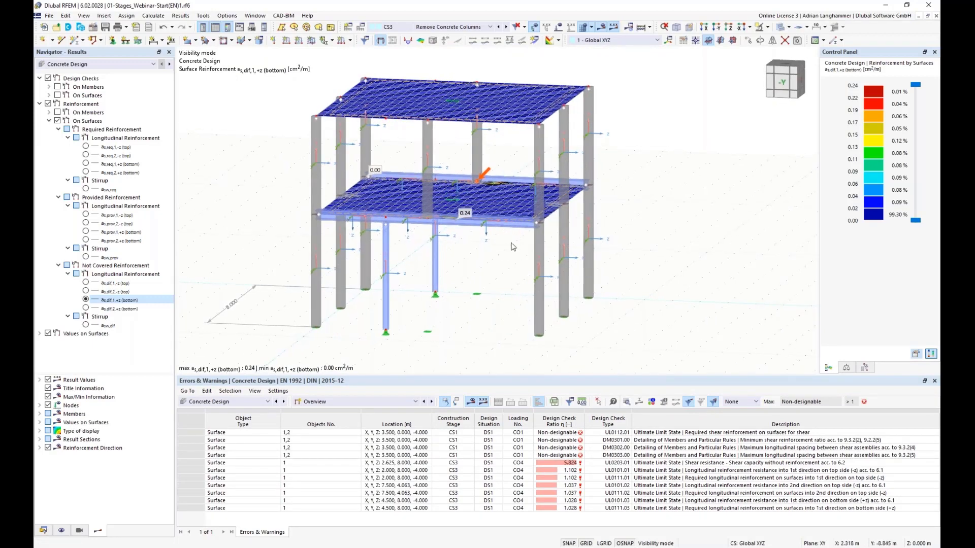
pyautogui.moveTo(272, 161); pyautogui.dragTo(249, 153, button='middle')
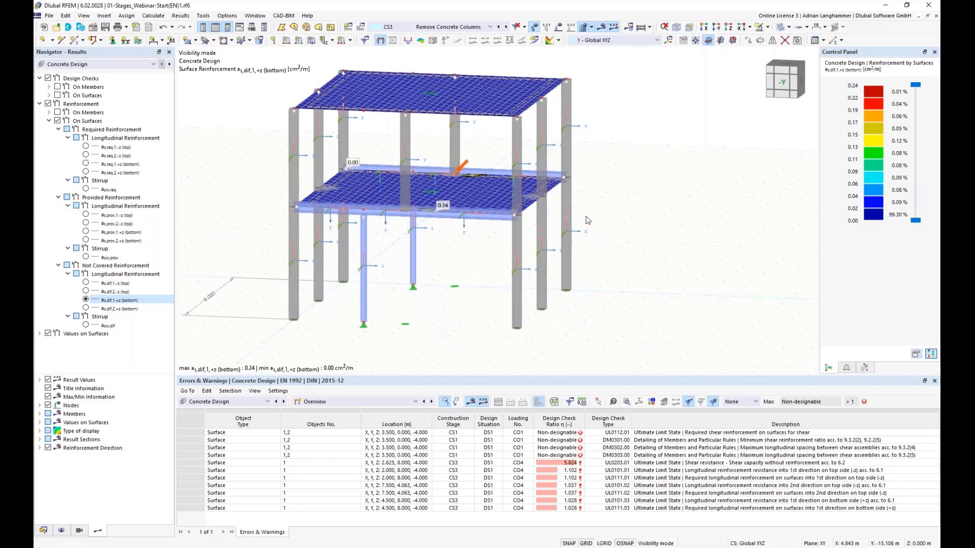
pyautogui.keyDown('ctrl'); pyautogui.moveTo(457, 253); pyautogui.dragTo(462, 252, button='middle'); pyautogui.keyUp('ctrl')
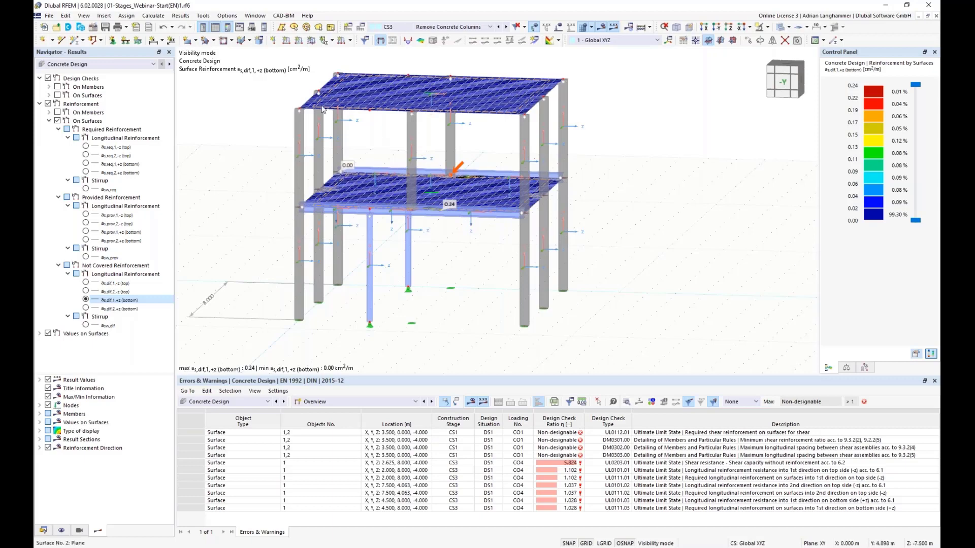
pyautogui.moveTo(376, 140)
pyautogui.mouseDown(button='middle')
pyautogui.moveTo(371, 148)
pyautogui.moveTo(385, 156)
pyautogui.mouseUp(button='middle')
pyautogui.scroll(2, 385, 157)
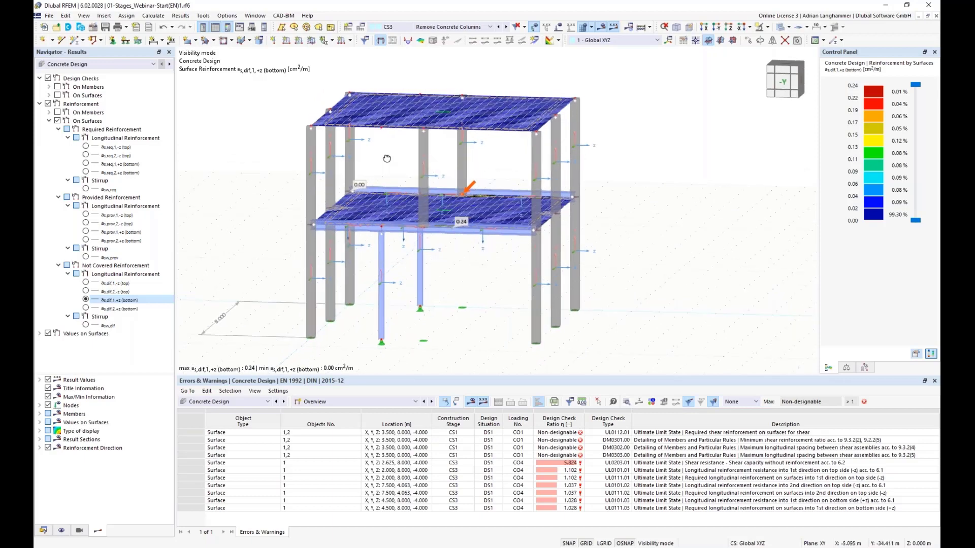
pyautogui.scroll(-1, 386, 161)
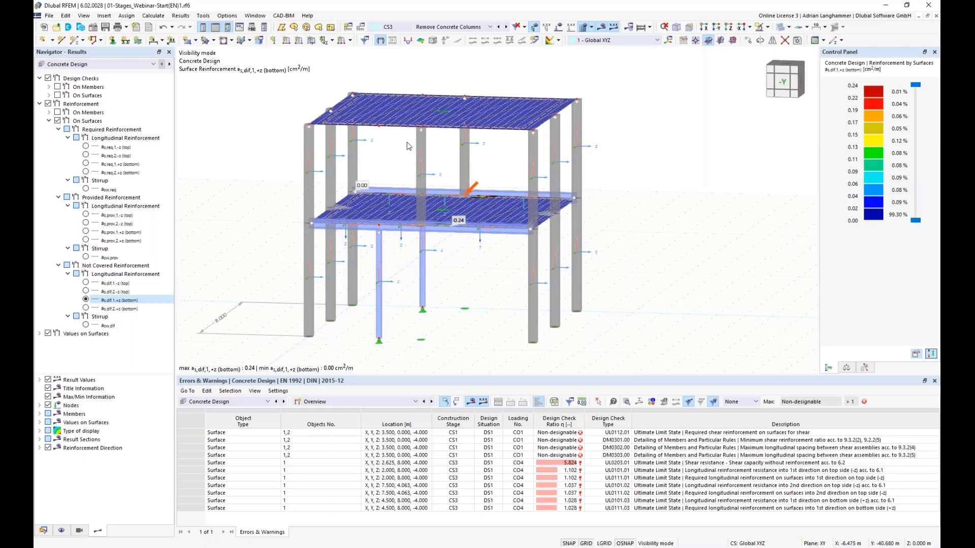
pyautogui.scroll(-5, 409, 165)
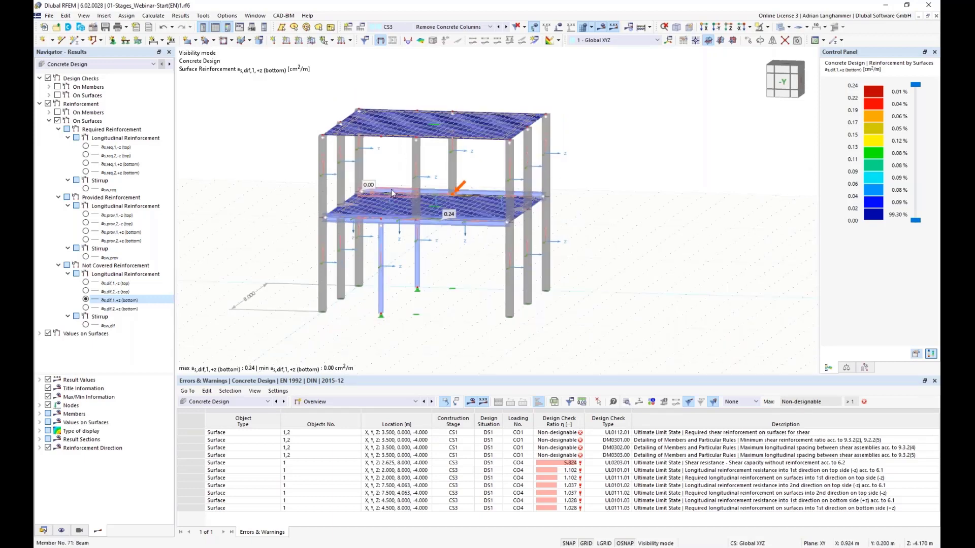
pyautogui.moveTo(407, 212); pyautogui.dragTo(417, 255, button='middle')
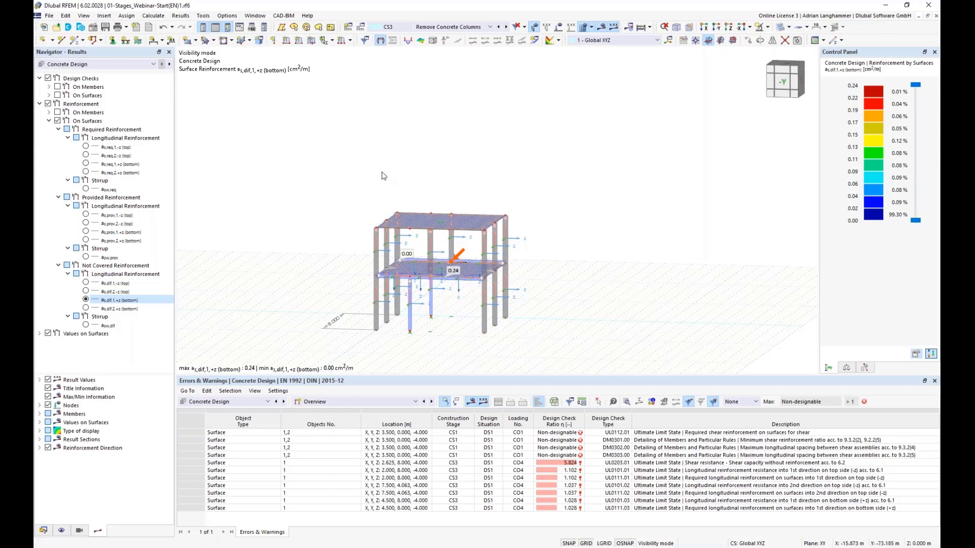
pyautogui.moveTo(397, 141); pyautogui.dragTo(419, 171, button='middle')
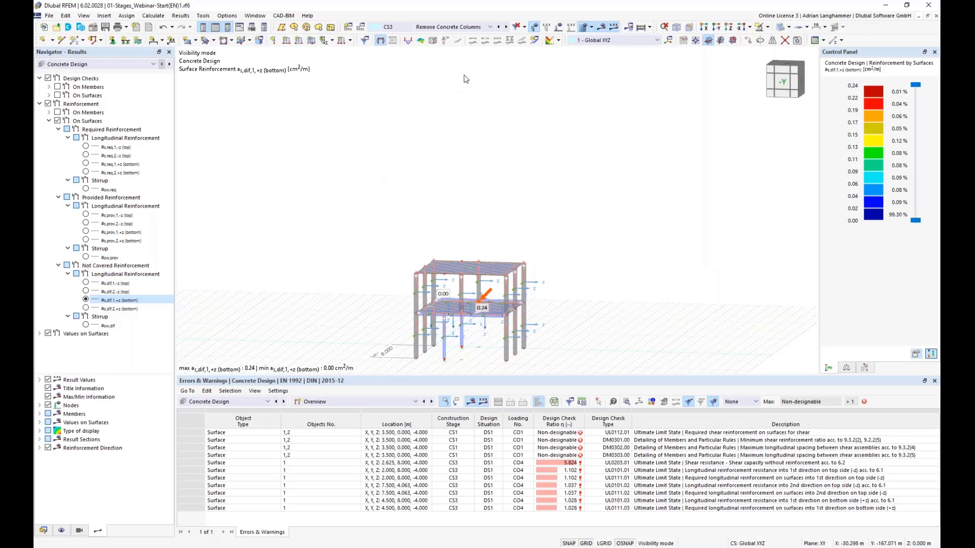
pyautogui.moveTo(462, 87)
pyautogui.mouseDown(button='middle')
pyautogui.moveTo(462, 100)
pyautogui.moveTo(461, 92)
pyautogui.mouseUp(button='middle')
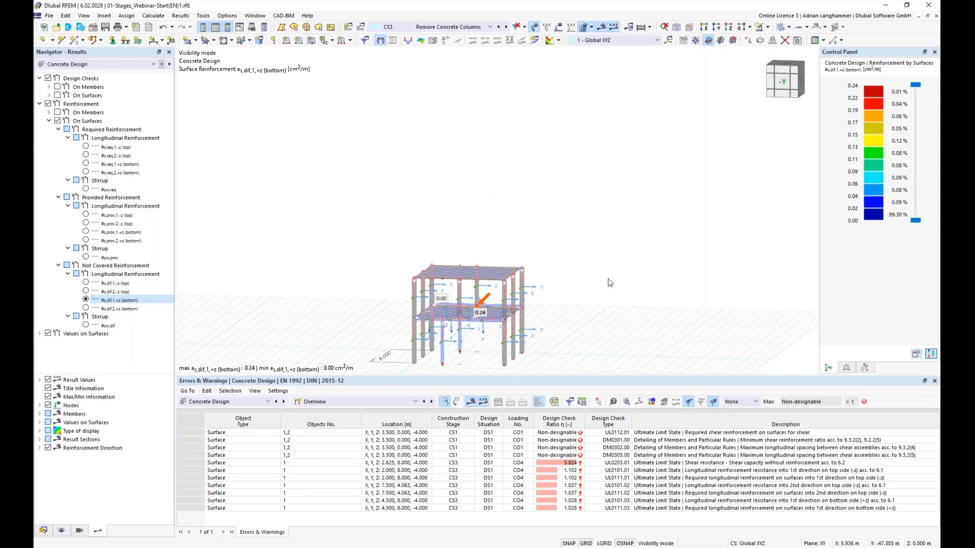
pyautogui.keyDown('ctrl'); pyautogui.moveTo(611, 284); pyautogui.dragTo(561, 306, button='middle'); pyautogui.keyUp('ctrl')
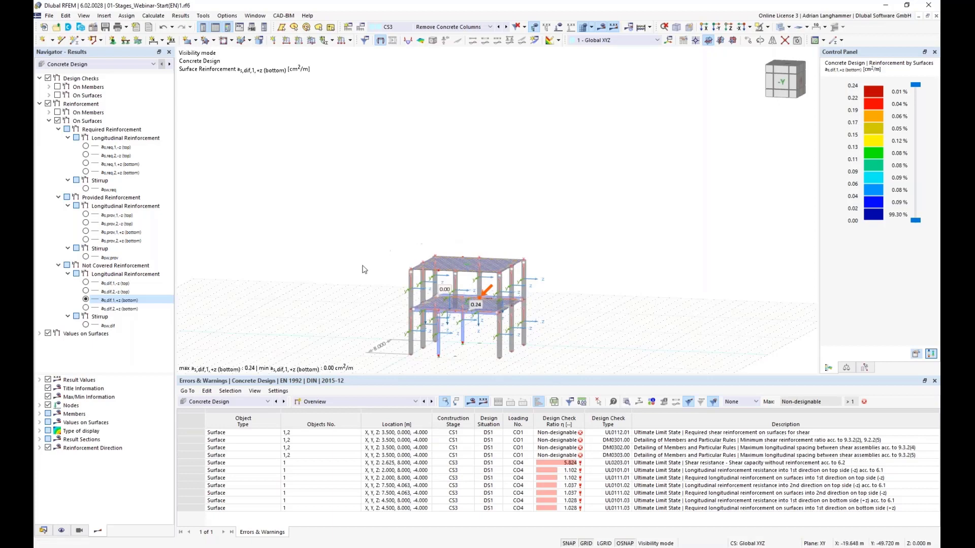
pyautogui.moveTo(344, 279); pyautogui.dragTo(349, 273, button='middle')
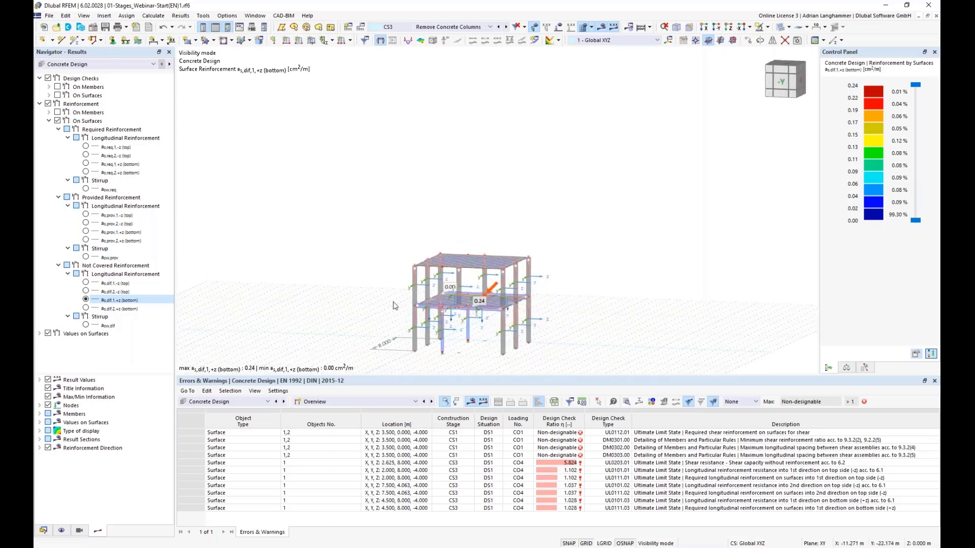
pyautogui.keyDown('ctrl'); pyautogui.moveTo(391, 304); pyautogui.dragTo(376, 305, button='middle'); pyautogui.keyUp('ctrl')
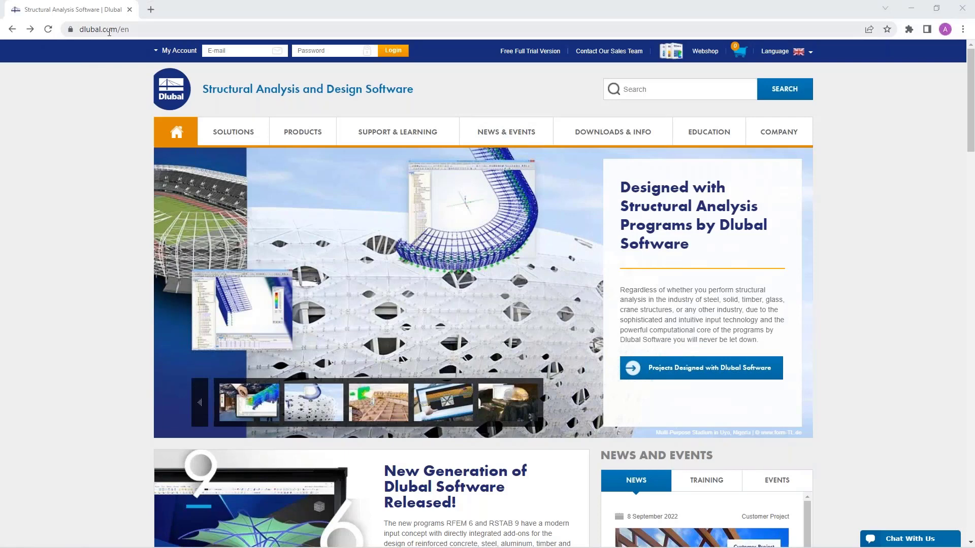
# Switch to the Dlubal website in the browser and open the overview of webinars at its search filters.
pyautogui.moveTo(507, 136)
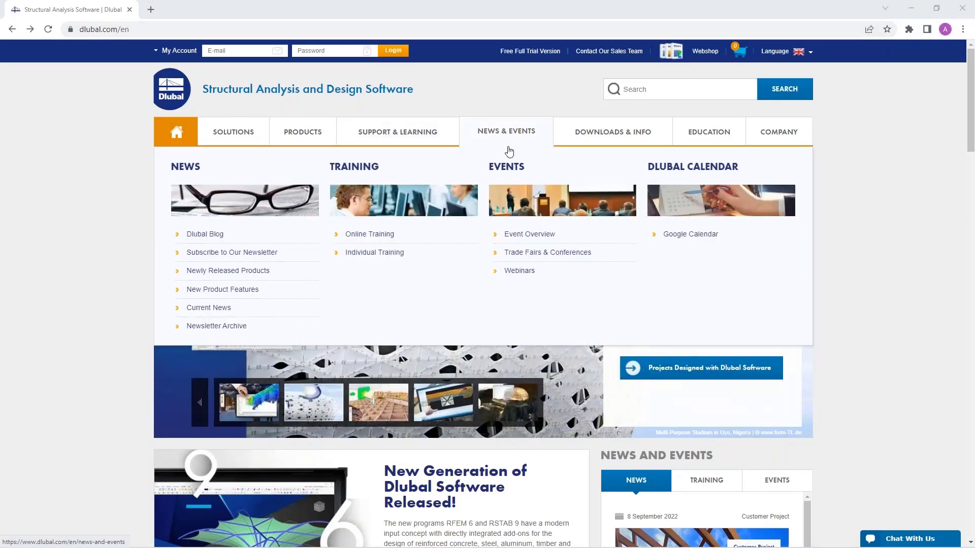
pyautogui.click(520, 273)
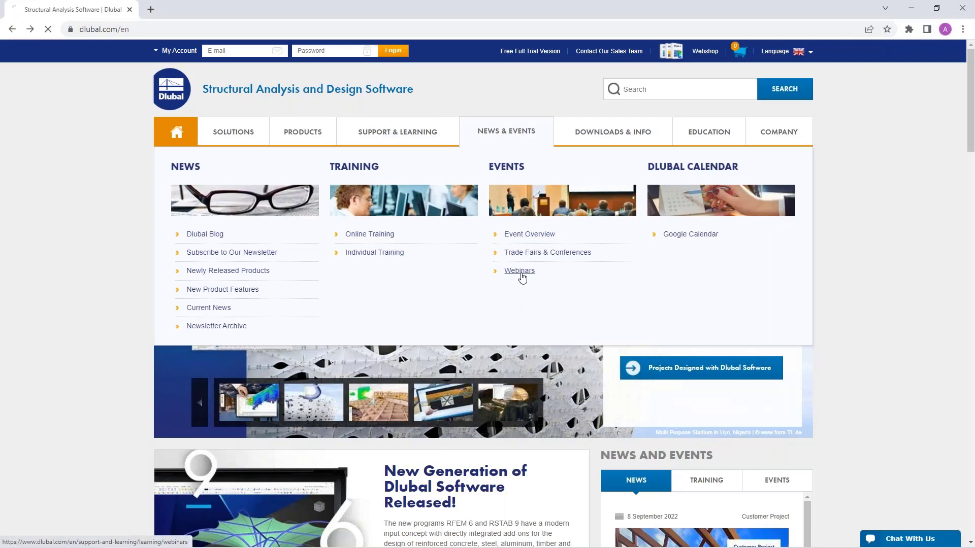
pyautogui.scroll(-1, 528, 298)
pyautogui.scroll(-7, 528, 298)
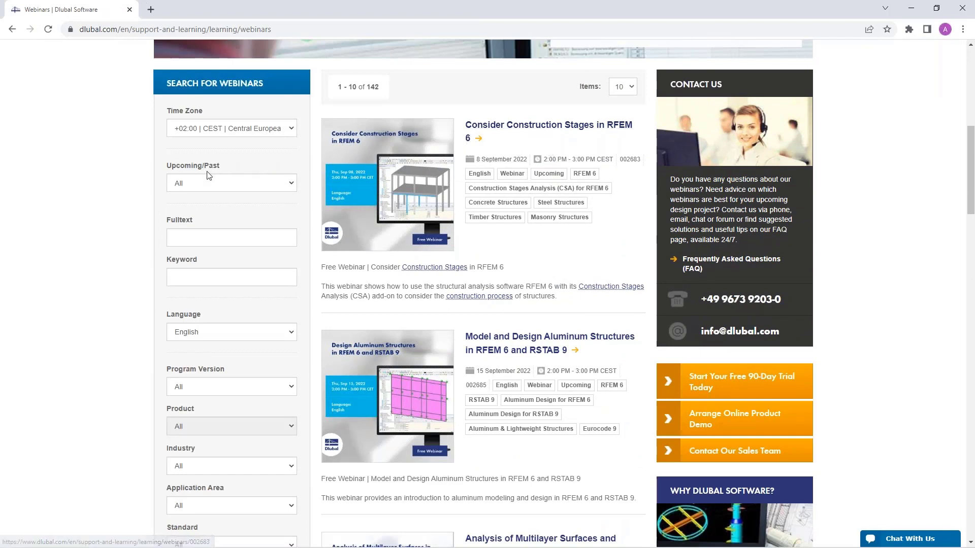
# Search the webinars by full text for "stages" and look through the matching webinars.
pyautogui.click(203, 234)
pyautogui.write('stages')
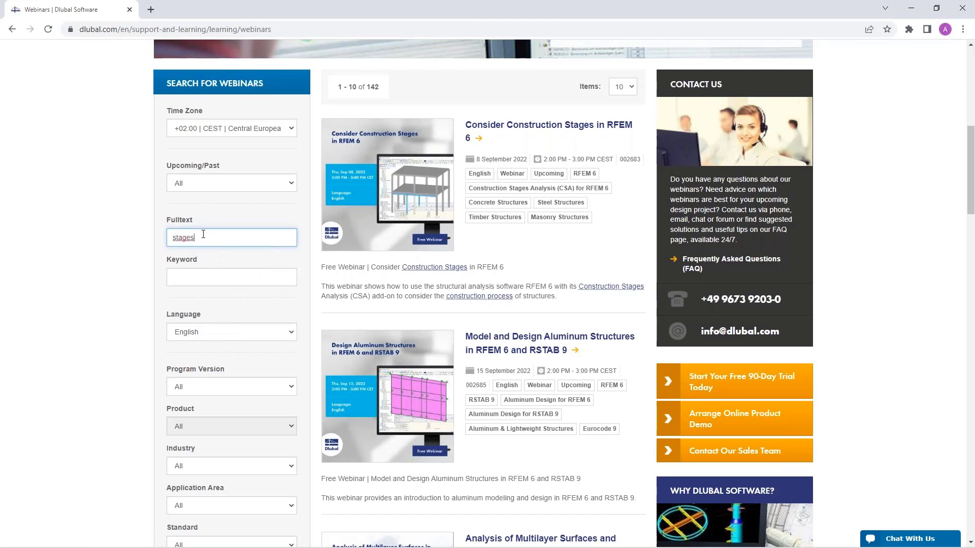
pyautogui.press('Return')
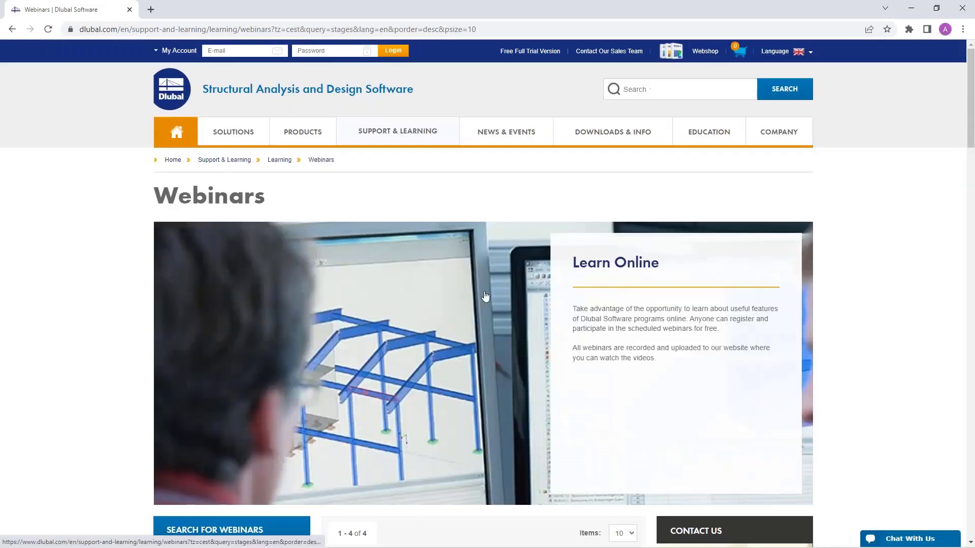
pyautogui.scroll(-8, 501, 259)
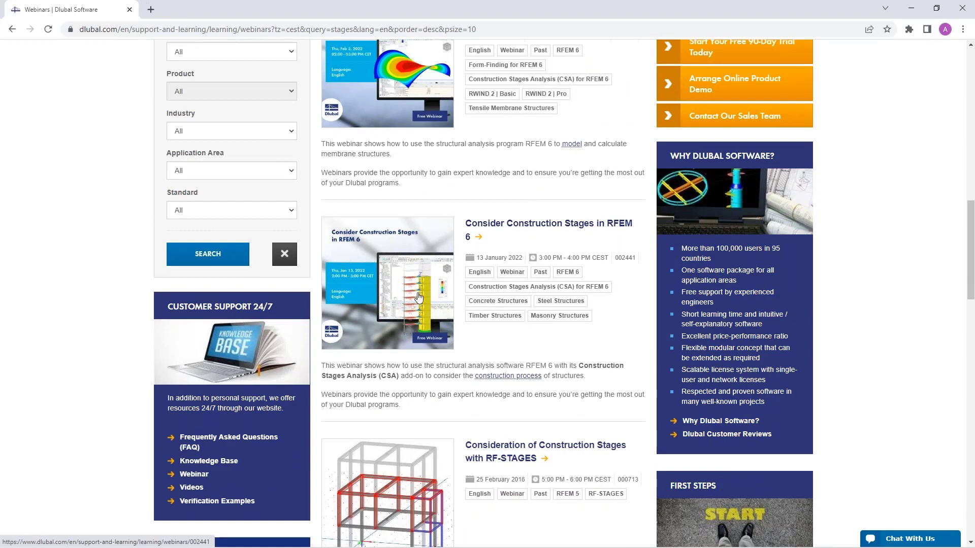
pyautogui.scroll(10, 422, 327)
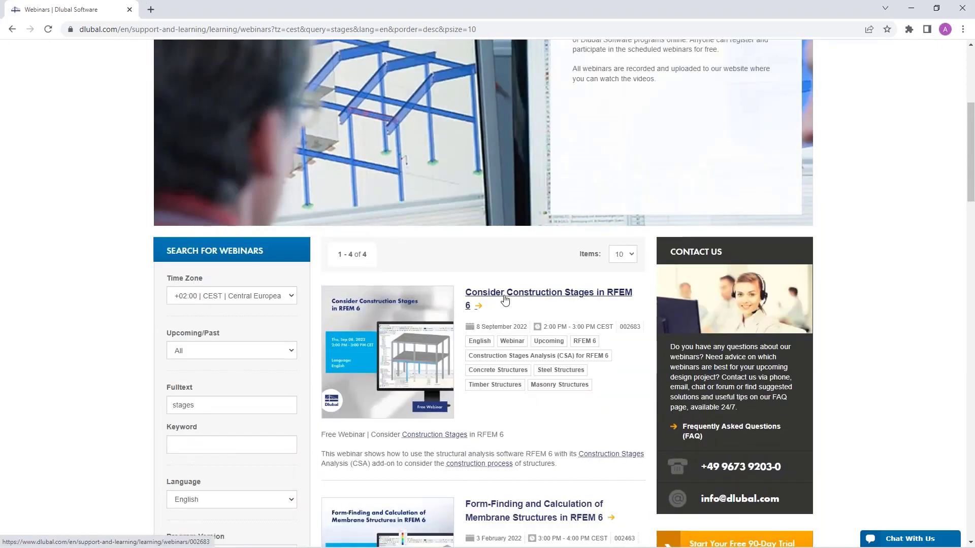
# Open the 8 September 2022 webinar "Consider Construction Stages in RFEM 6" and find the Reinforced Concrete Building model among its downloads.
pyautogui.click(509, 298)
pyautogui.scroll(-5, 512, 346)
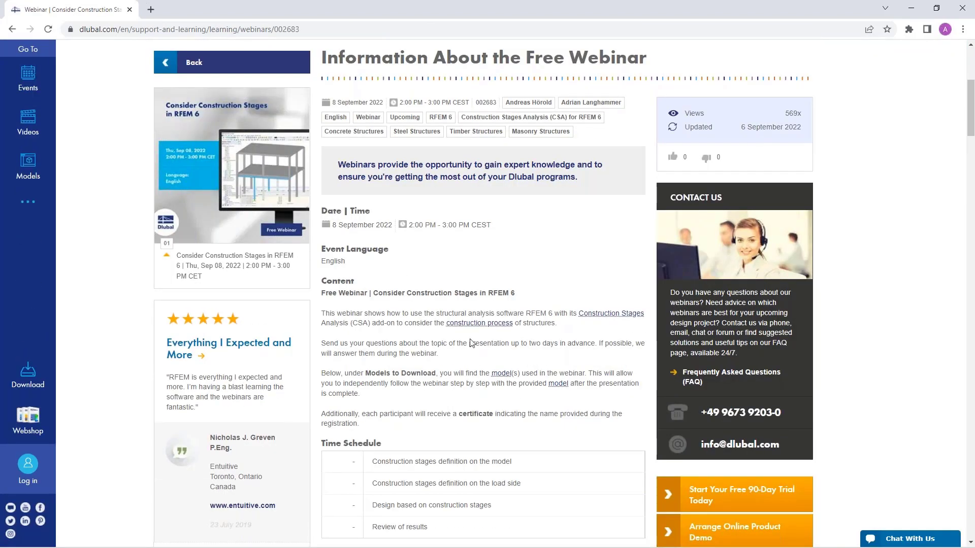
pyautogui.scroll(-11, 390, 358)
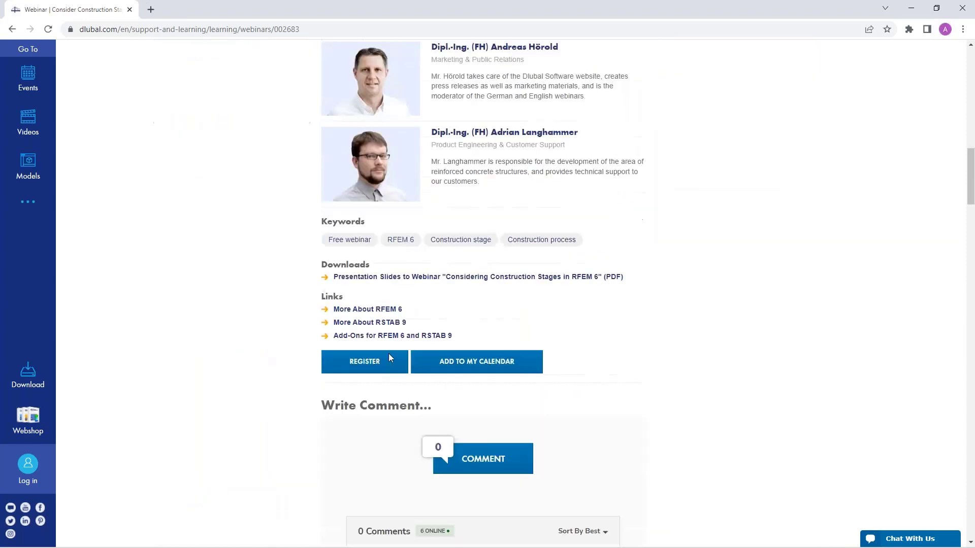
pyautogui.scroll(-8, 513, 343)
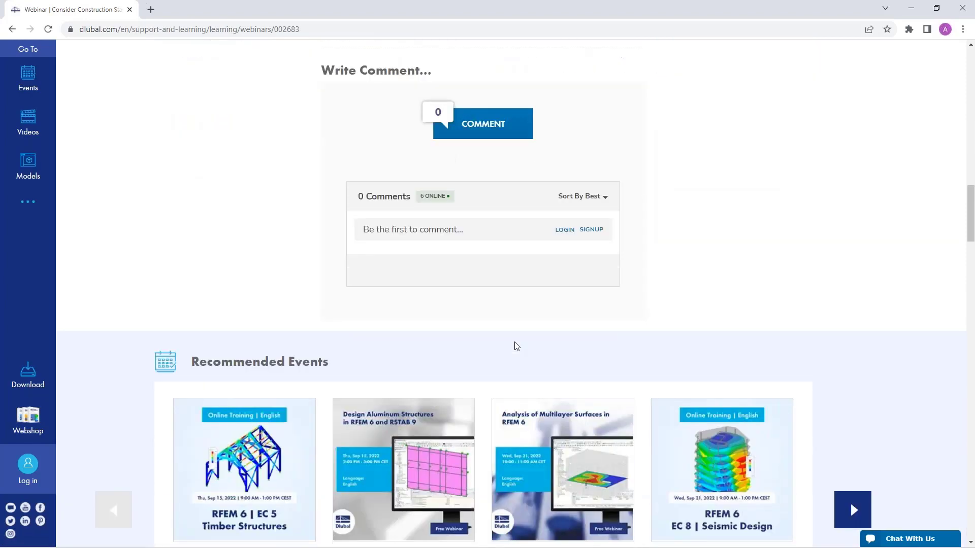
pyautogui.scroll(-10, 401, 337)
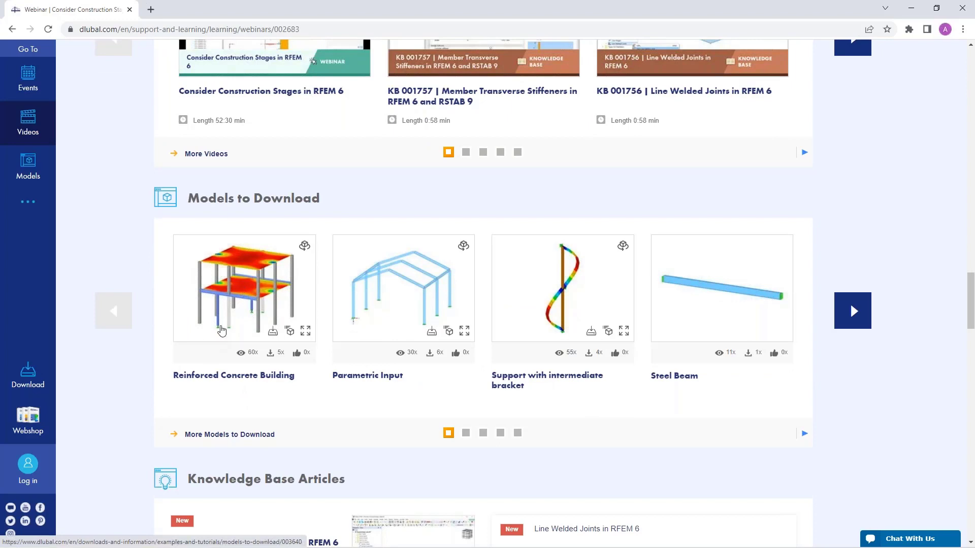
pyautogui.moveTo(226, 303)
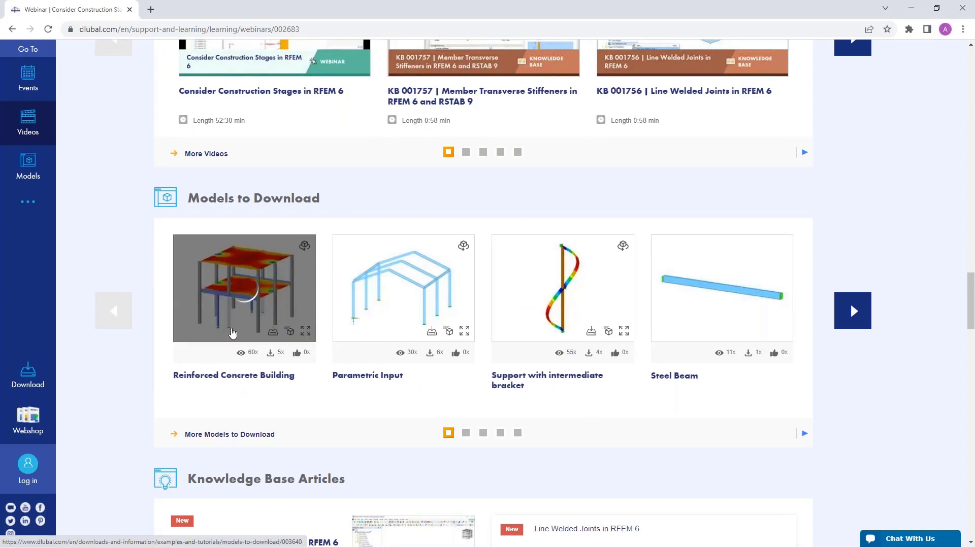
# Open the website's Free Full Trial Version page and look over the trial downloads offered, such as RFEM 6.
pyautogui.scroll(10, 226, 303)
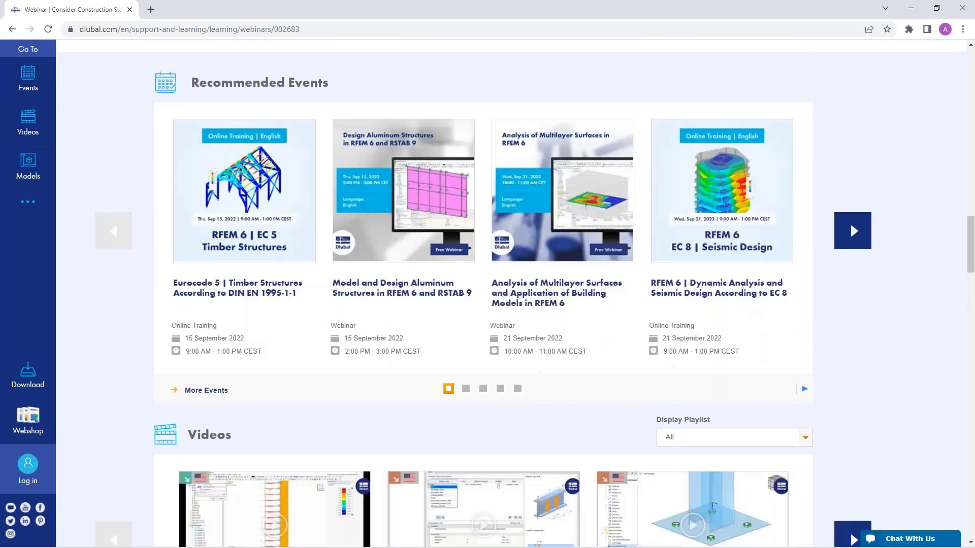
pyautogui.scroll(10, 850, 222)
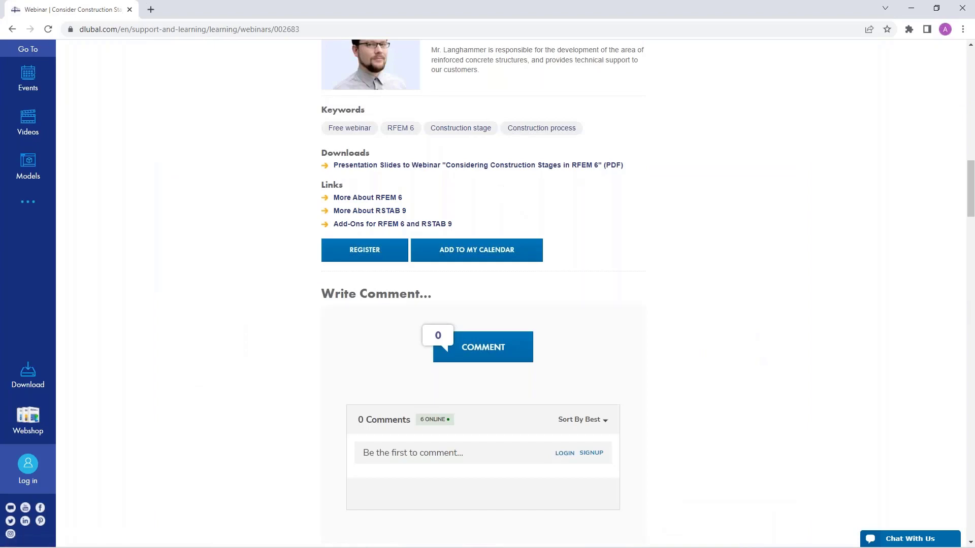
pyautogui.scroll(10, 510, 293)
pyautogui.scroll(9, 350, 320)
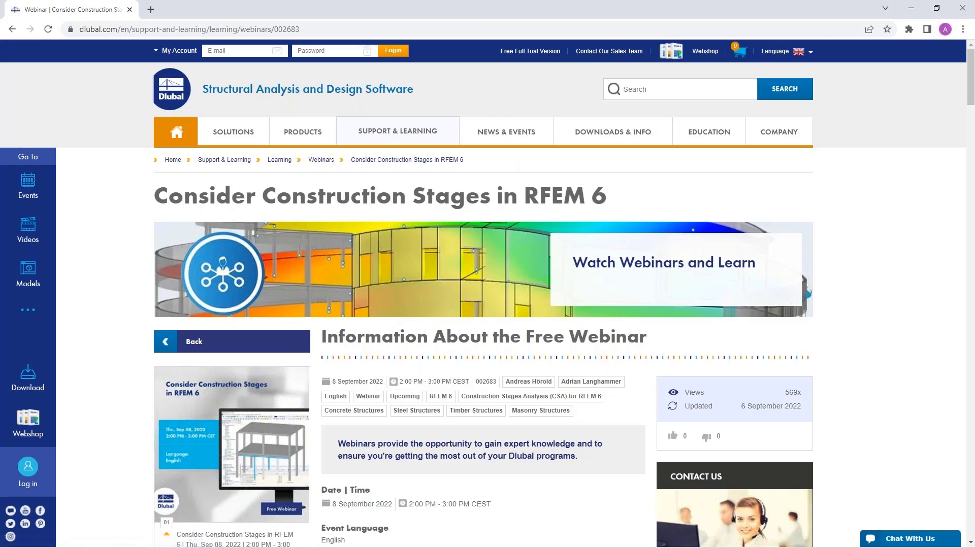
pyautogui.click(528, 52)
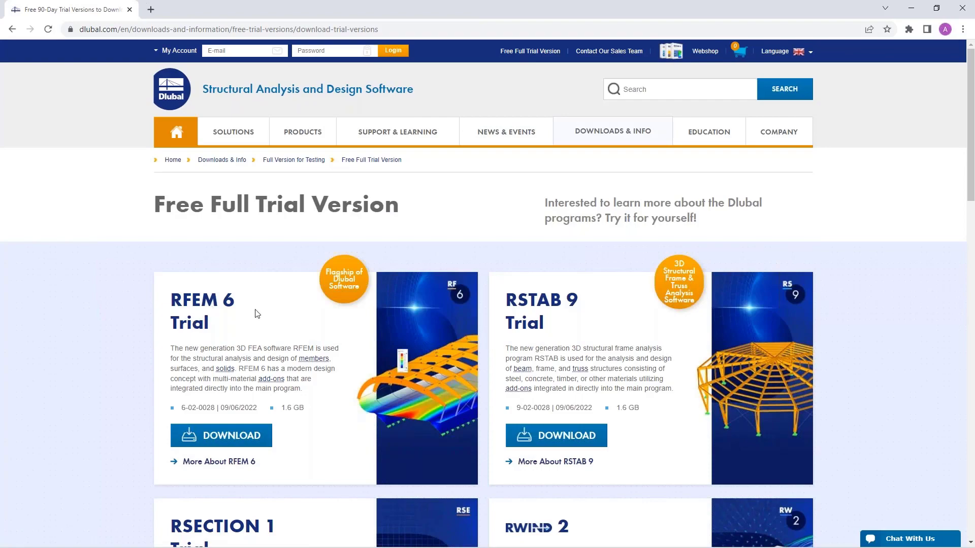
pyautogui.scroll(-1, 257, 314)
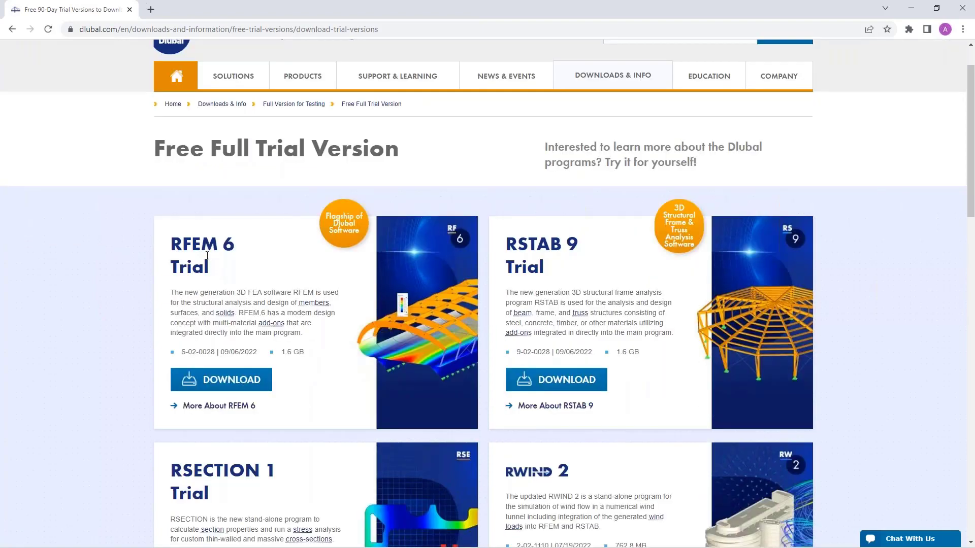
pyautogui.scroll(-1, 227, 262)
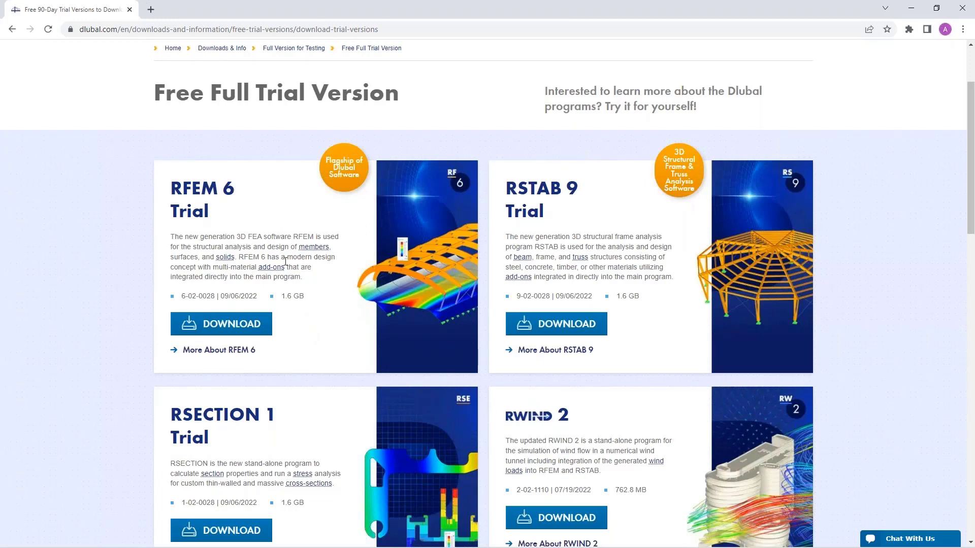
pyautogui.scroll(1, 285, 261)
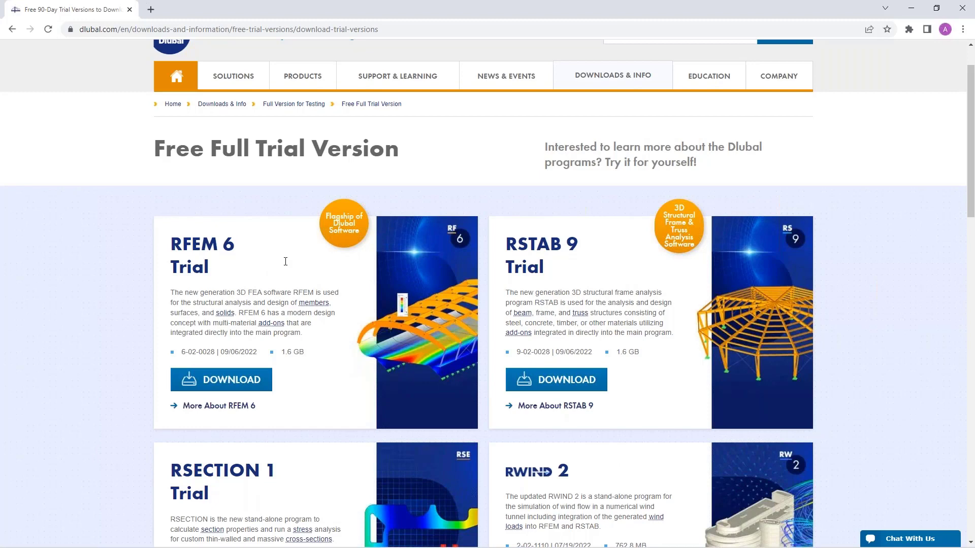
pyautogui.scroll(1, 285, 264)
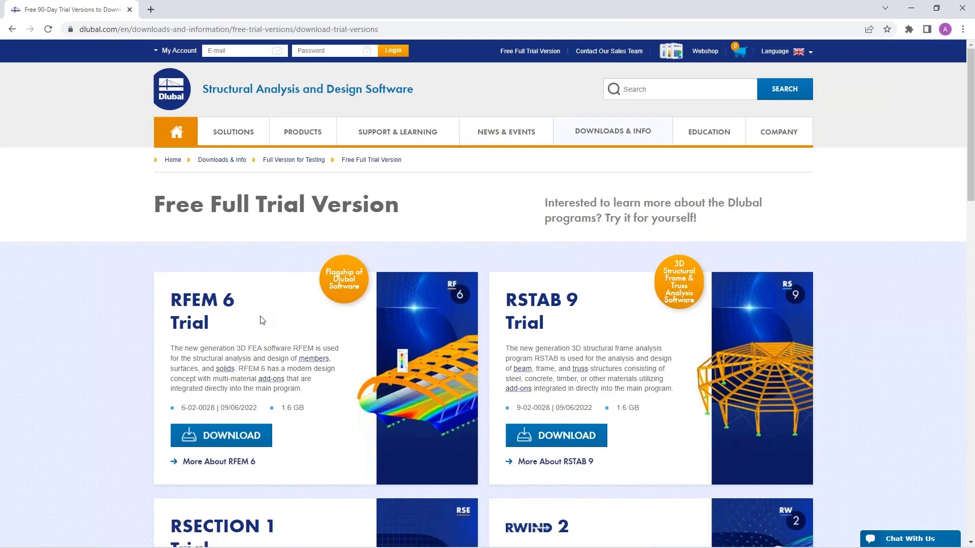
pyautogui.scroll(-3, 262, 320)
pyautogui.scroll(4, 262, 320)
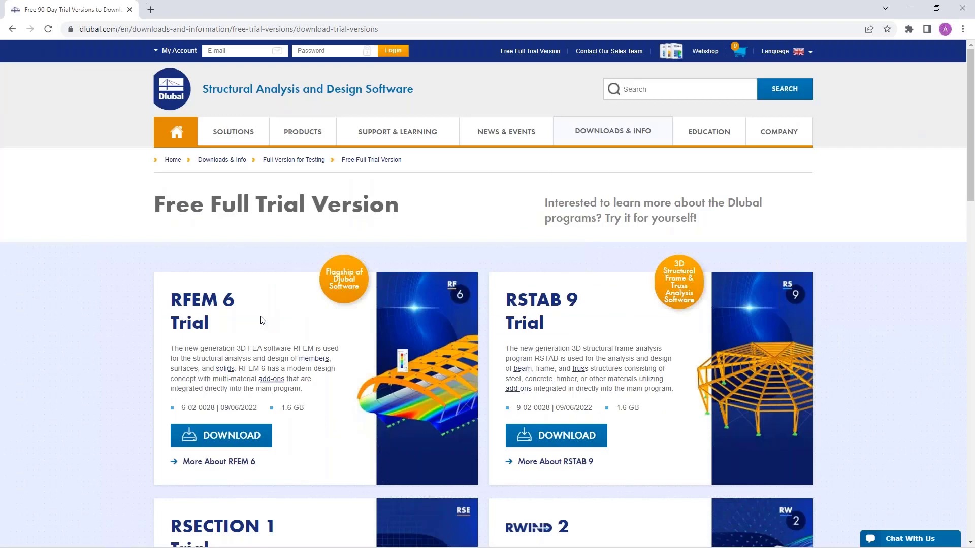